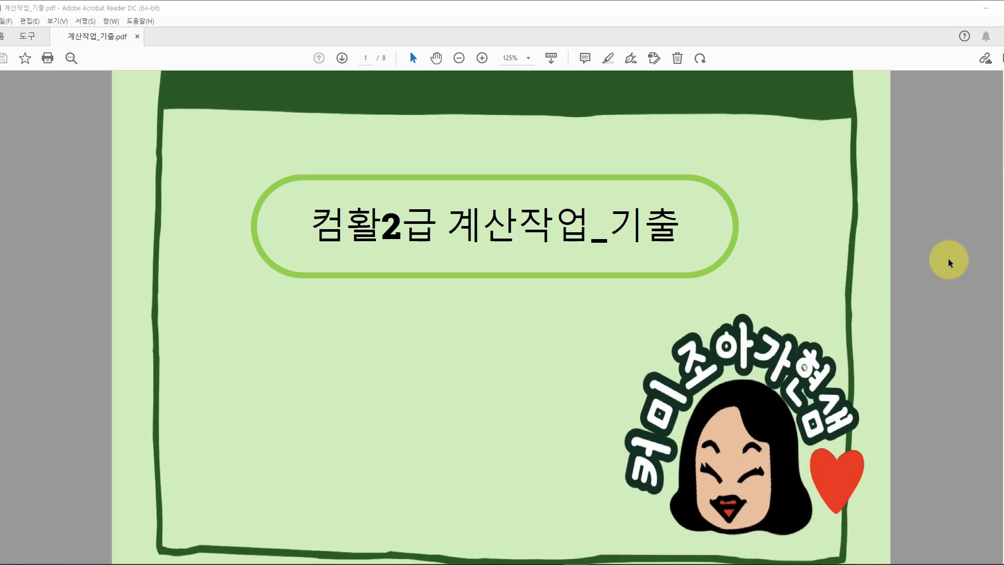
Step: Examine table 1 and the first exercise's conditions, answer cell E12 and permitted functions
scroll(948, 259, "down", 3)
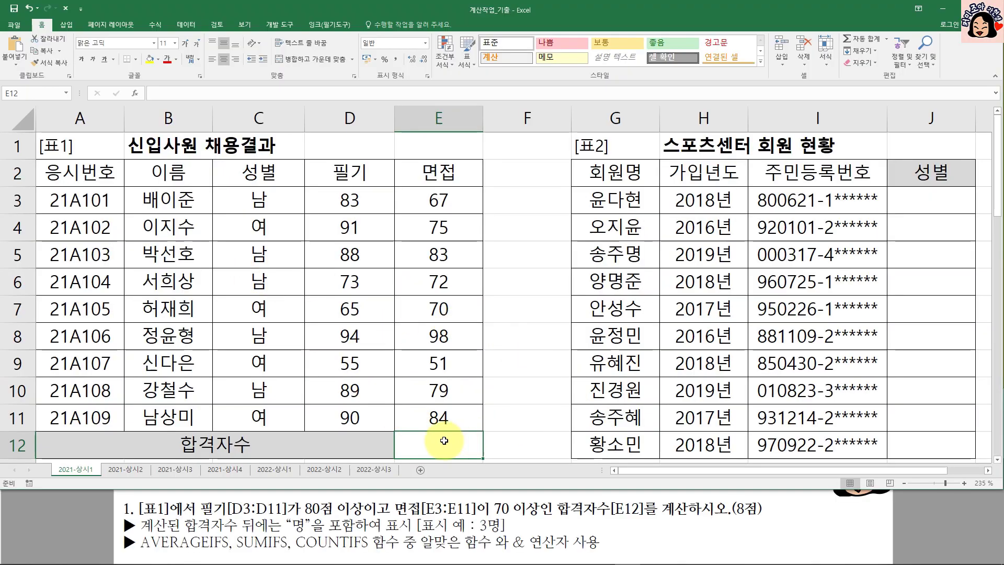
left_click_drag(86, 177, 415, 421)
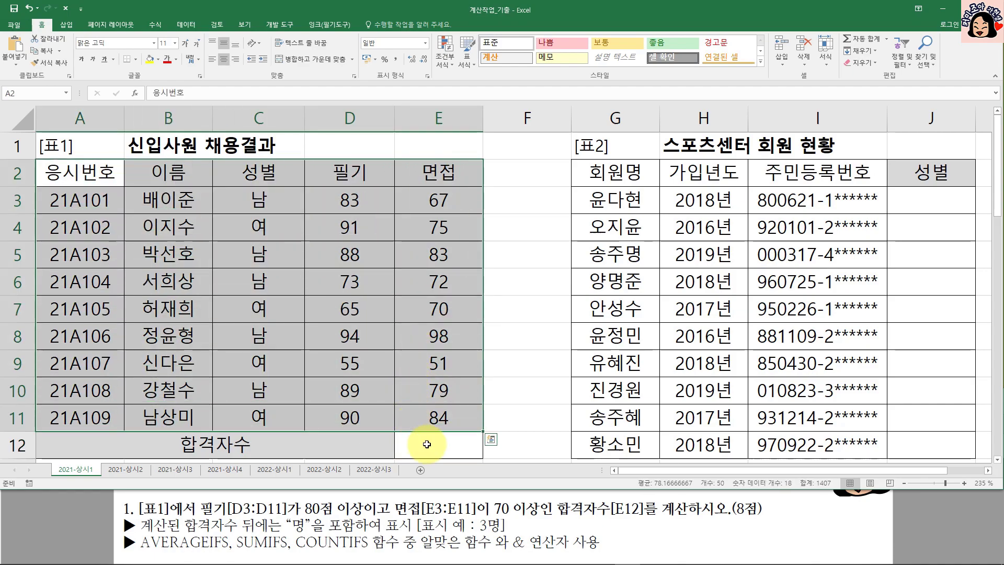
left_click(427, 444)
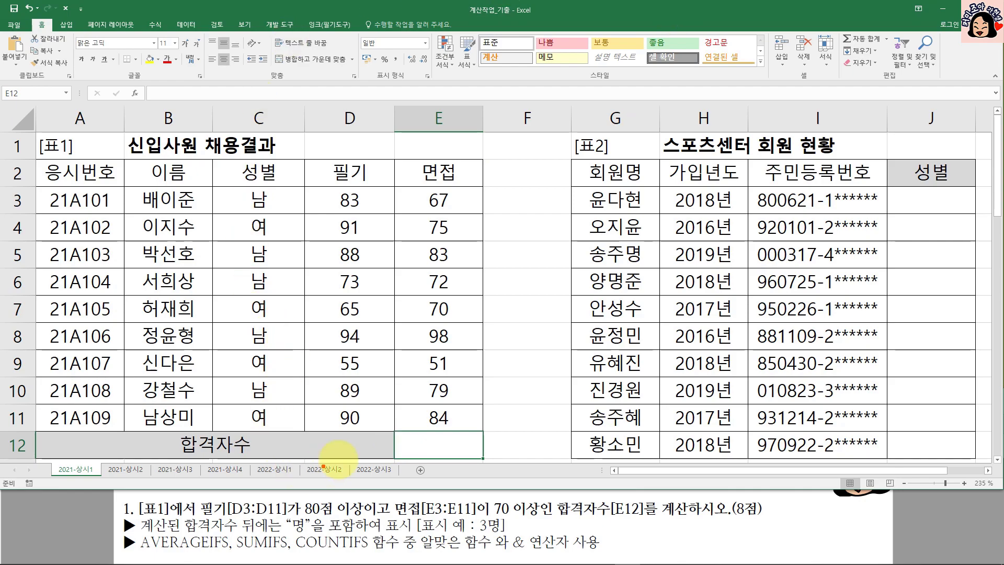
left_click_drag(203, 523, 546, 522)
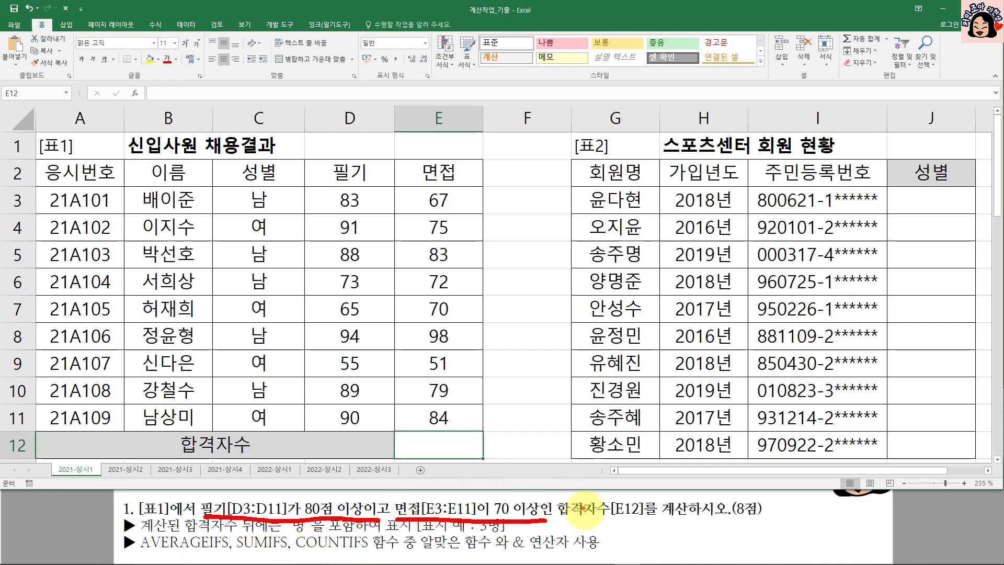
left_click_drag(558, 519, 610, 520)
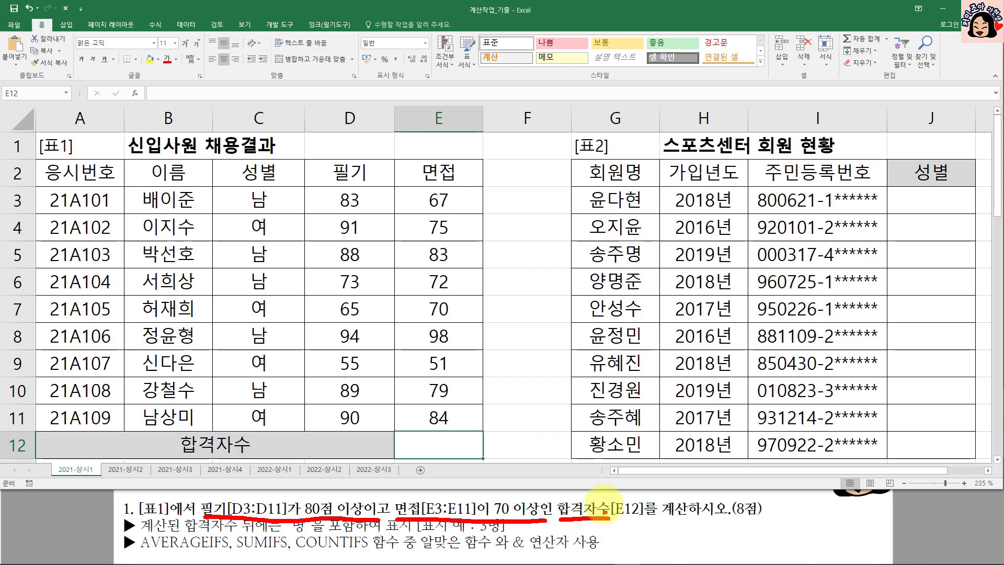
left_click_drag(296, 552, 378, 552)
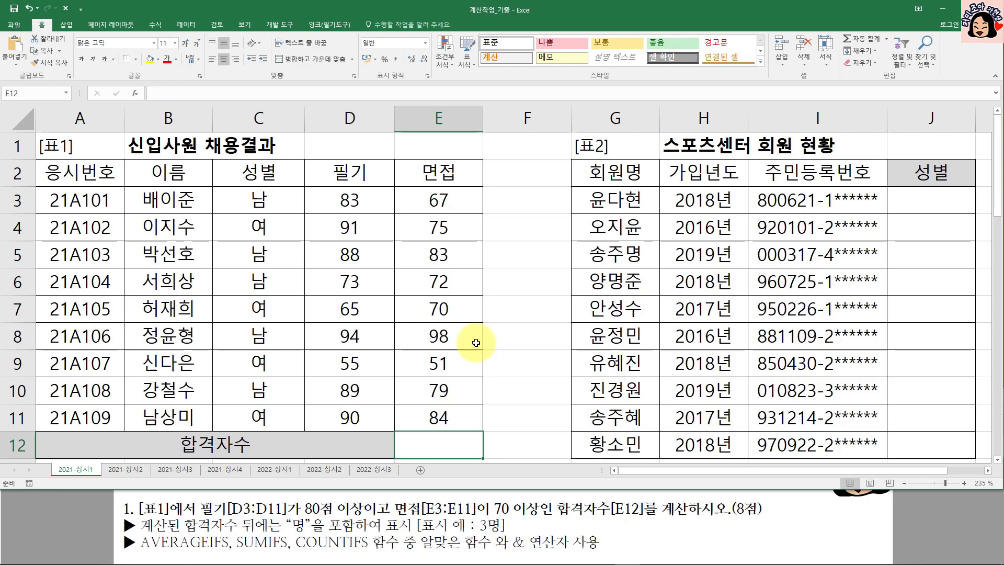
Step: Start a COUNTIFS formula in cell E12 and open its function arguments, placed clear of the score columns
type("=ㅊ")
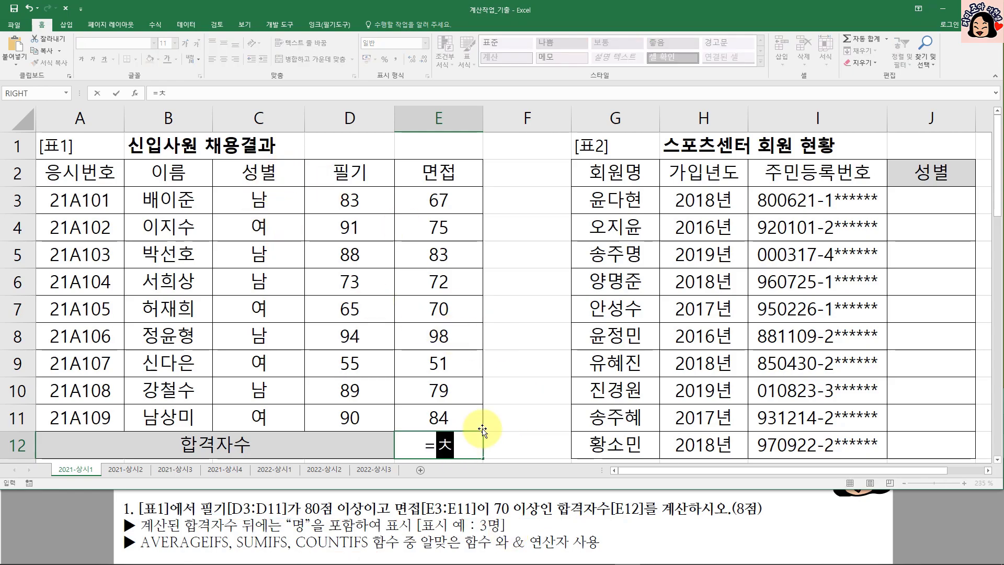
key("BackSpace")
key("Hangul")
type("COU")
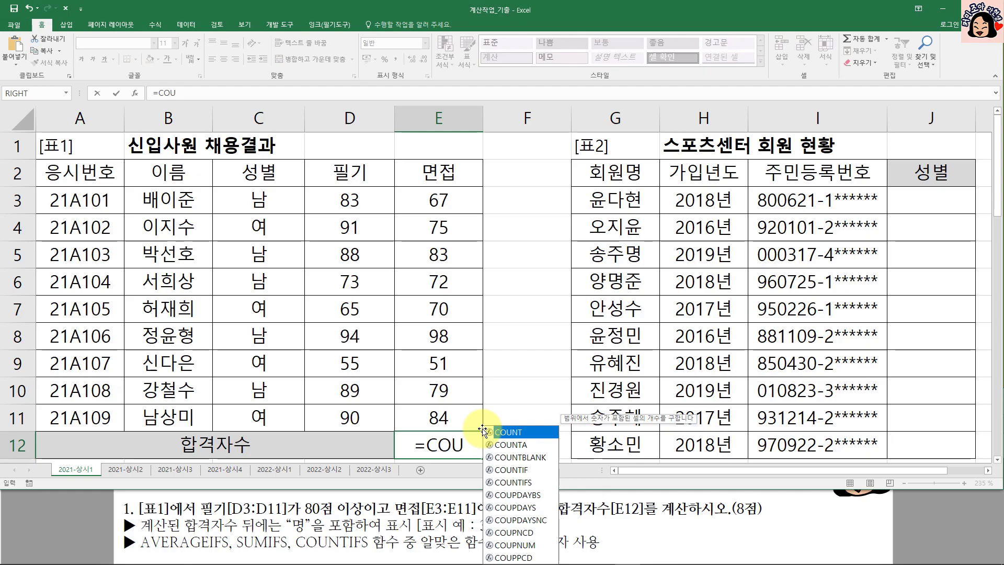
type("N")
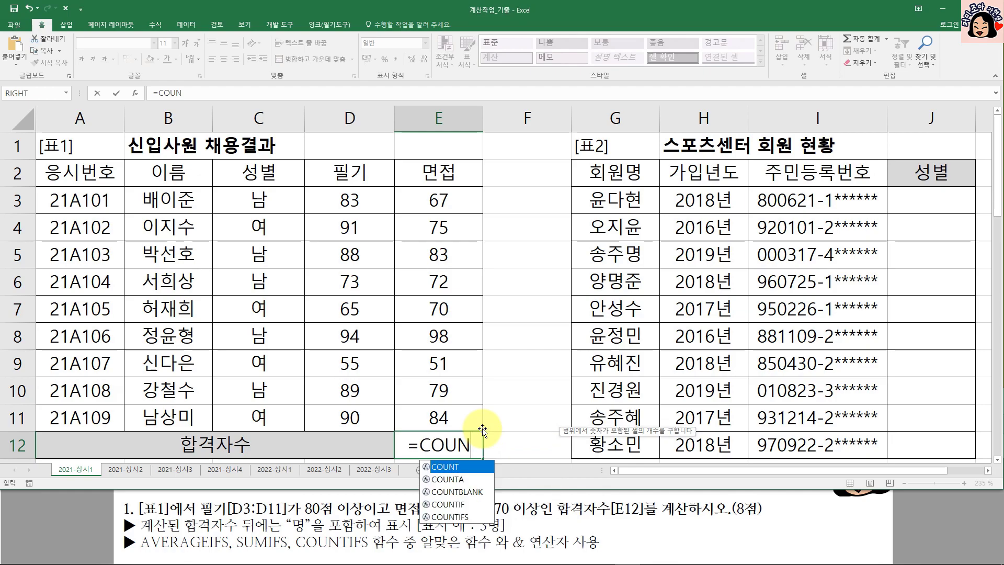
left_click(464, 518)
double_click(464, 518)
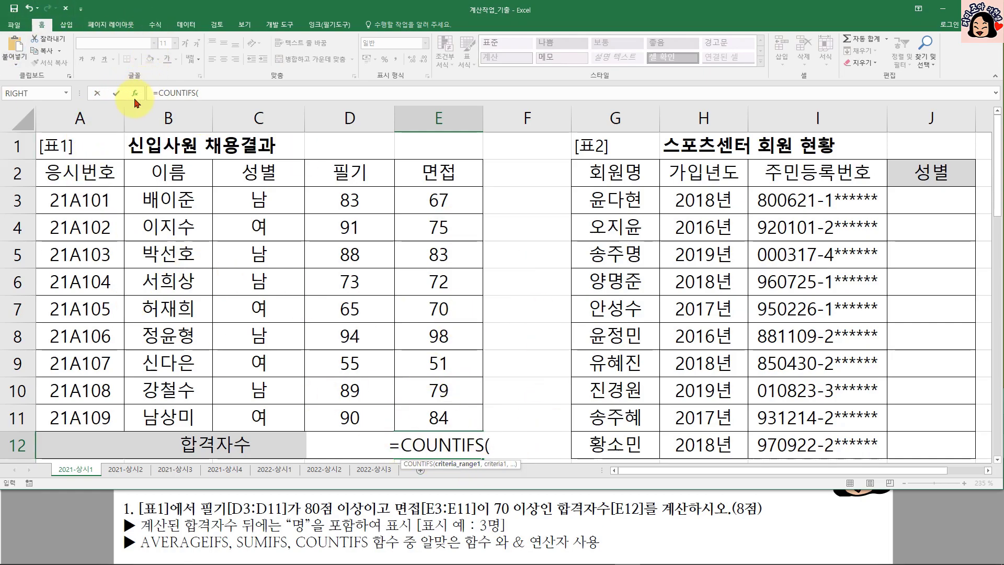
key("ctrl+a")
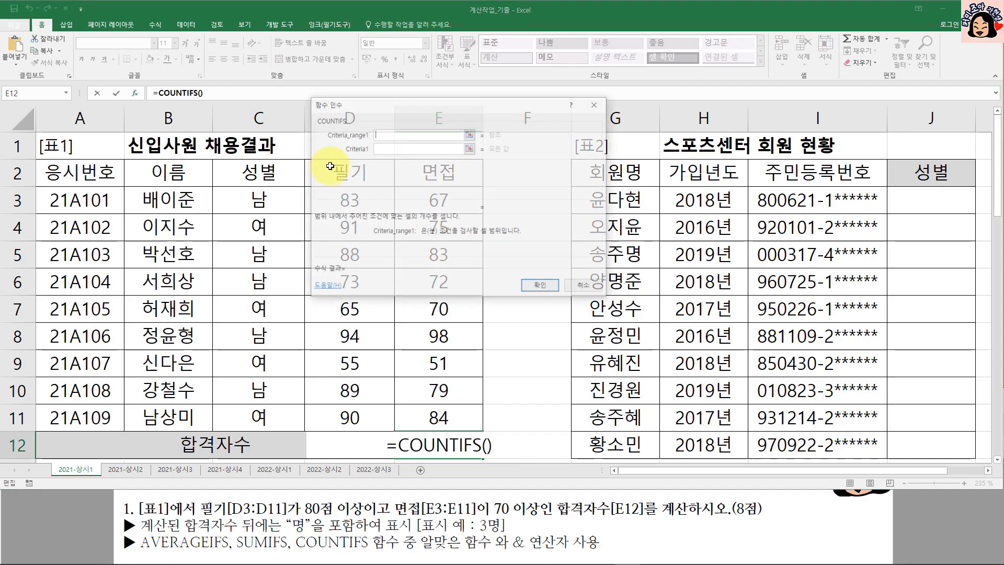
left_click_drag(381, 104, 551, 237)
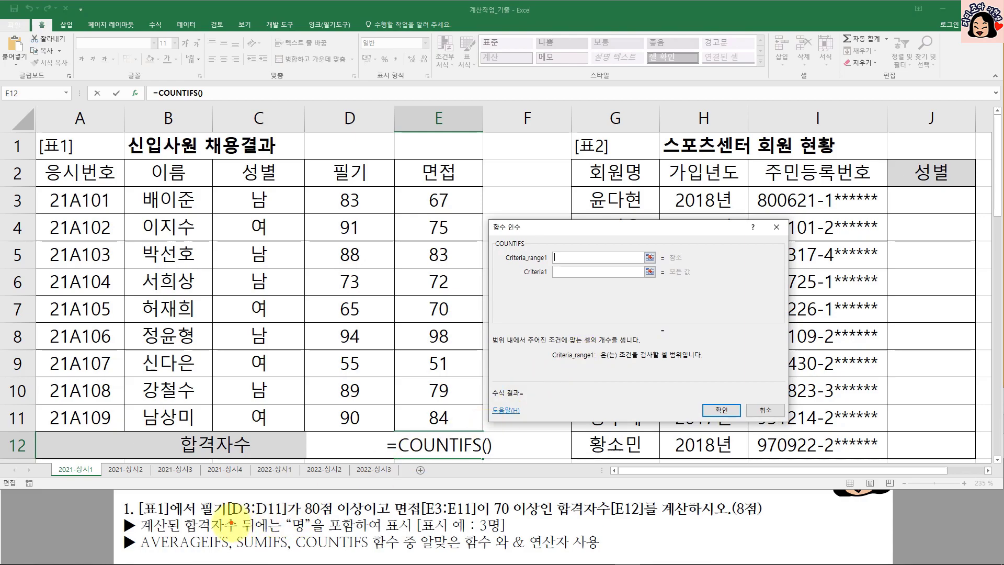
Step: Check which applicants have a written score of at least 80 in D3:D11 and an interview score of at least 70 in E3:E11
left_click_drag(232, 516, 276, 516)
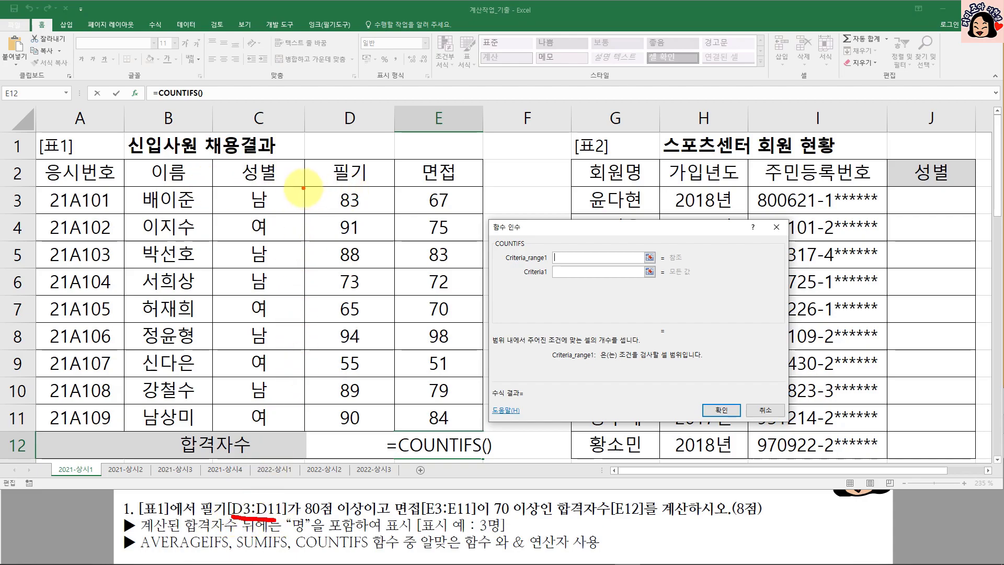
mouse_move(305, 187)
left_mouse_down()
mouse_move(385, 320)
mouse_move(393, 432)
left_mouse_up()
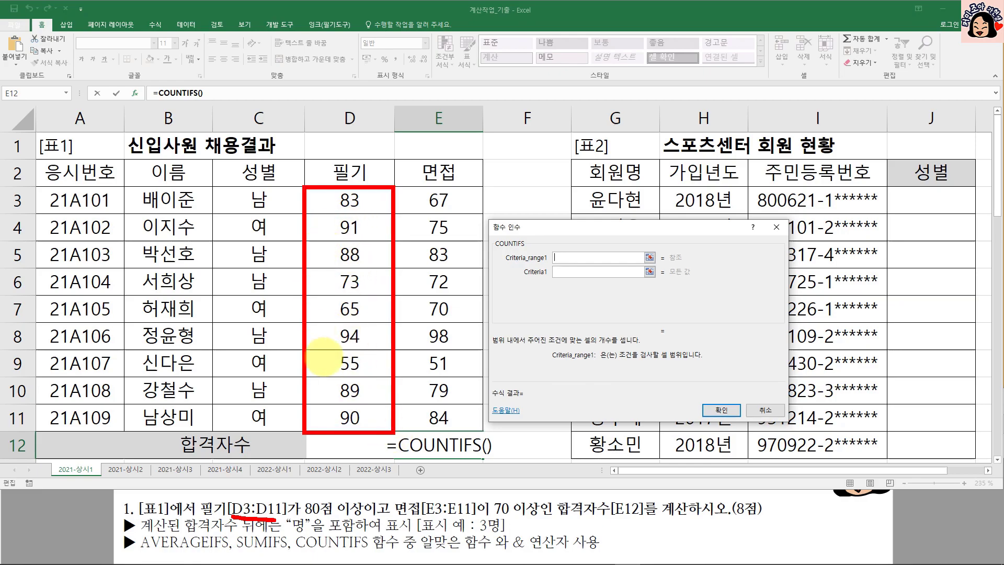
left_click_drag(369, 192, 375, 223)
left_click_drag(369, 242, 377, 246)
left_click(370, 330)
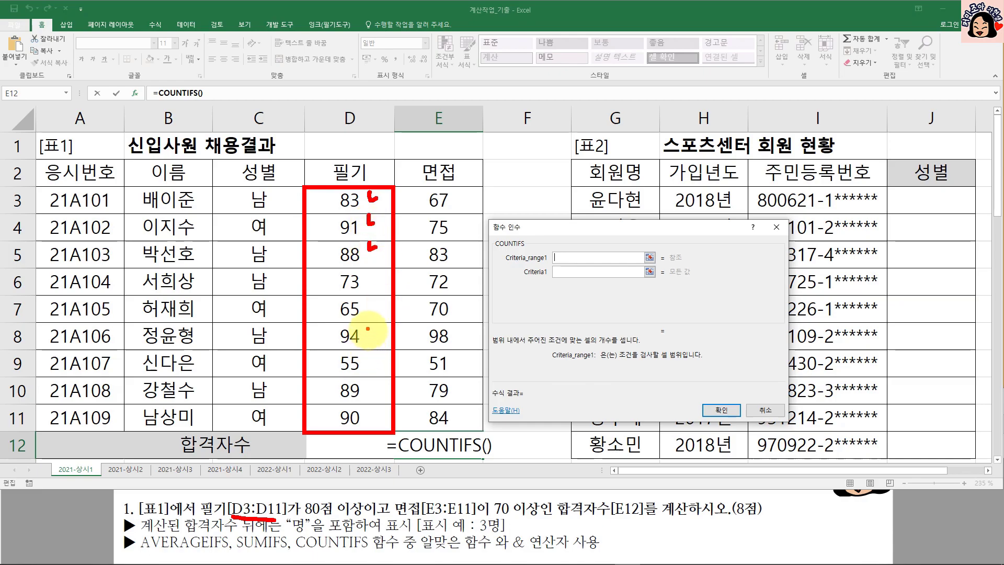
mouse_move(361, 392)
left_mouse_down()
mouse_move(375, 391)
mouse_move(372, 415)
mouse_move(389, 406)
left_mouse_up()
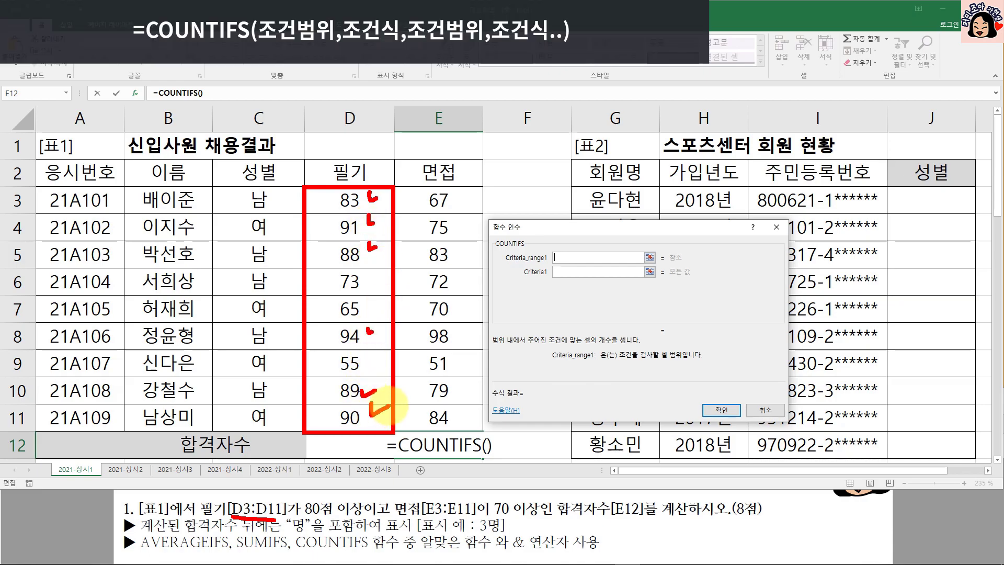
left_click_drag(418, 518, 481, 517)
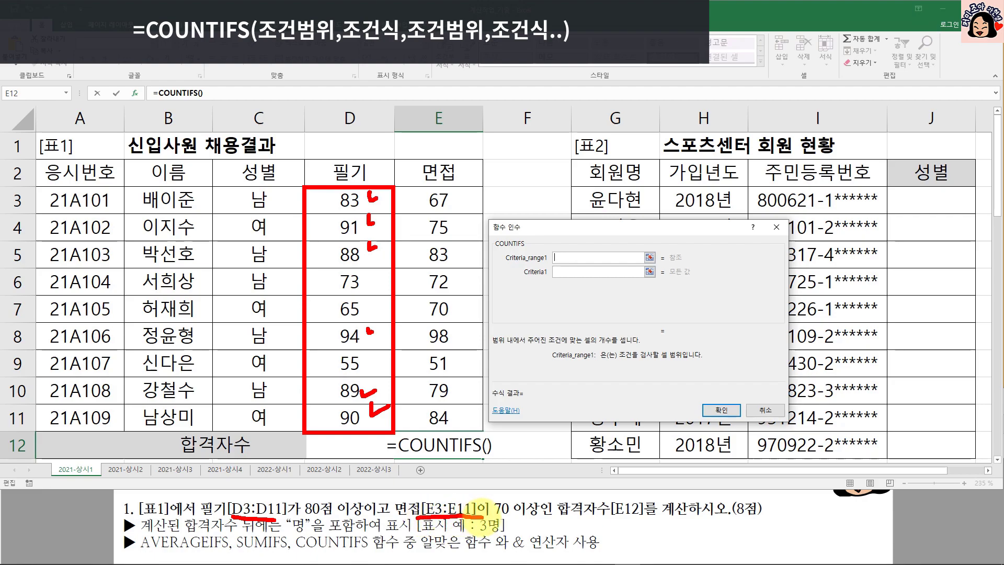
left_click_drag(396, 187, 487, 433)
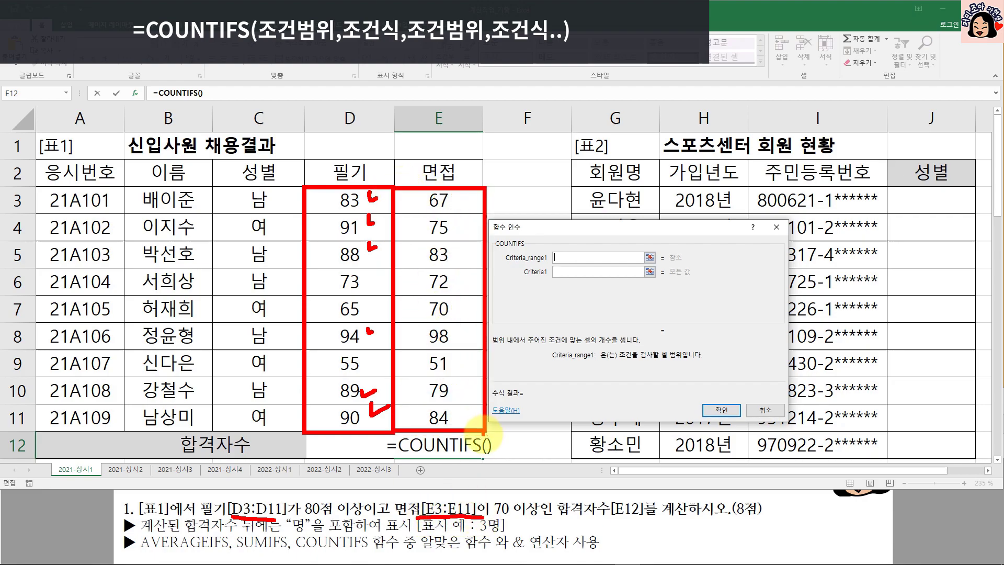
mouse_move(458, 213)
left_mouse_down()
mouse_move(461, 225)
mouse_move(470, 219)
left_mouse_up()
mouse_move(461, 245)
left_mouse_down()
mouse_move(476, 247)
mouse_move(464, 336)
left_mouse_up()
left_click(457, 329)
mouse_move(456, 385)
left_mouse_down()
mouse_move(469, 388)
mouse_move(470, 417)
left_mouse_up()
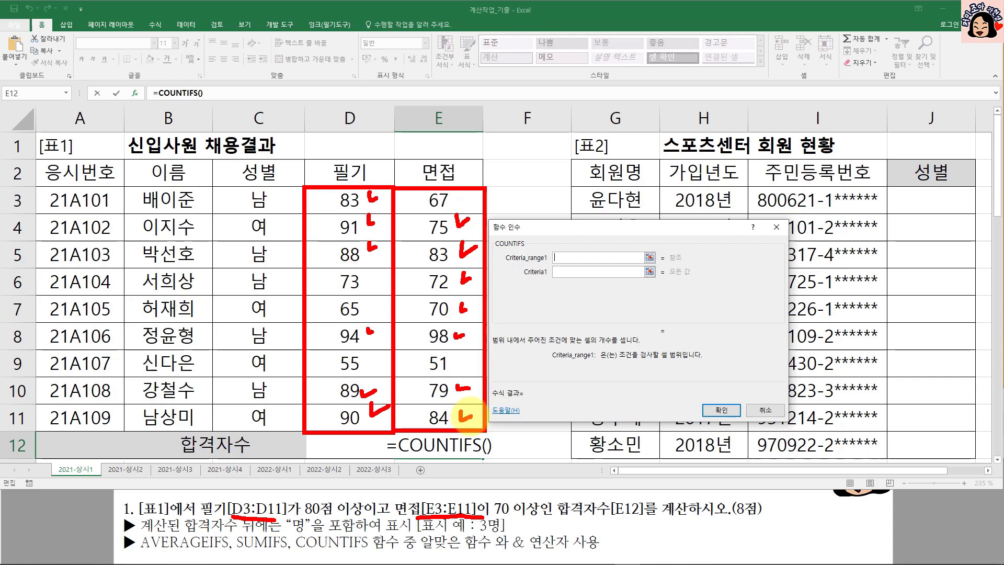
mouse_move(403, 215)
left_mouse_down()
mouse_move(421, 234)
mouse_move(405, 235)
mouse_move(422, 227)
left_mouse_up()
left_click_drag(339, 217, 350, 243)
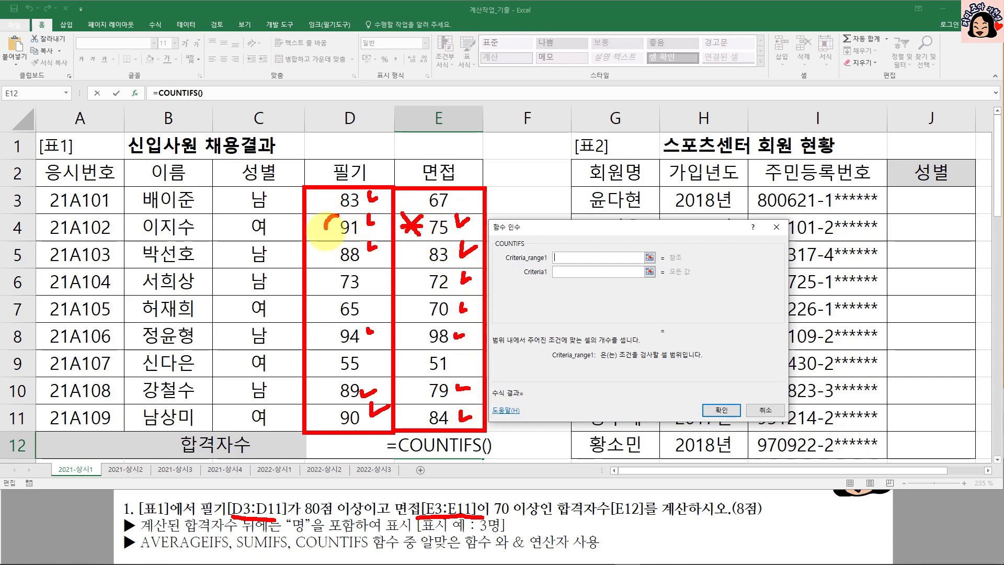
mouse_move(481, 220)
left_mouse_down()
mouse_move(459, 246)
mouse_move(534, 221)
mouse_move(544, 227)
mouse_move(506, 264)
mouse_move(544, 266)
left_mouse_up()
left_click_drag(510, 324, 509, 352)
mouse_move(511, 379)
left_mouse_down()
mouse_move(506, 387)
mouse_move(531, 394)
mouse_move(517, 429)
mouse_move(504, 426)
left_mouse_up()
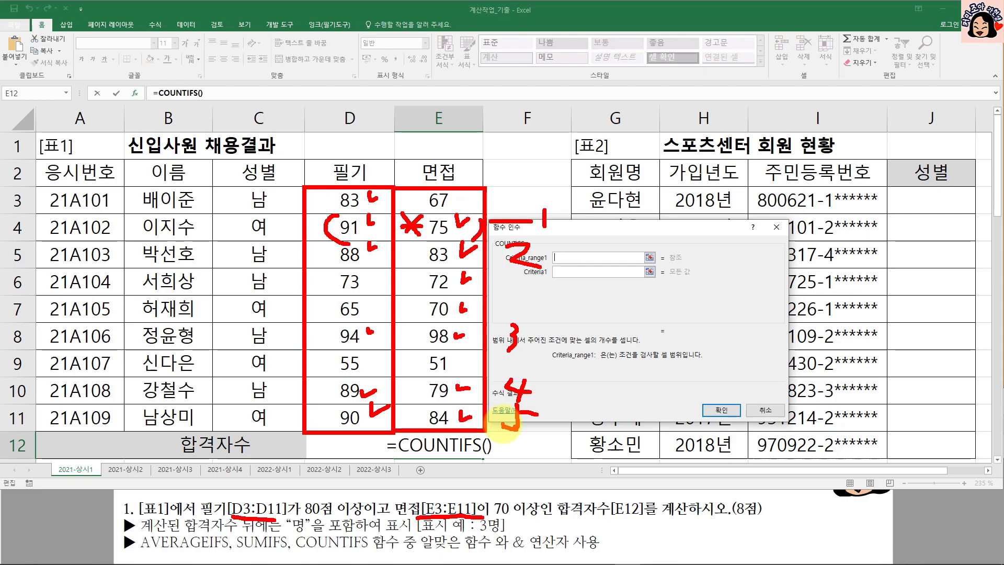
key("Escape")
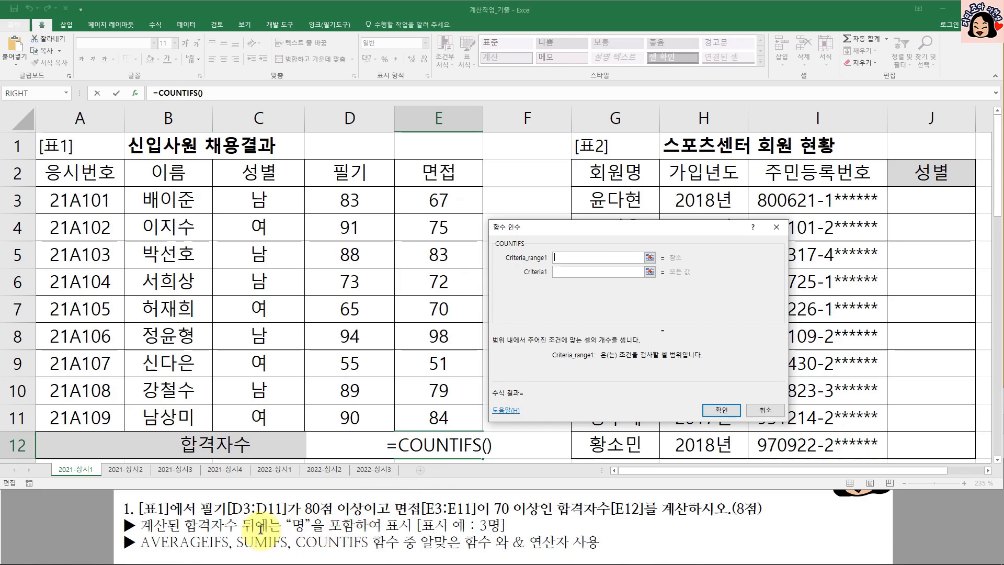
Step: Set the first COUNTIFS criteria range to D3:D11 with the condition >=80
left_click_drag(361, 198, 369, 420)
left_click_drag(530, 227, 498, 233)
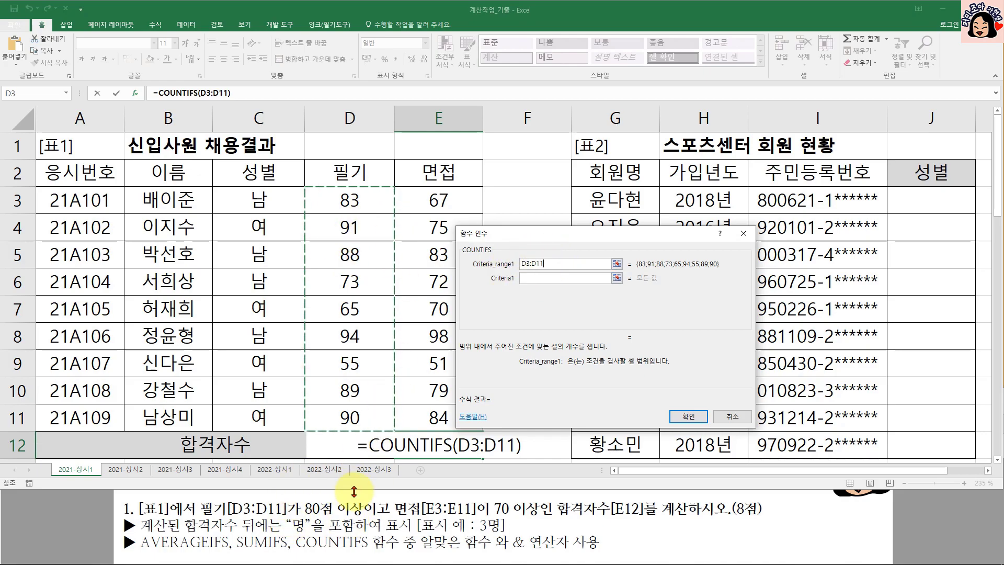
left_click(551, 285)
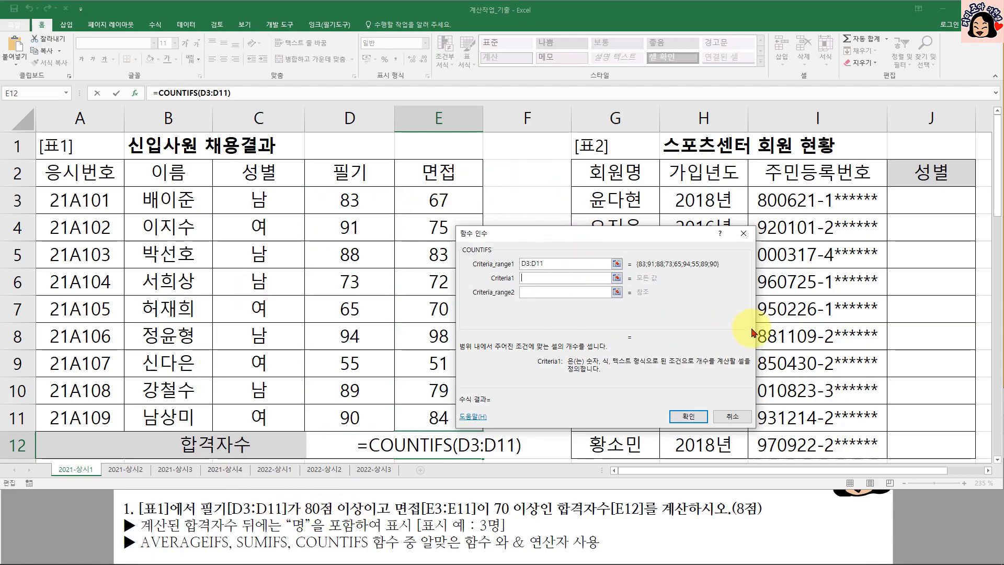
type(">=80")
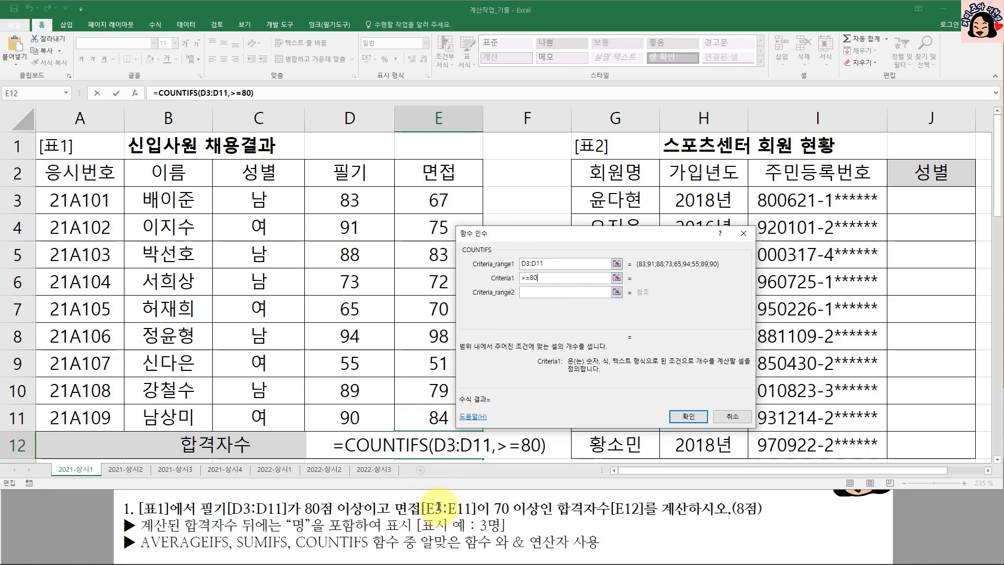
Step: Set the second COUNTIFS criteria range to E3:E11 with the condition >=70
left_click(539, 293)
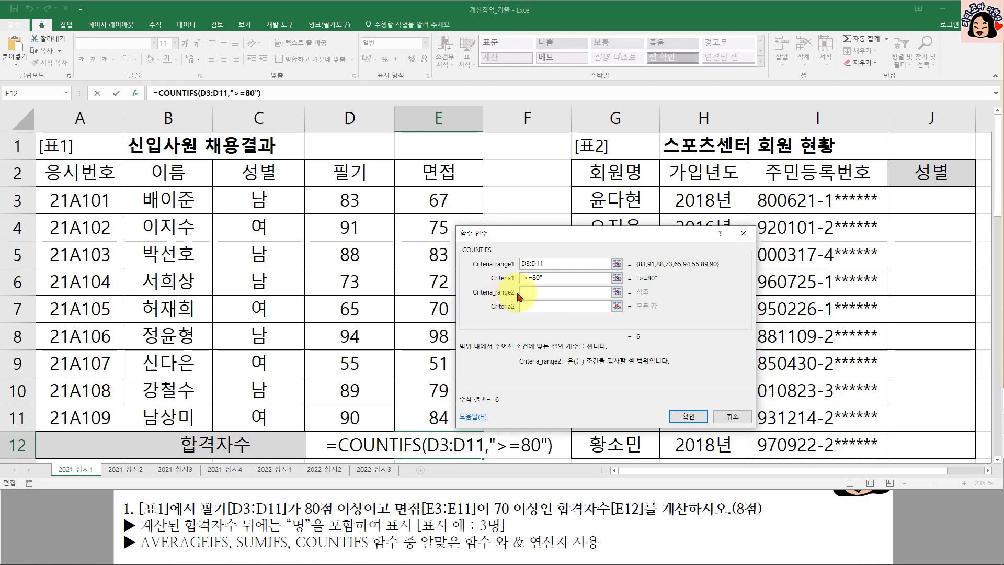
left_click_drag(416, 195, 410, 416)
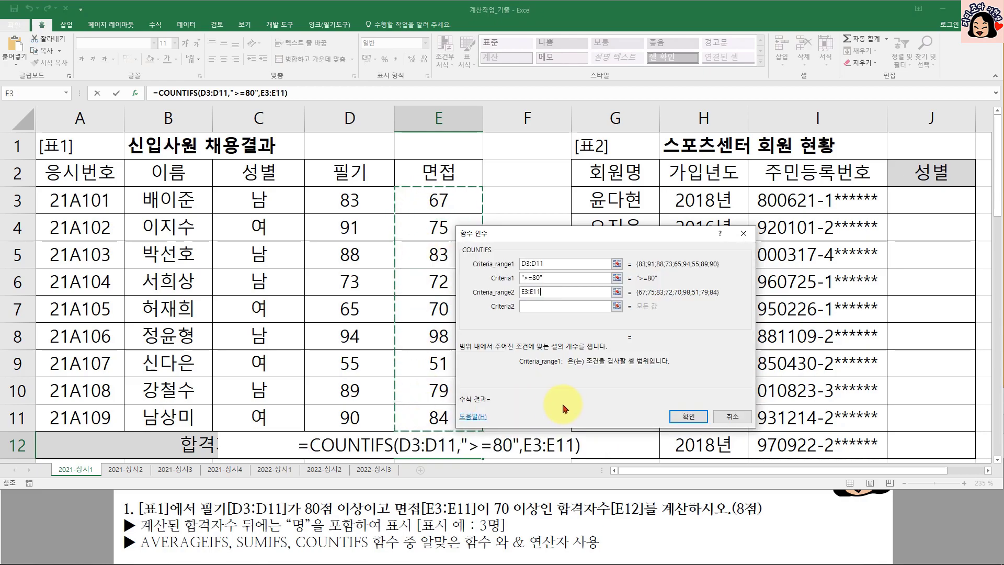
left_click(542, 306)
type(">=70")
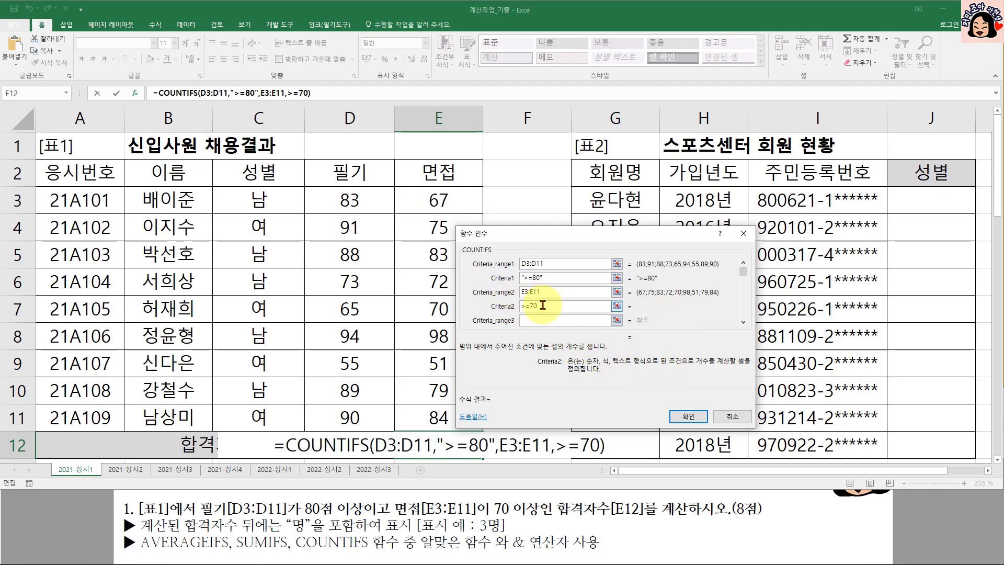
left_click(558, 294)
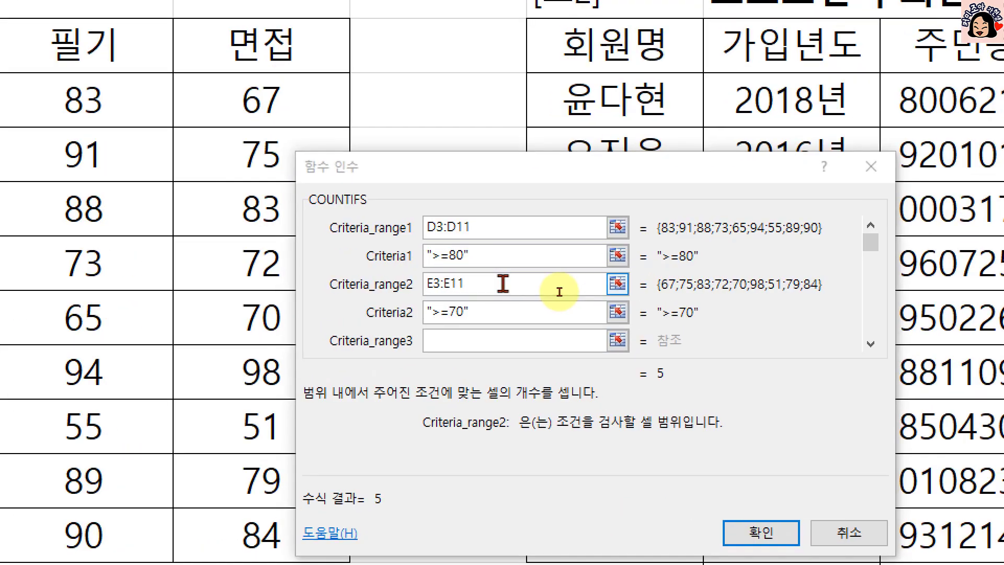
Step: Check both COUNTIFS criteria ranges and conditions against the assembled formula, and commit it to cell E12
left_click_drag(522, 164, 470, 91)
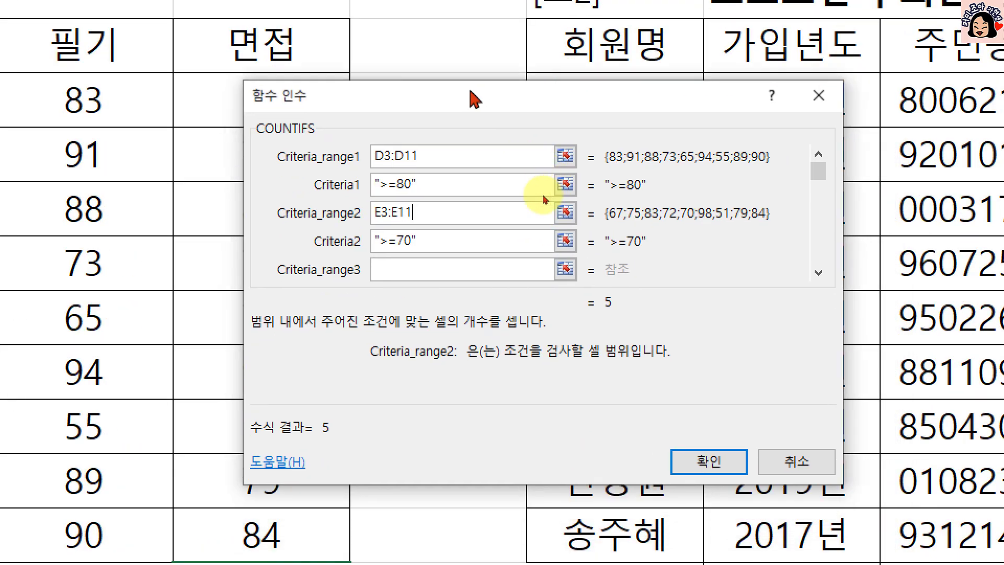
left_click(449, 184)
left_click_drag(422, 186, 359, 186)
left_click(416, 242)
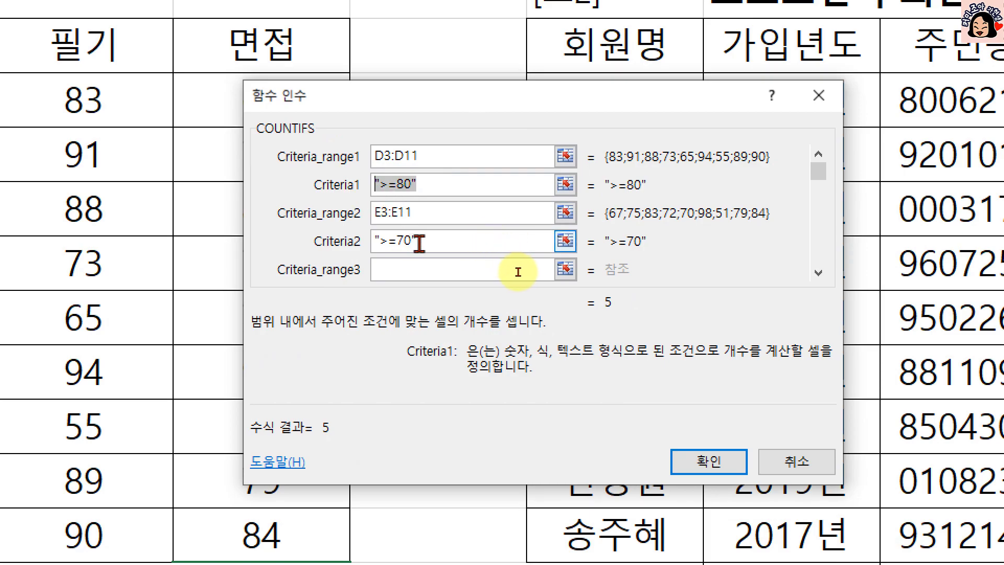
left_click_drag(422, 244, 335, 245)
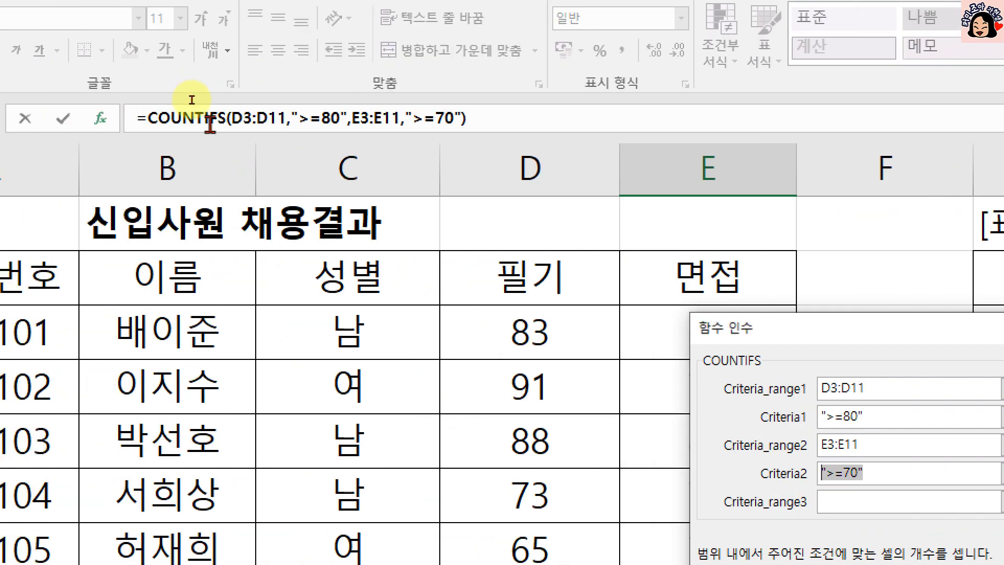
left_click_drag(758, 333, 206, 164)
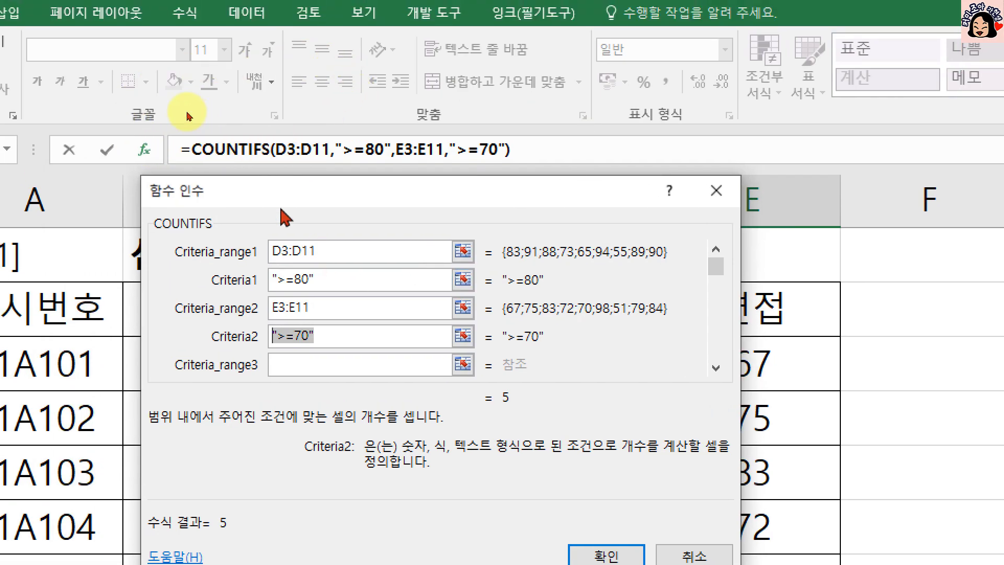
left_click_drag(338, 253, 242, 251)
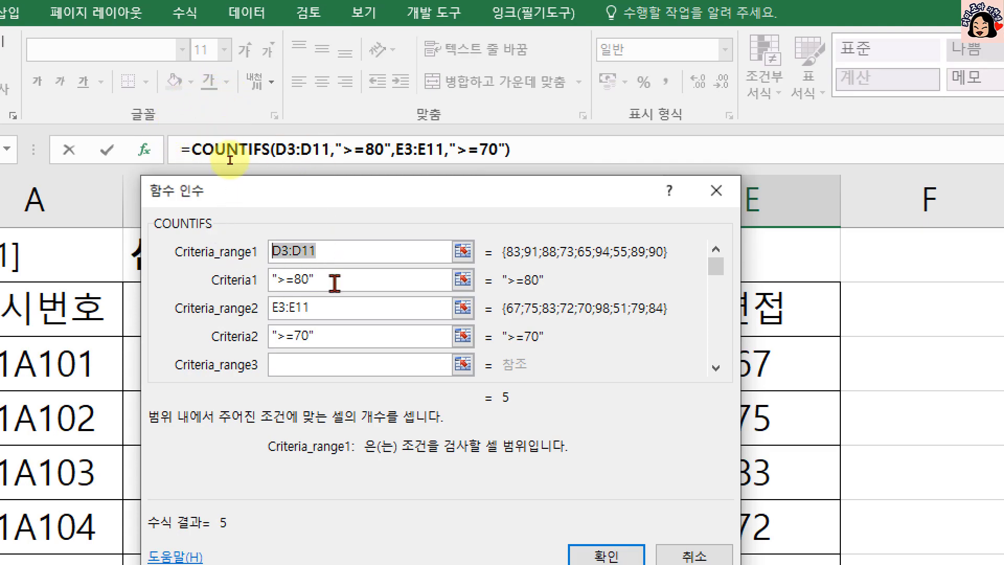
left_click_drag(335, 283, 233, 289)
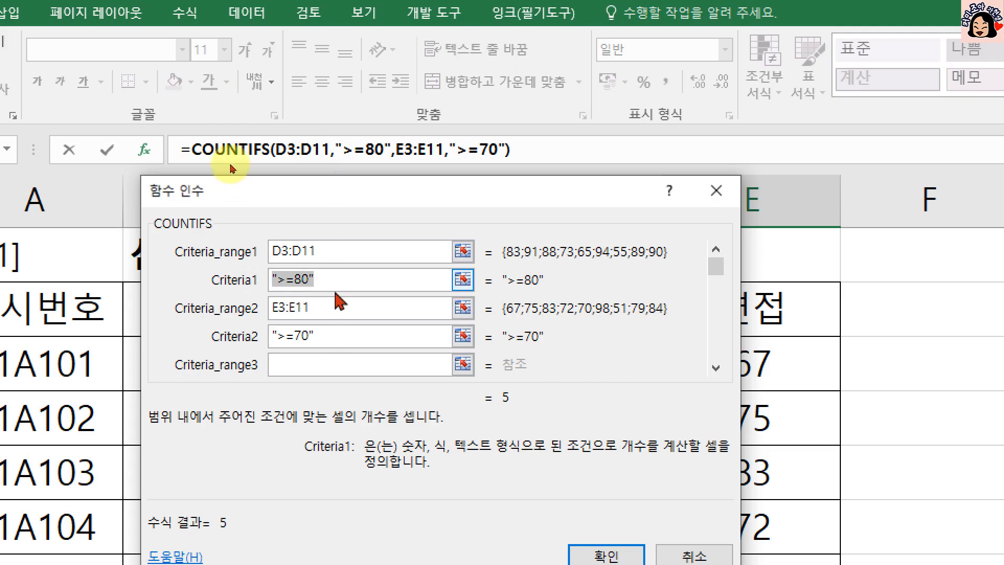
left_click(332, 308)
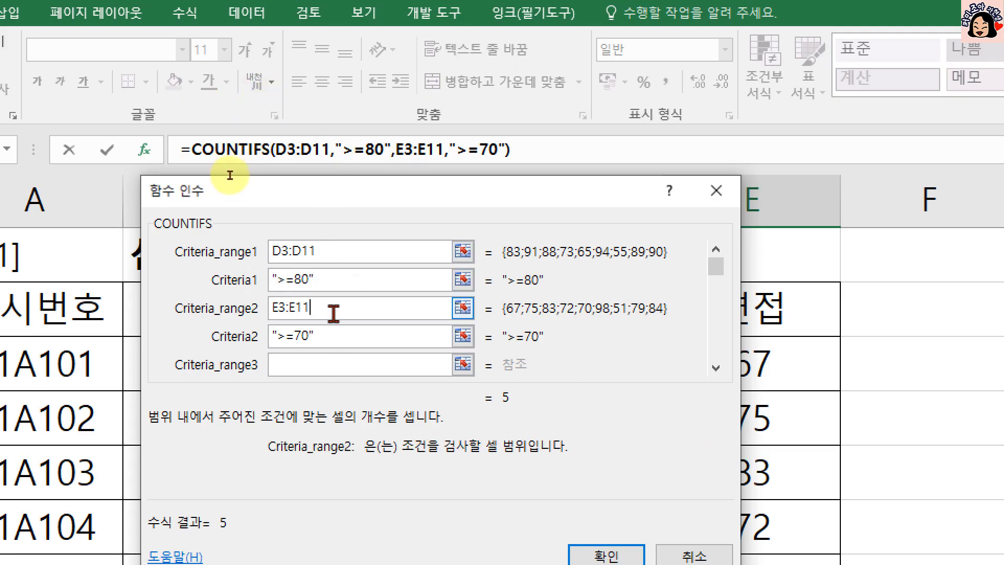
left_click(334, 335)
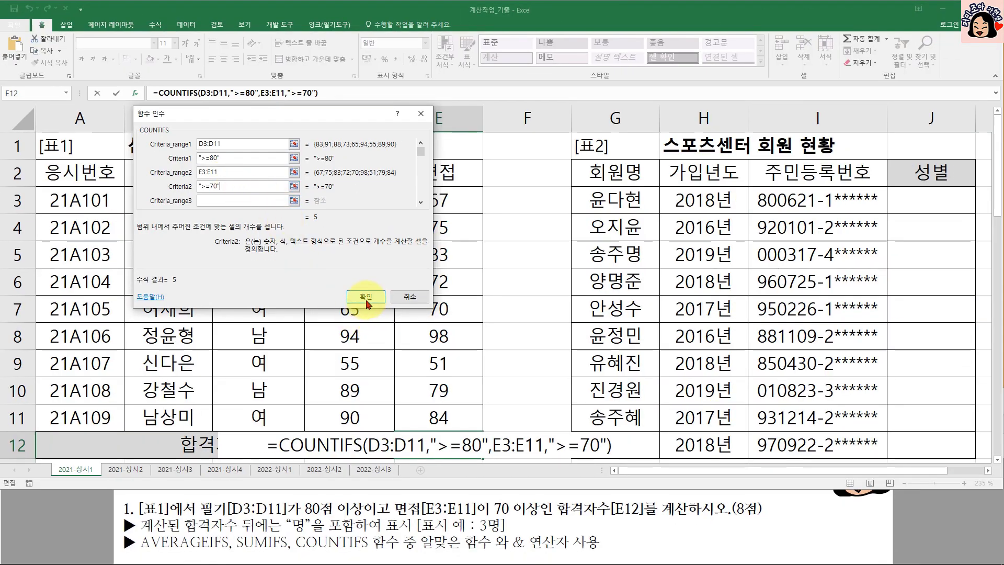
left_click(607, 555)
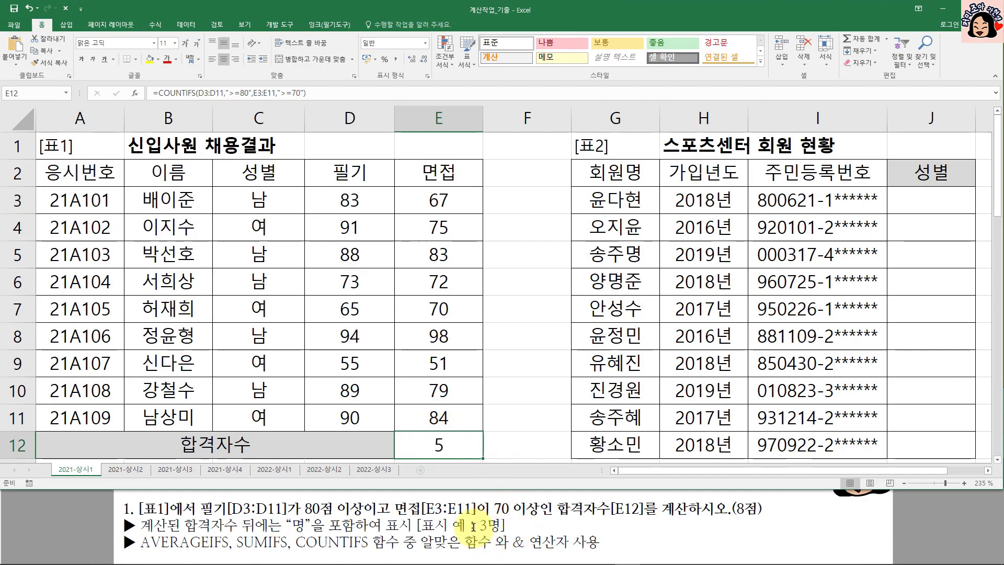
Step: Append &"명" to the end of the COUNTIFS formula in E12 and reselect the cell
double_click(445, 444)
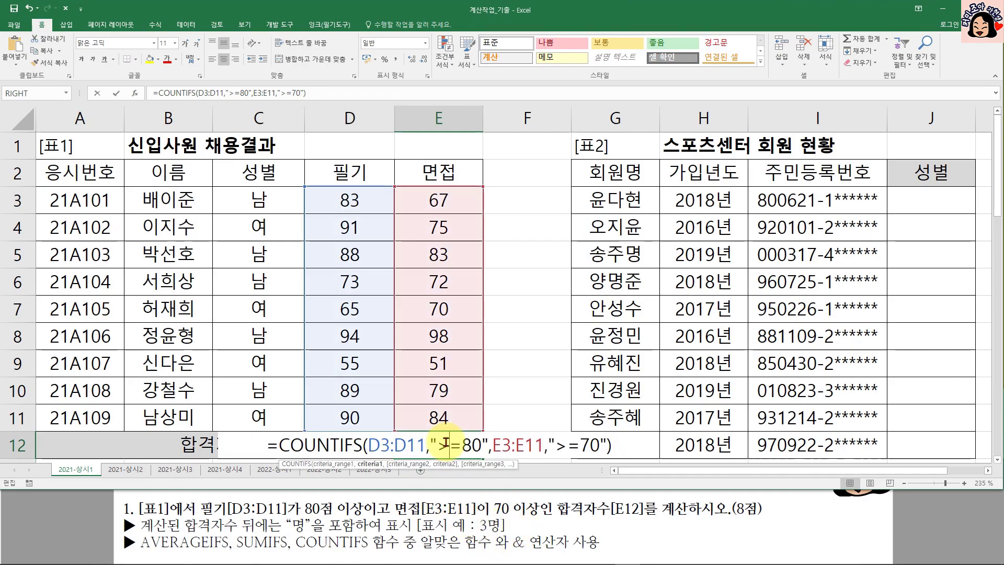
left_click(613, 445)
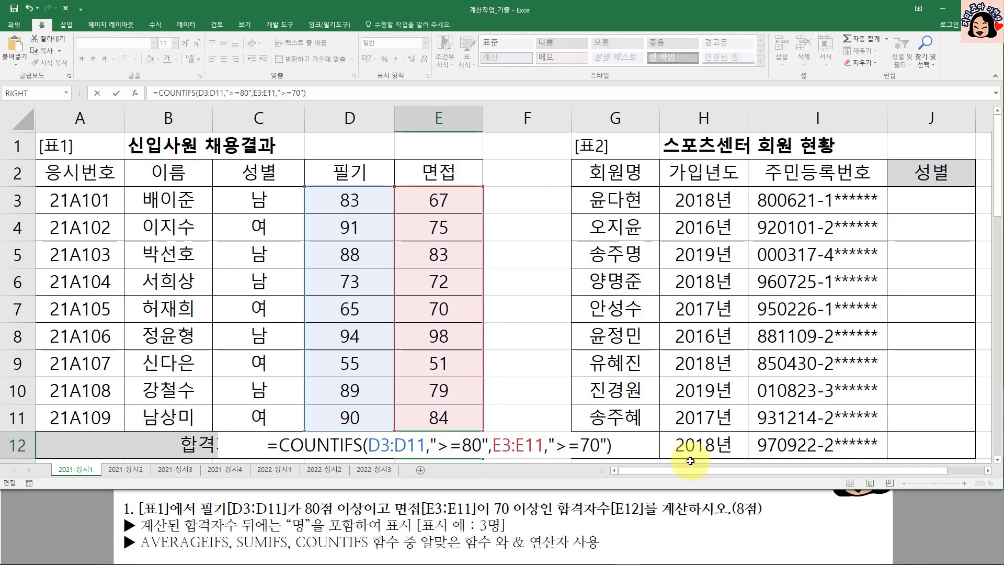
type("&")
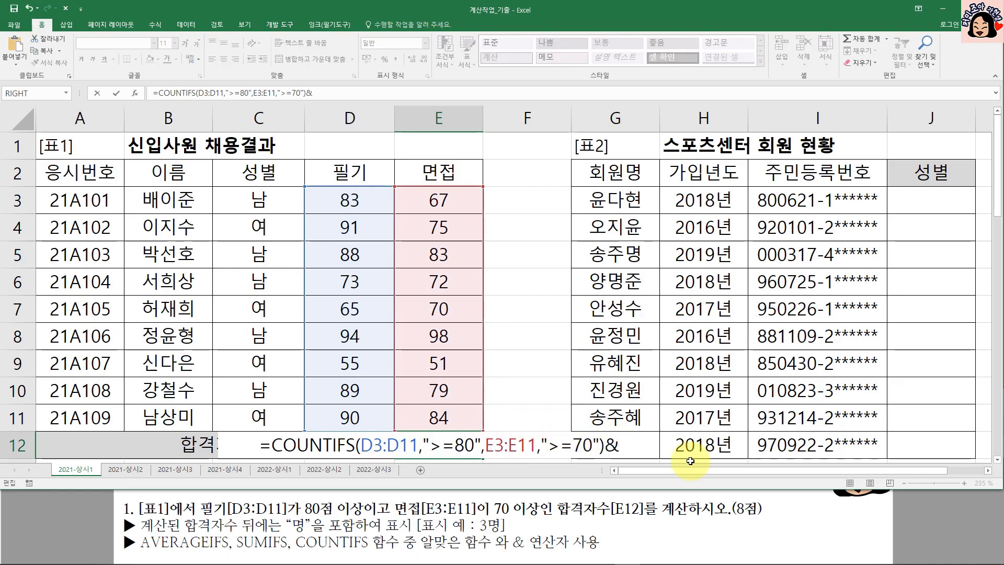
type("\"AU")
key("BackSpace")
key("BackSpace")
type("며ㅇ\"")
key("Return")
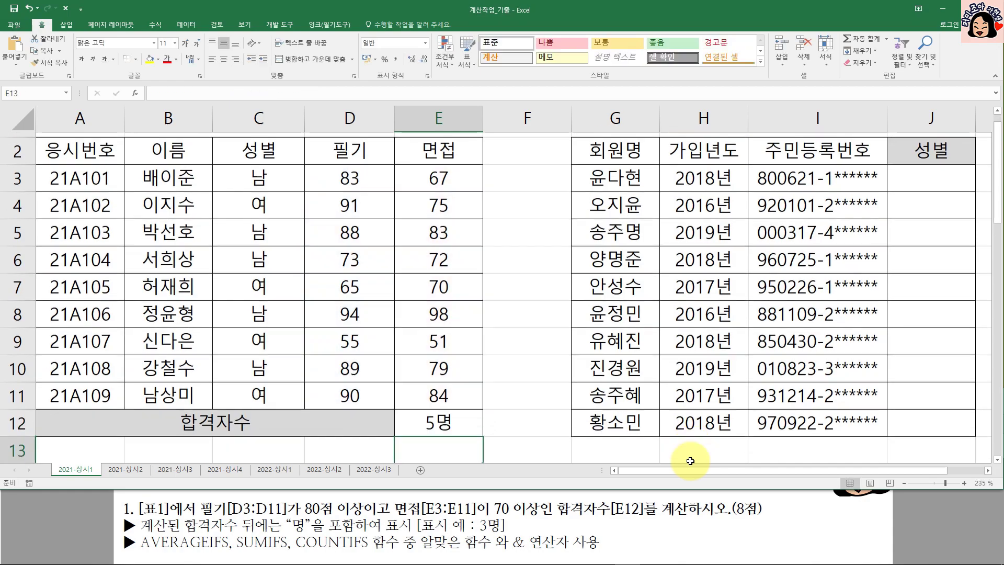
left_click(448, 413)
scroll(448, 397, "up", 1)
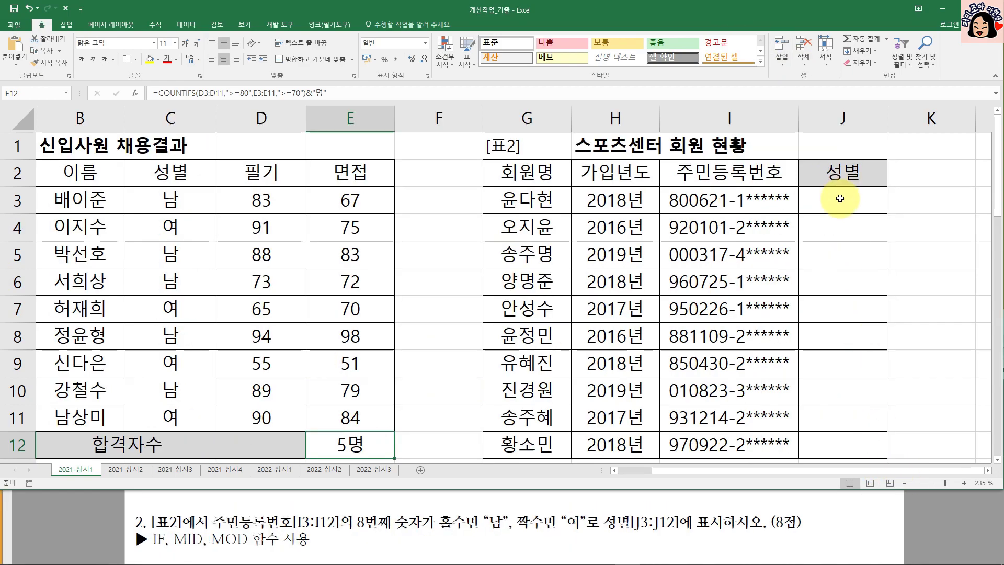
Step: Look over the empty 성별 range J3:J12 and the first member's record in table 2, ending with J3 selected
left_click(840, 199)
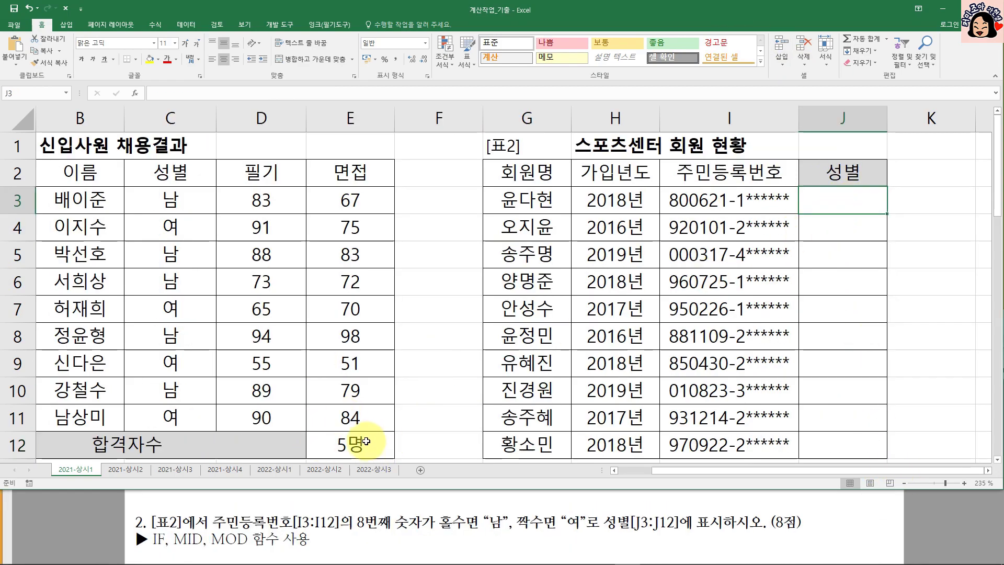
left_click(338, 453)
left_click(840, 199)
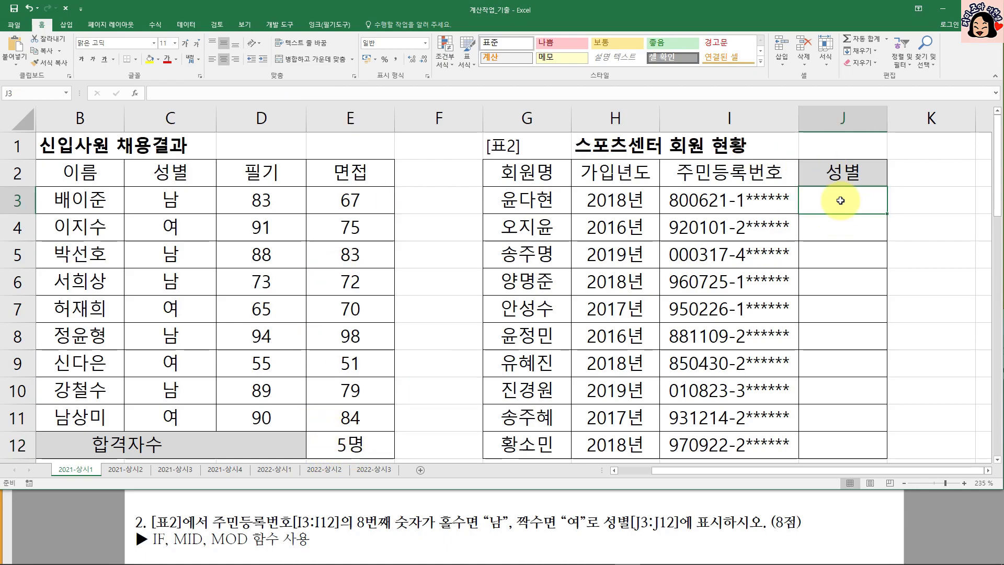
mouse_move(886, 213)
left_mouse_down()
mouse_move(886, 448)
mouse_move(874, 448)
left_mouse_up()
scroll(874, 447, "down", 1)
scroll(874, 444, "down", 2)
scroll(858, 314, "up", 3)
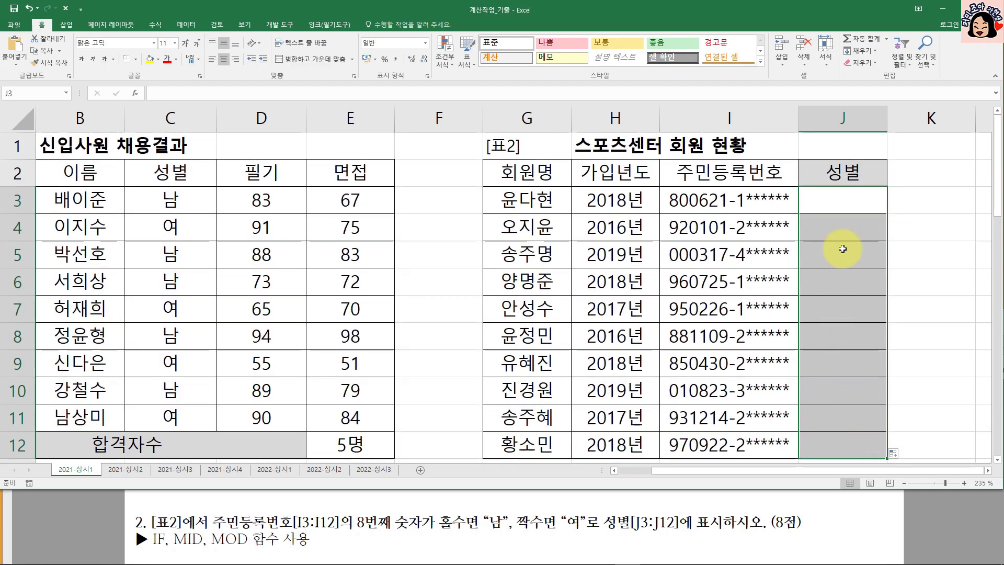
left_click(863, 202)
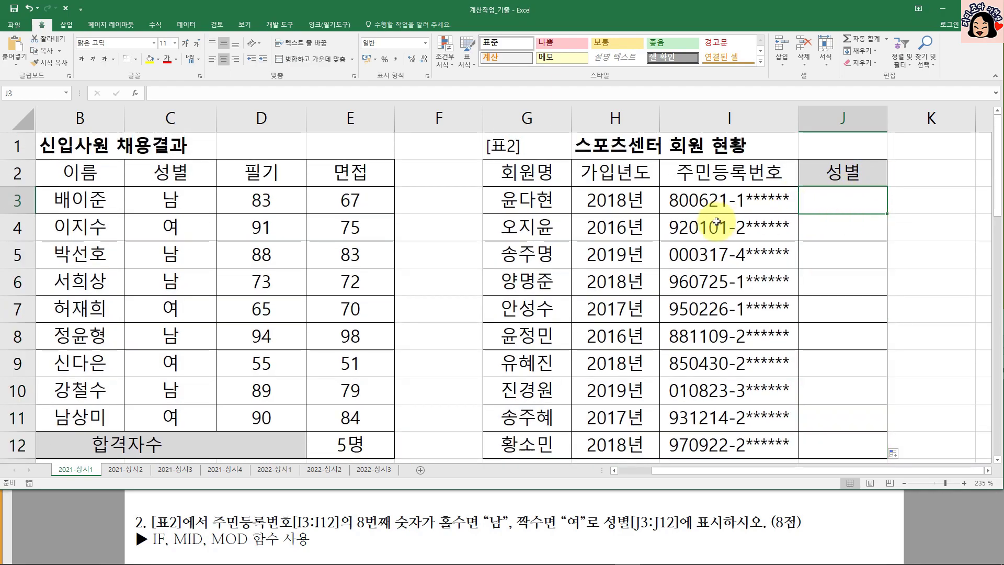
left_click_drag(547, 200, 728, 198)
left_click(841, 196)
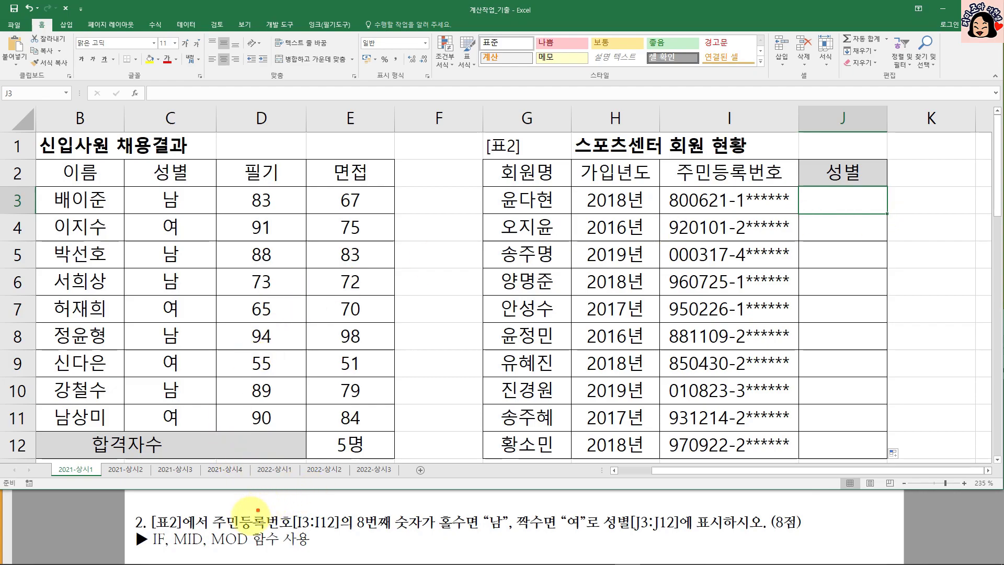
Step: Examine exercise 2's rule on the eighth character of 주민등록번호, locating that character in I3
left_click_drag(212, 530, 291, 530)
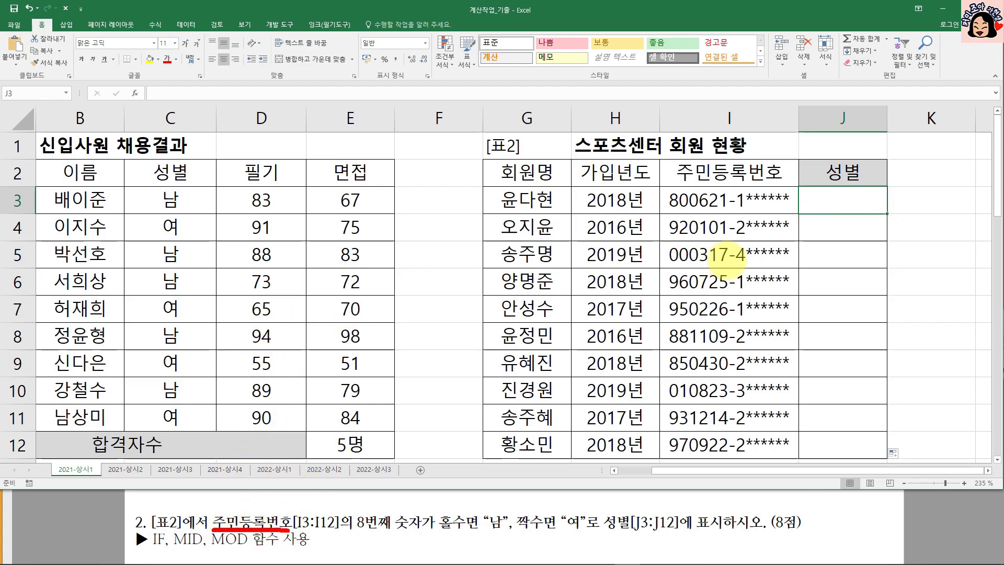
left_click_drag(659, 184, 797, 214)
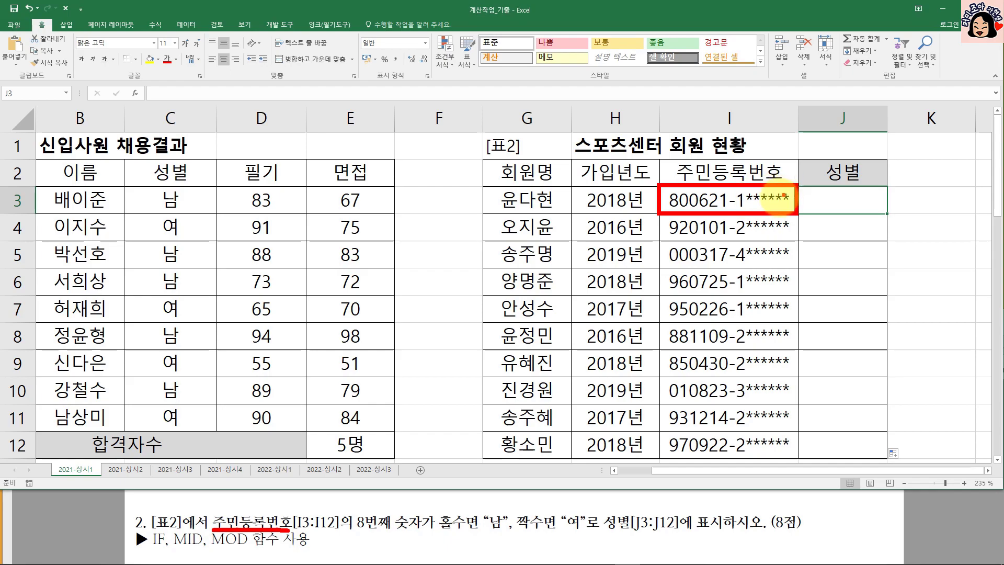
left_click_drag(355, 535, 429, 535)
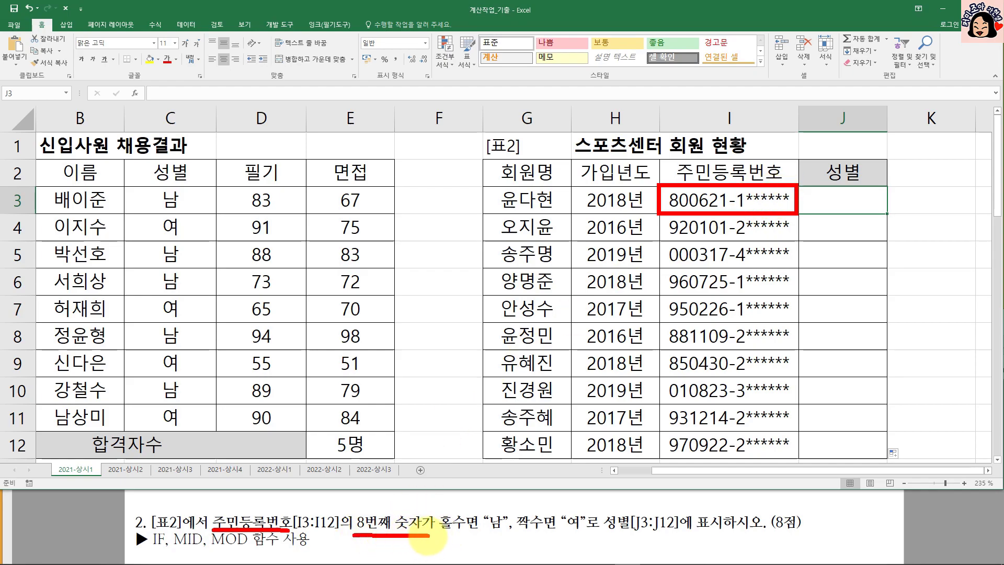
left_click_drag(752, 165, 748, 180)
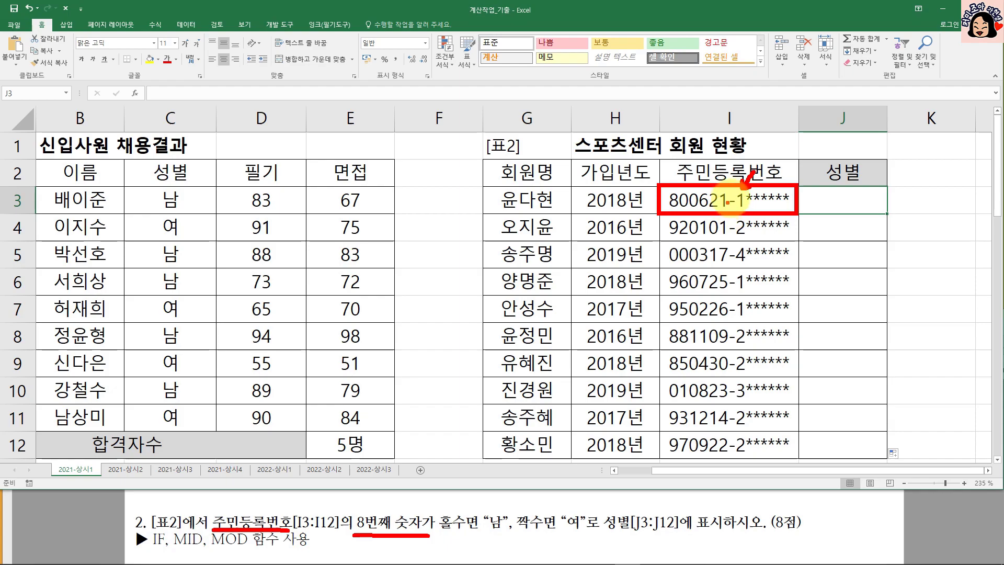
left_click_drag(437, 536, 471, 534)
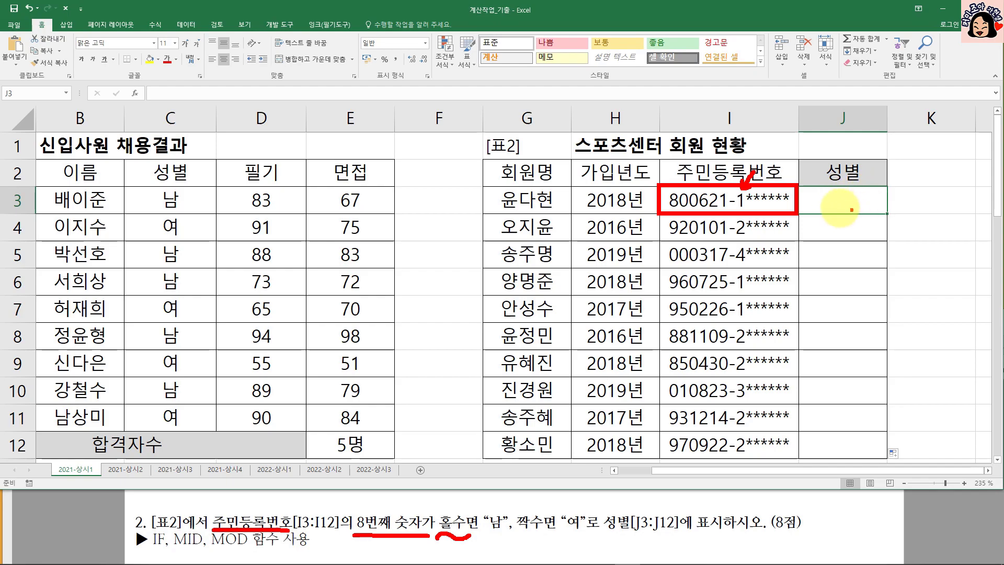
key("Escape")
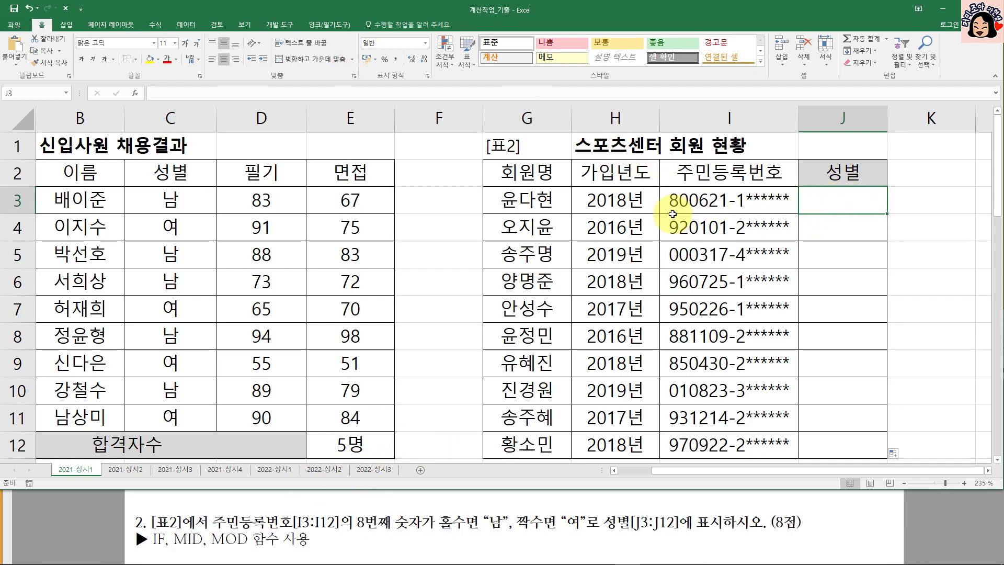
Step: Enter =MID(I3,8,1) in J3 to extract one character from the eighth position of the 주민등록번호
type("=")
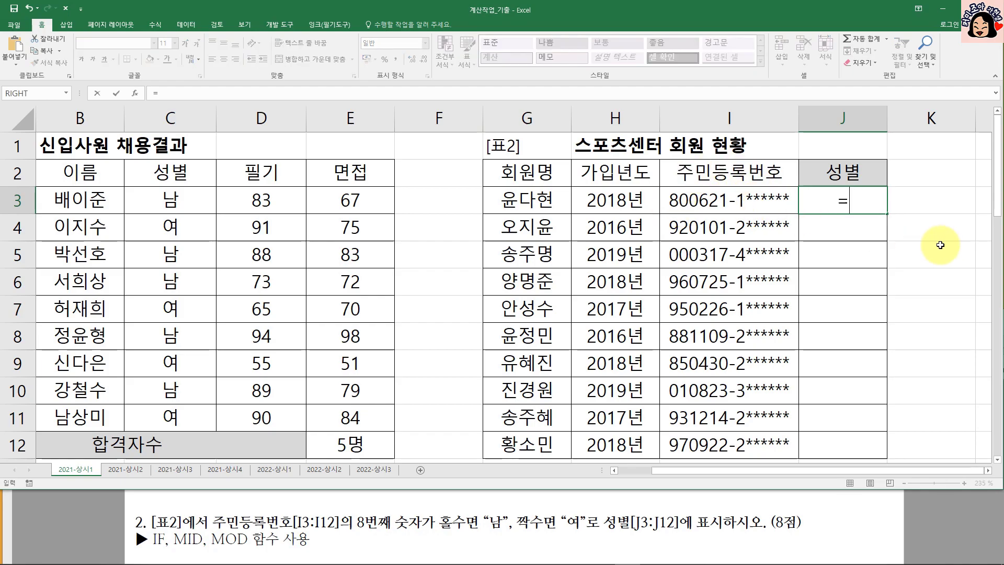
type("MI")
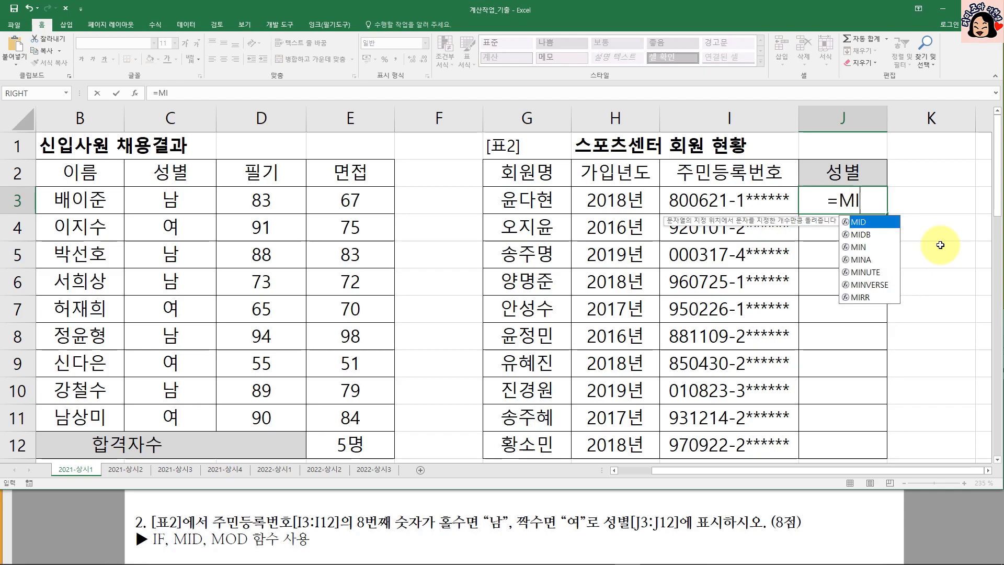
type("D(")
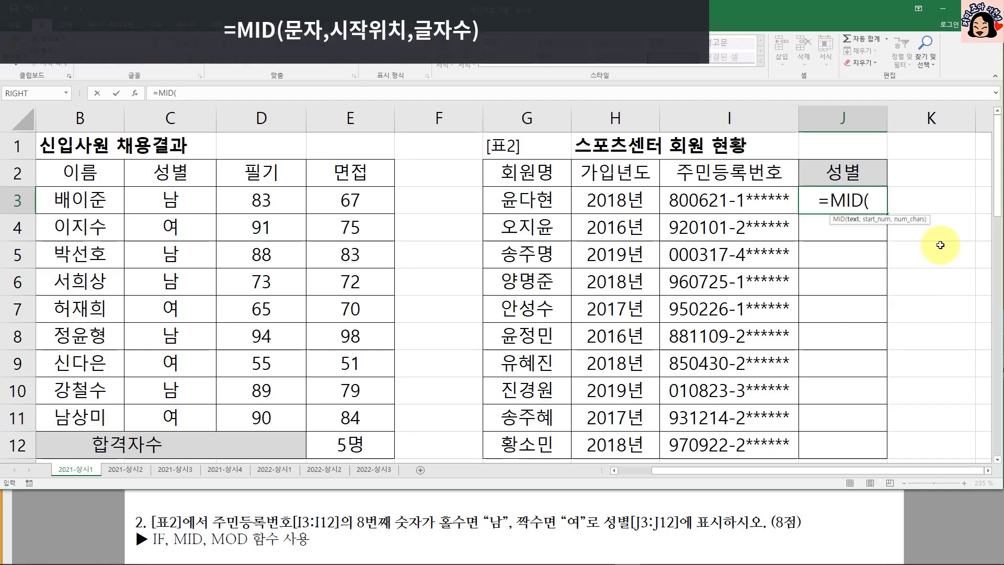
left_click(715, 203)
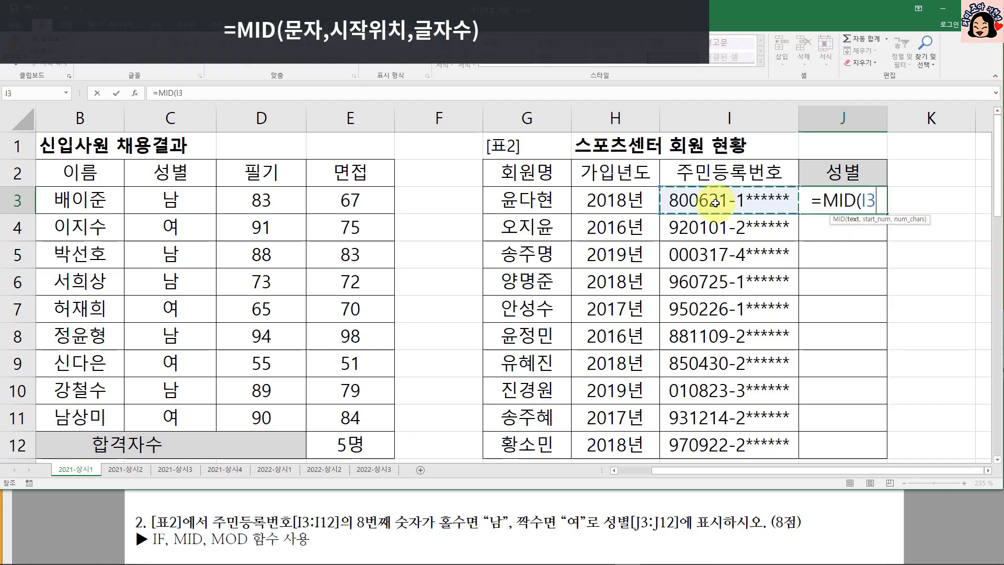
type(",")
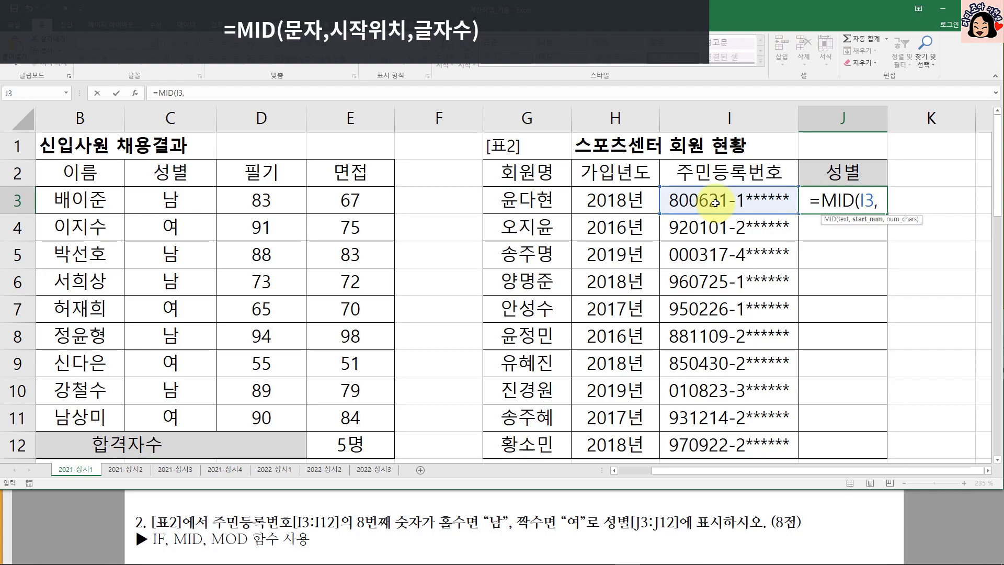
type("8")
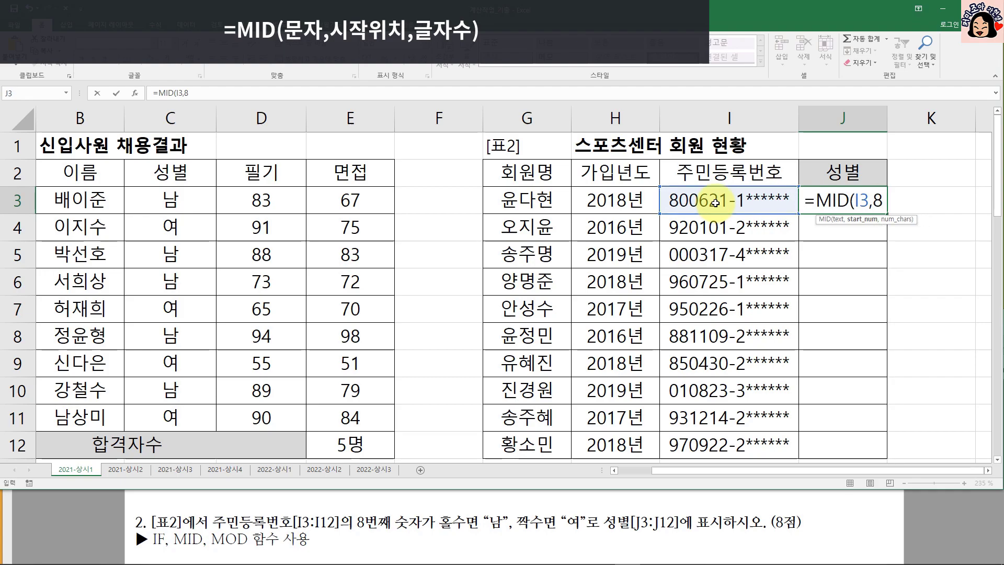
type(",")
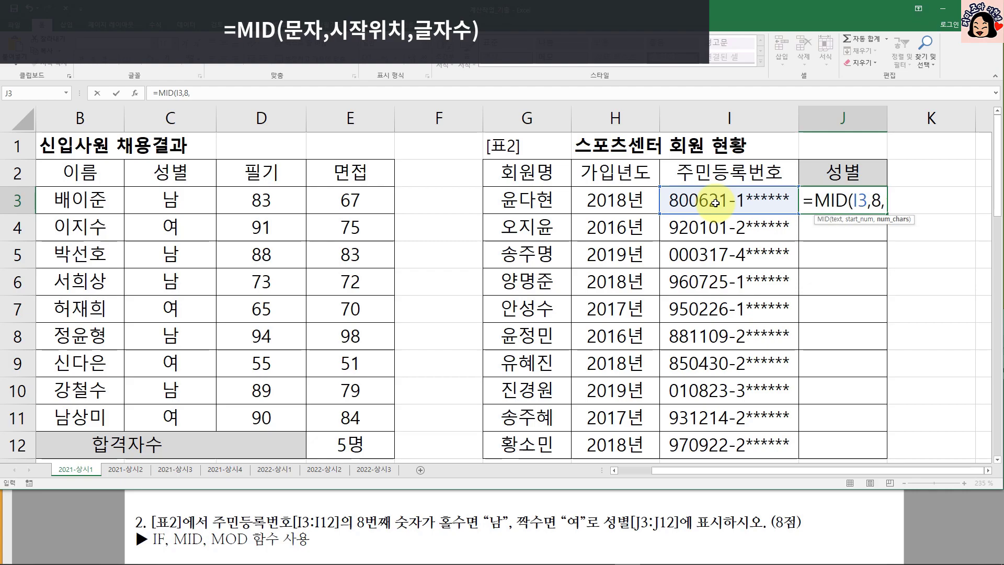
type("1")
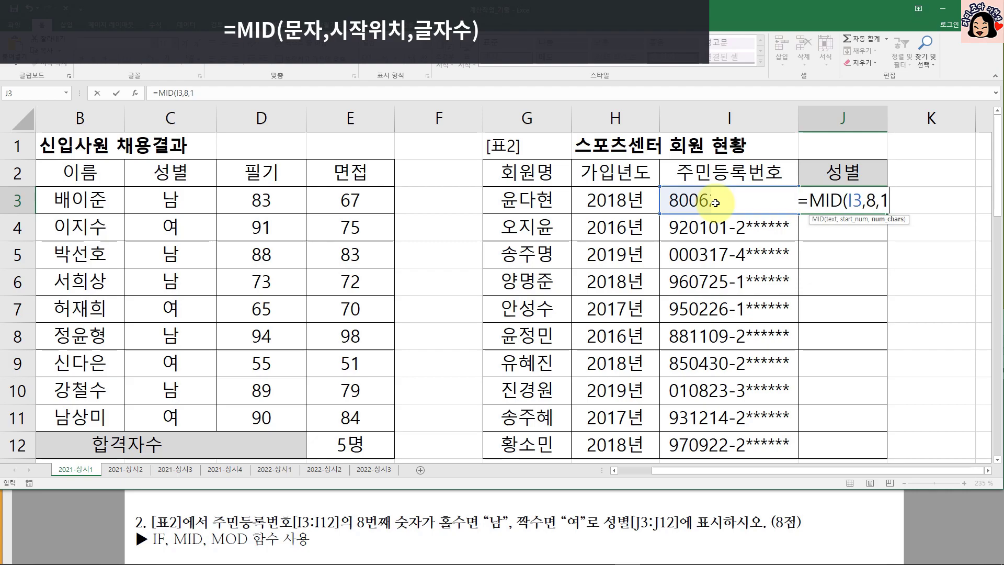
type(")")
key("ctrl+Return")
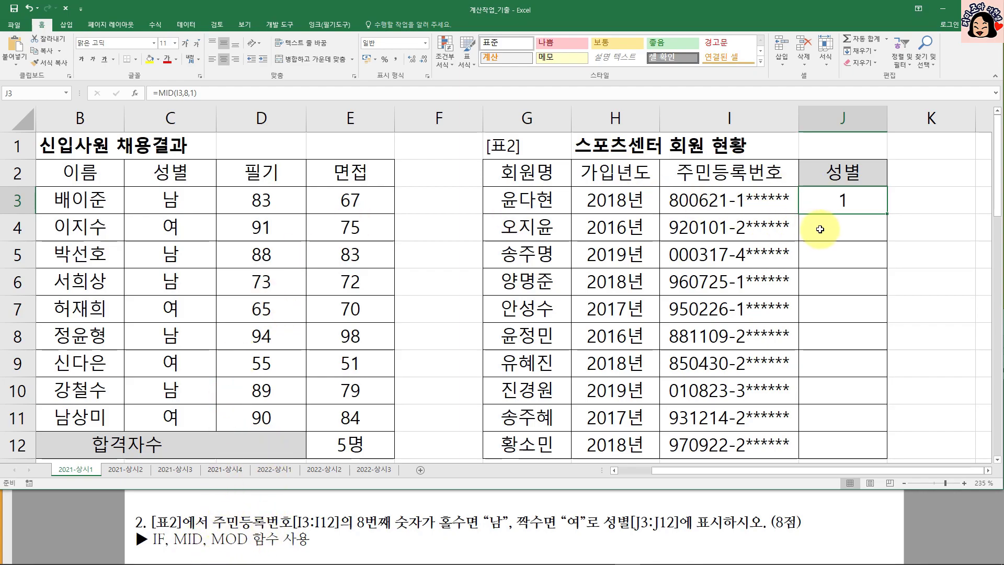
Step: Wrap the MID expression in J3 with MOD and divisor 2, making the formula =MOD(MID(I3,8,1),2)
double_click(826, 201)
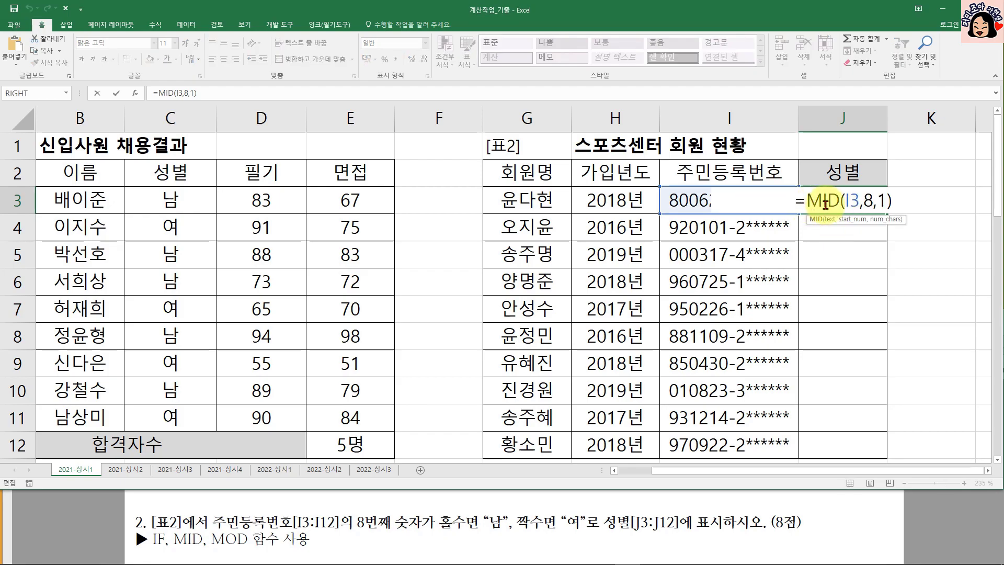
left_click(808, 203)
type("MOD(")
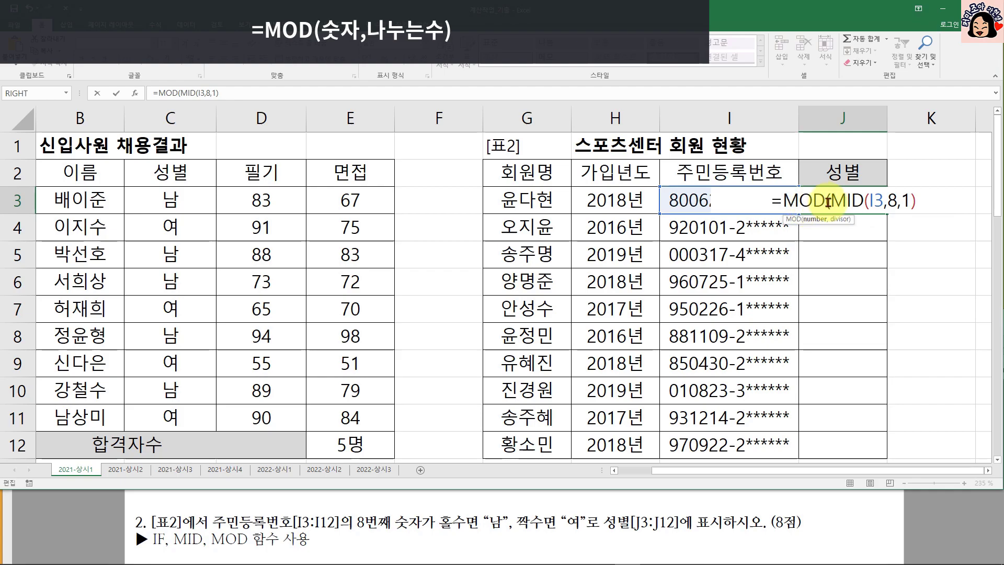
left_click_drag(830, 202, 925, 200)
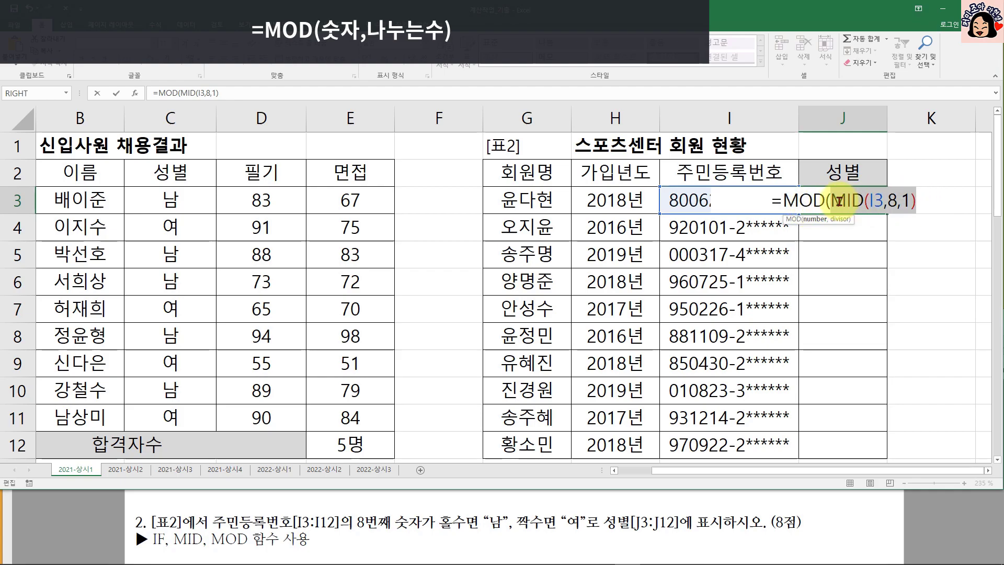
left_click(922, 201)
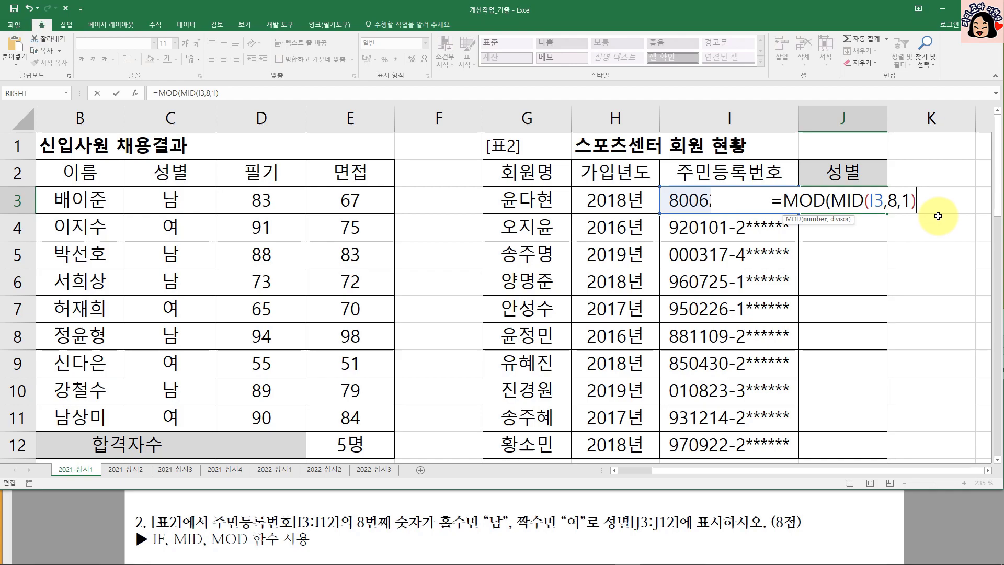
type(",")
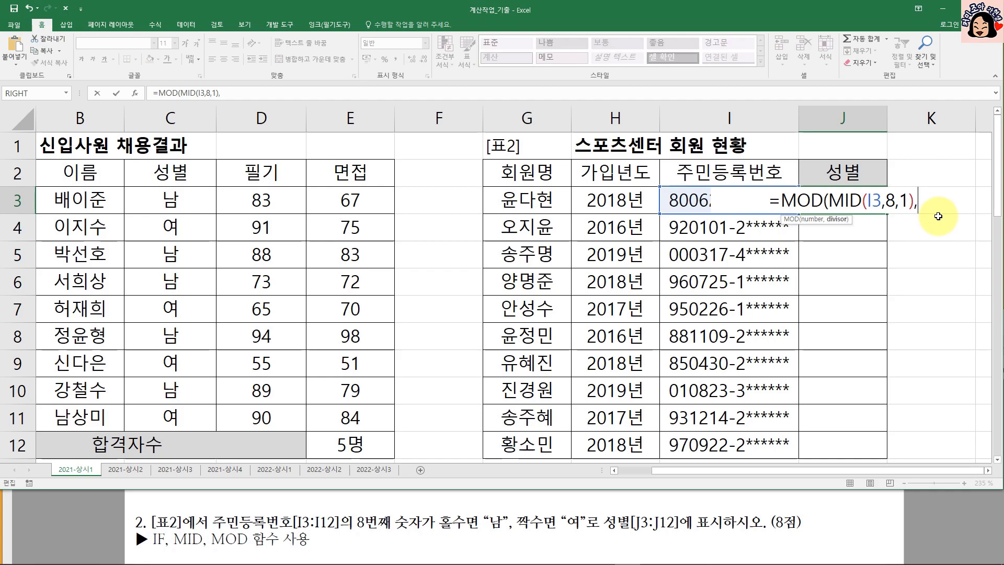
type("2")
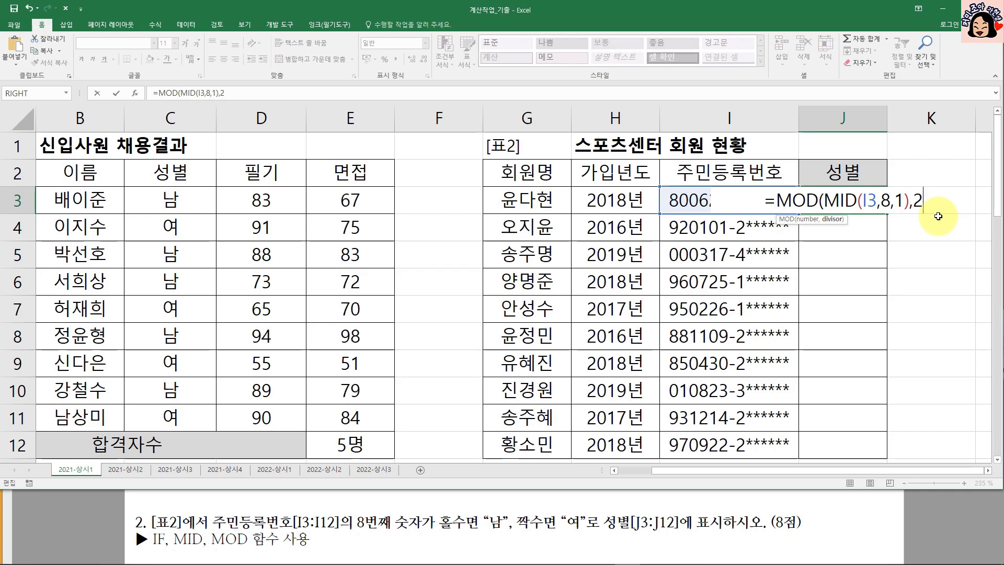
type(")")
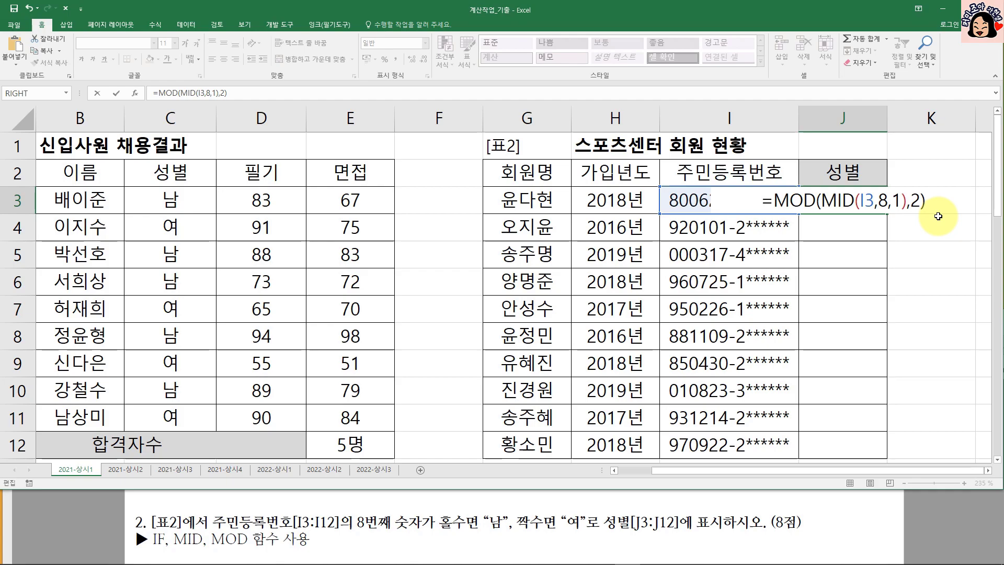
key("ctrl+Return")
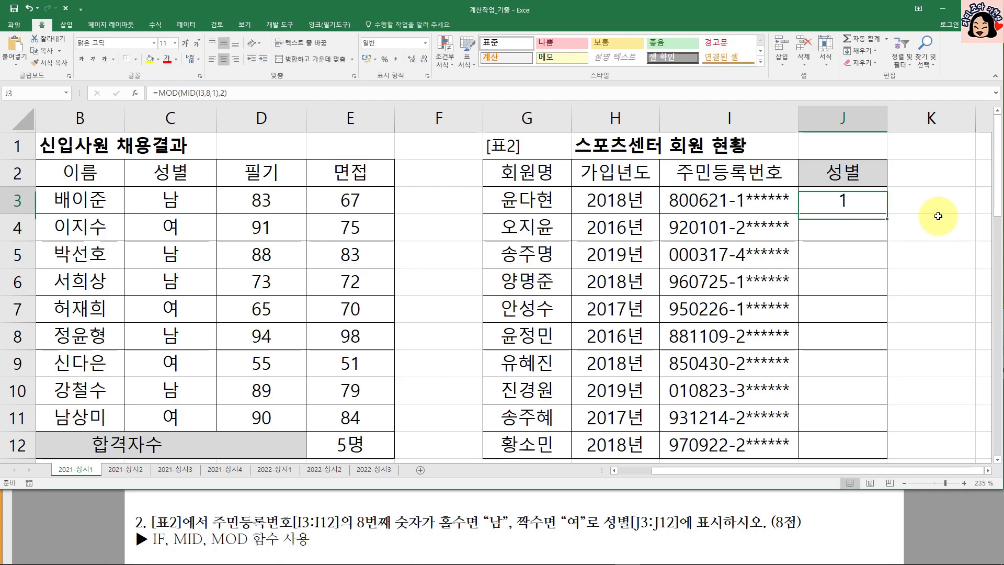
Step: Fill the MOD formula from J3 down through J12 and check the remainders in the first rows
double_click(888, 215)
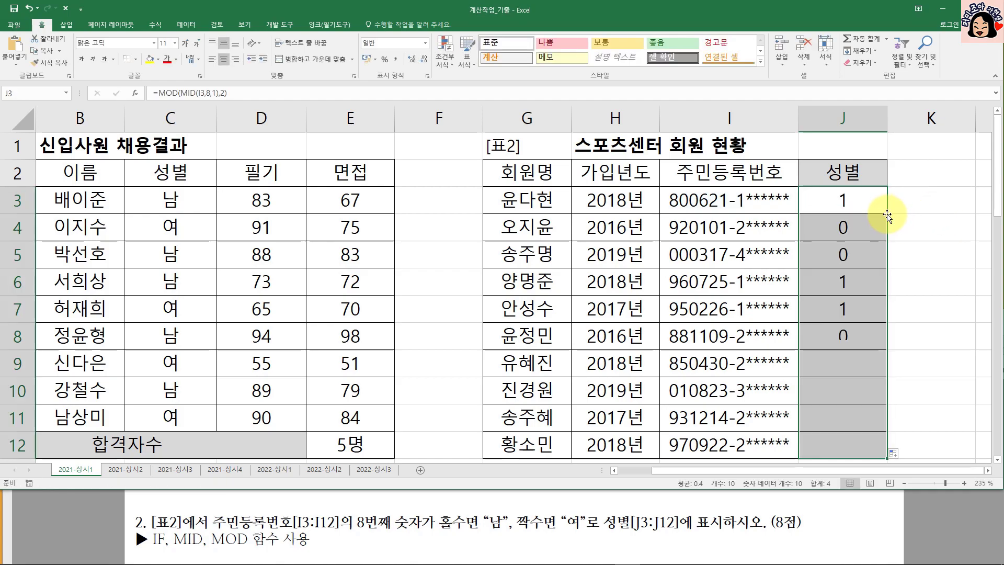
left_click(859, 204)
left_click(851, 226)
left_click(849, 256)
left_click(848, 287)
left_click(845, 311)
left_click(844, 214)
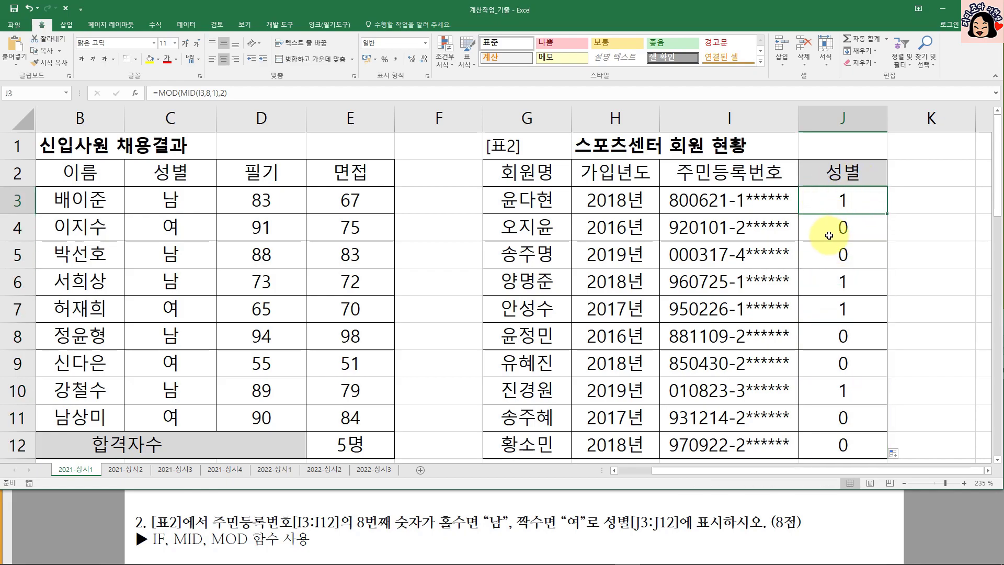
left_click(868, 228)
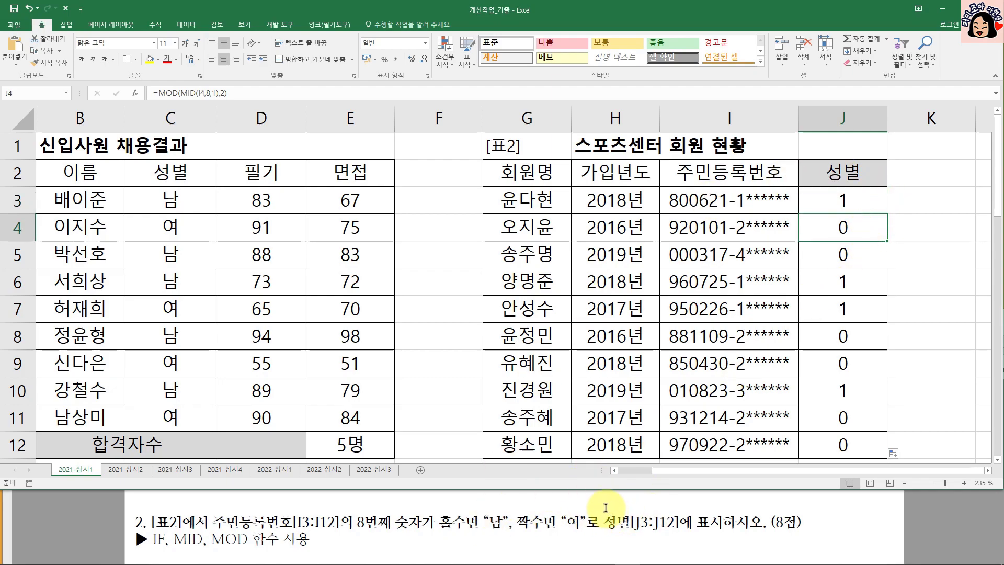
Step: Reopen the J3 formula and insert IF( before MOD(MID(I3,8,1),2) so that expression starts the logical test
left_click(845, 199)
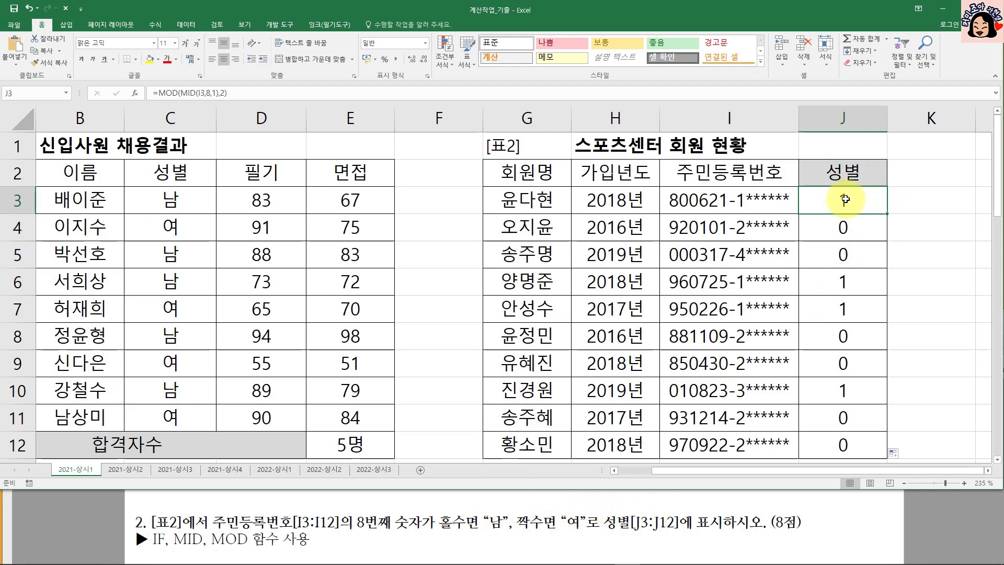
double_click(845, 200)
left_click_drag(774, 200, 947, 202)
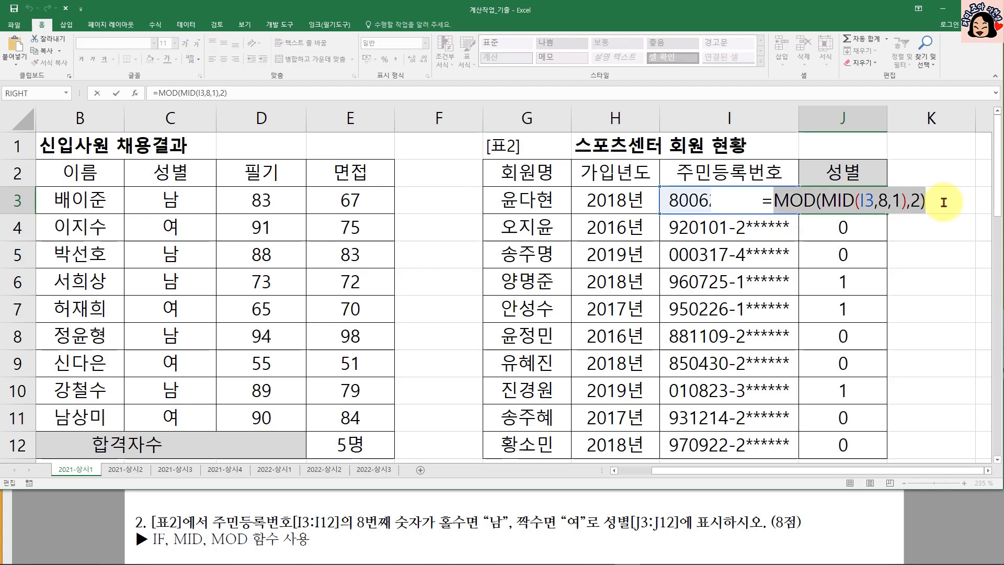
left_click(773, 200)
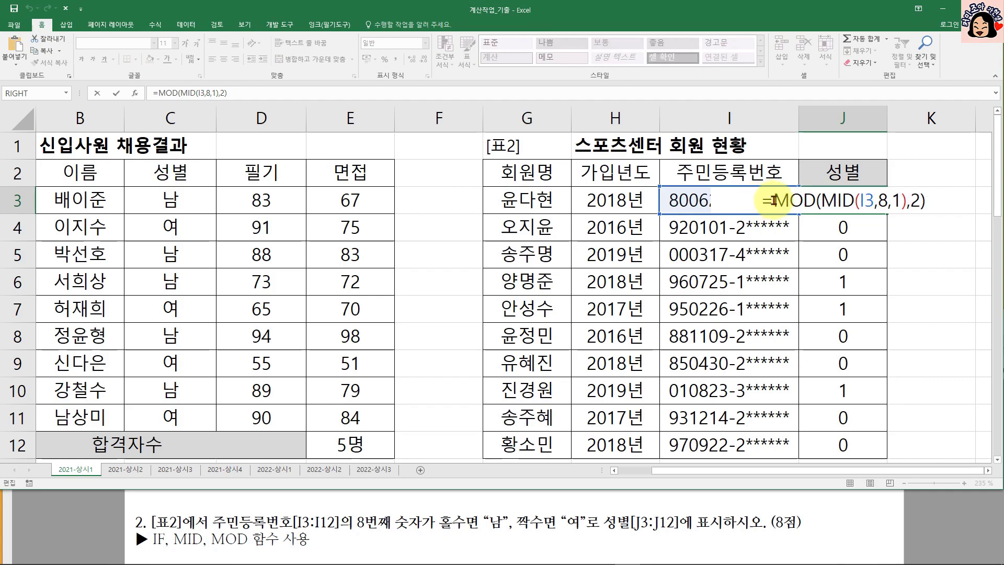
type("IF(")
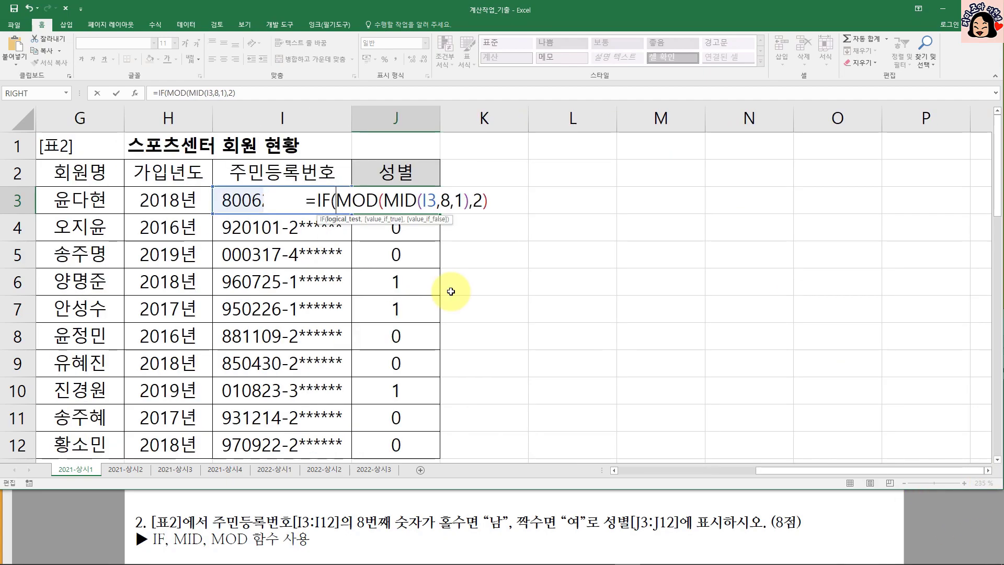
left_click_drag(339, 200, 494, 200)
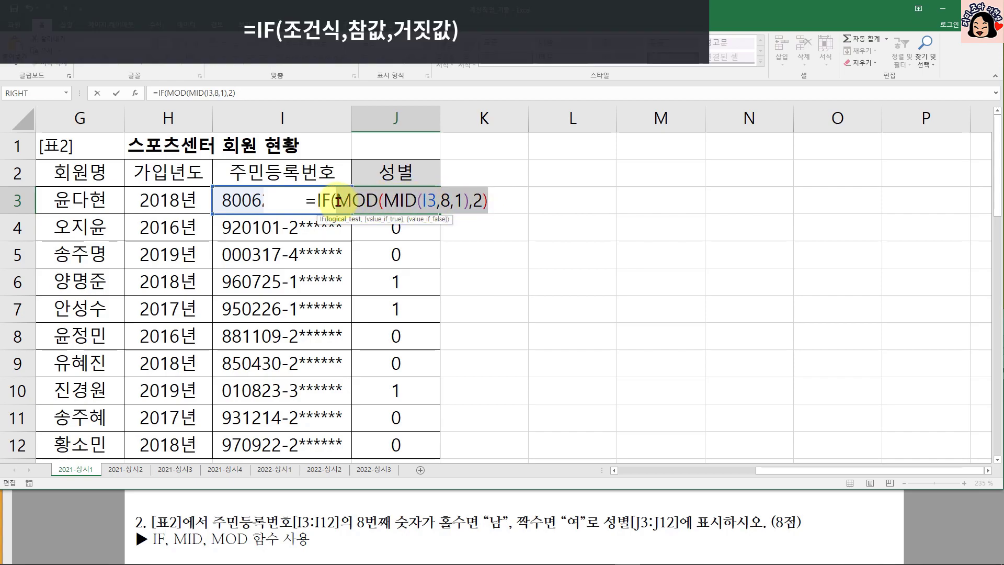
left_click(509, 206)
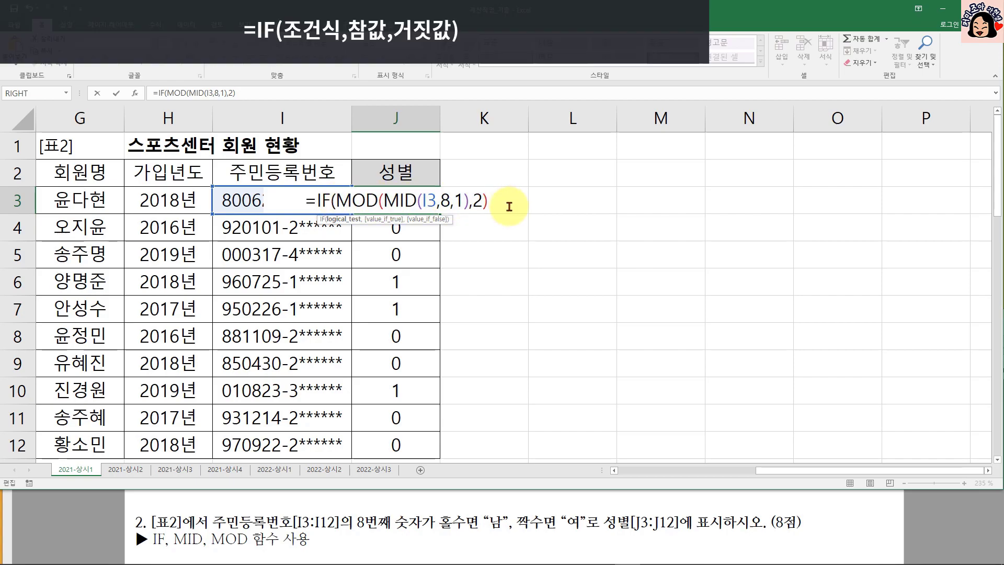
type("=")
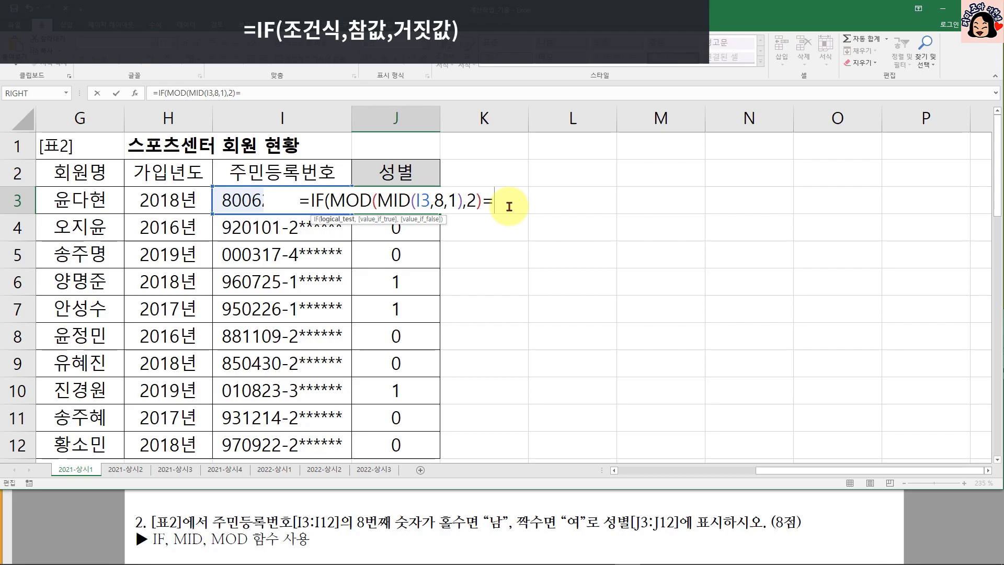
type("1")
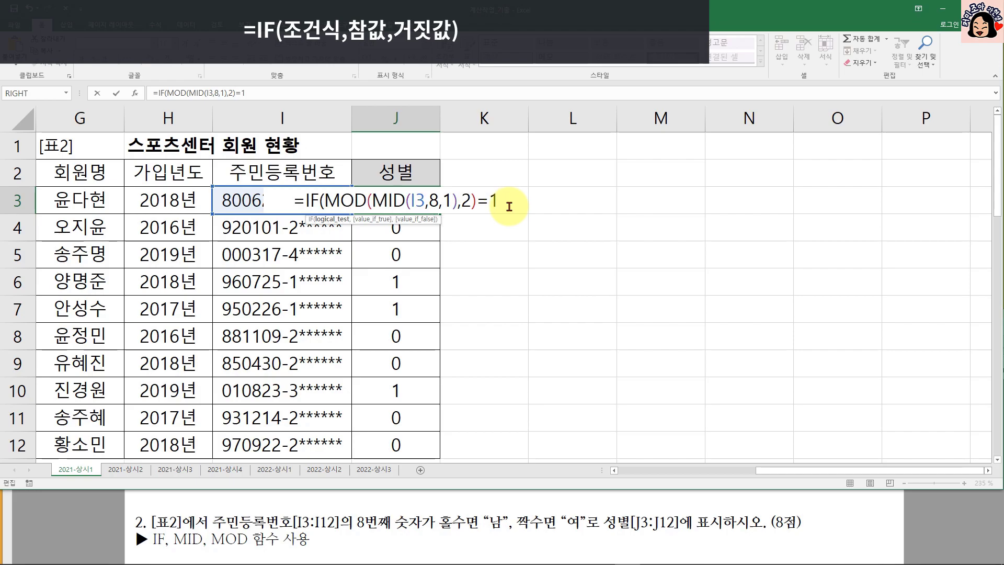
key("BackSpace")
key("BackSpace")
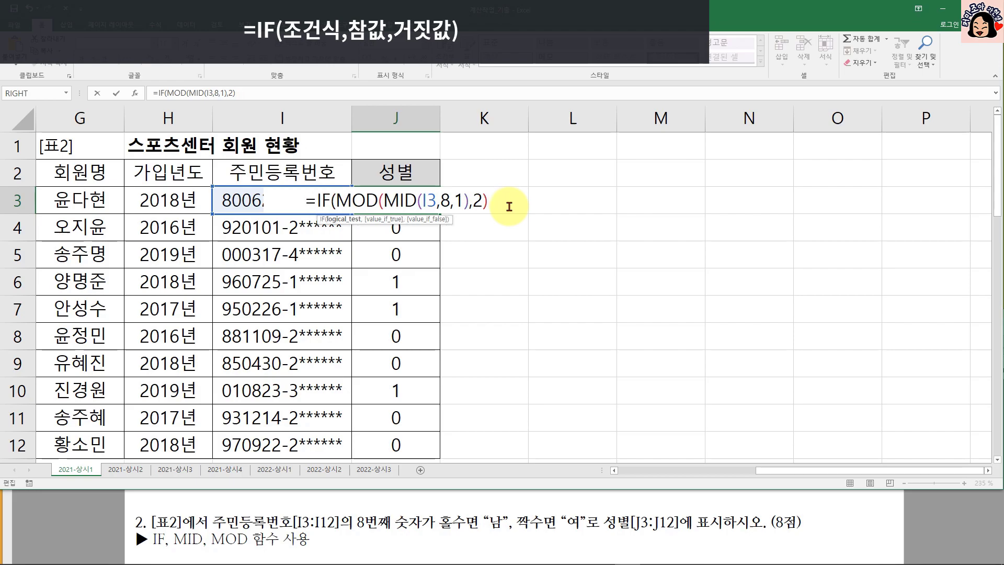
Step: Complete the J3 formula as =IF(MOD(MID(I3,8,1),2)=1,"남","여"), without committing the cell
type("=1")
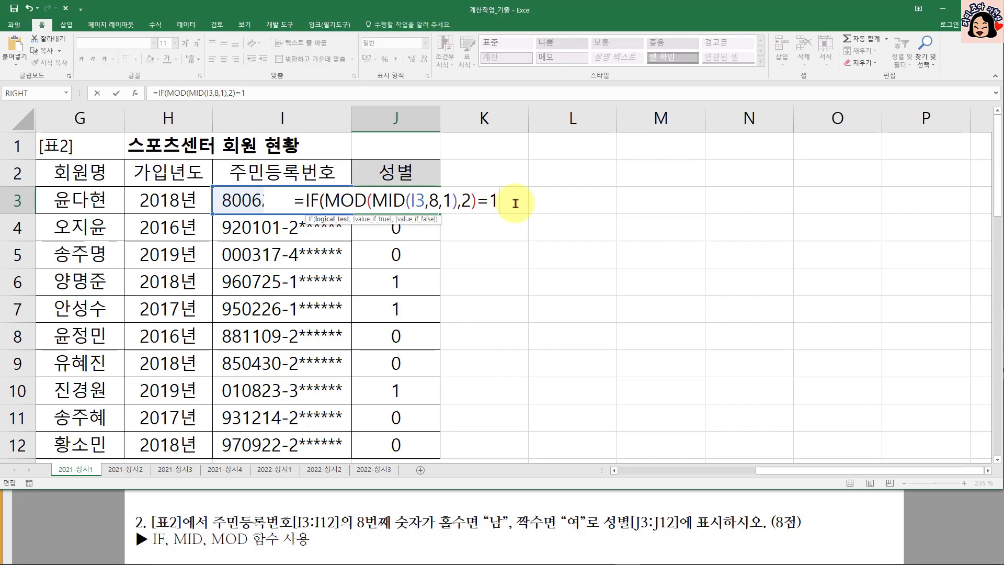
type(",")
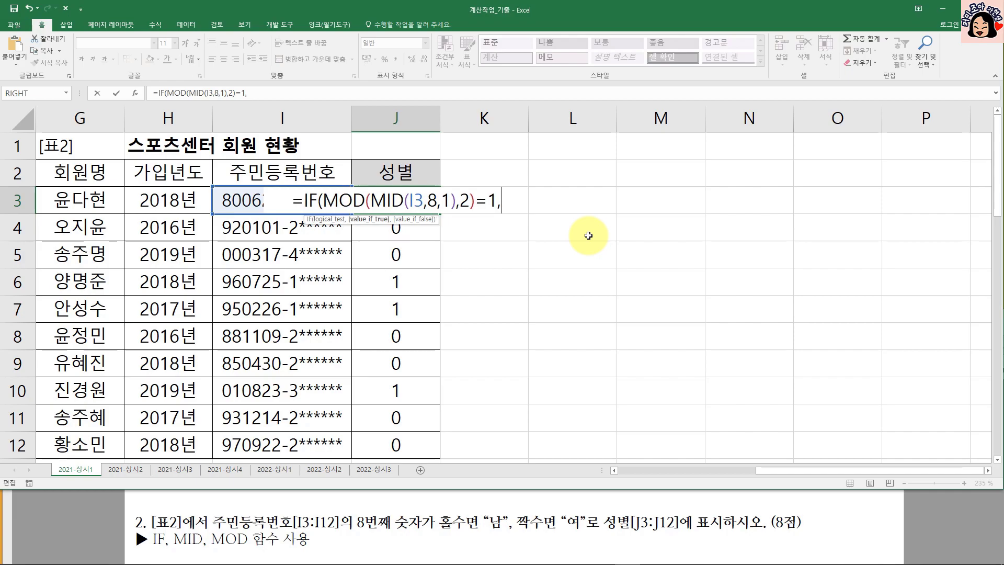
type("\"")
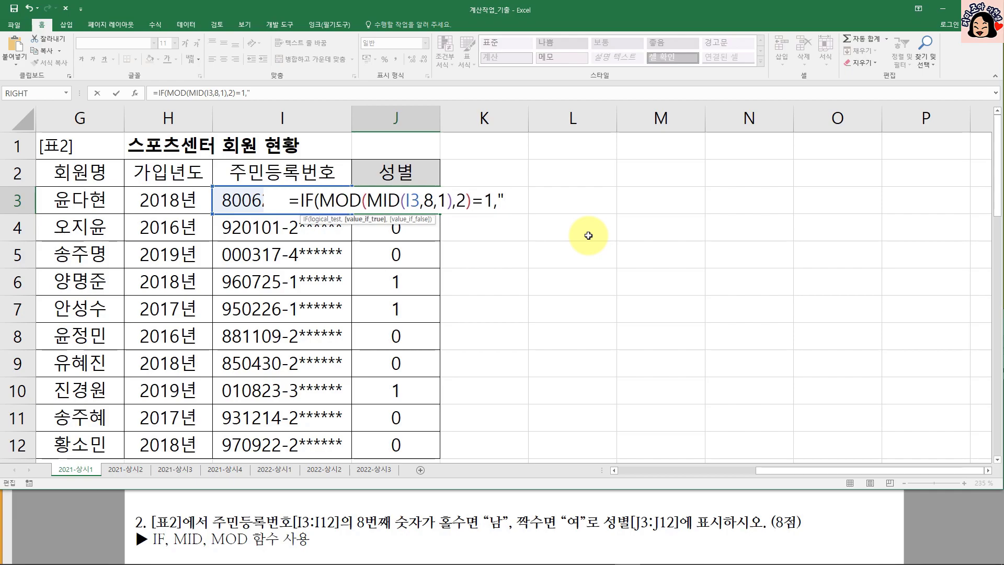
type("남\",\"ㅇ")
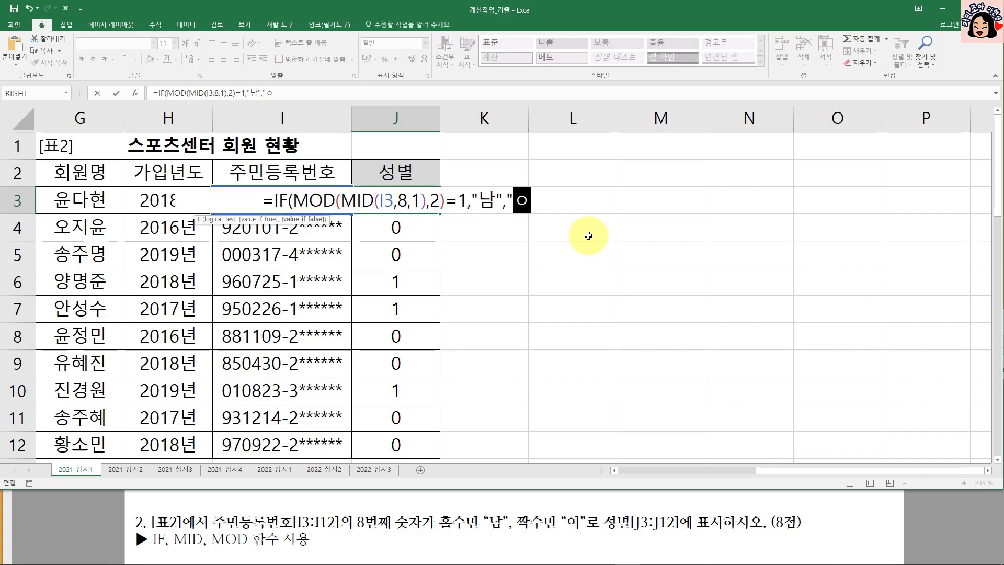
type("\")")
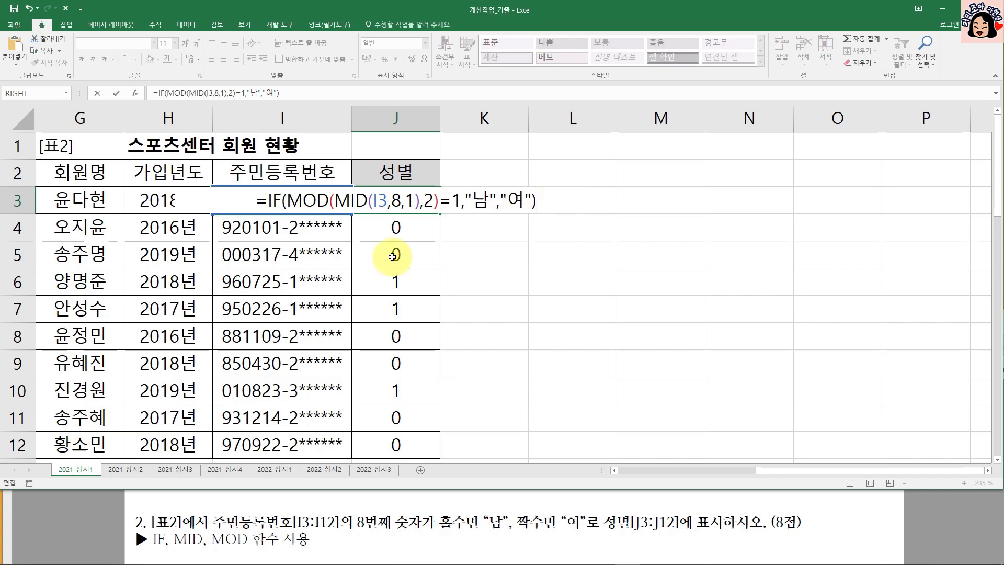
Step: Open the function arguments for IF in J3's formula and review its logical test and the "남" and "여" result values
left_click(269, 201)
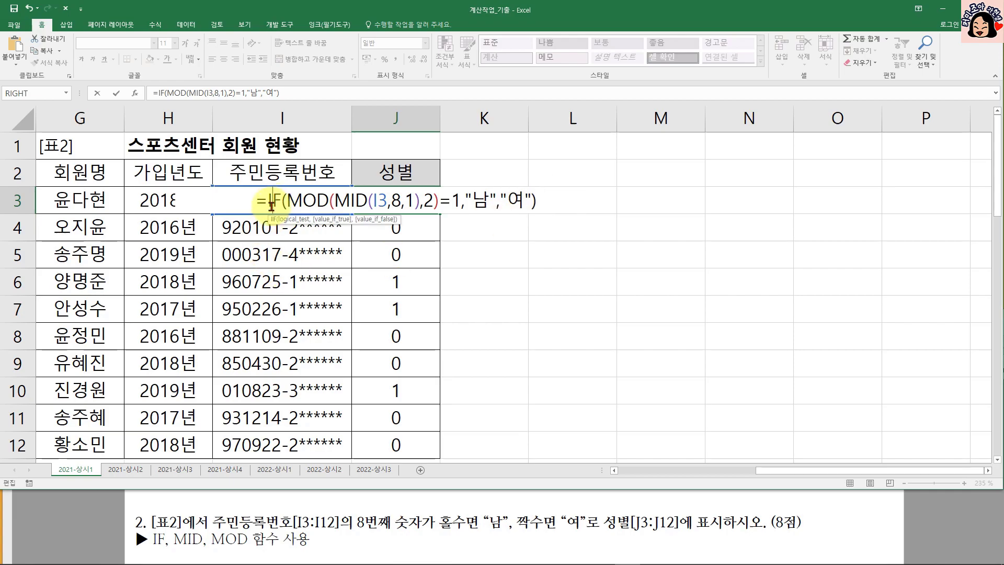
left_click(134, 94)
left_click_drag(327, 119, 282, 116)
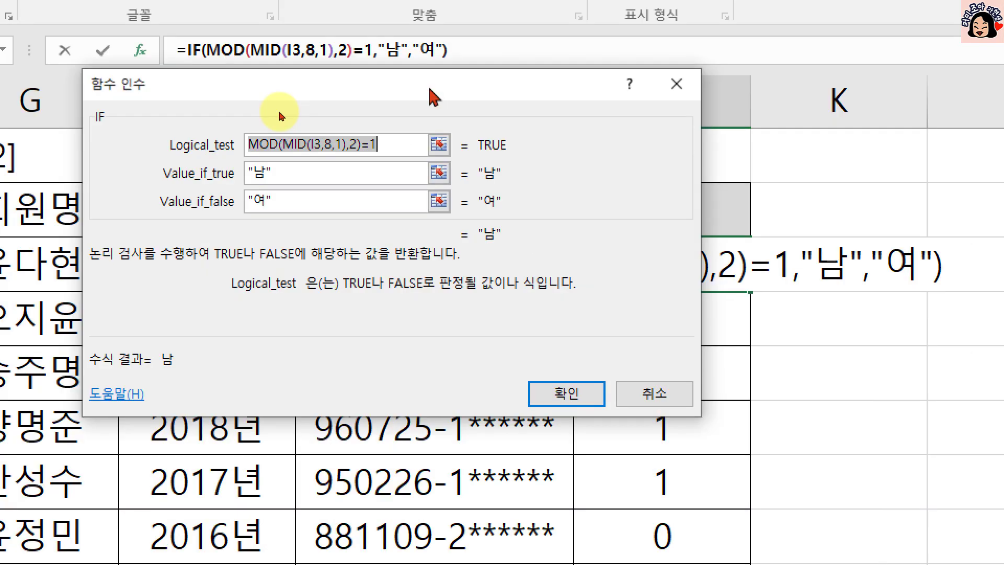
left_click(260, 144)
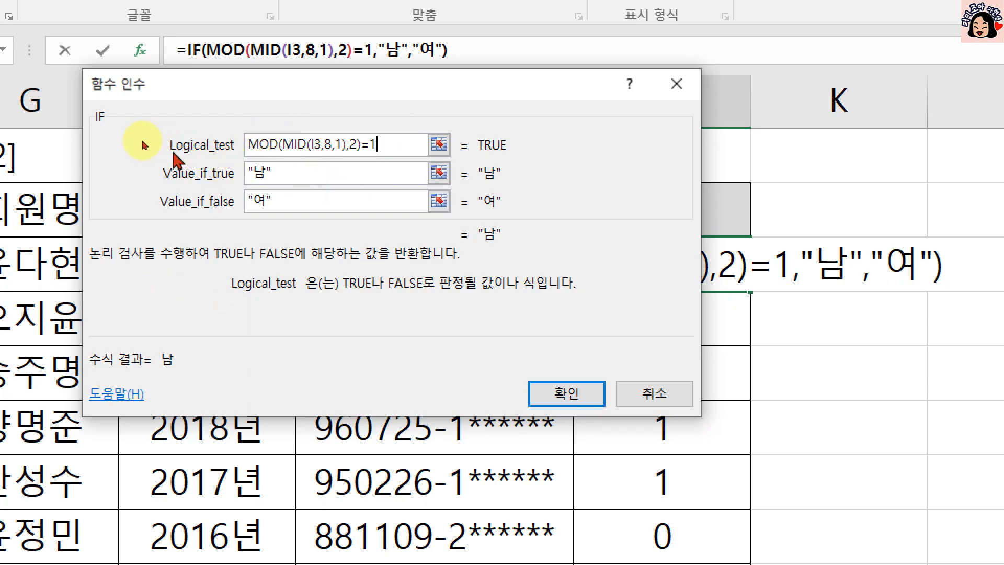
left_click_drag(415, 145, 191, 141)
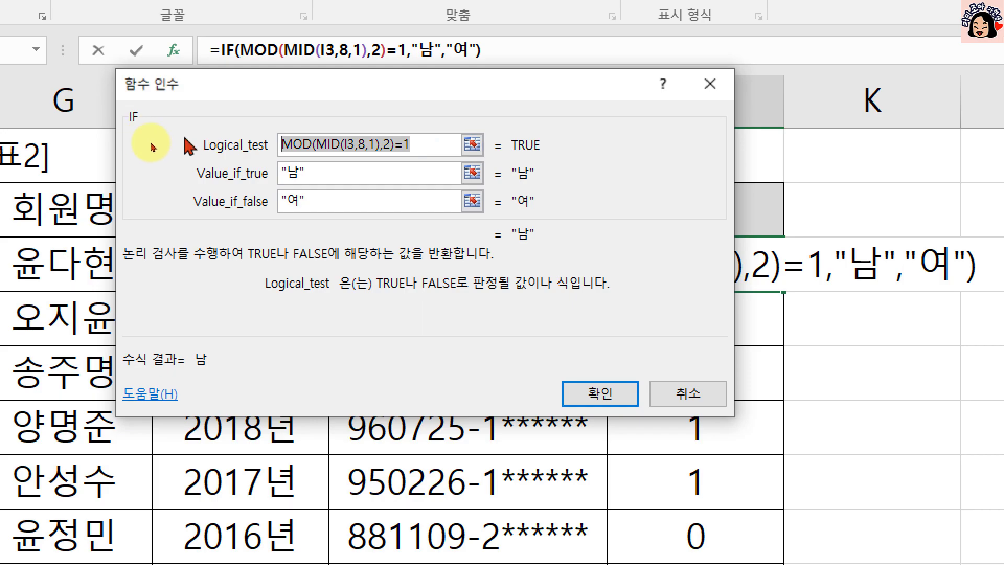
key("Tab")
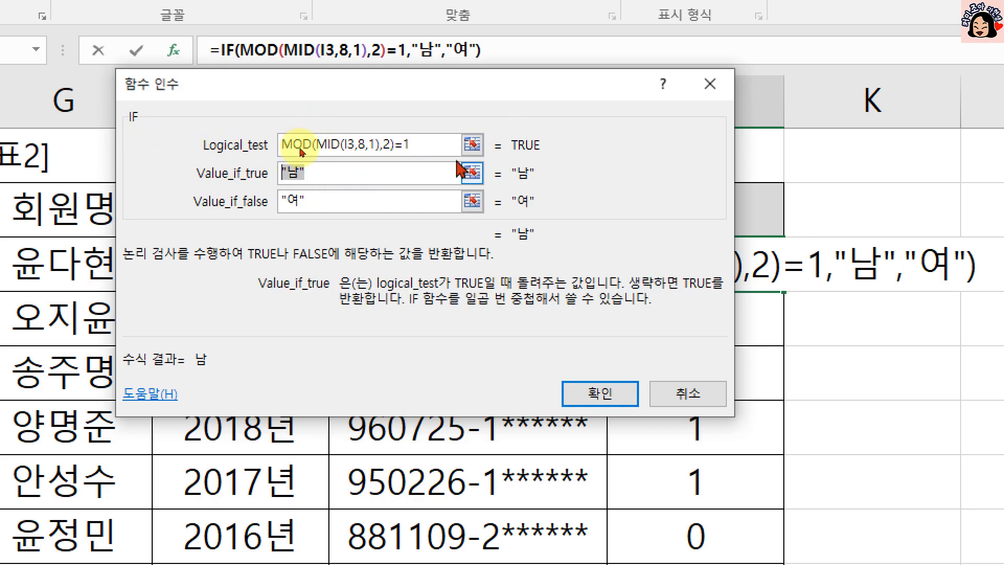
key("Tab")
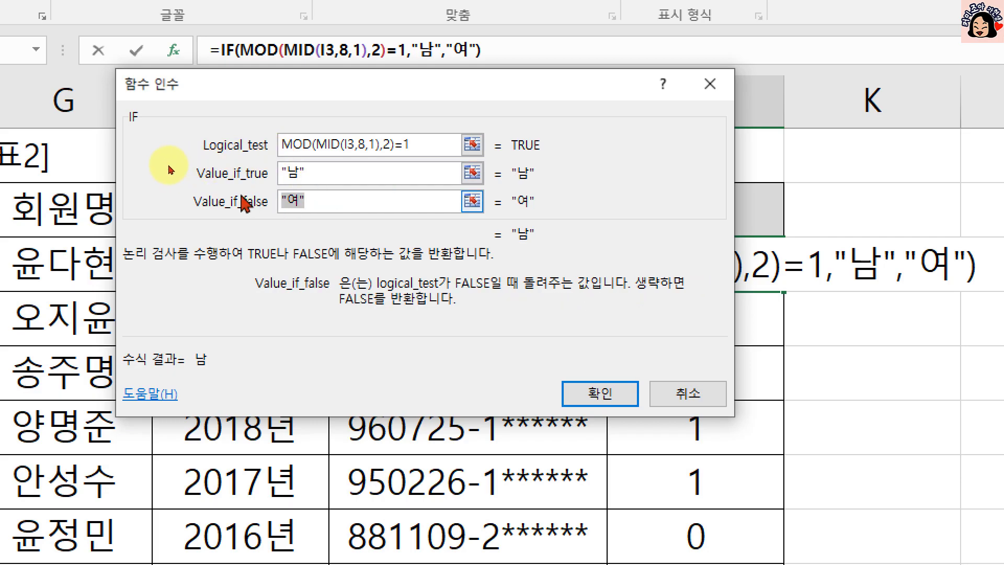
key("shift+Tab")
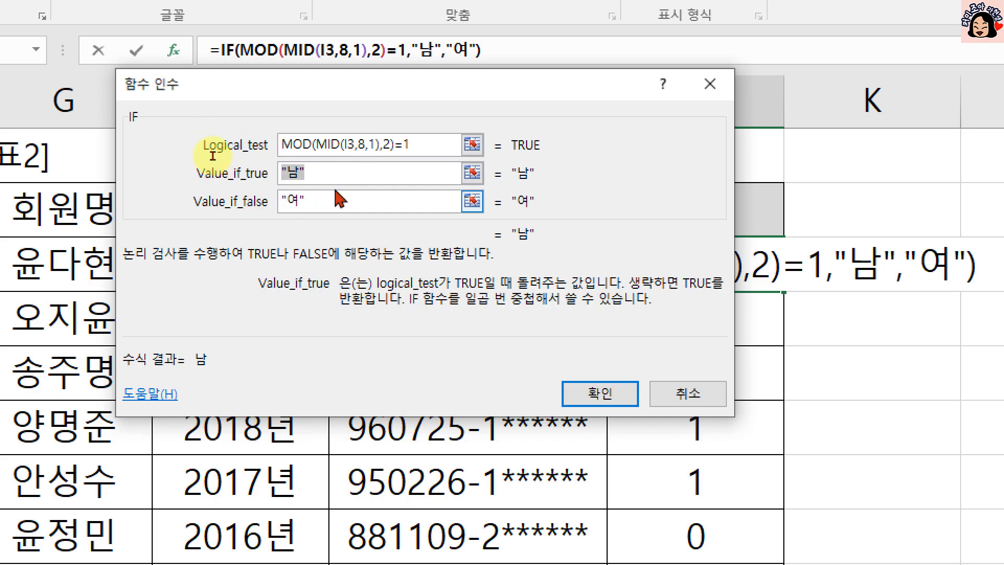
left_click(435, 144)
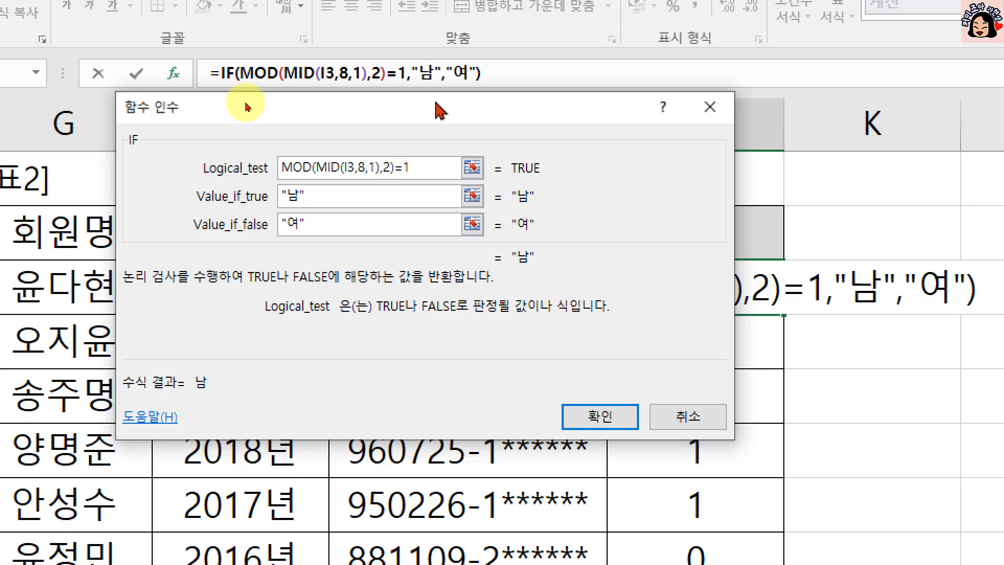
left_click(332, 195)
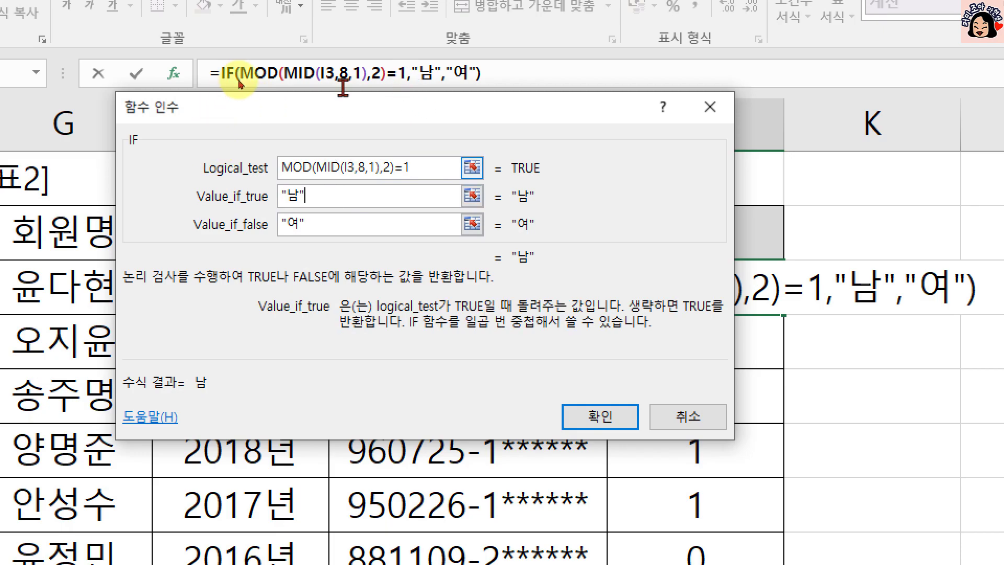
left_click(340, 264)
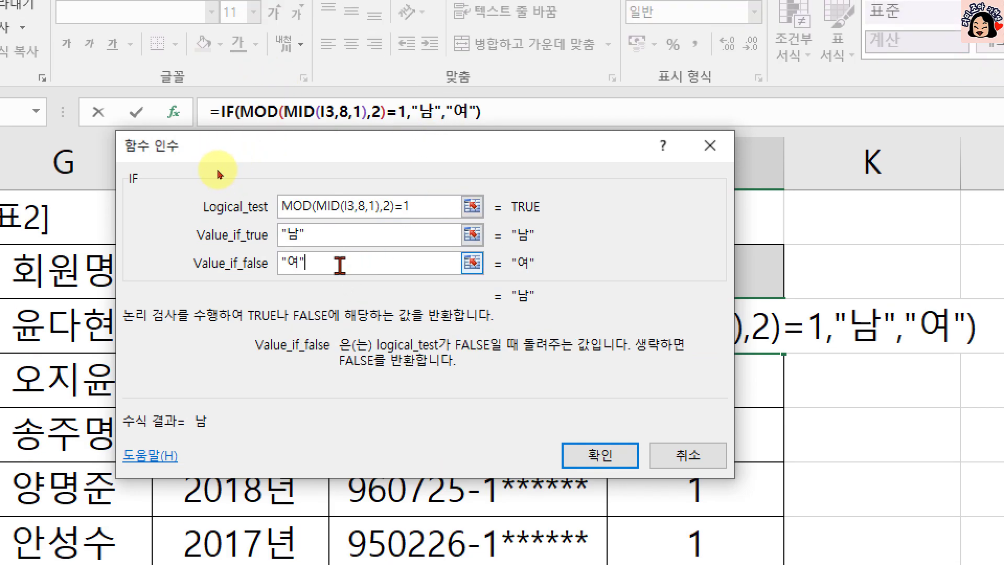
Step: Inspect the arguments of the nested MOD and MID functions in J3's formula, returning to the IF arguments
left_click(315, 209)
left_click(253, 111)
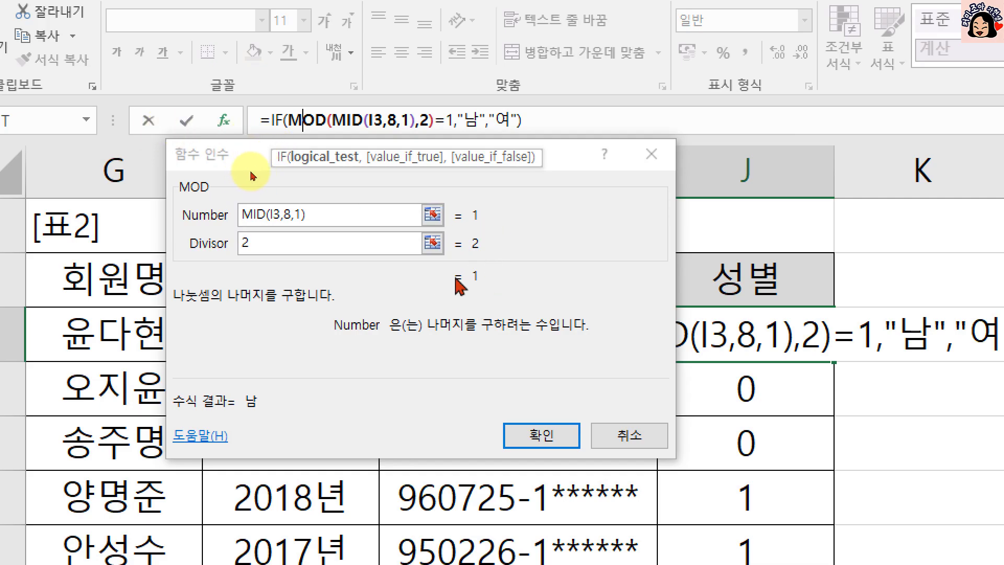
left_click(345, 120)
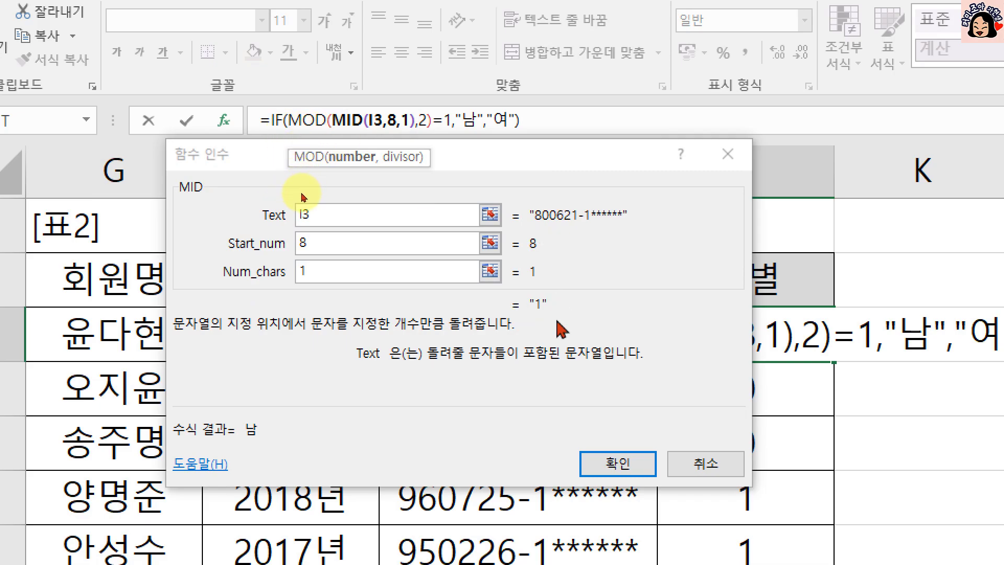
left_click(276, 120)
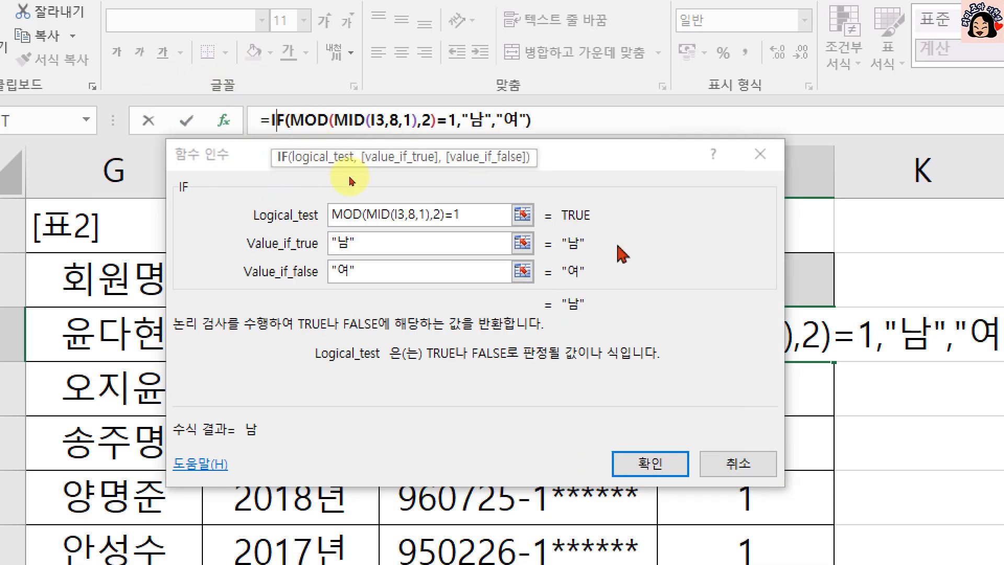
Step: Commit the IF formula in J3 and fill it down through J12
left_click(647, 465)
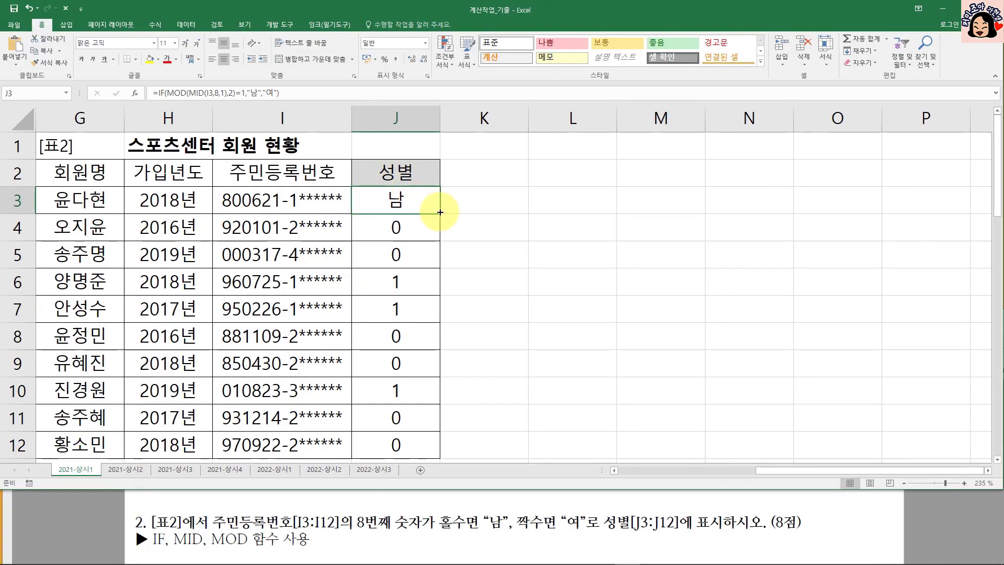
double_click(836, 361)
left_click(422, 199)
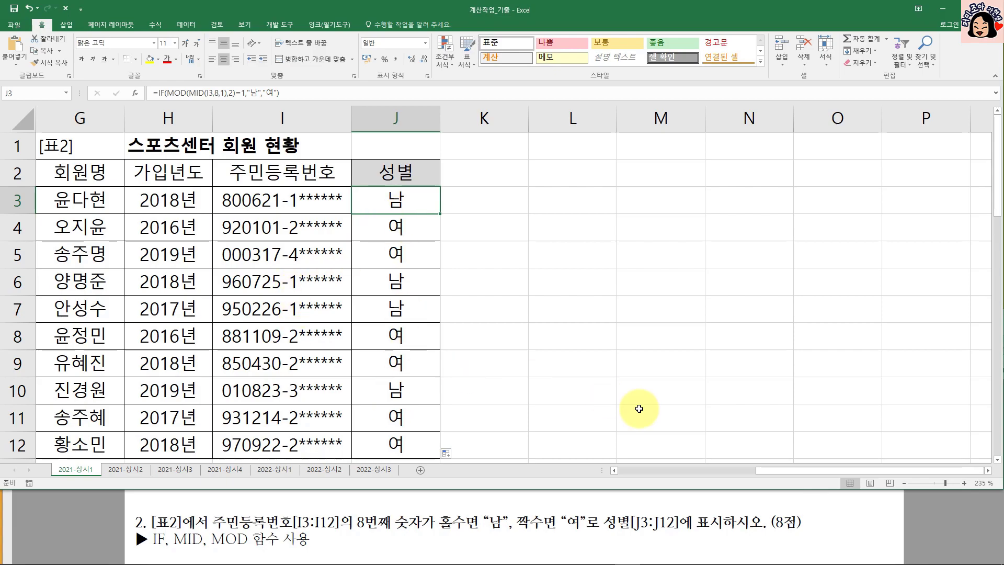
Step: Begin a comparison formula without MOD in K3 as =IF(MID(I3,8,1)=1, leaving the cell uncommitted
left_click_drag(768, 474, 689, 473)
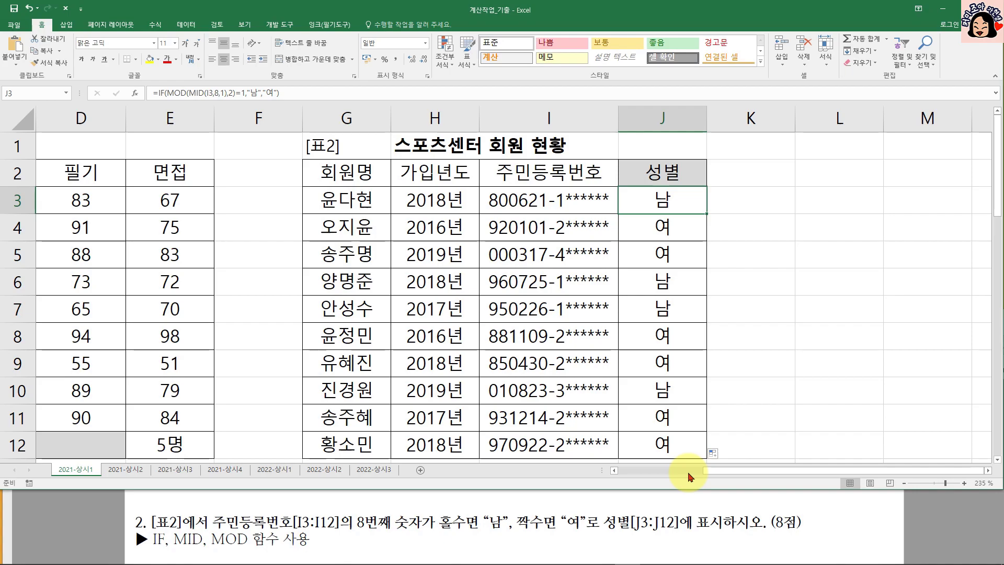
left_click(732, 197)
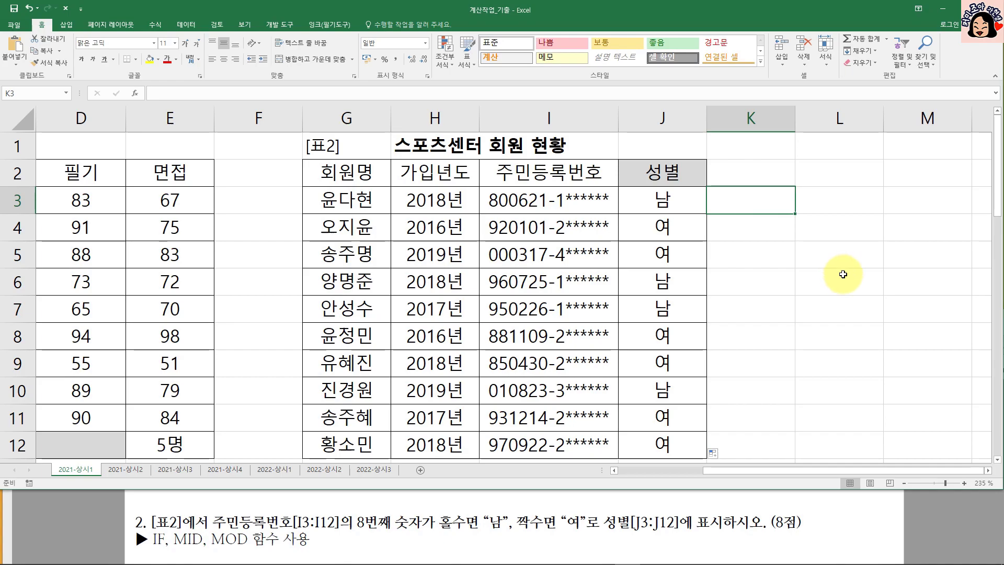
type("=ㅑ")
key("BackSpace")
type("IF(MID")
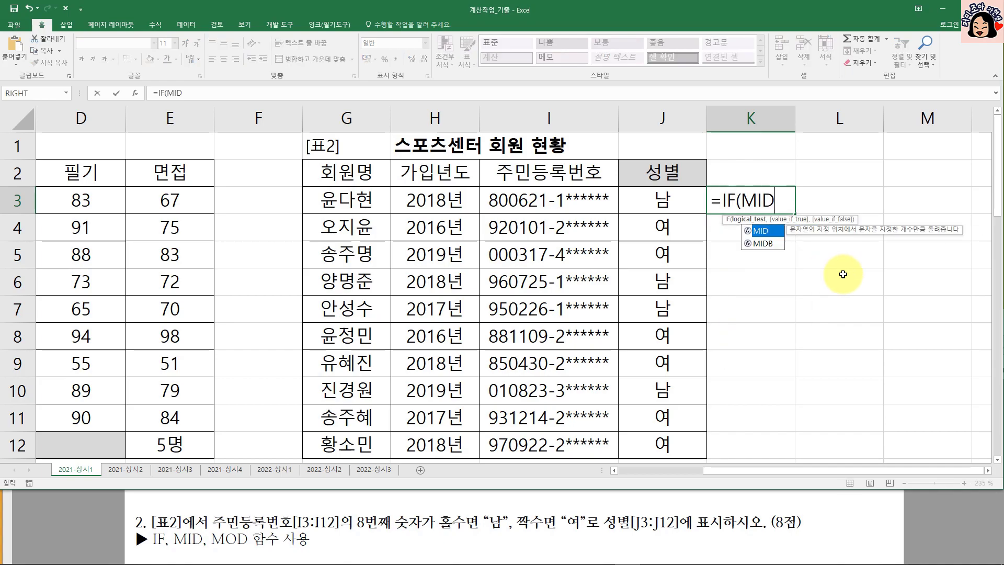
type("(")
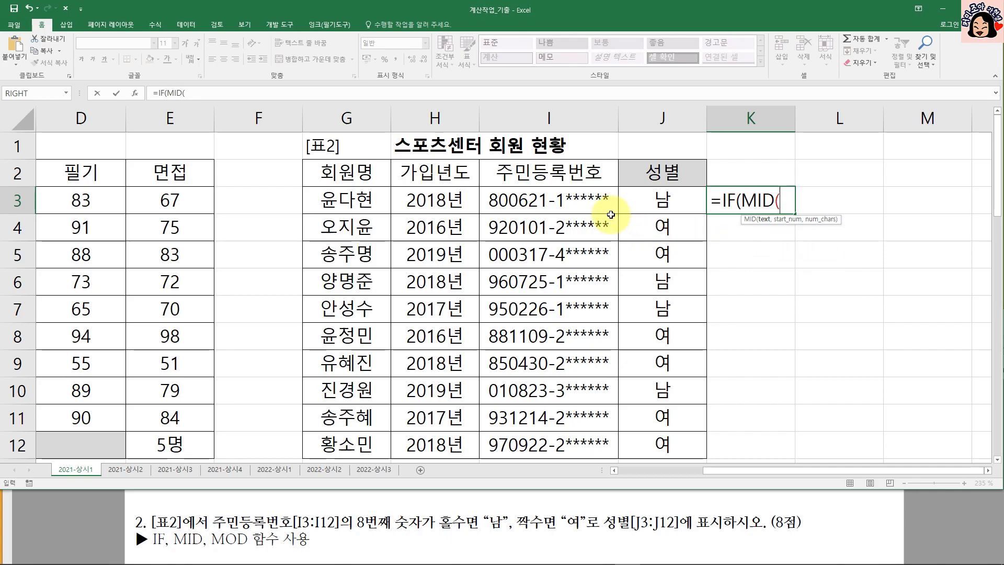
left_click(587, 210)
type(",8,1)=1")
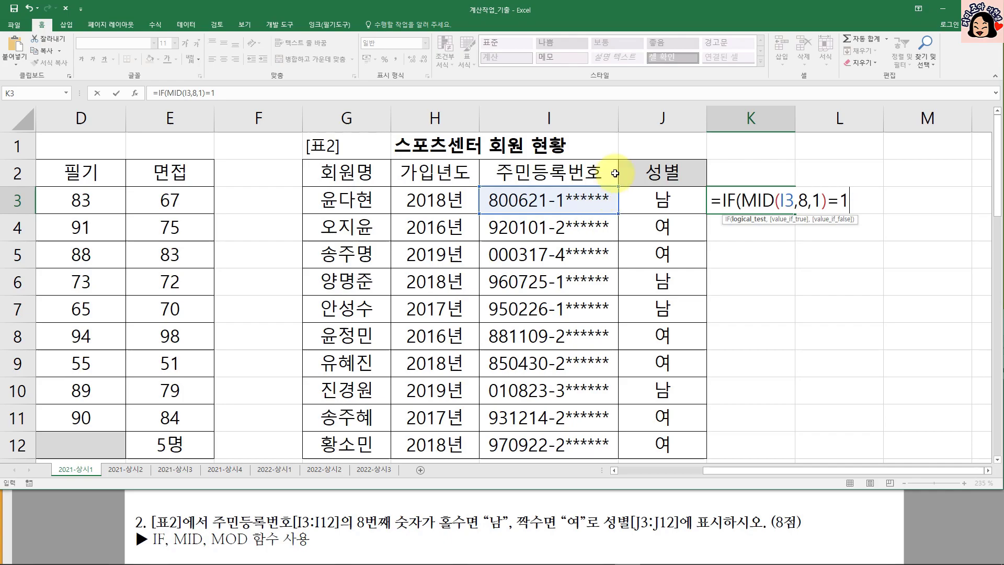
Step: Put the compared 1 in quotation marks and commit K3 as =IF(MID(I3,8,1)="1","남","여")
mouse_move(742, 201)
left_mouse_down()
mouse_move(849, 202)
mouse_move(744, 202)
left_mouse_up()
left_click(814, 203)
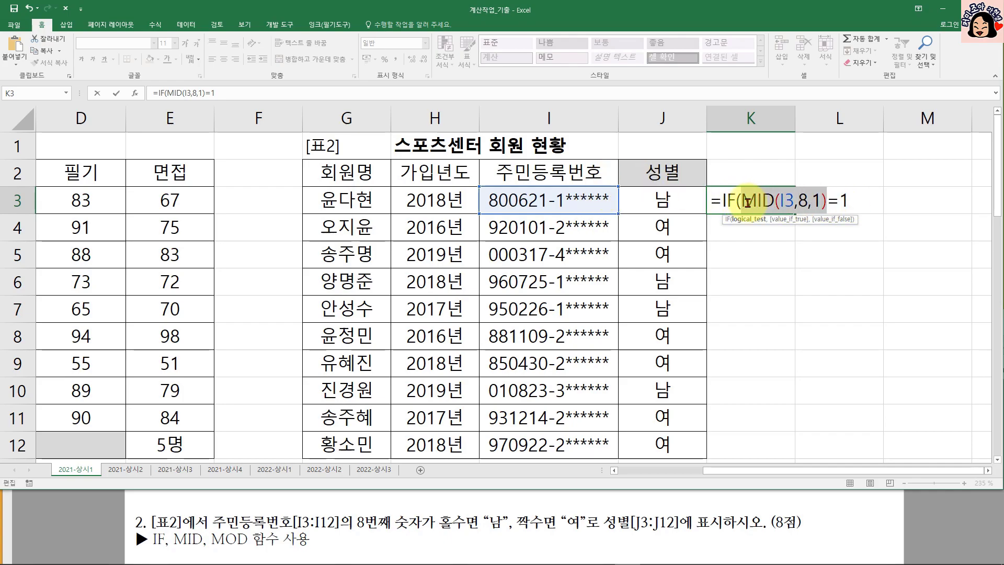
left_click_drag(839, 202, 855, 202)
left_click(855, 202)
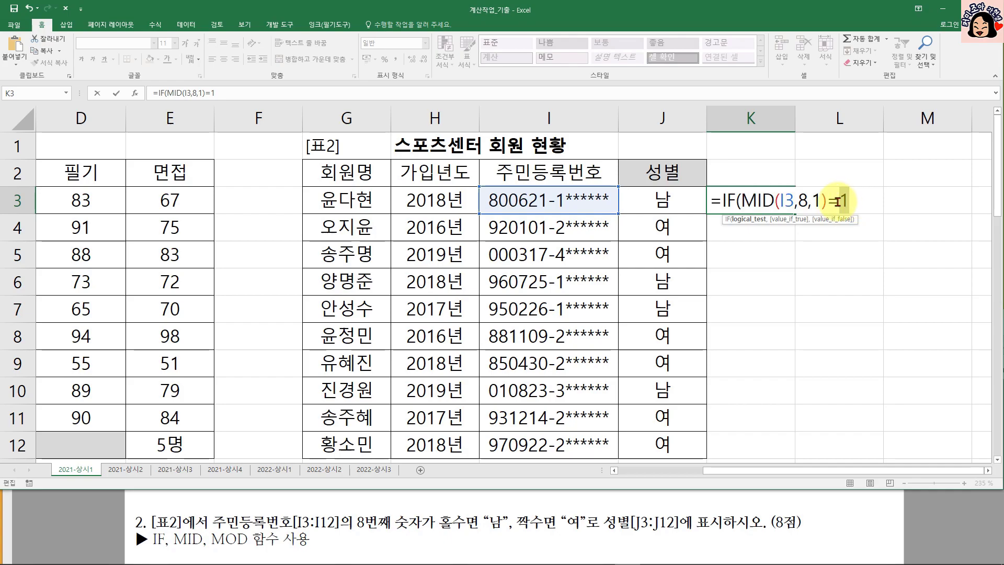
left_click(841, 200)
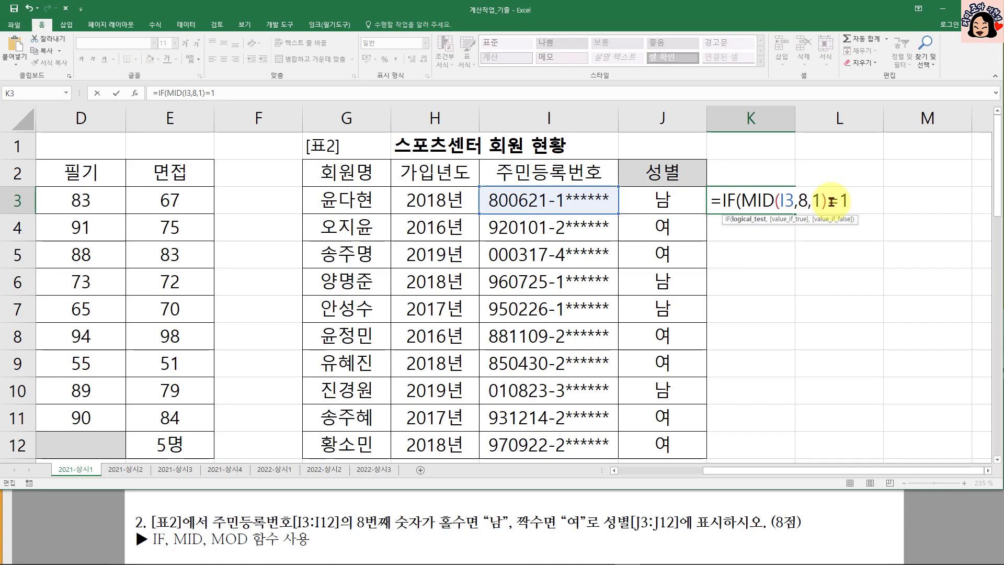
left_click_drag(829, 201, 747, 204)
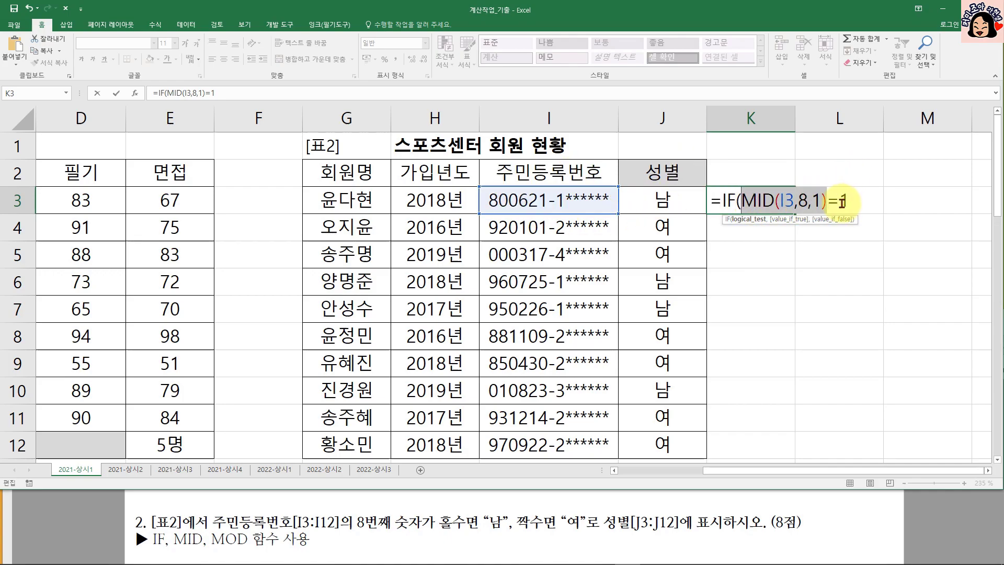
left_click(862, 203)
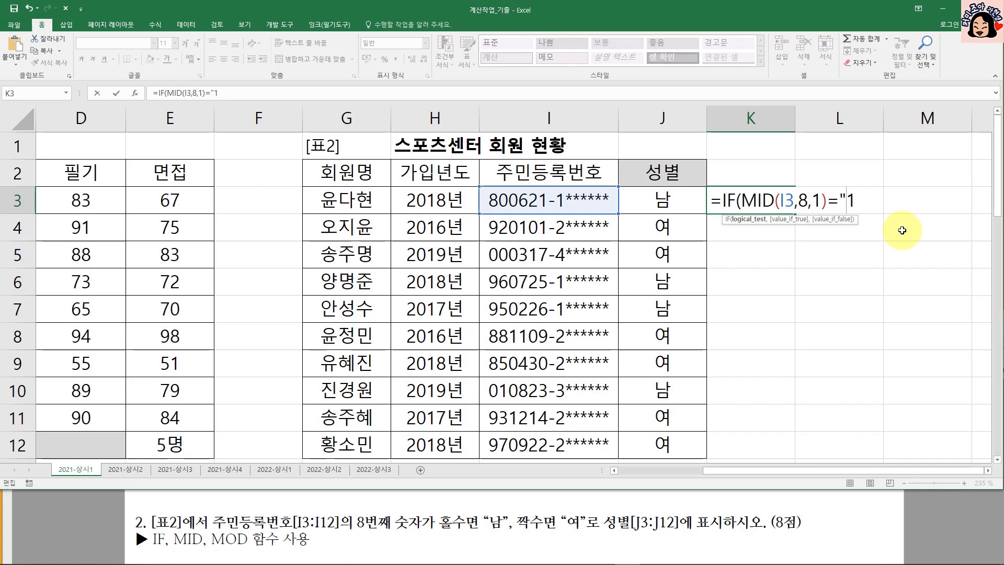
type(",\"ㄴ\",\"여")
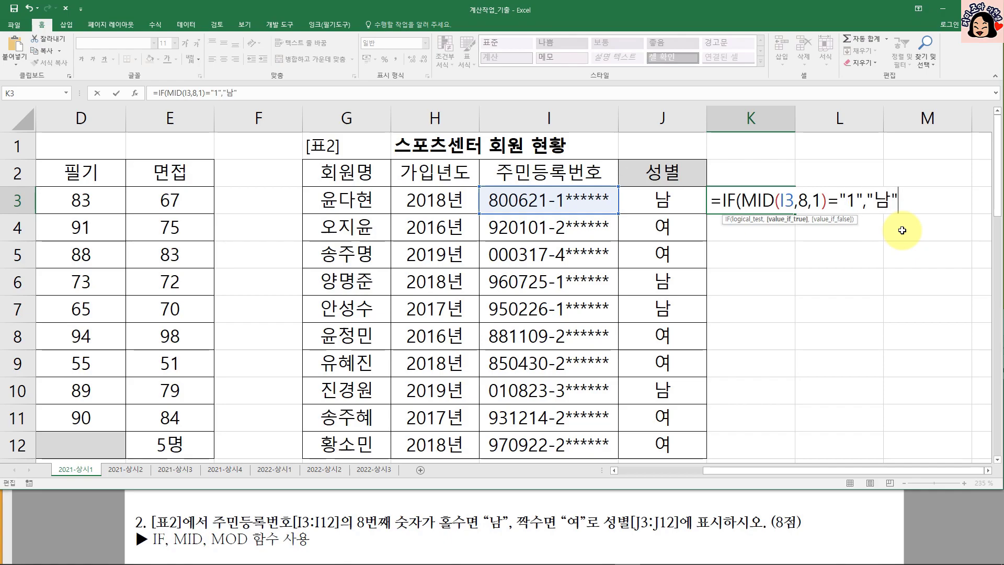
type("\"")
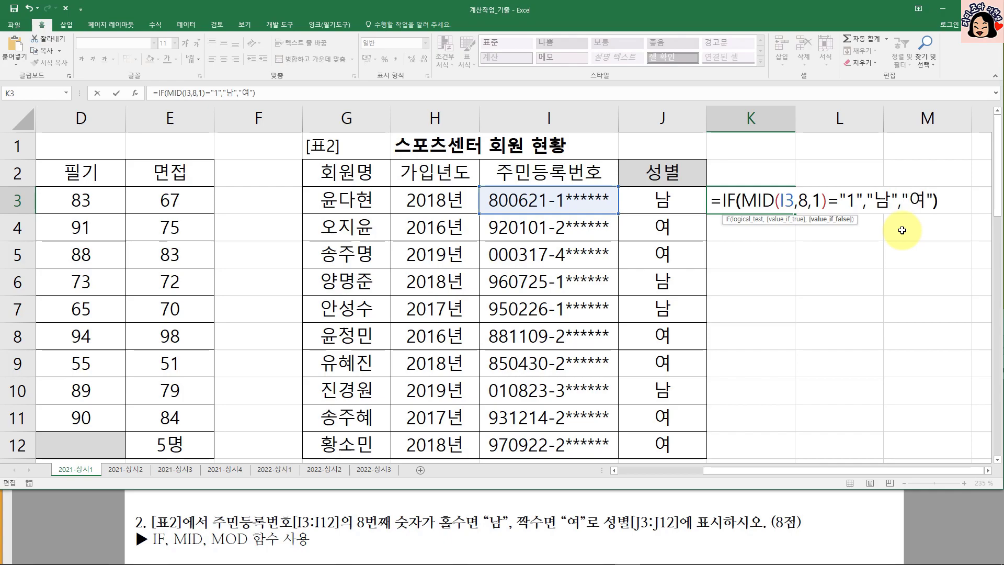
type(")")
key("ctrl+Return")
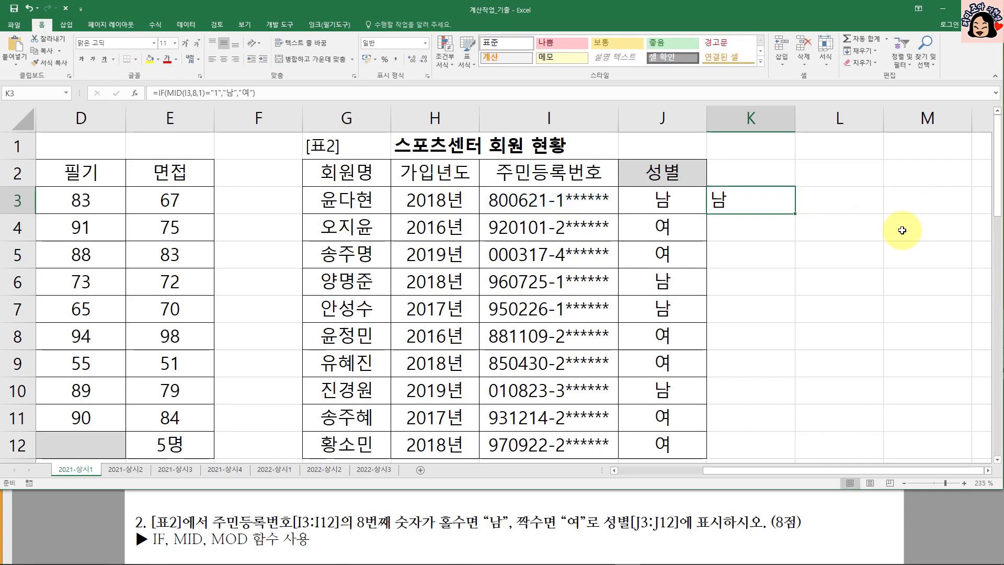
Step: Fill the K3 formula down through K12 and review its MID comparison with the text "1", leaving the formula unchanged
double_click(796, 215)
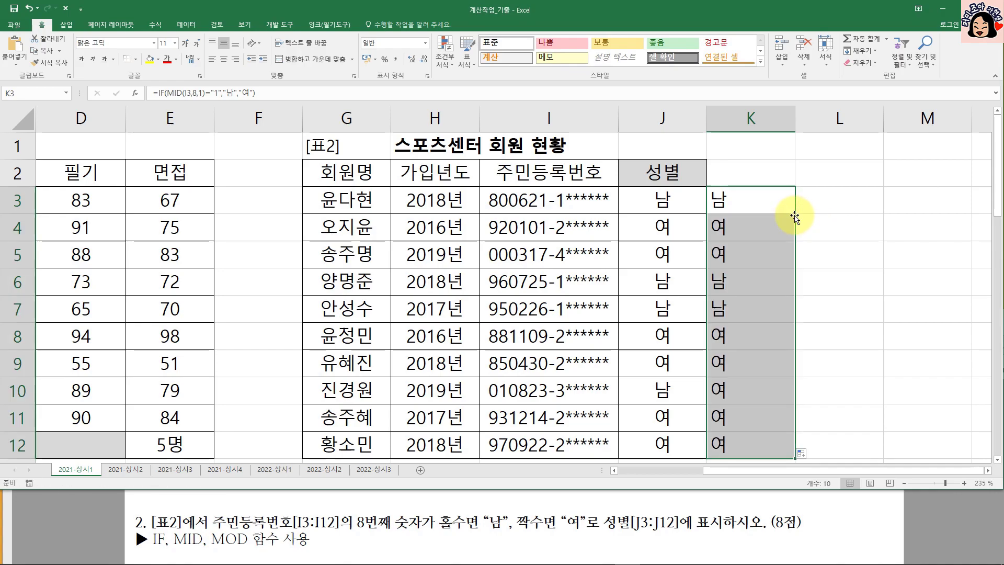
double_click(774, 212)
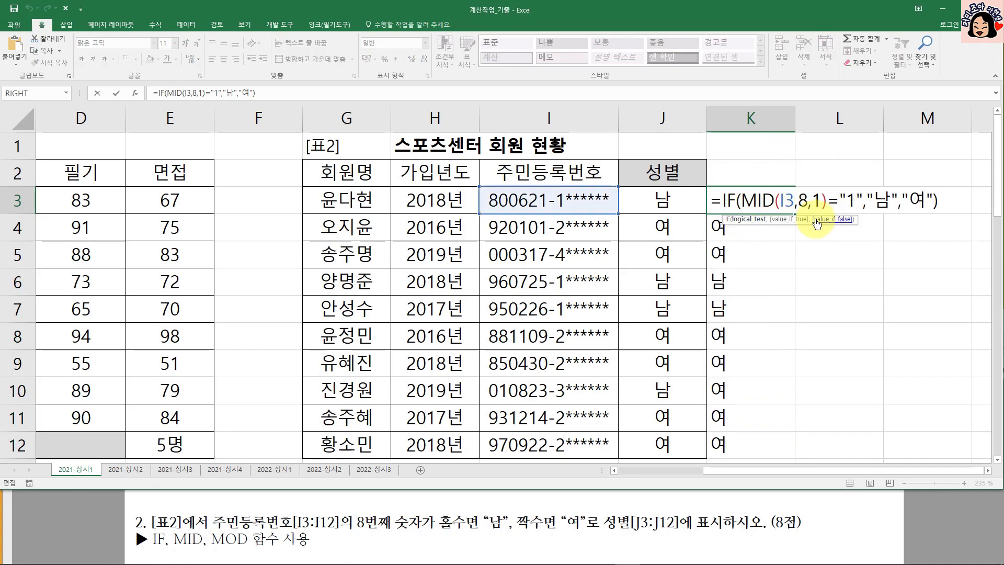
left_click_drag(742, 200, 864, 200)
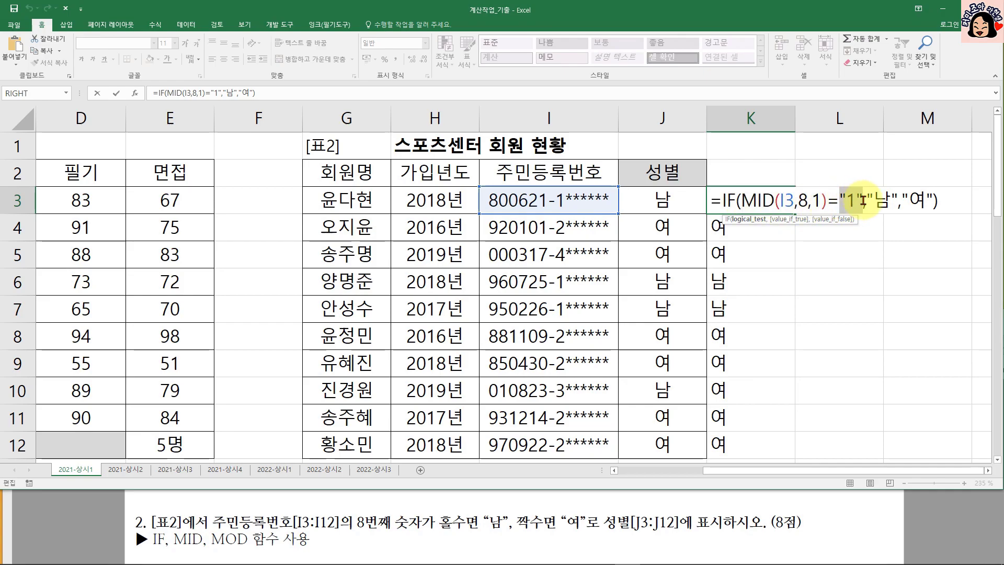
left_click(766, 201)
left_click_drag(840, 199, 864, 199)
key("Escape")
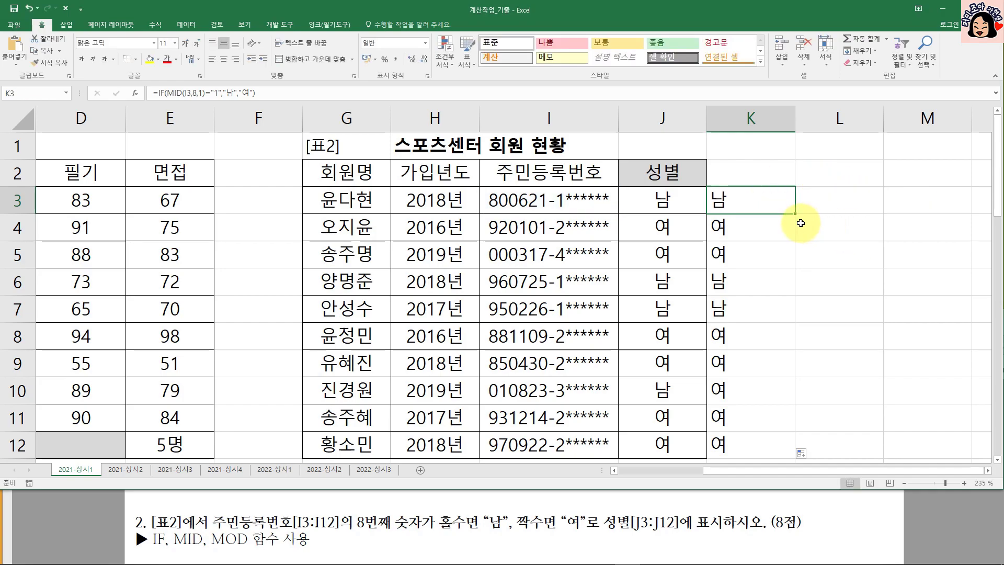
Step: Clear the trial formulas from K3:K12
key("ctrl+shift+Down")
key("Delete")
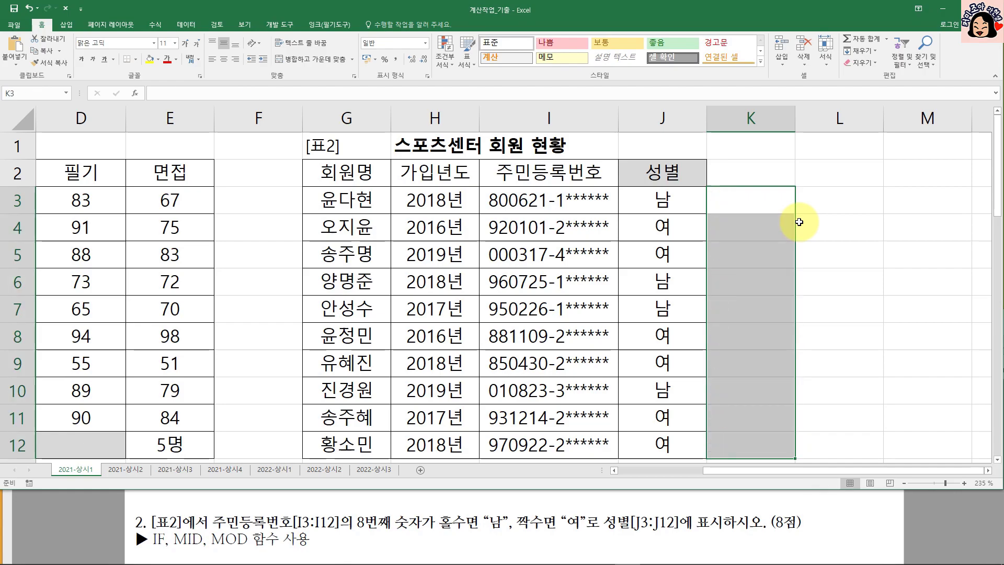
left_click(755, 205)
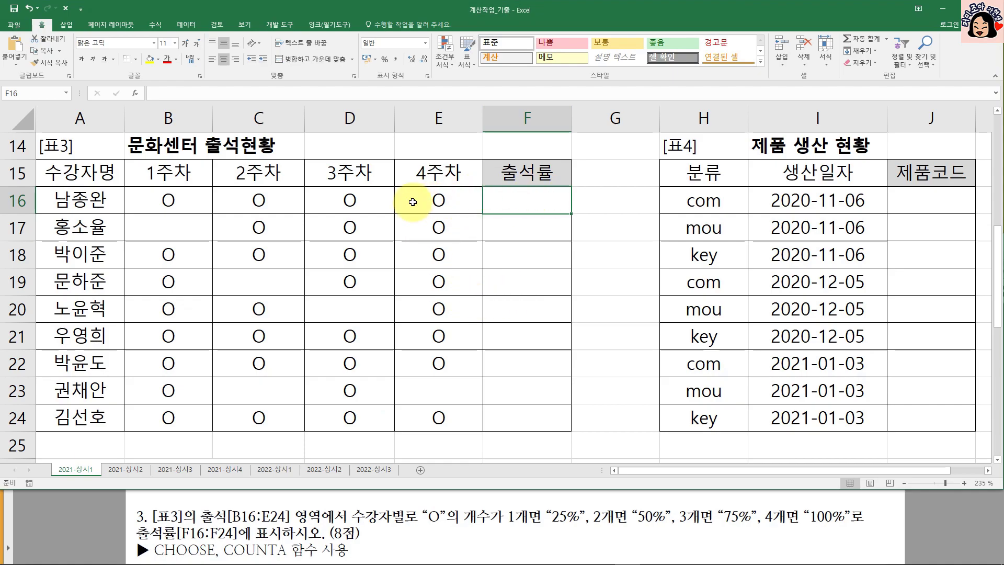
Step: Examine the weekly "O" attendance marks in B16:E24 of [표3] for the 출석률 exercise
left_click_drag(171, 196, 439, 413)
left_click(381, 359)
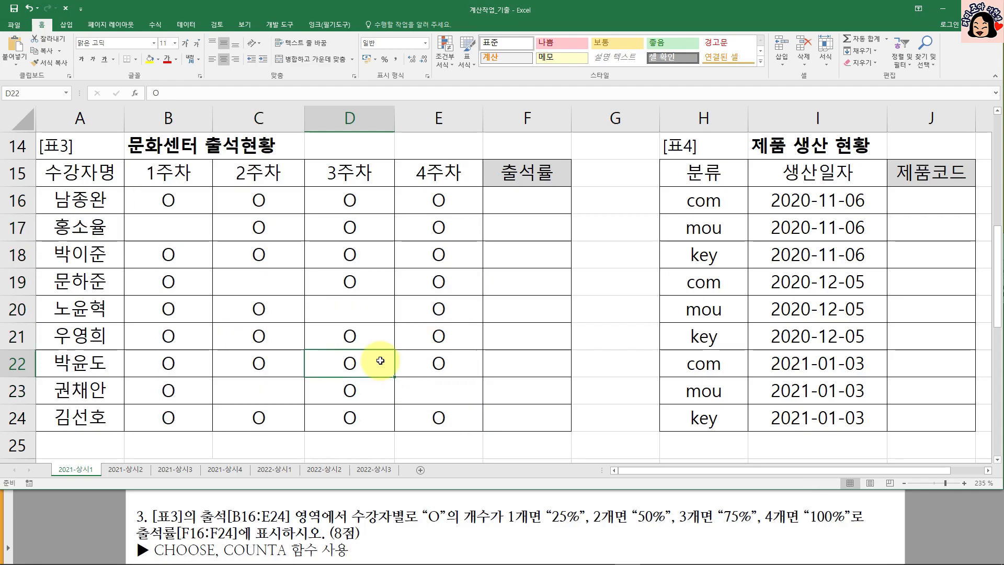
Step: Compare the marked and blank weeks for the first two students in B16:E17, including the whole range B16:E16
left_click(189, 205)
left_click(258, 200)
left_click(351, 196)
left_click(441, 200)
left_click(287, 225)
left_click(352, 225)
left_click(442, 225)
left_click(192, 227)
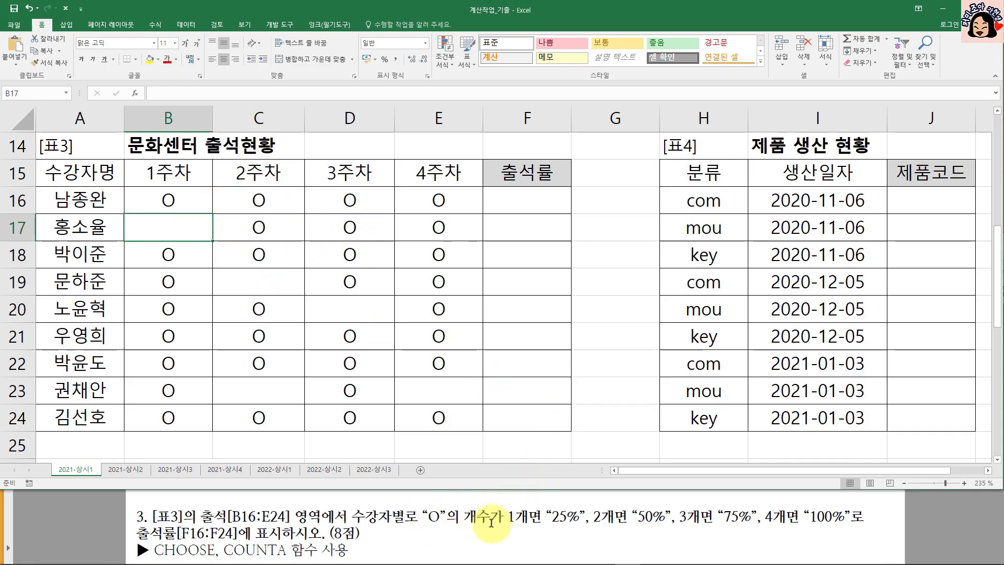
left_click(190, 196)
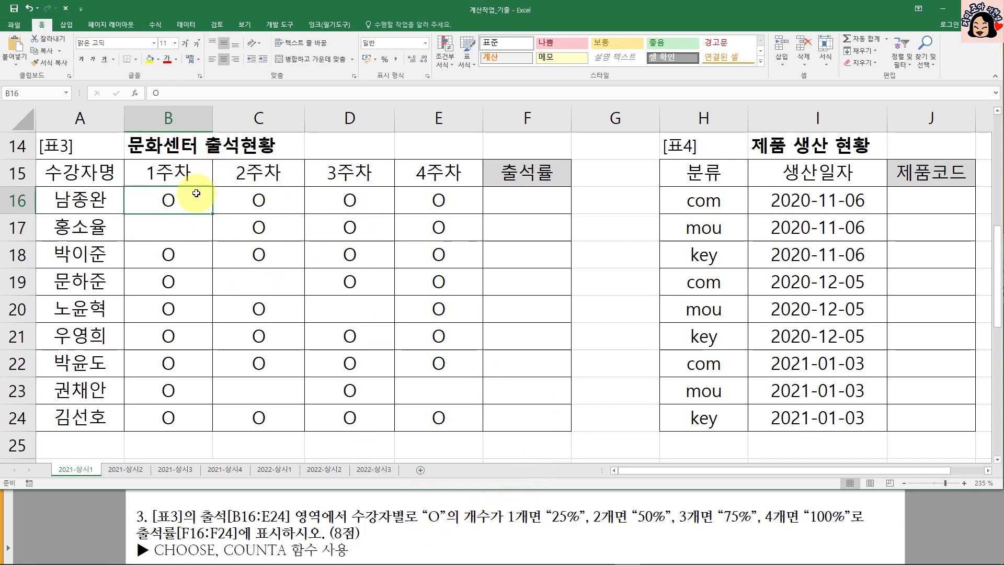
left_click_drag(202, 198, 459, 192)
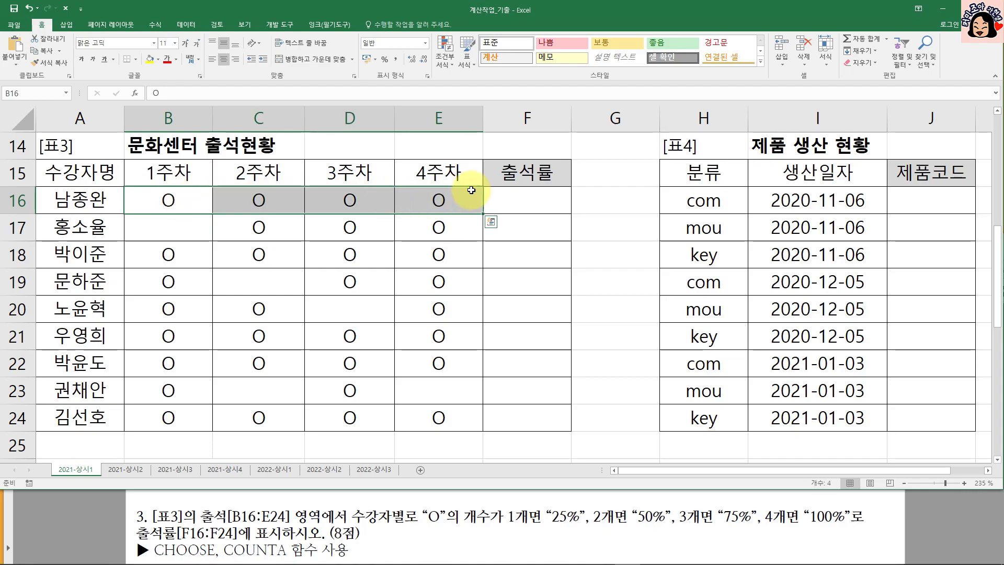
Step: Enter =COUNTA(B16:E16) in F16 to count the first student's attendance marks
left_click(544, 197)
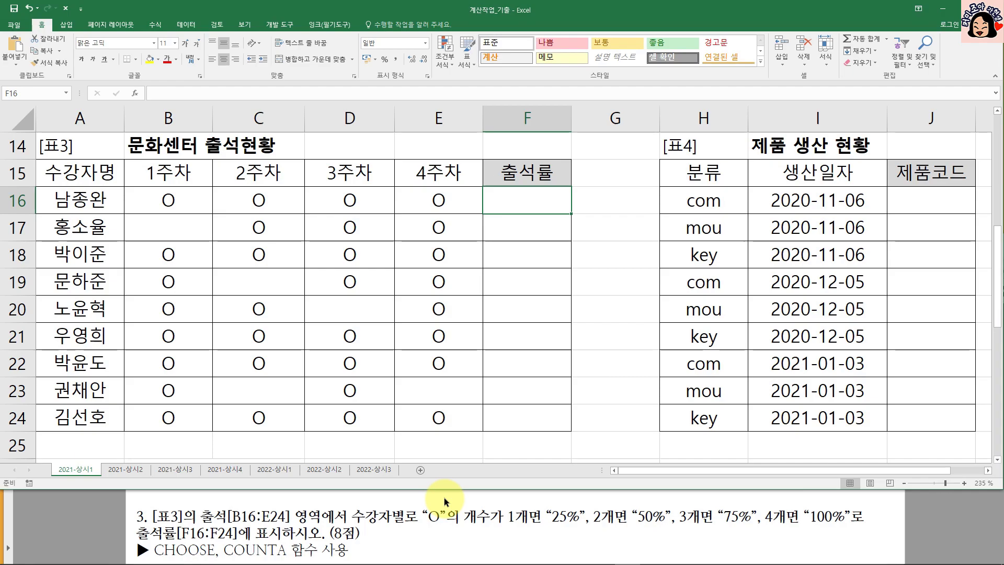
type("=ㅊ")
key("BackSpace")
type("COUNT")
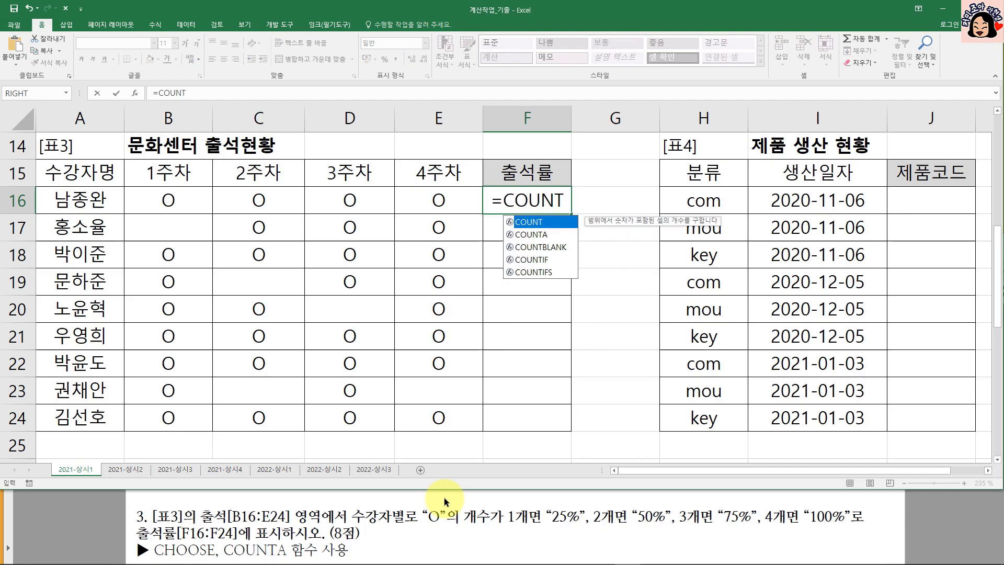
type("A(")
left_click_drag(202, 201, 445, 201)
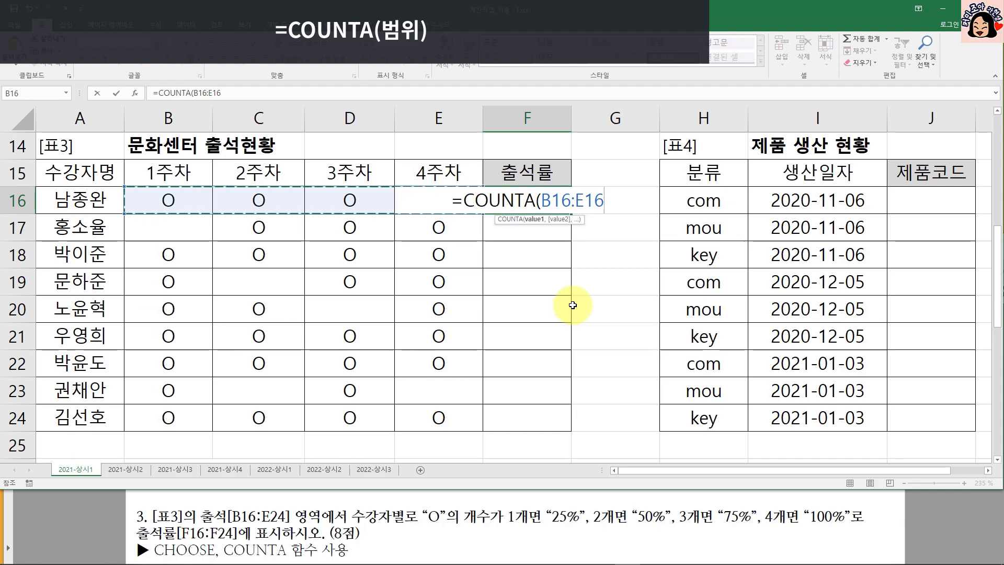
type(")")
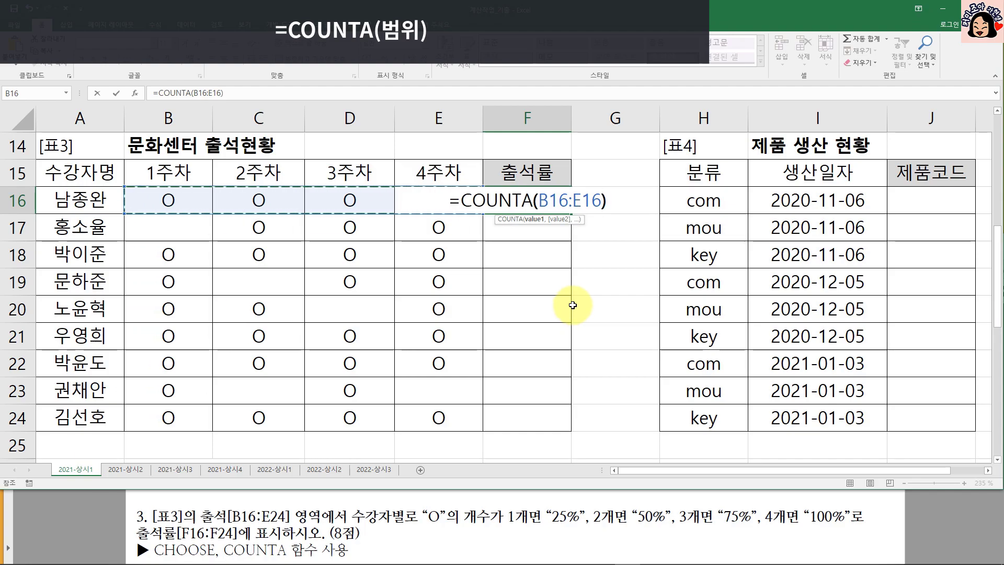
key("Return")
key("Up")
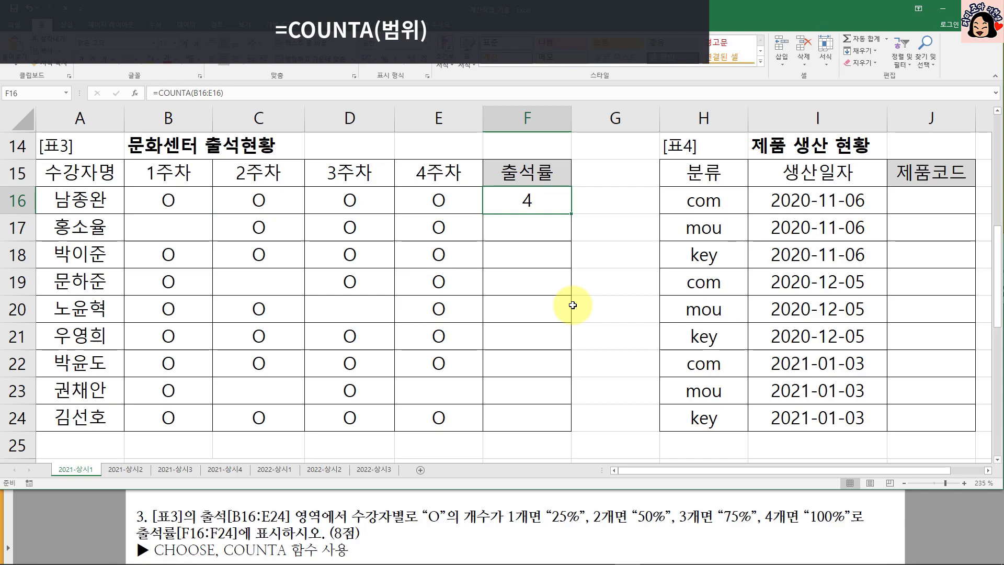
Step: Fill the COUNTA formula down through F24 and check the counts of the first few rows
double_click(571, 214)
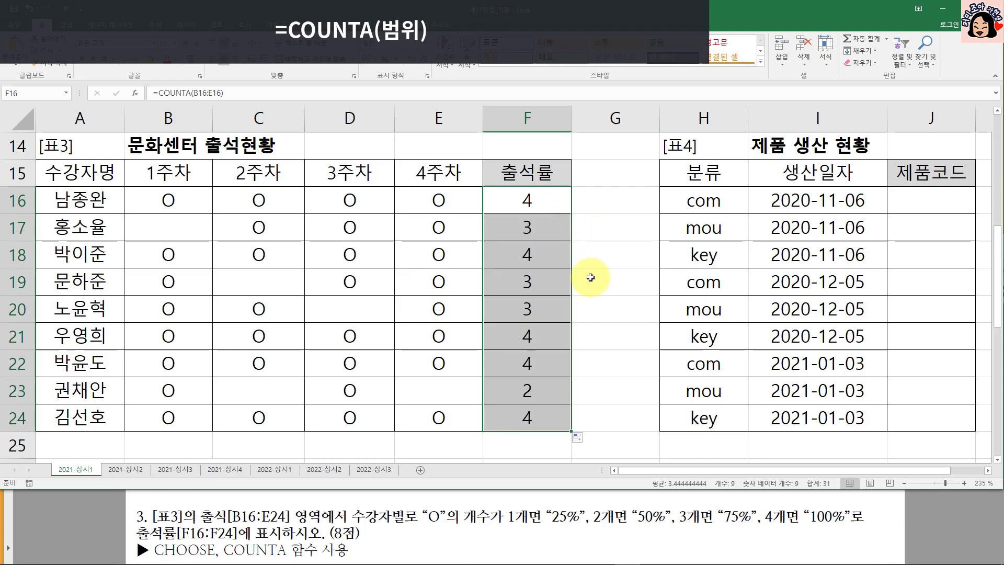
left_click(543, 197)
left_click(538, 225)
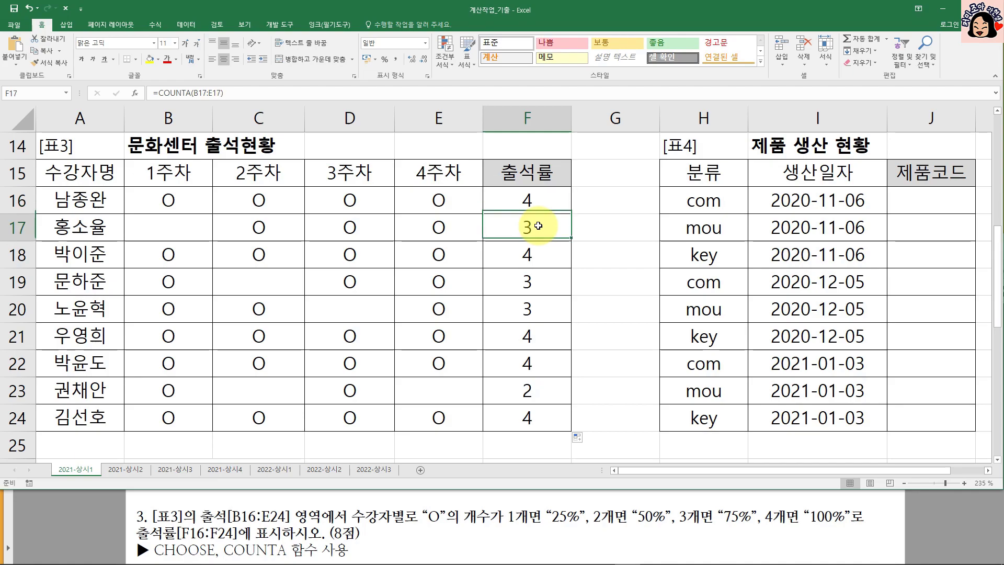
left_click(539, 253)
left_click(537, 281)
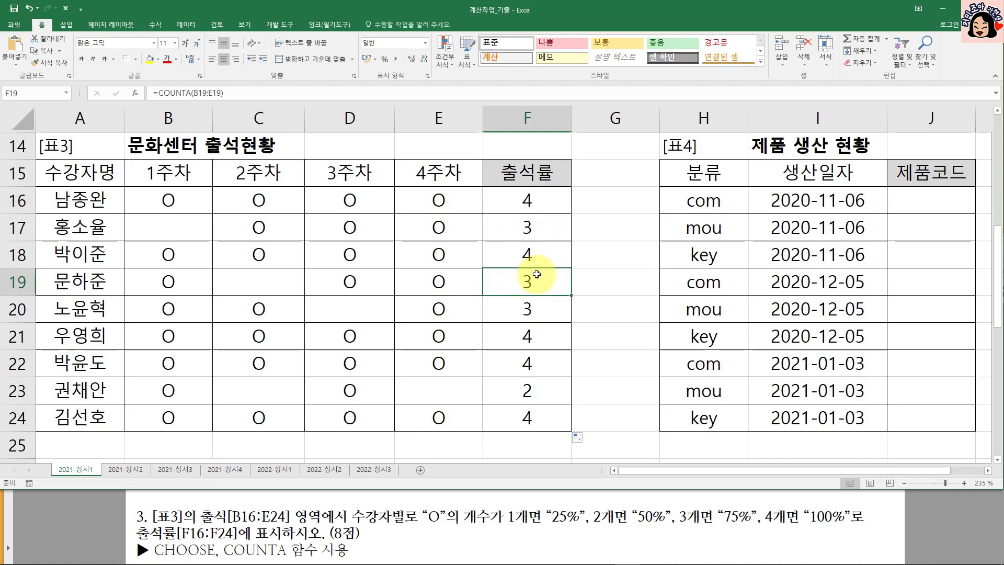
left_click(534, 202)
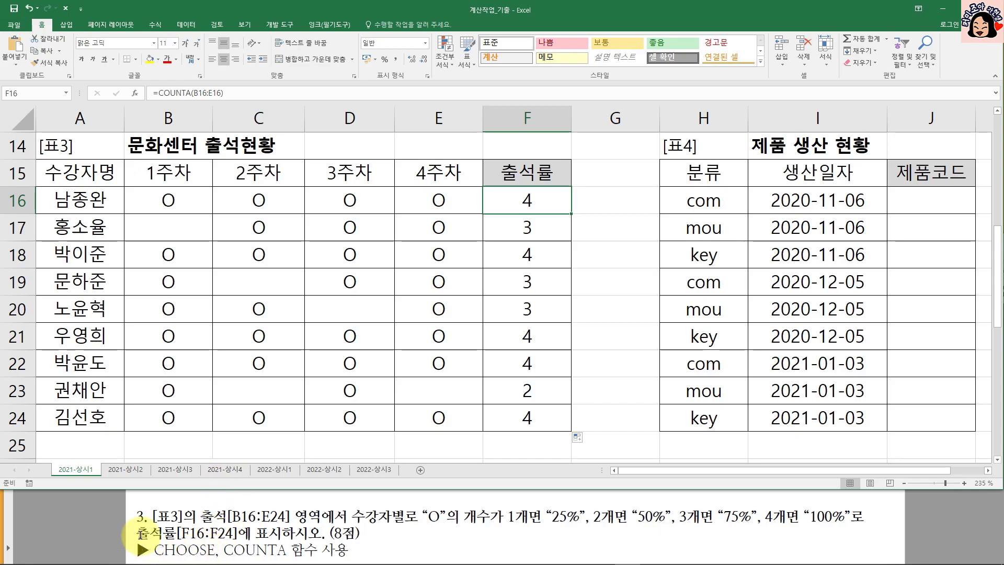
Step: Wrap F16's COUNTA in a CHOOSE function as its Index_num and open the function arguments, with the dialog clear of the formula
double_click(523, 200)
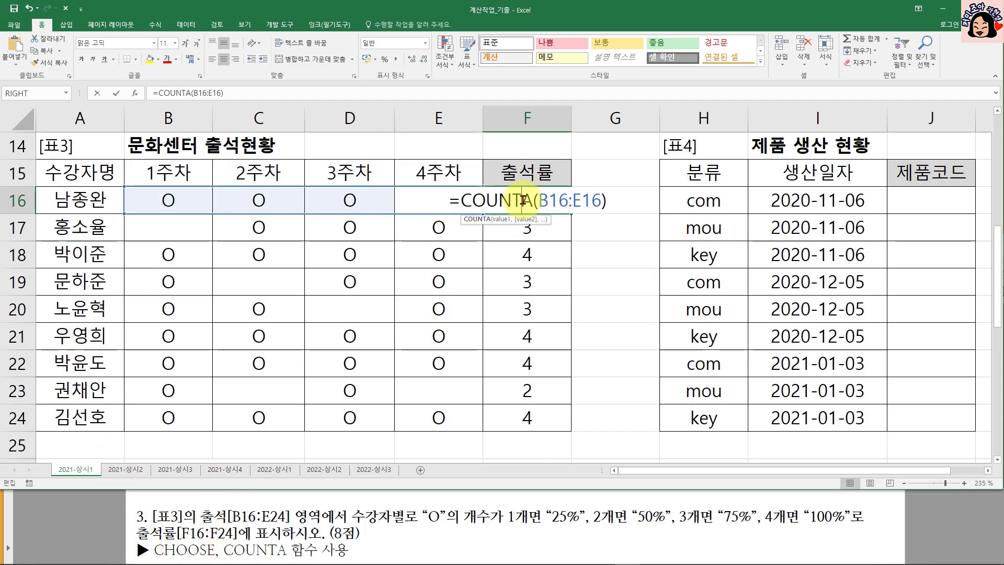
left_click(462, 201)
type("CHOOSE(")
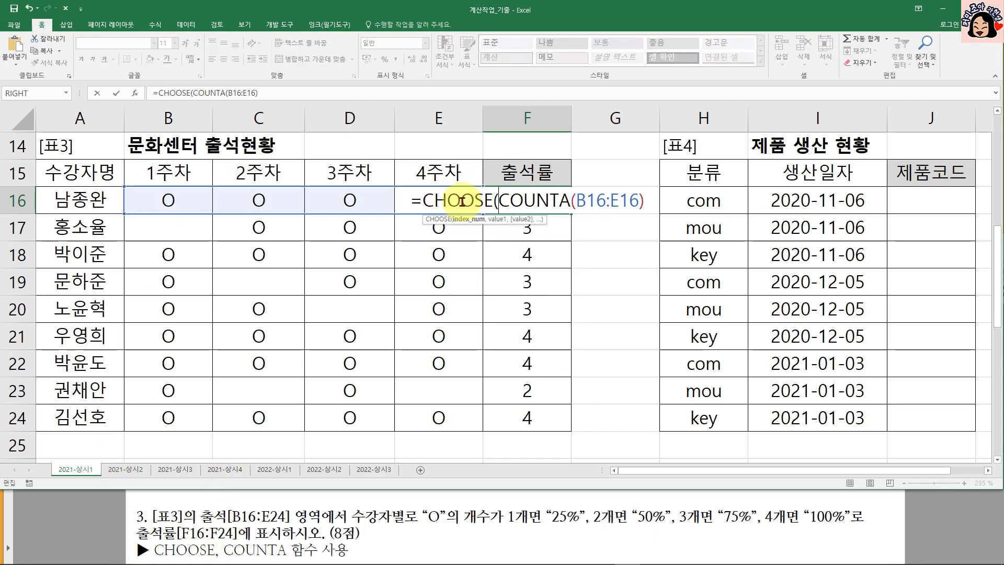
left_click(455, 202)
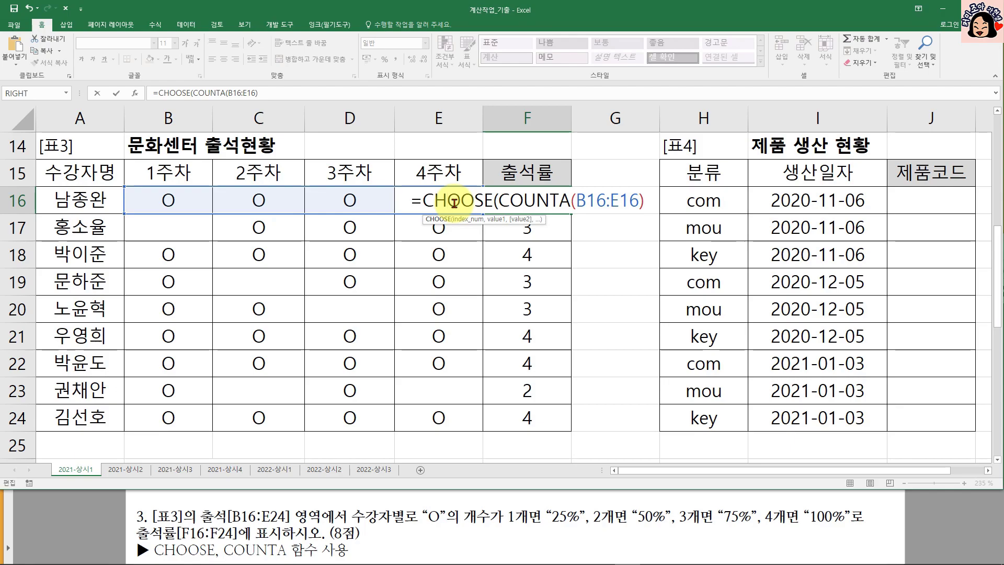
left_click(139, 98)
left_click_drag(246, 95, 252, 124)
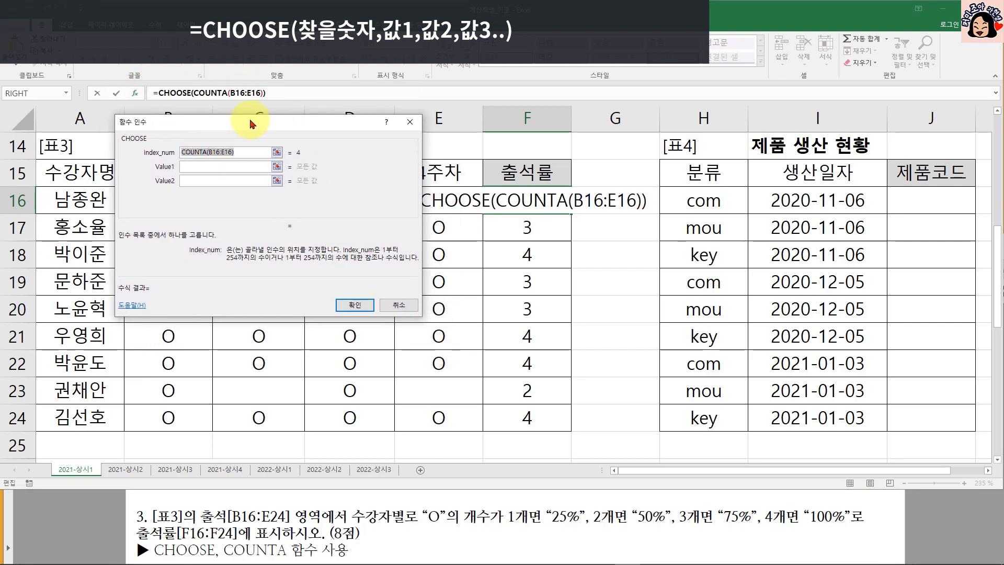
left_click_drag(252, 124, 503, 228)
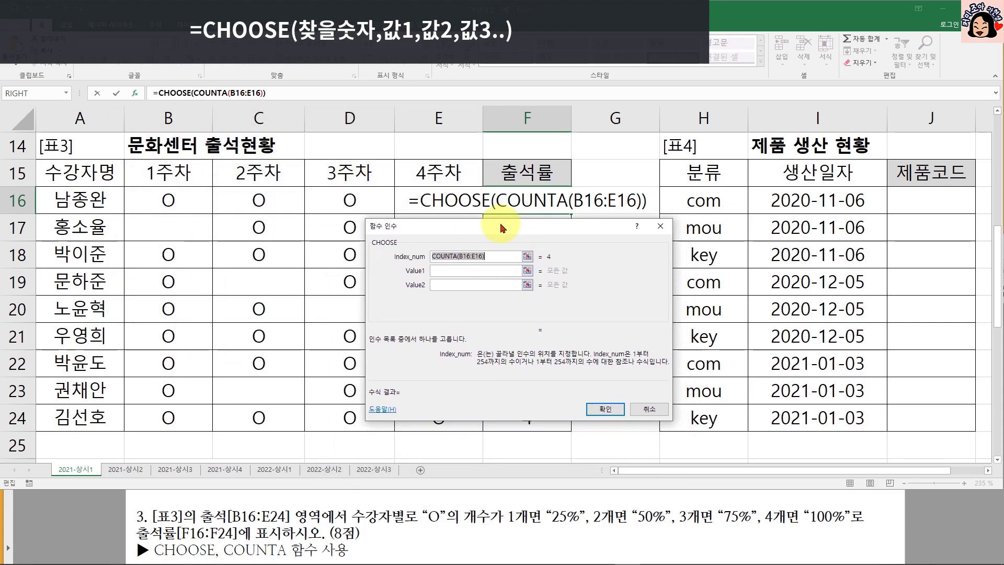
Step: Set CHOOSE's Value1 to the text "25%", enclosed in quotation marks
left_click(459, 270)
type("25%")
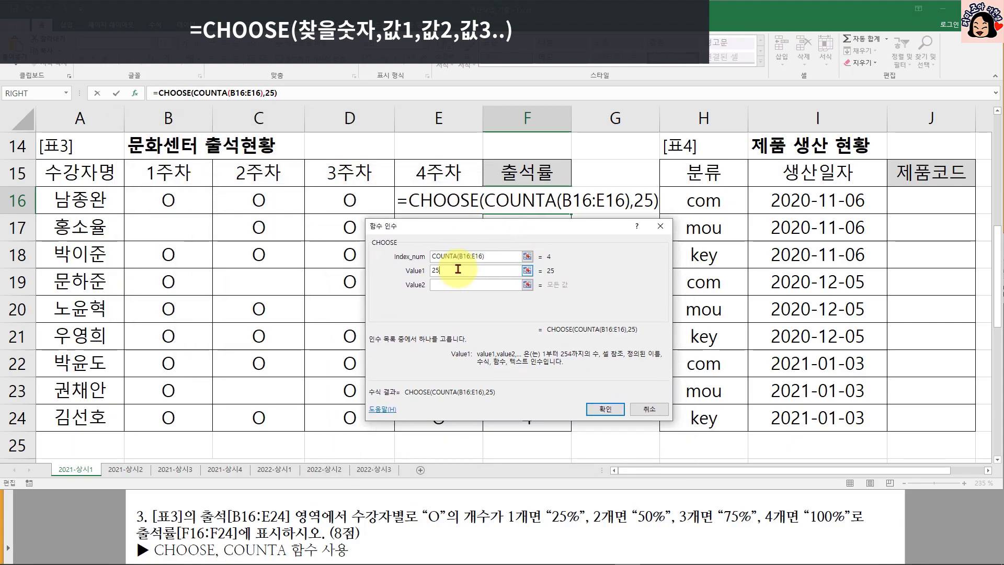
left_click(459, 285)
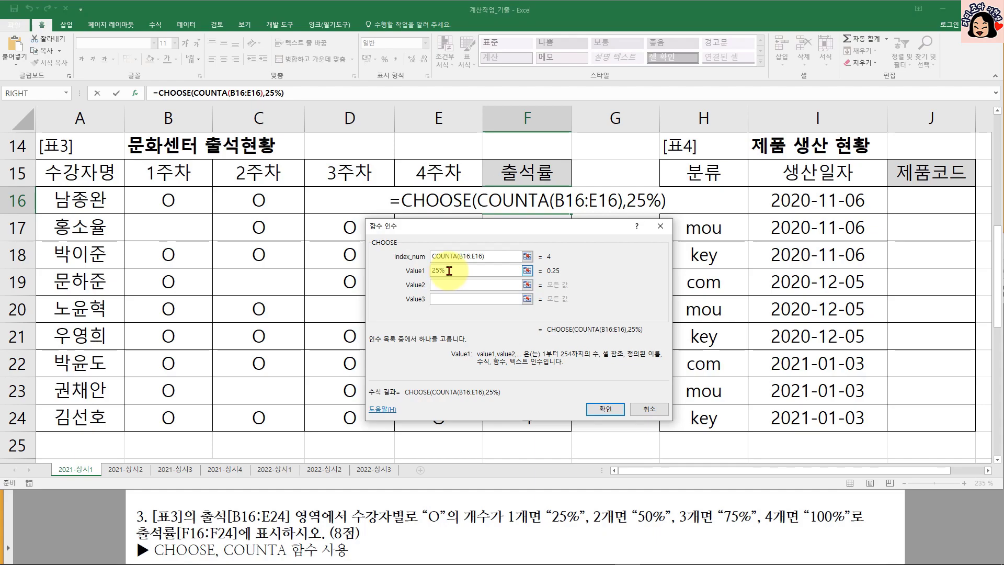
left_click_drag(432, 270, 455, 271)
left_click(454, 272)
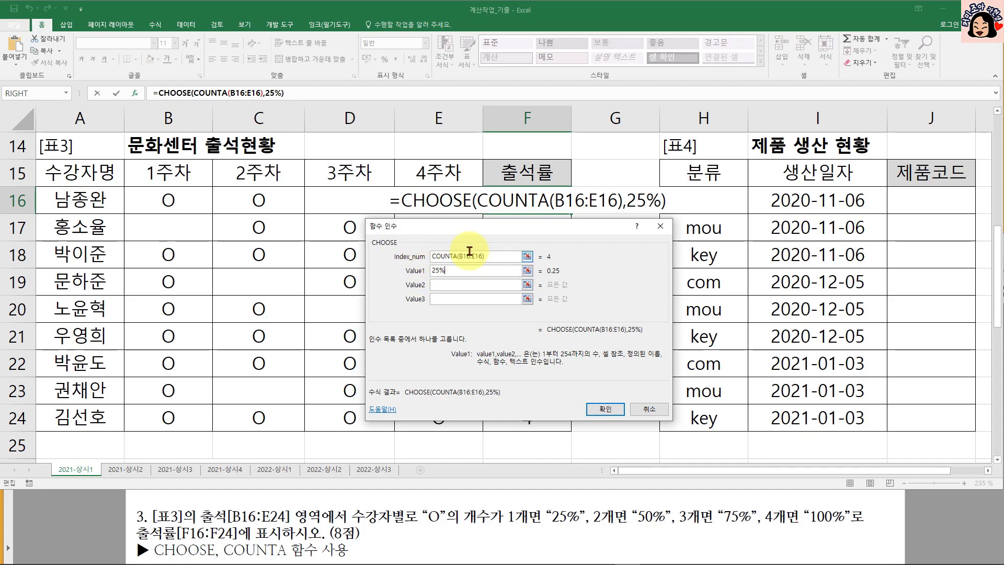
left_click(432, 272)
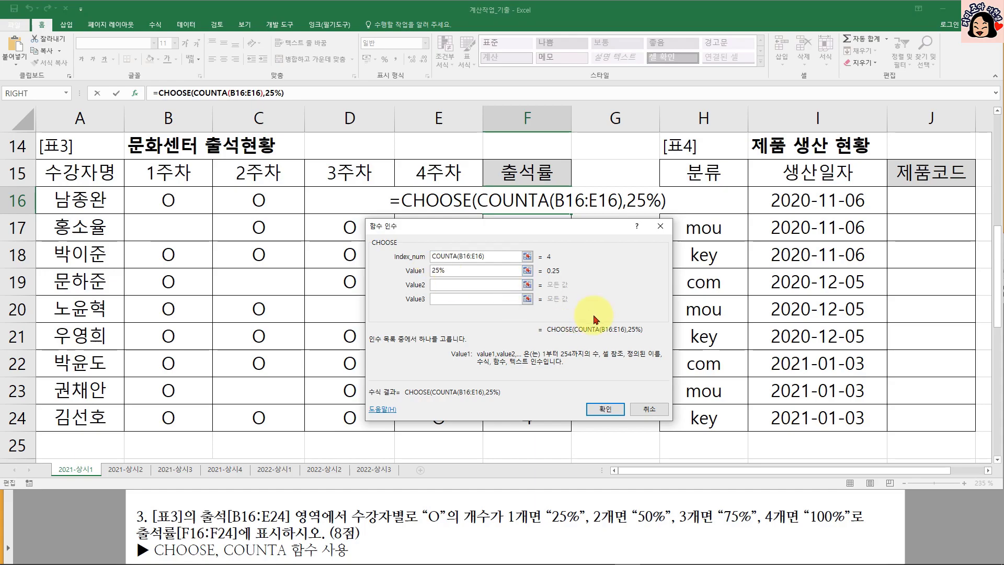
type("\"25%\"")
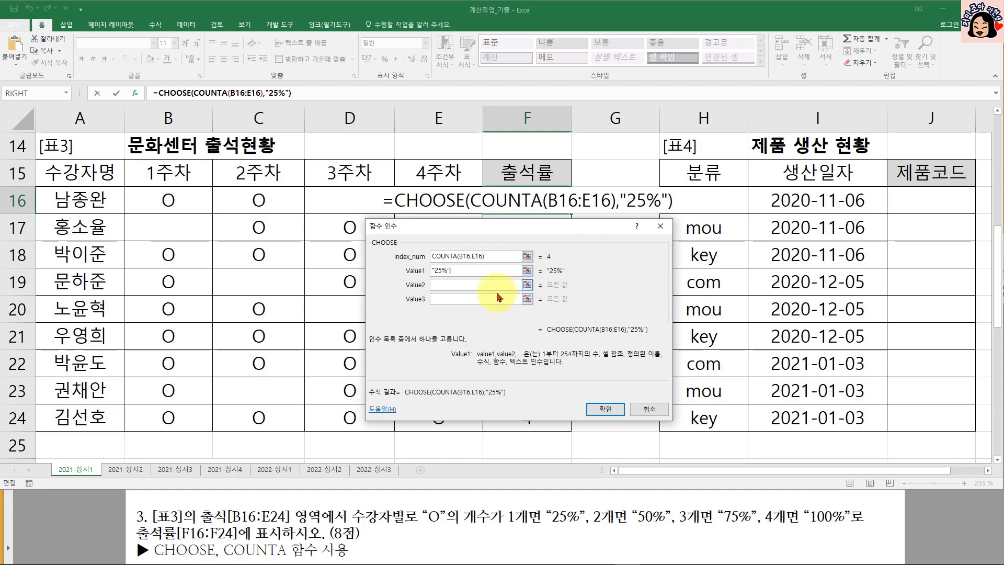
left_click(442, 299)
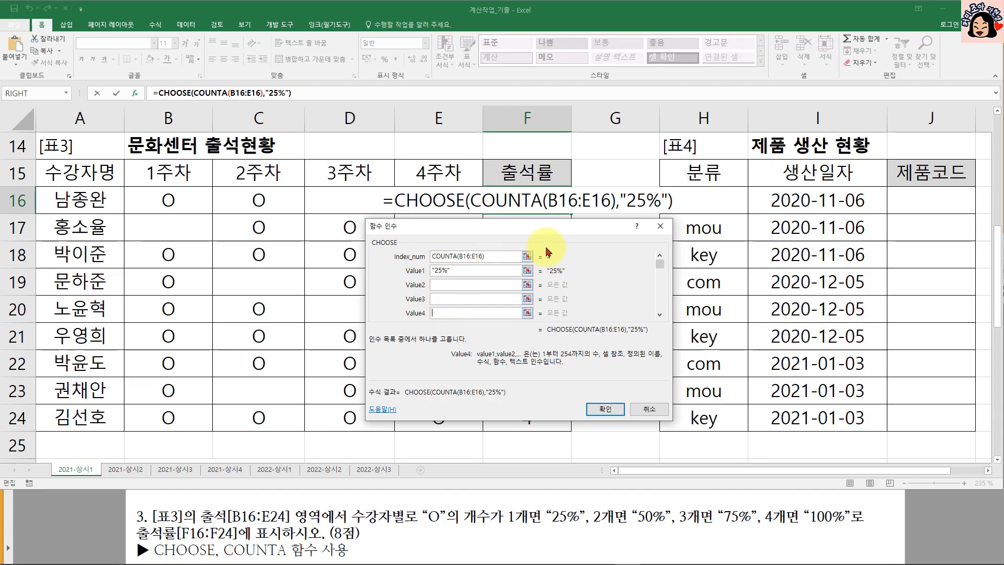
left_click_drag(466, 270, 413, 266)
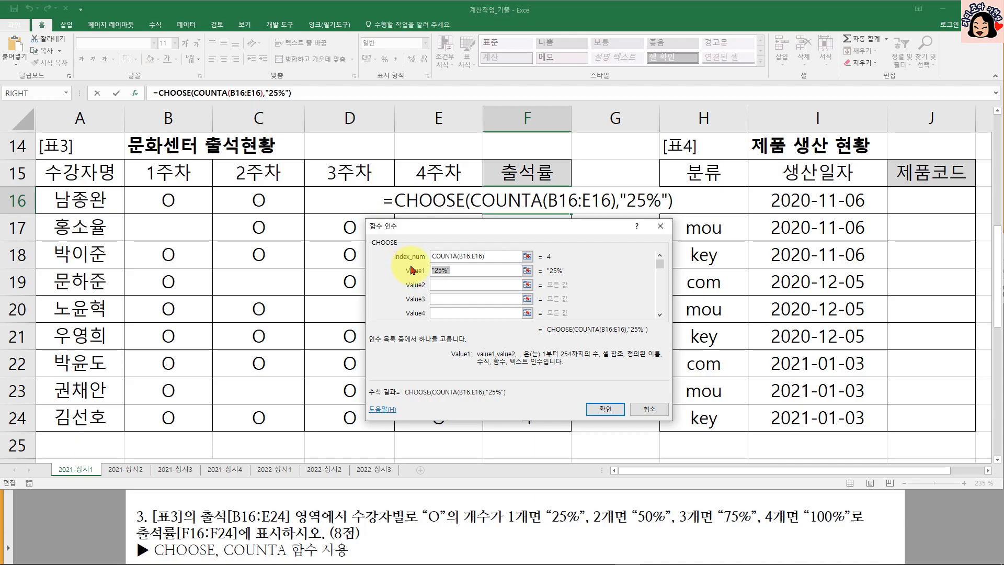
Step: Set CHOOSE's Value2, Value3 and Value4 to the quoted texts "50%", "75%" and "100%"
left_click(460, 285)
type("\"50")
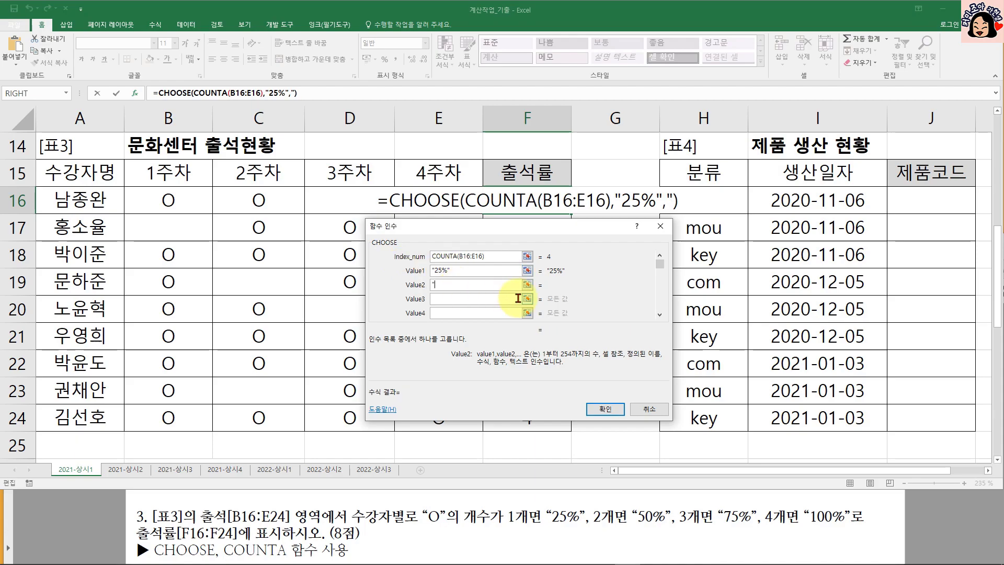
type("%\"")
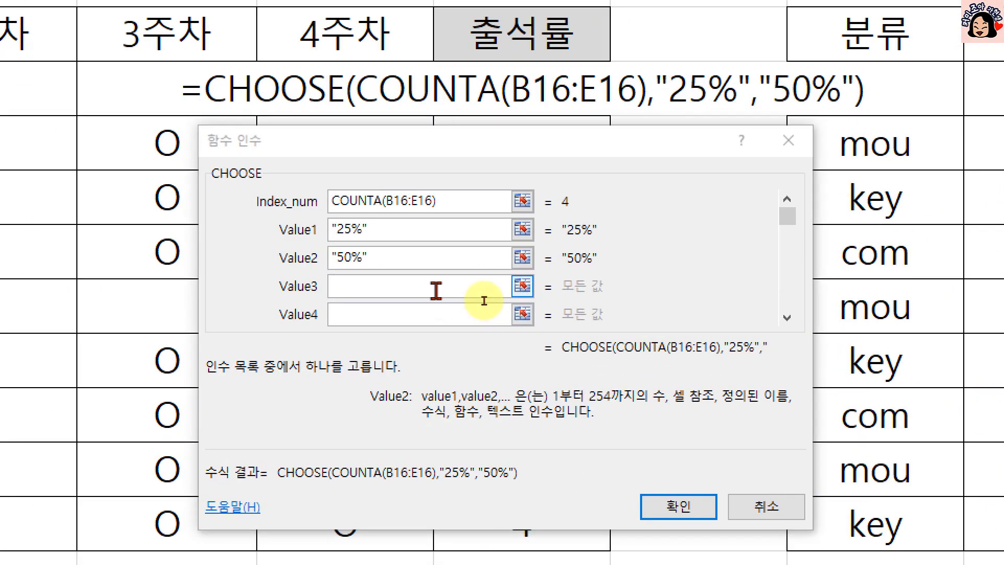
left_click(484, 301)
type("75%")
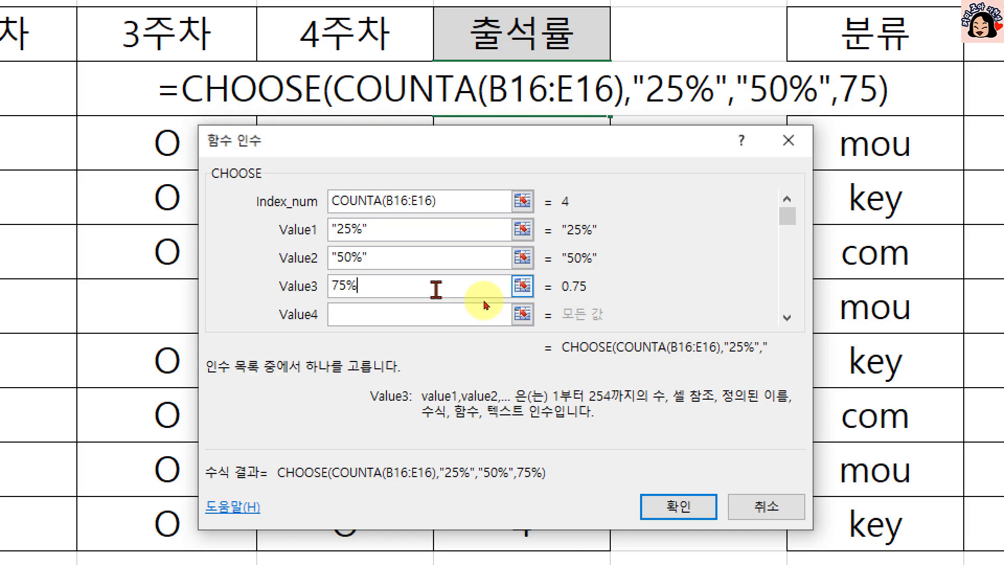
left_click(334, 287)
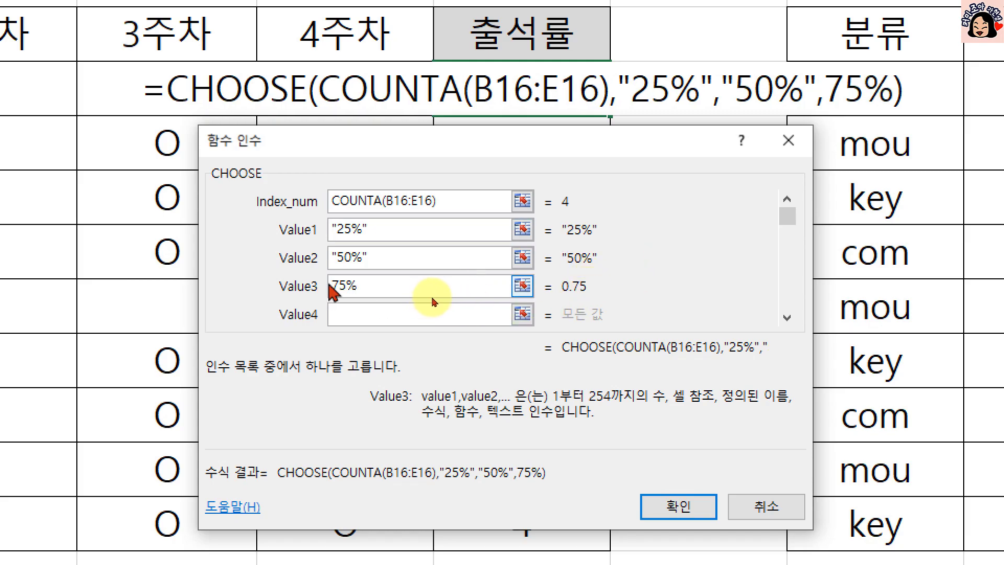
type("\"")
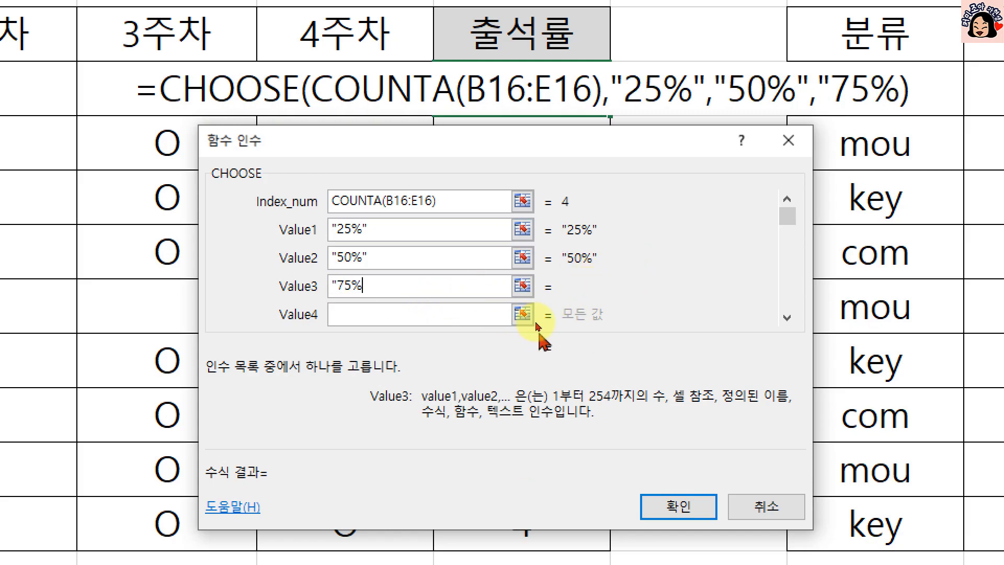
key("End")
type("\"")
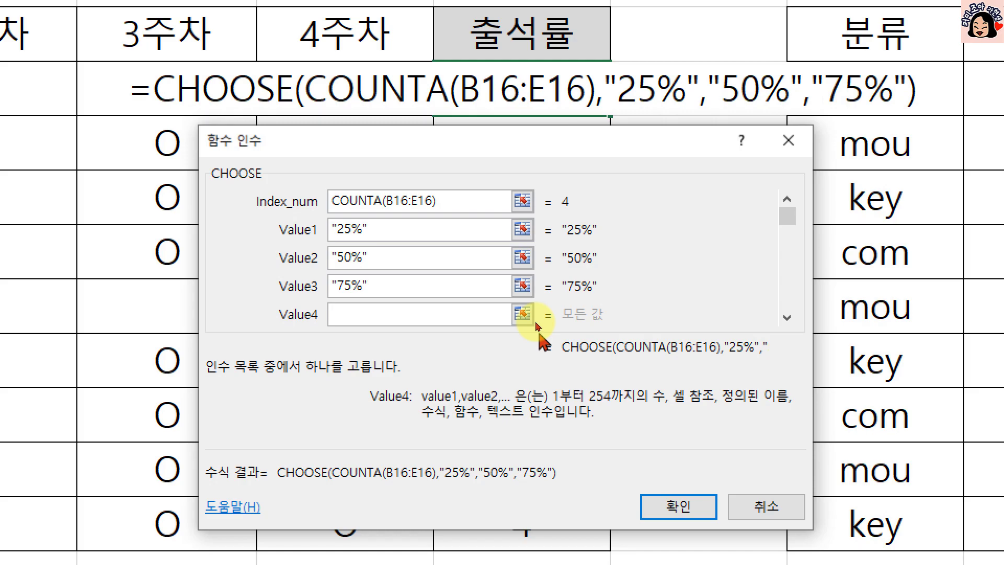
type("\"100%")
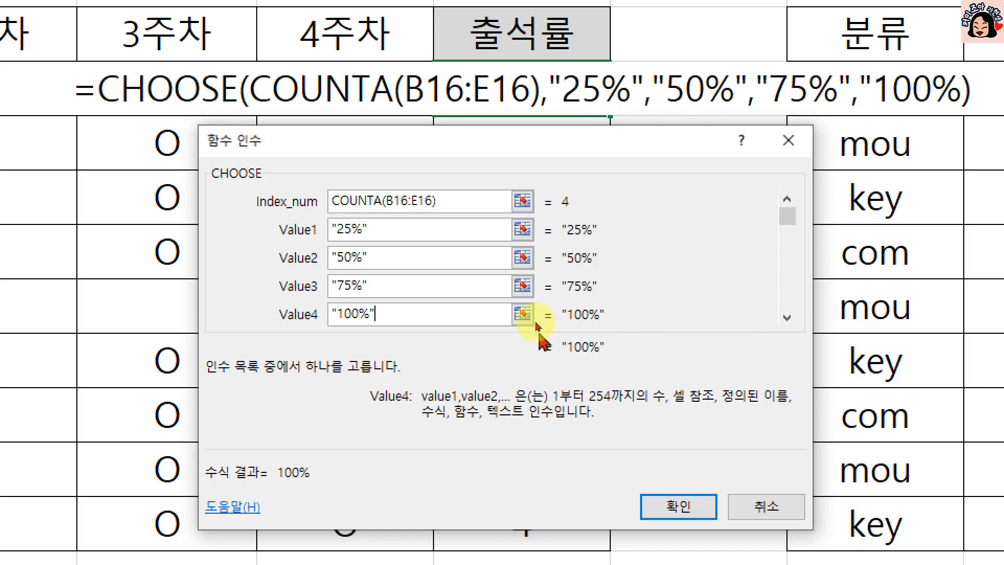
type("\"")
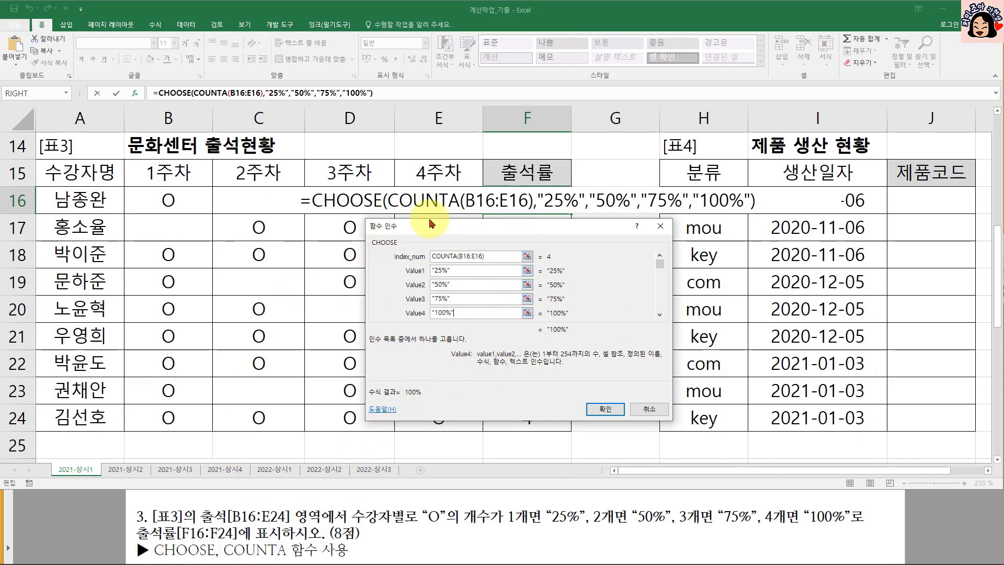
Step: Accept the CHOOSE formula in F16 and fill it down through F24
left_click(605, 408)
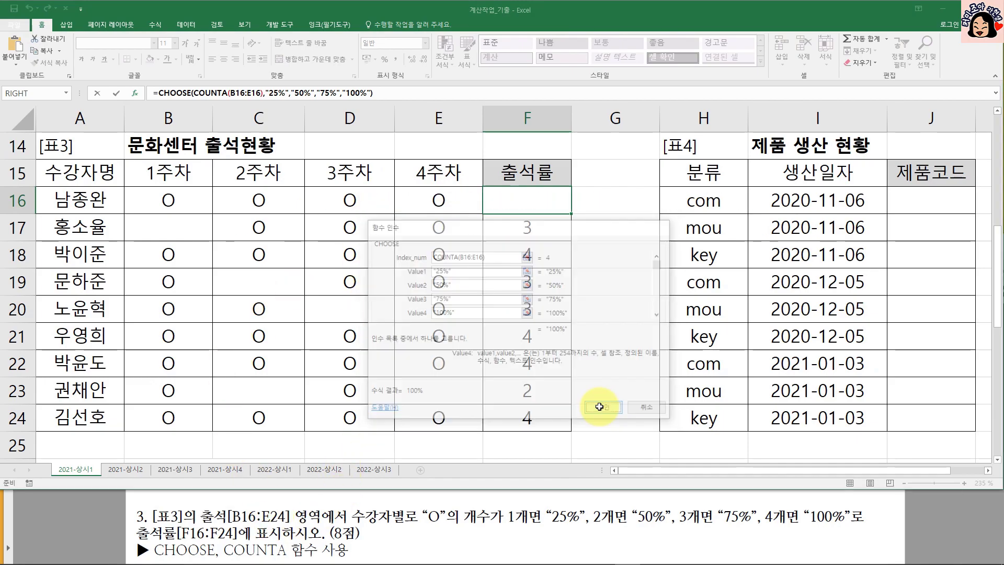
double_click(571, 214)
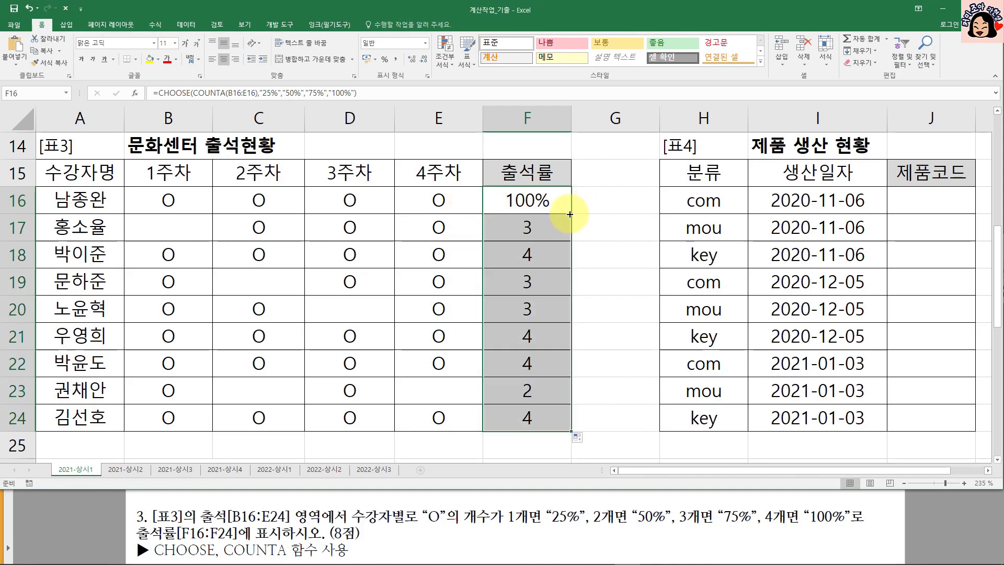
left_click(548, 200)
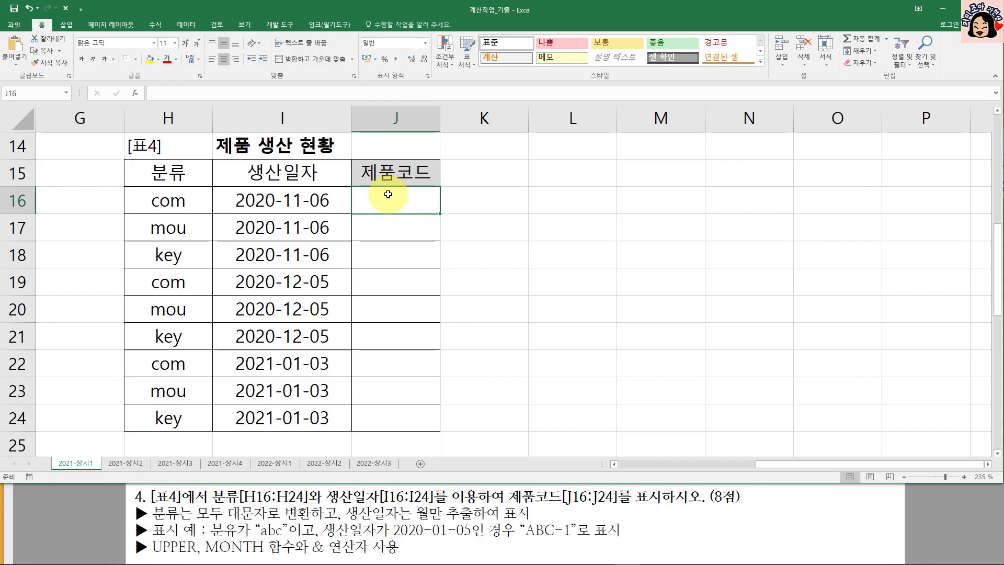
Step: Examine [표4]'s 분류 and 생산일자 data alongside the display example and required functions in task 4
left_click_drag(396, 194, 395, 407)
left_click(390, 199)
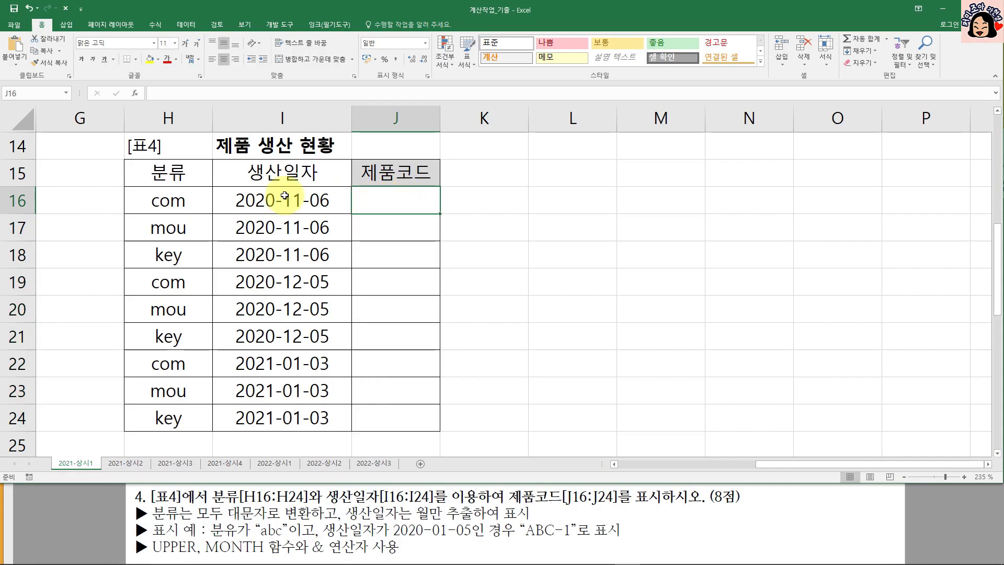
left_click_drag(180, 201, 312, 202)
left_click(367, 203)
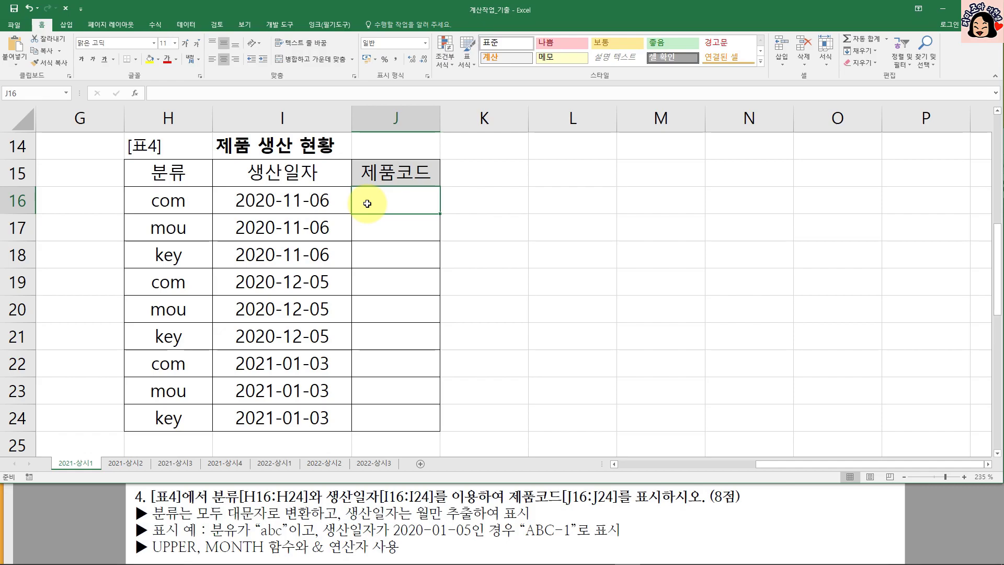
left_click(162, 203)
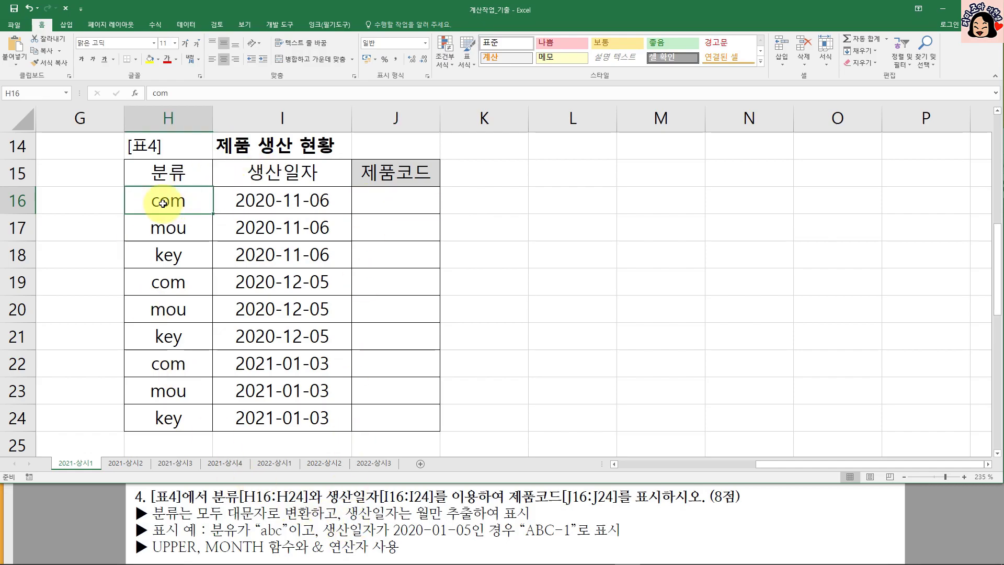
left_click(244, 190)
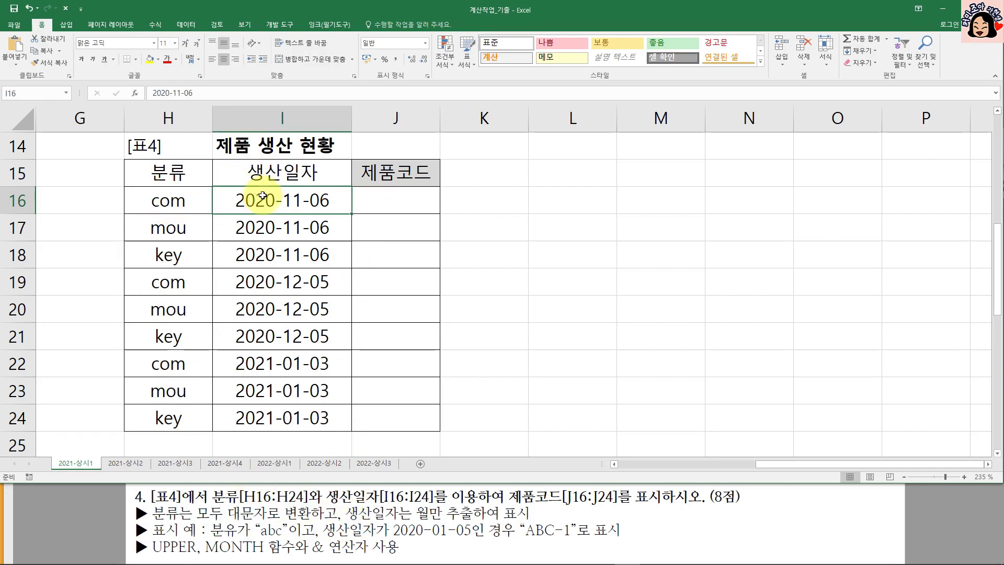
left_click(381, 194)
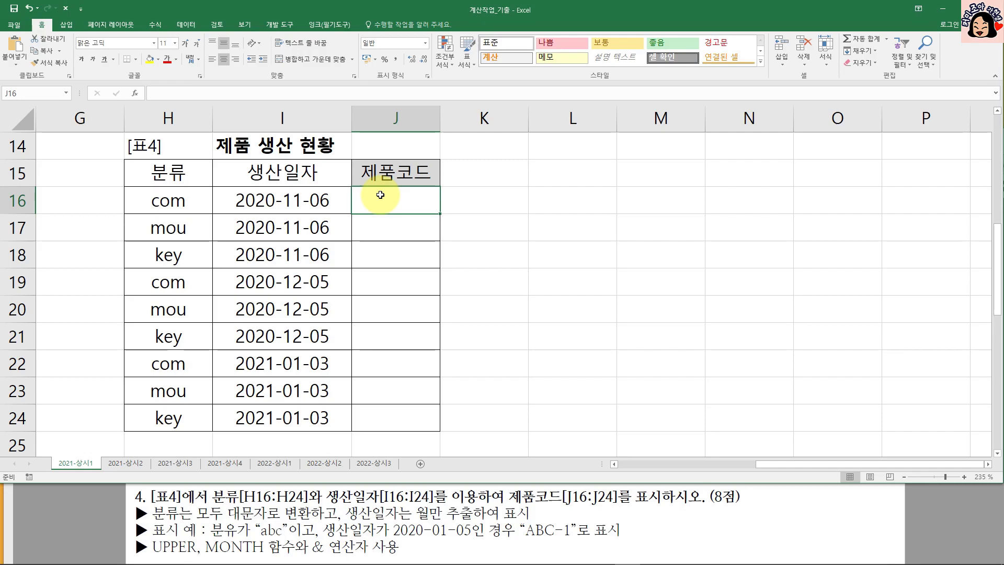
left_click(160, 202)
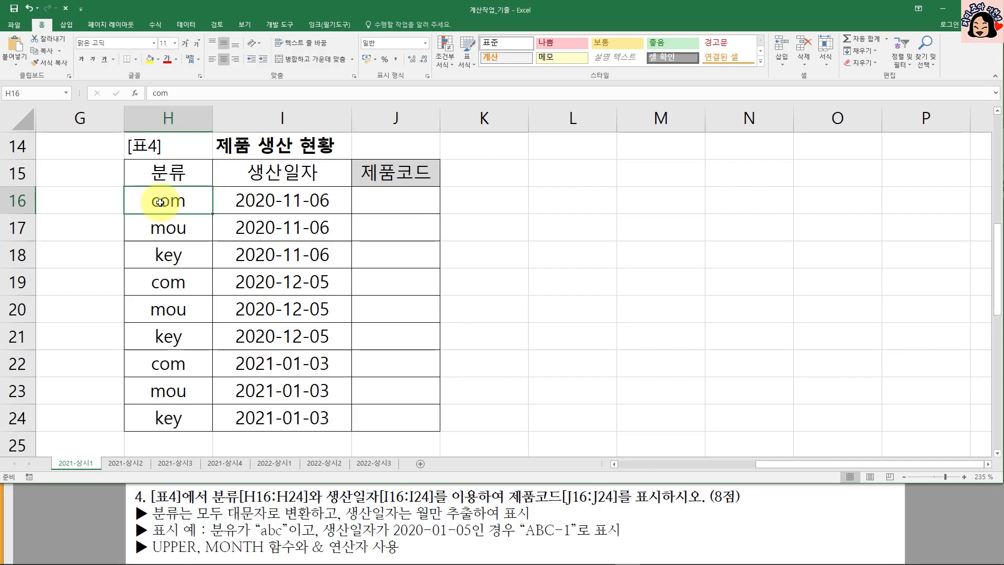
left_click(298, 206)
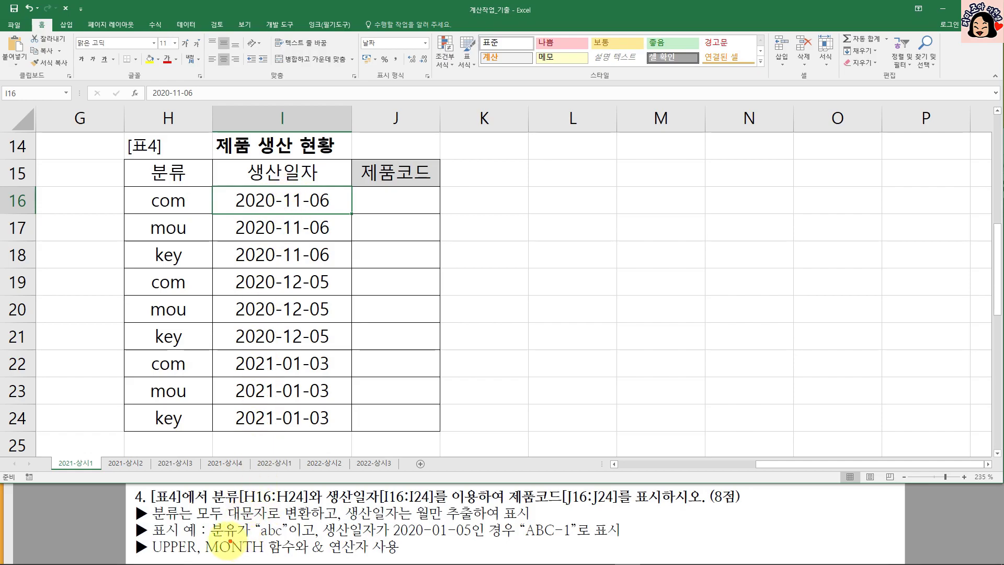
left_click_drag(211, 537, 238, 538)
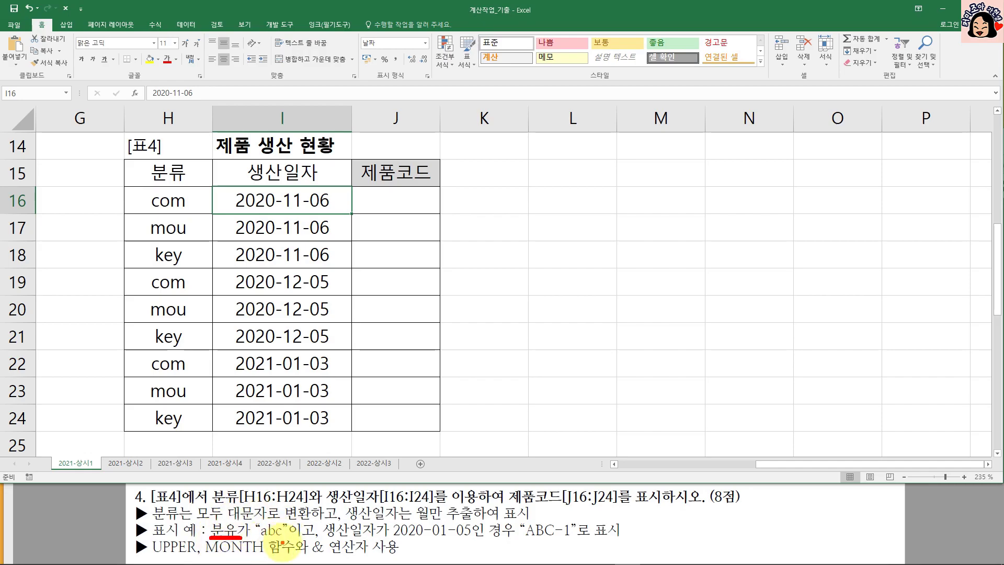
left_click_drag(523, 542, 555, 543)
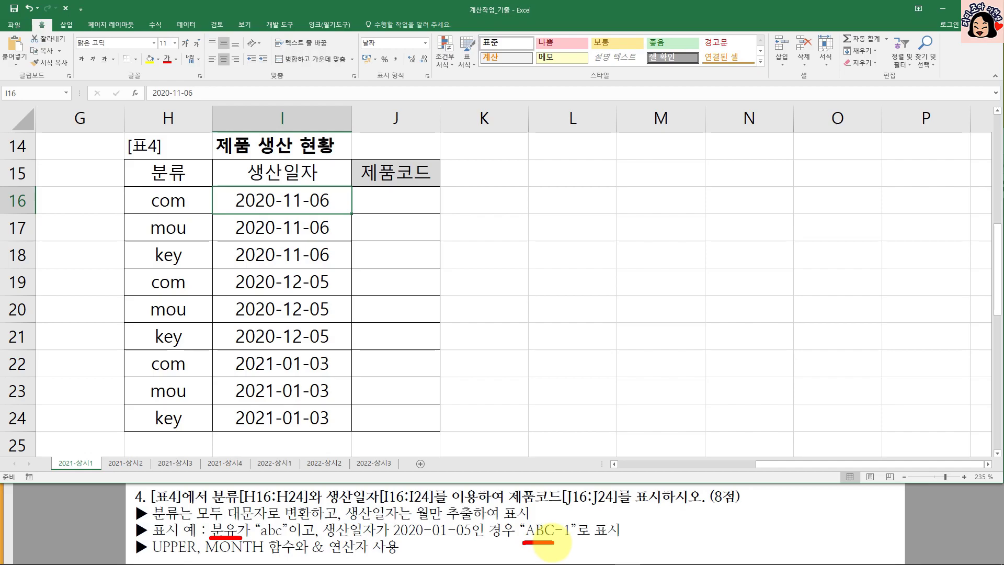
left_click_drag(432, 541, 453, 541)
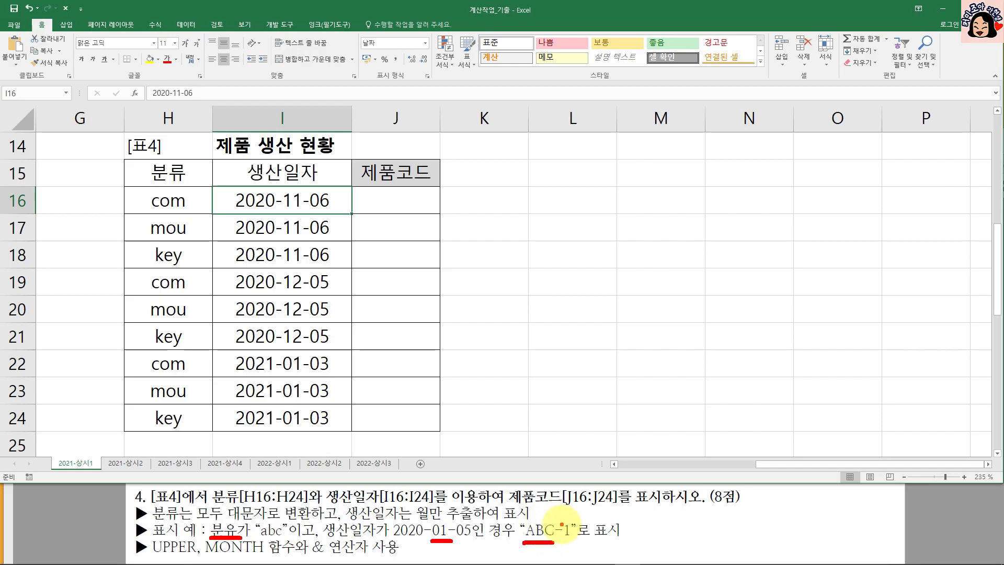
Step: Enter =UPPER(H16) in J16 to convert the first 분류 value to capitals
left_click(406, 192)
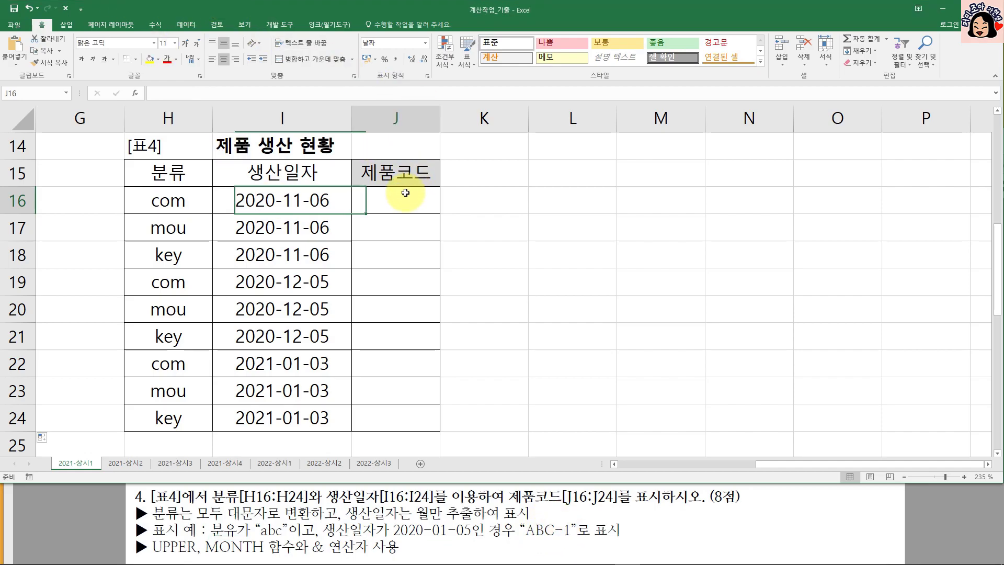
type("=")
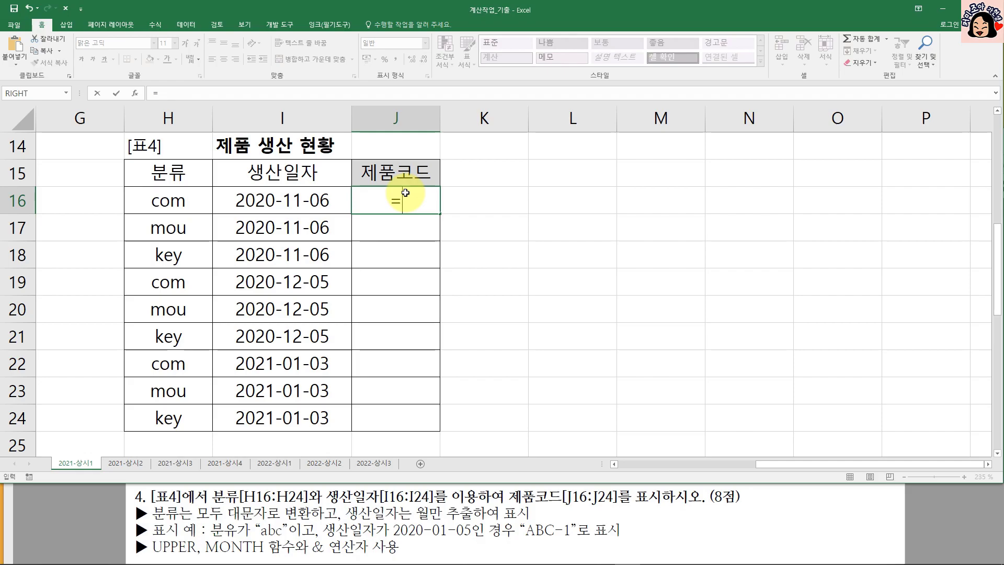
type("UP")
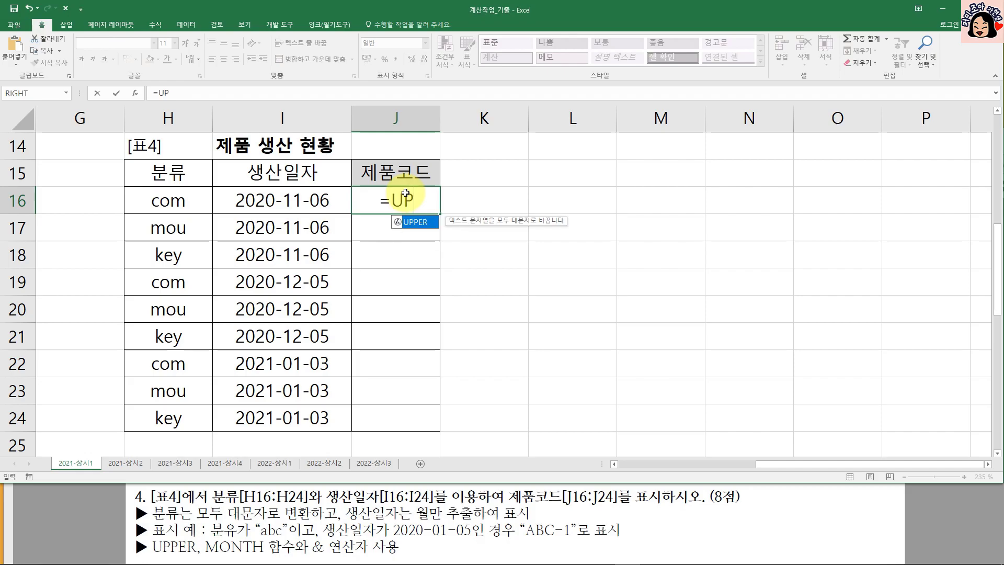
key("Tab")
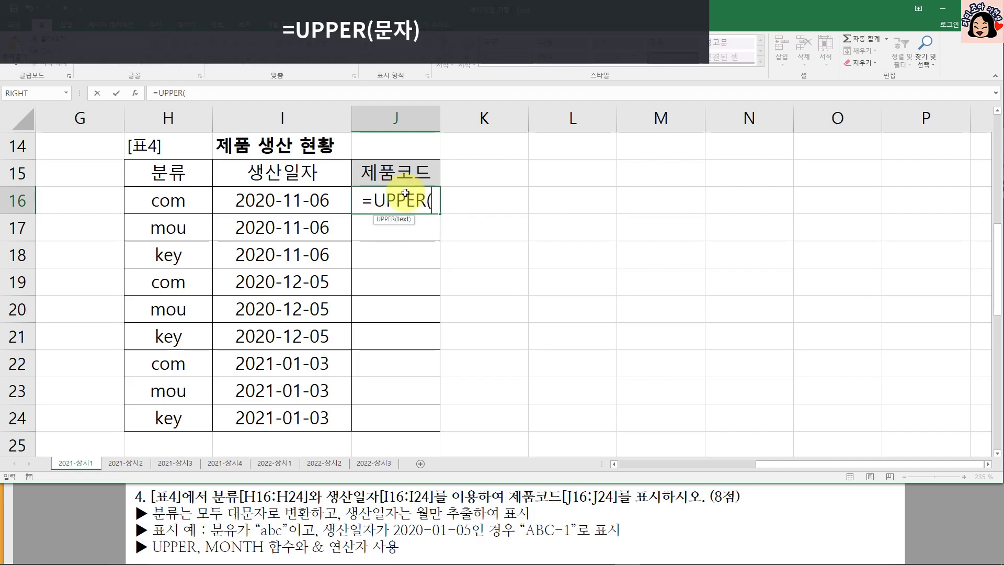
left_click(182, 204)
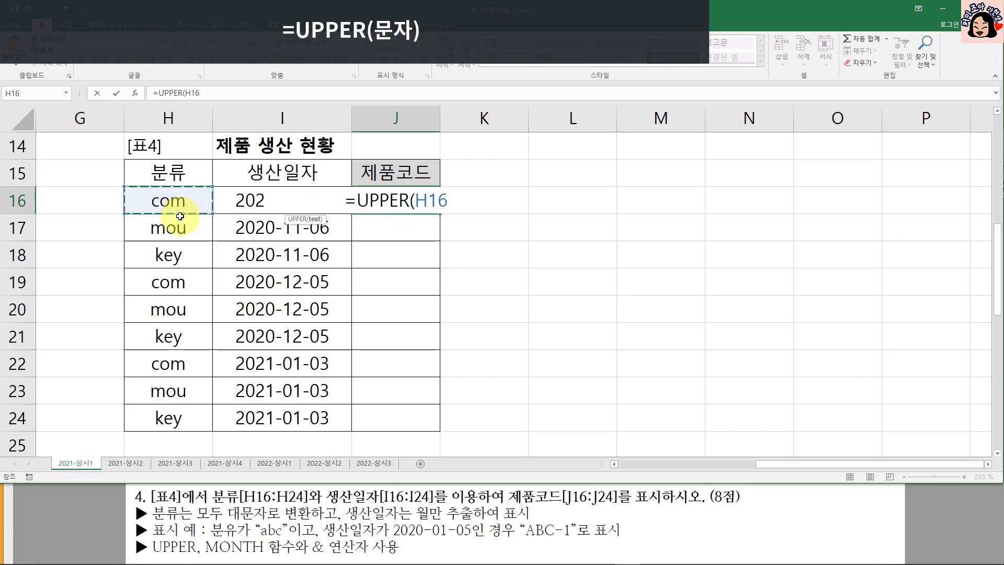
left_click(416, 201)
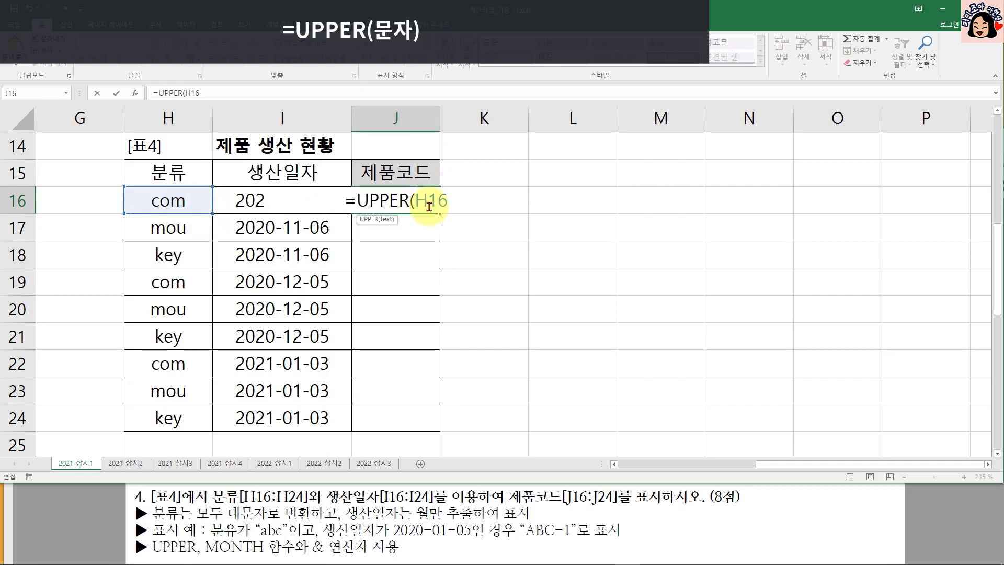
type(")")
key("BackSpace")
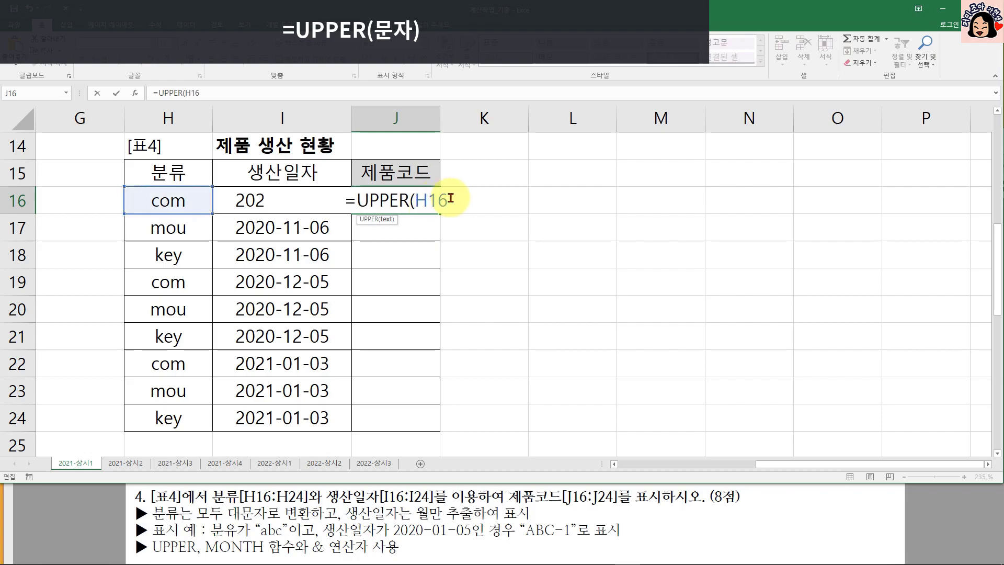
type(")")
key("ctrl+Return")
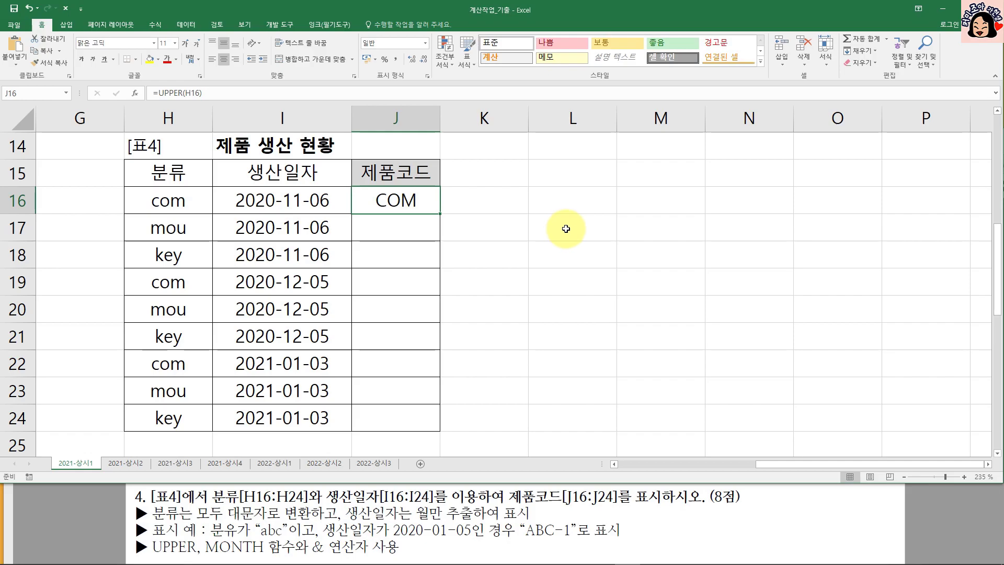
Step: Append a quoted hyphen to J16's UPPER formula with the & operator, making =UPPER(H16)&"-"
double_click(432, 201)
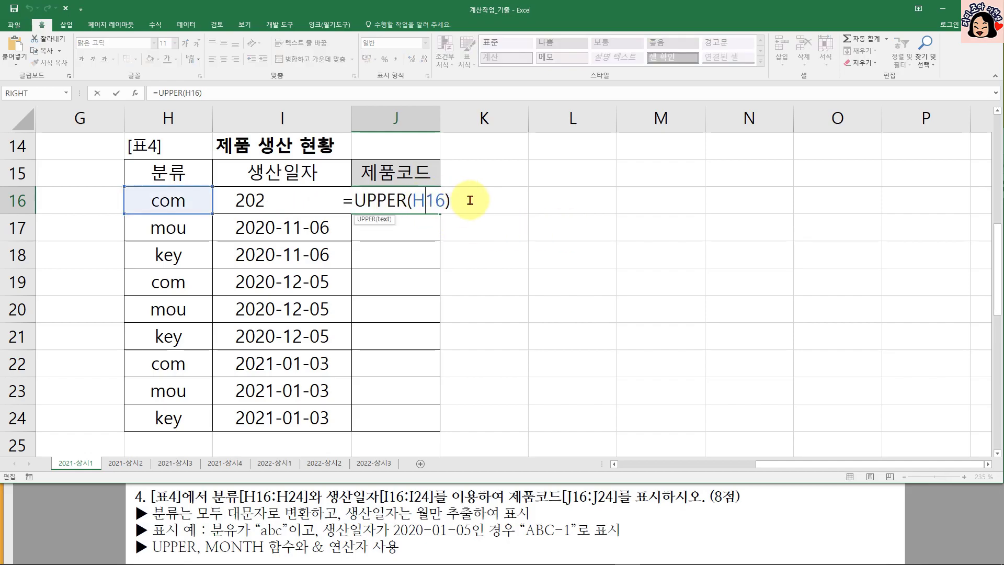
left_click_drag(418, 200, 359, 200)
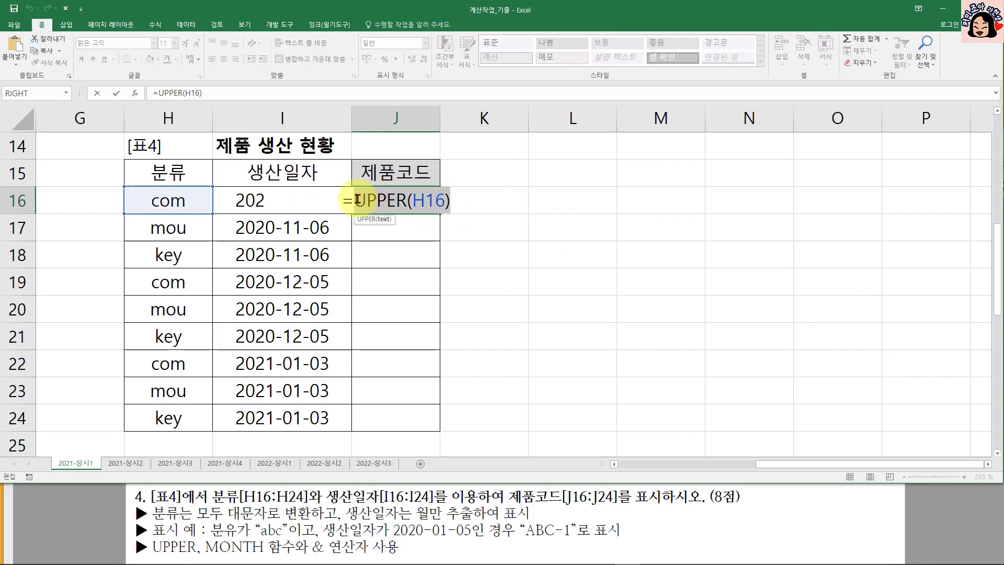
left_click(465, 200)
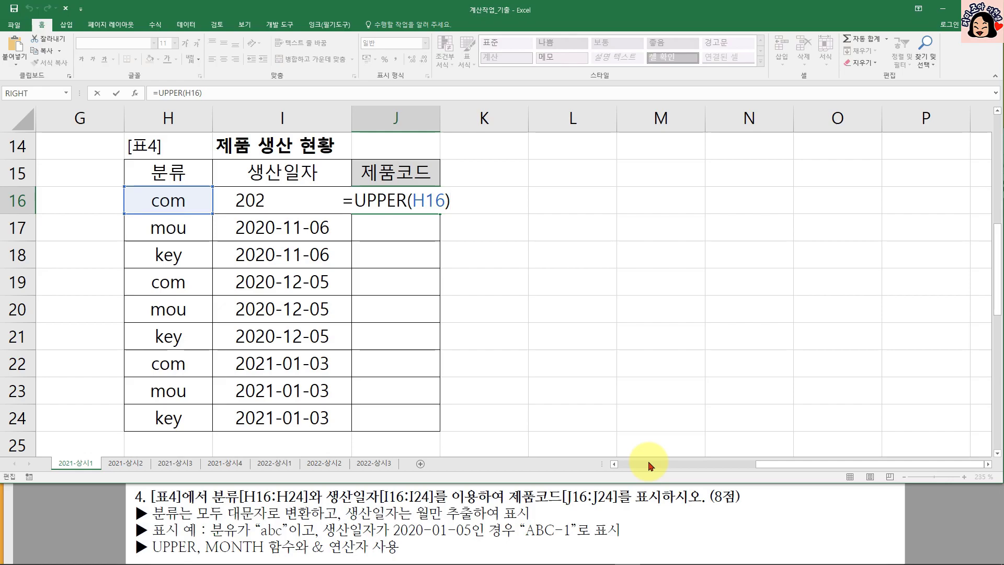
type("&\"-\"")
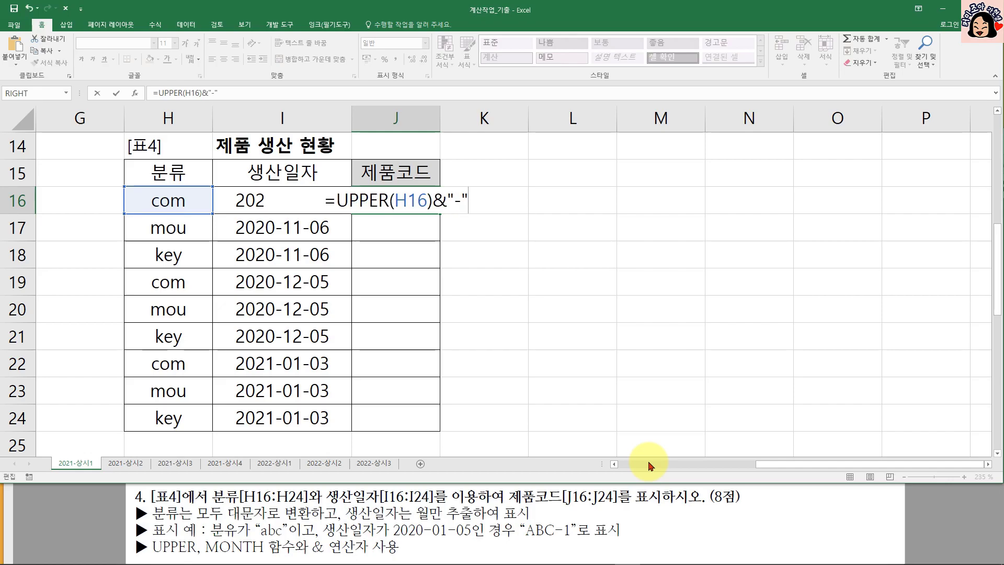
Step: Append &MONTH(I16) to J16's formula, accept it and fill it down through J24
type("&")
type("MON")
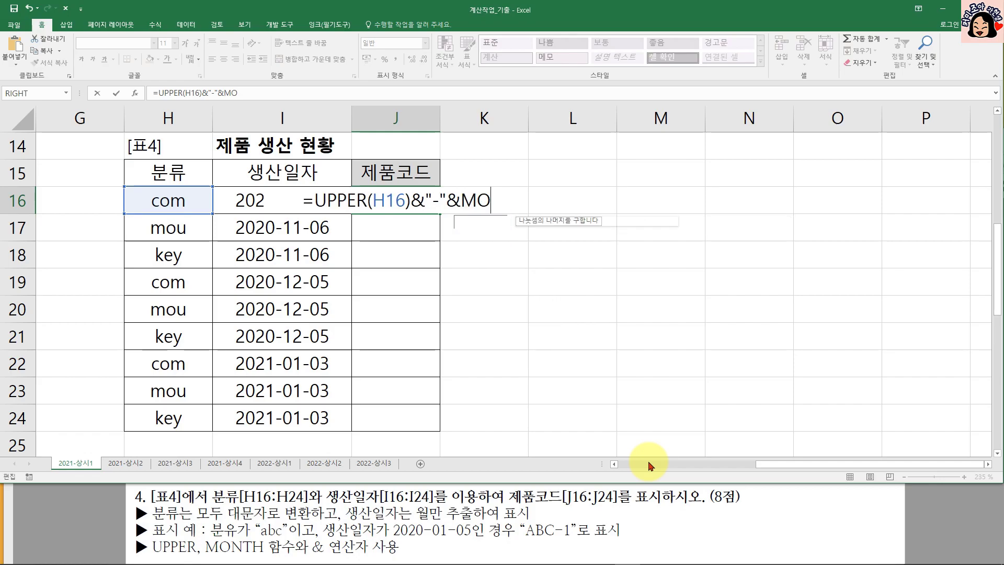
key("Tab")
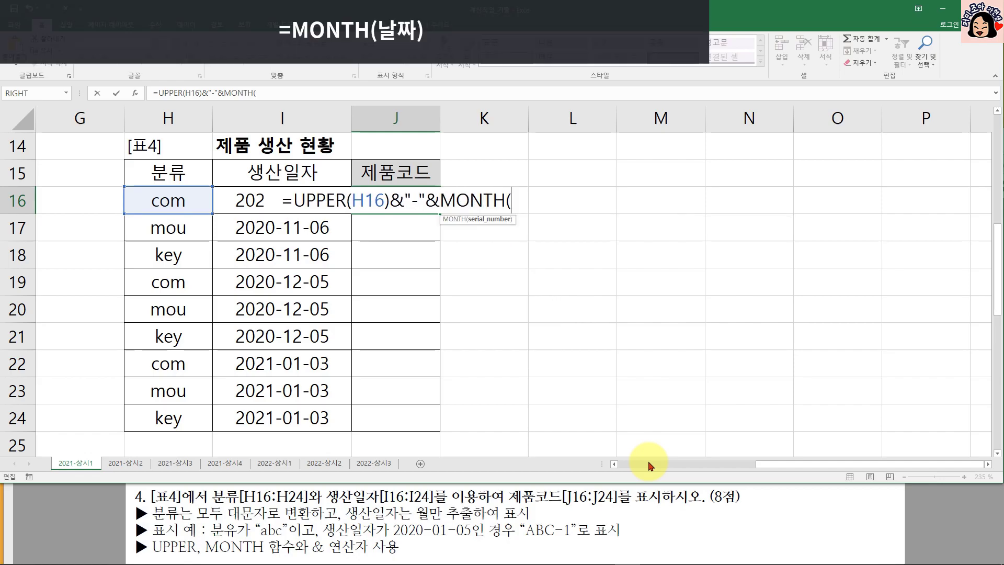
left_click(235, 195)
type(")")
key("Return")
key("Up")
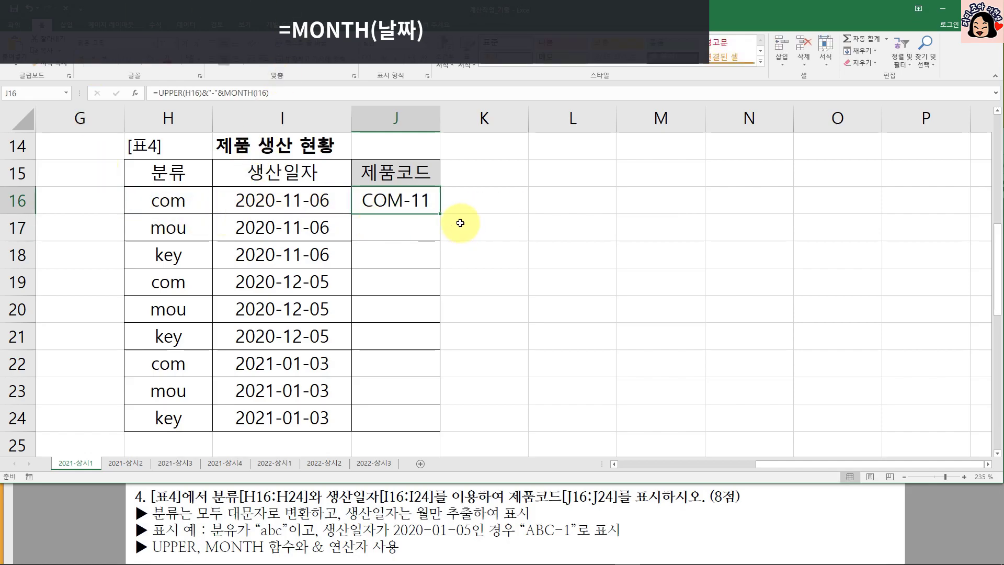
double_click(441, 213)
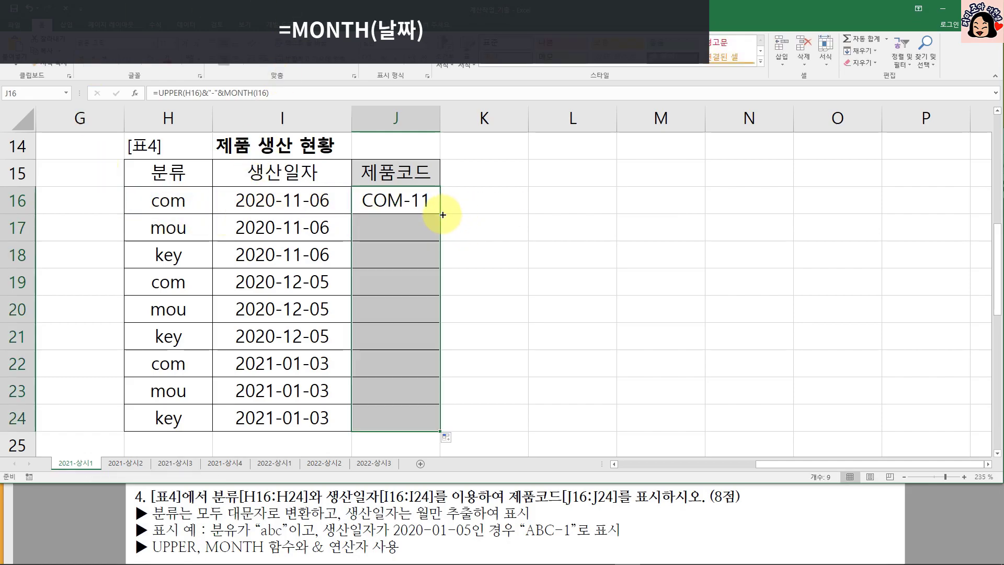
left_click(409, 205)
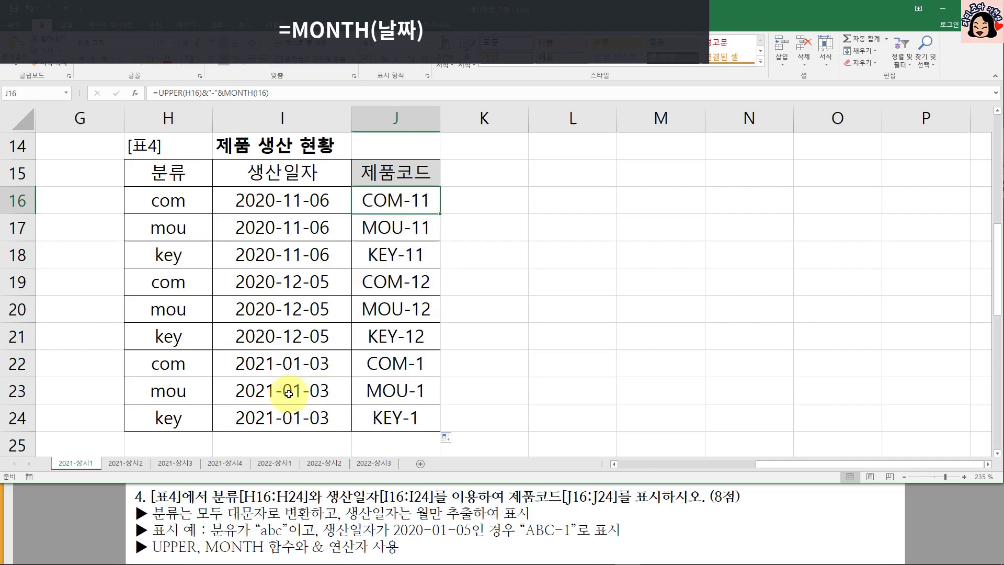
Step: Start an UPPER formula in K16 to view its description and argument, and erase the function name
left_click(466, 203)
type("=")
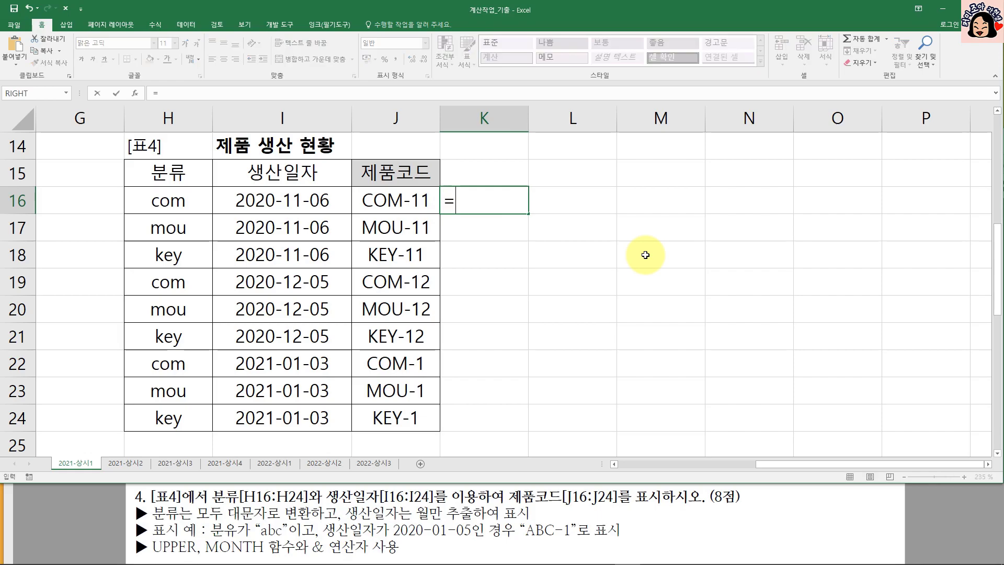
type("UP")
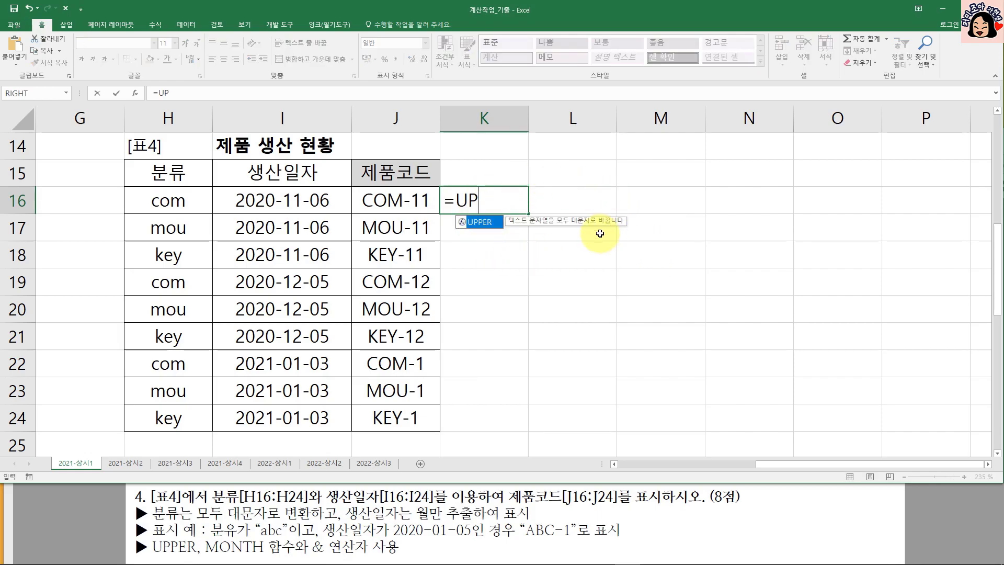
key("Tab")
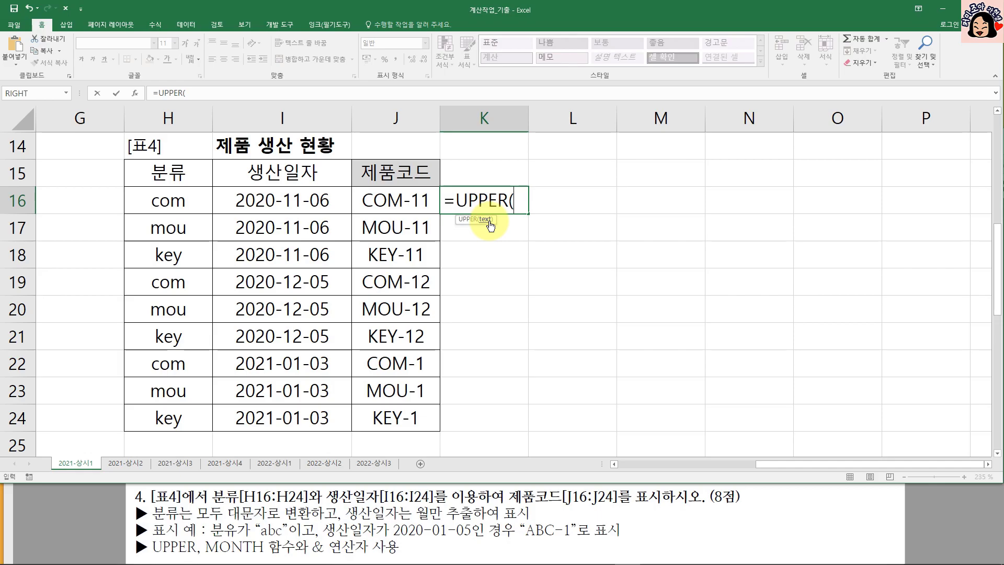
key("BackSpace")
key("BackSpace")
key("BackSpace")
key("BackSpace")
key("BackSpace")
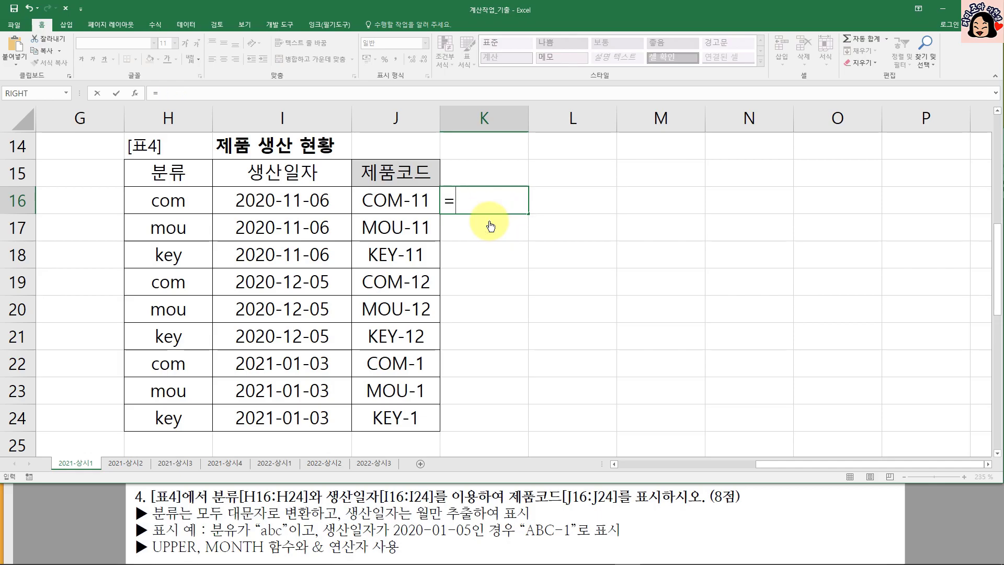
Step: Start a LOWER formula in K16 to view its description and argument, and erase the function name
type("LOW")
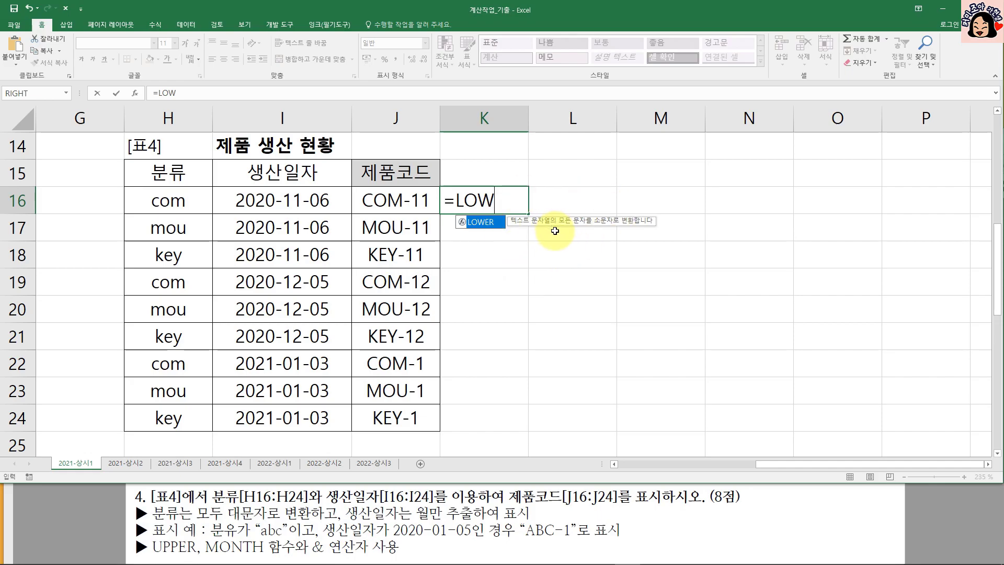
key("Tab")
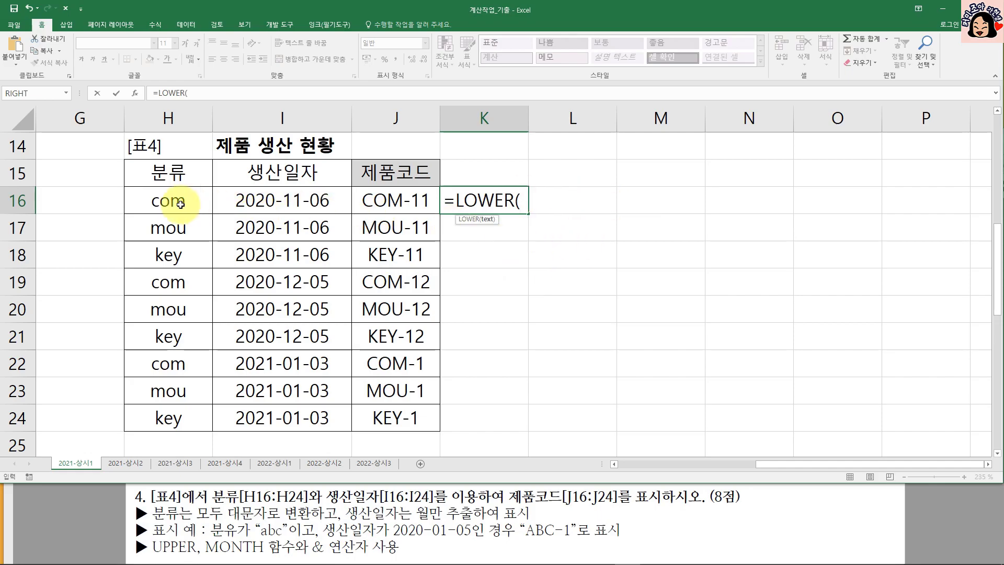
key("BackSpace")
key("BackSpace")
key("BackSpace")
key("BackSpace")
key("BackSpace")
key("BackSpace")
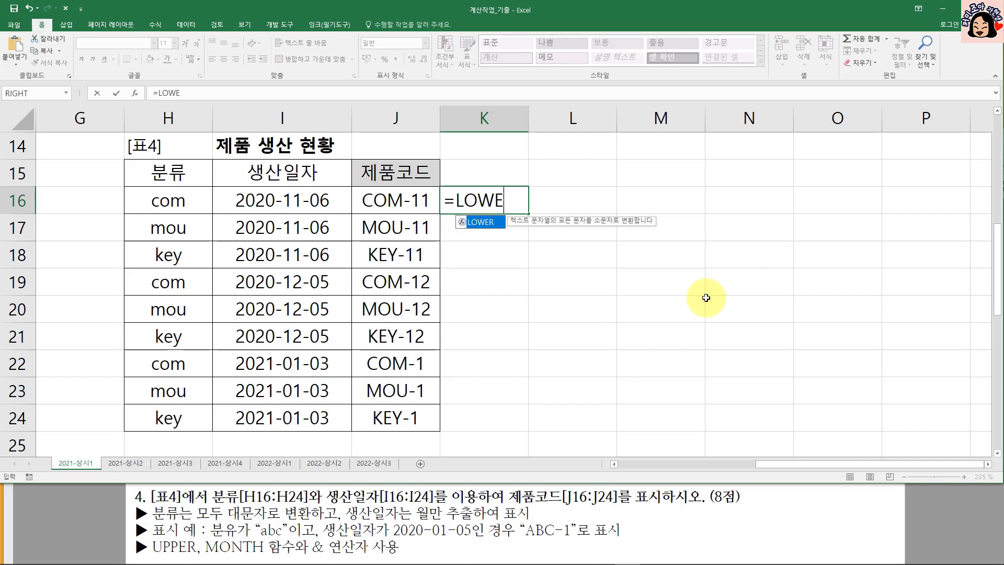
Step: Start a PROPER formula in K16 to view its description and argument, and cancel the entry
type("PROP")
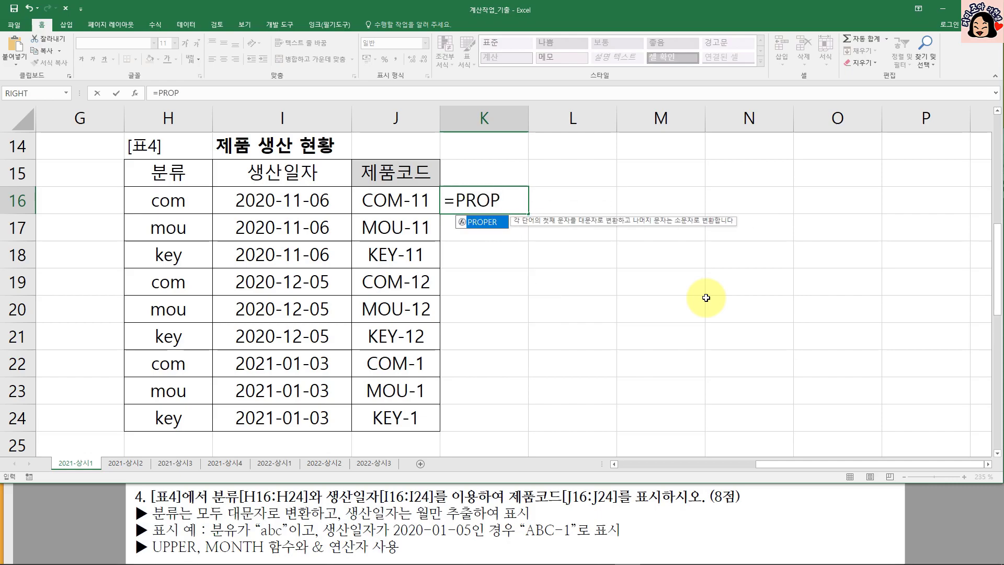
key("Tab")
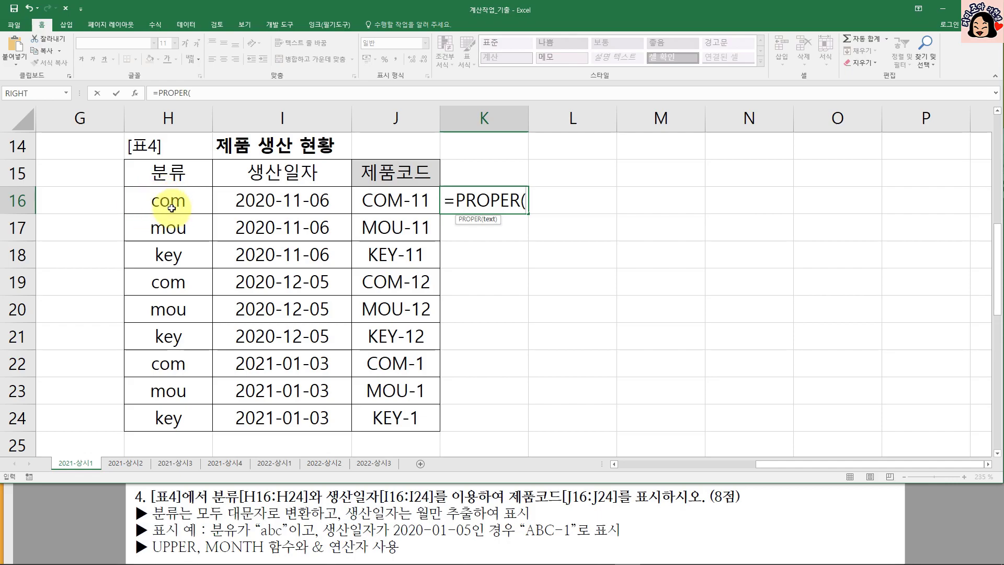
key("Escape")
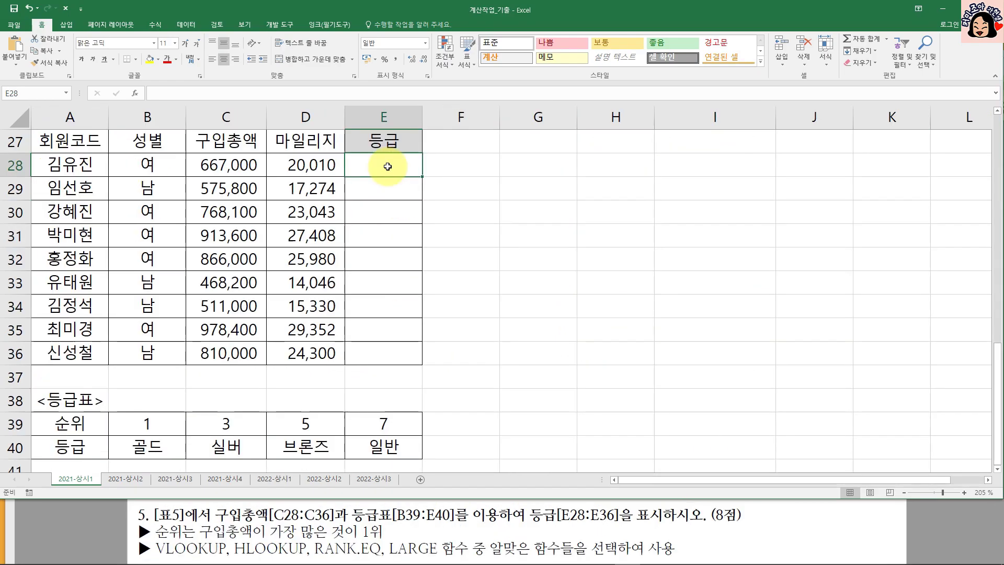
Step: Examine the first member row in 표5, its 등급 cell E28 and the grade table B39:E40 used for the lookup
left_click_drag(89, 163, 285, 167)
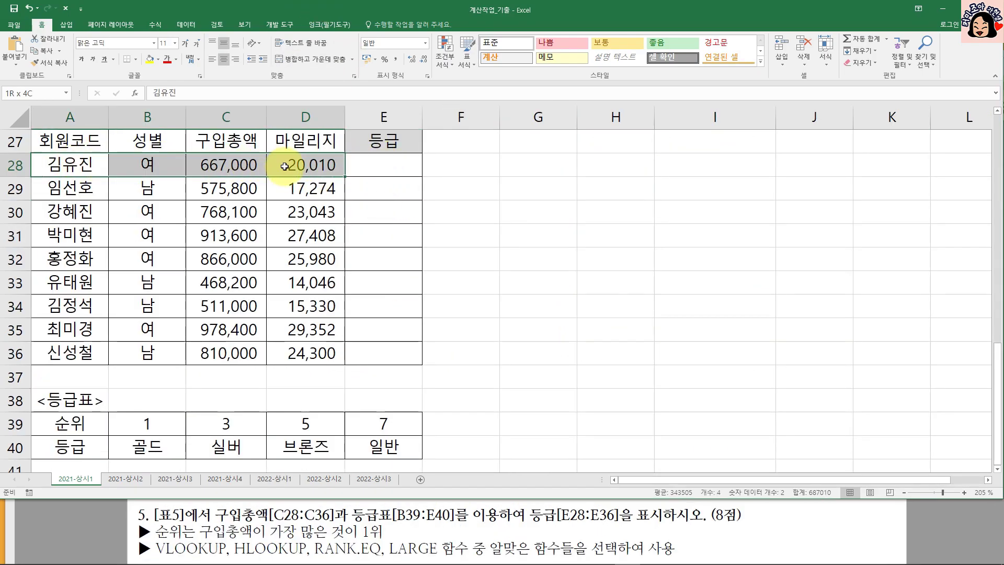
left_click(384, 167)
left_click_drag(147, 424, 356, 445)
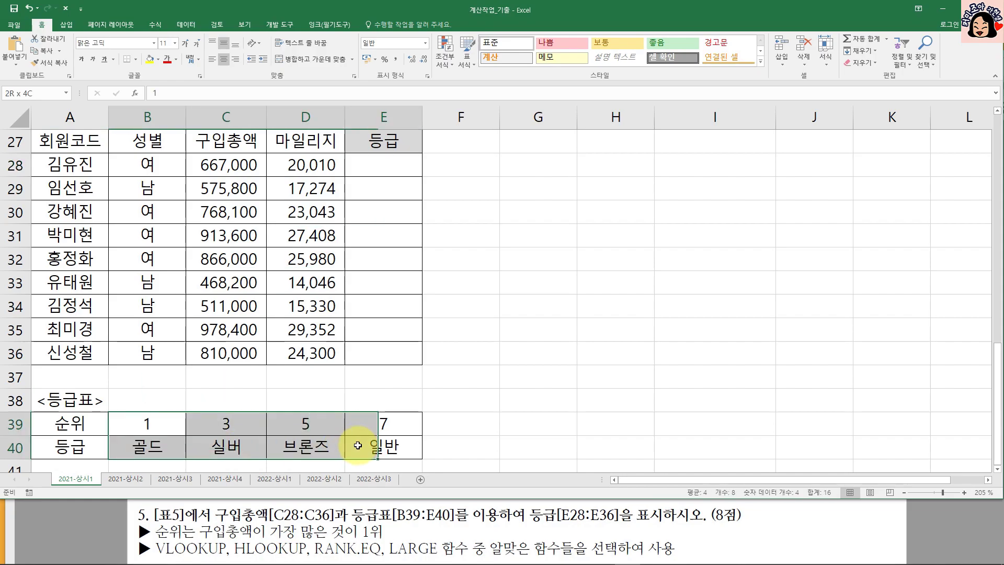
left_click(387, 166)
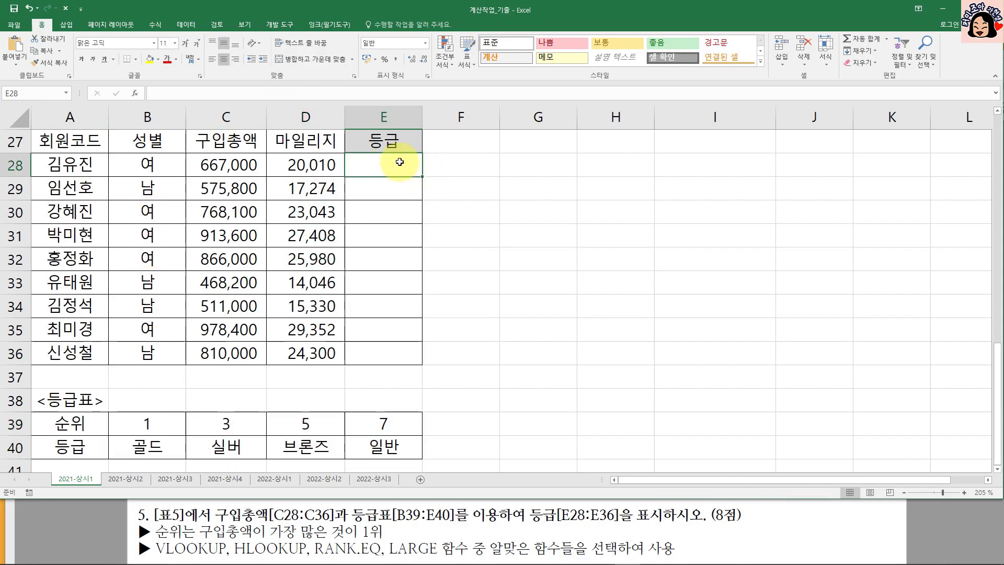
left_click_drag(154, 425, 391, 446)
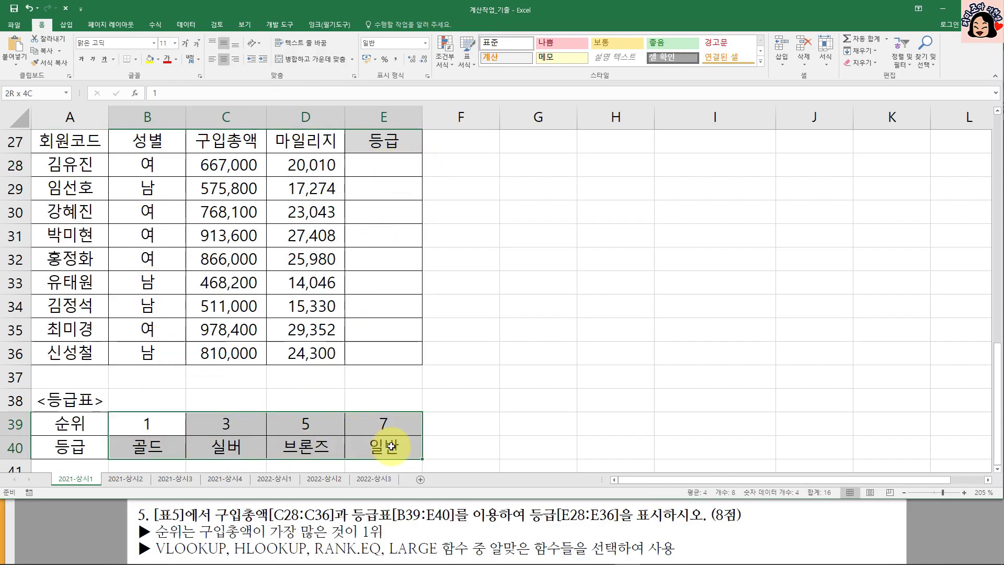
left_click(385, 166)
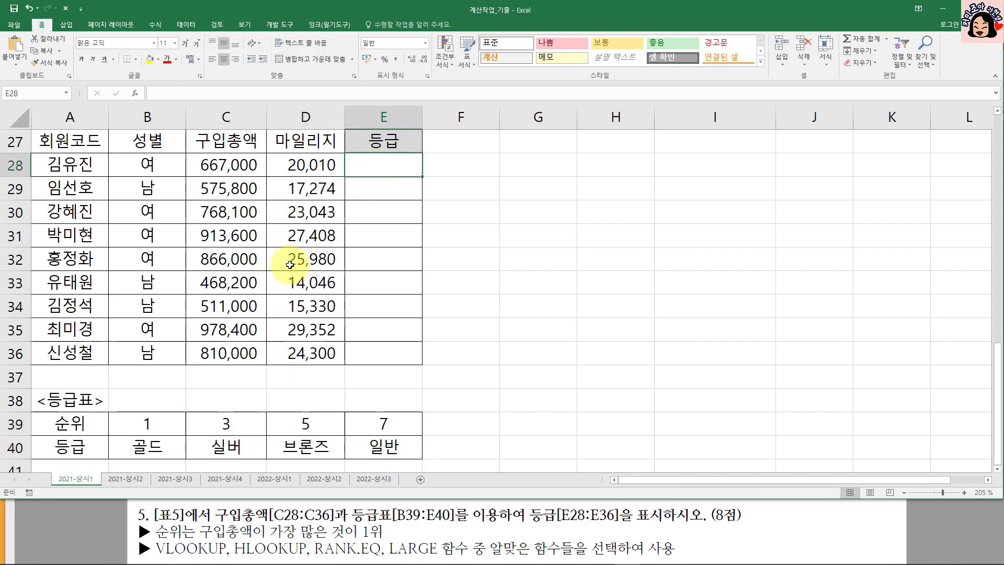
left_click_drag(147, 423, 394, 446)
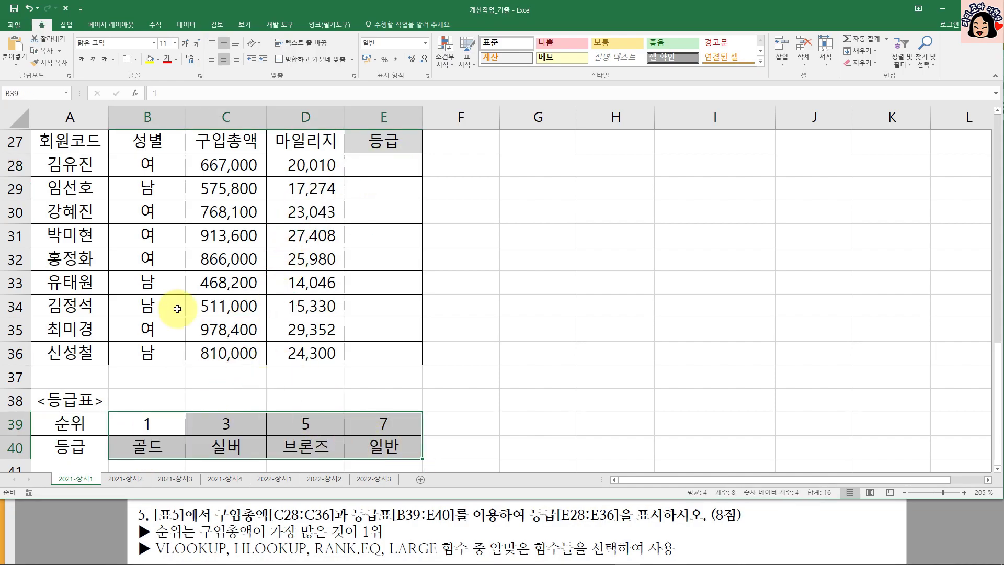
left_click(391, 164)
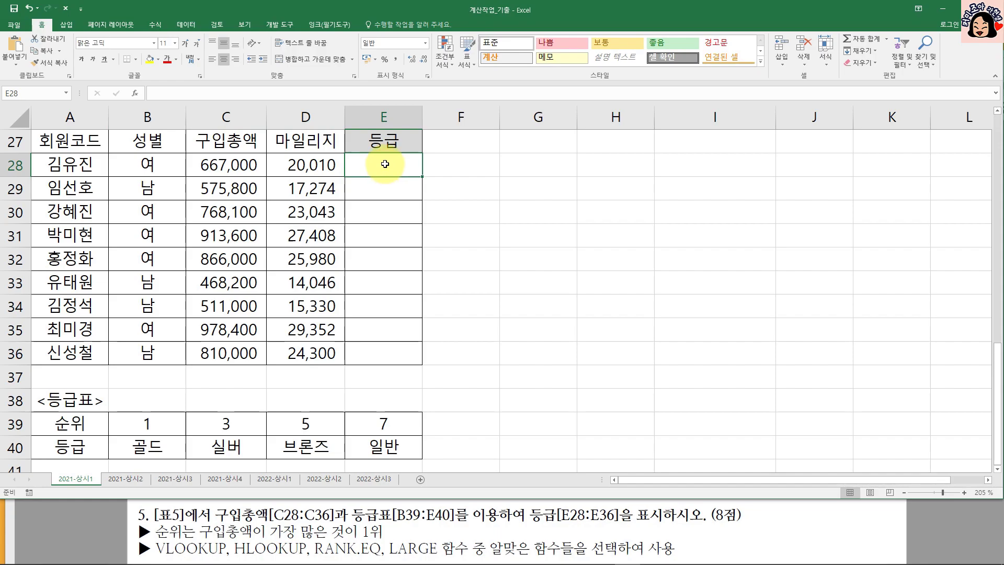
left_click_drag(146, 424, 357, 440)
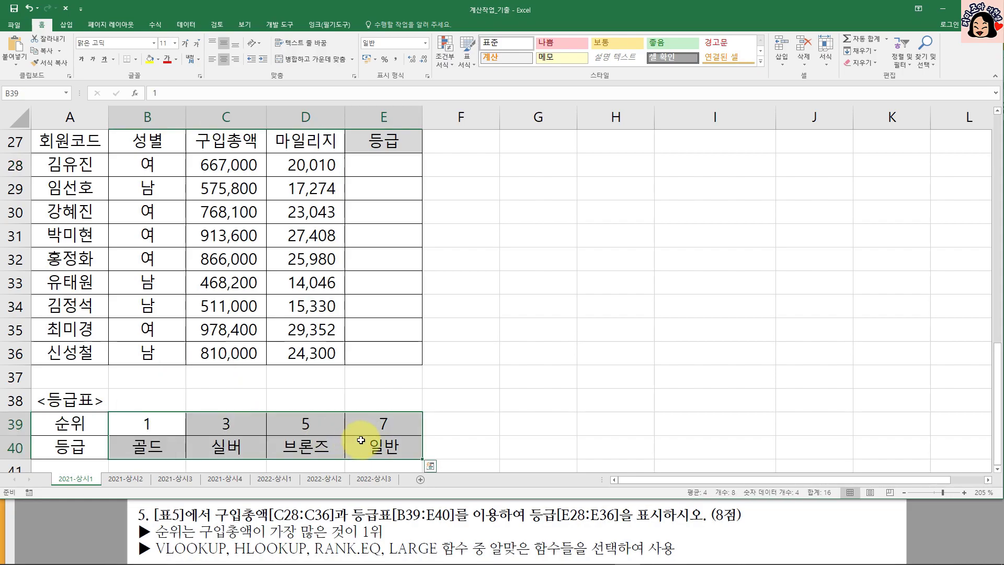
Step: Examine how the 순위 values in B39:E39 pair with the 등급 names in B40:E40 across the horizontal grade table
left_click(152, 425)
left_click_drag(153, 425, 397, 418)
left_click(163, 428)
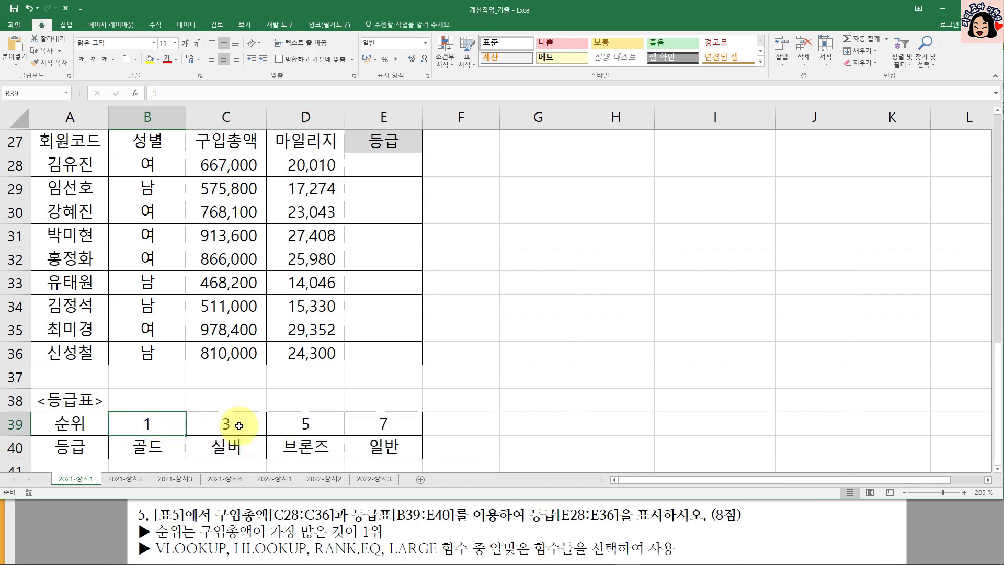
left_click(239, 425)
left_click(331, 422)
left_click(382, 423)
left_click_drag(148, 447, 377, 446)
left_click_drag(157, 422, 392, 439)
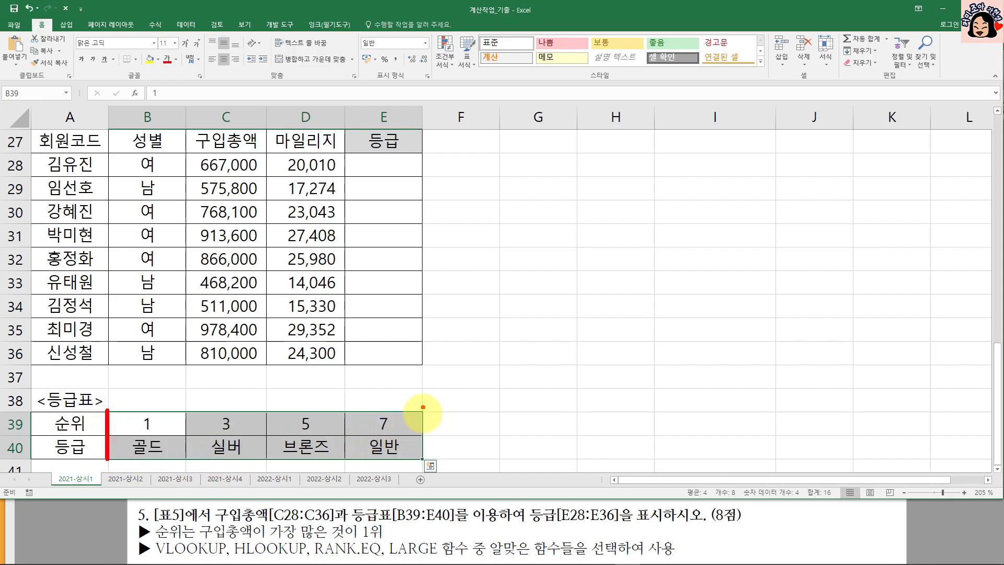
left_click_drag(158, 437, 421, 437)
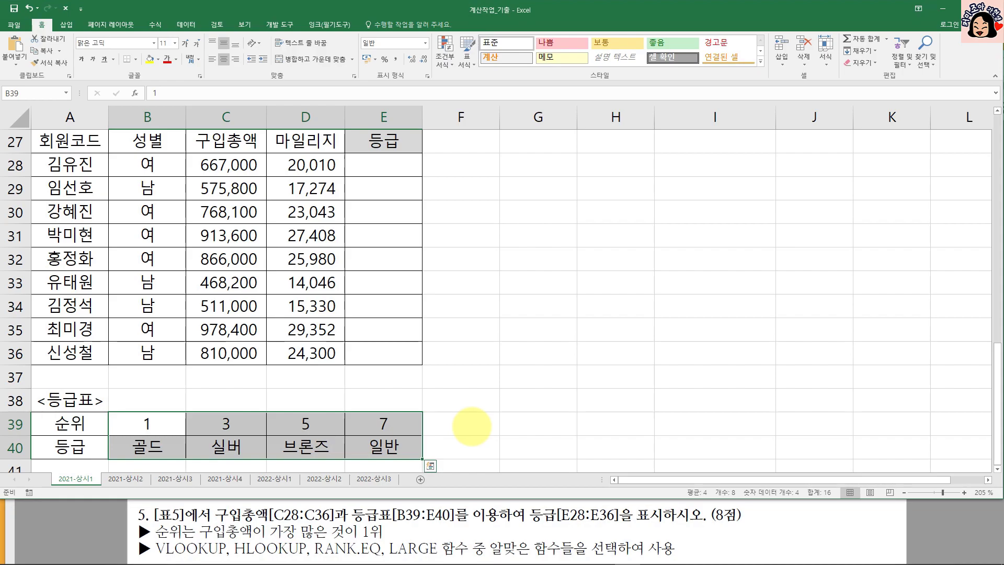
left_click(390, 167)
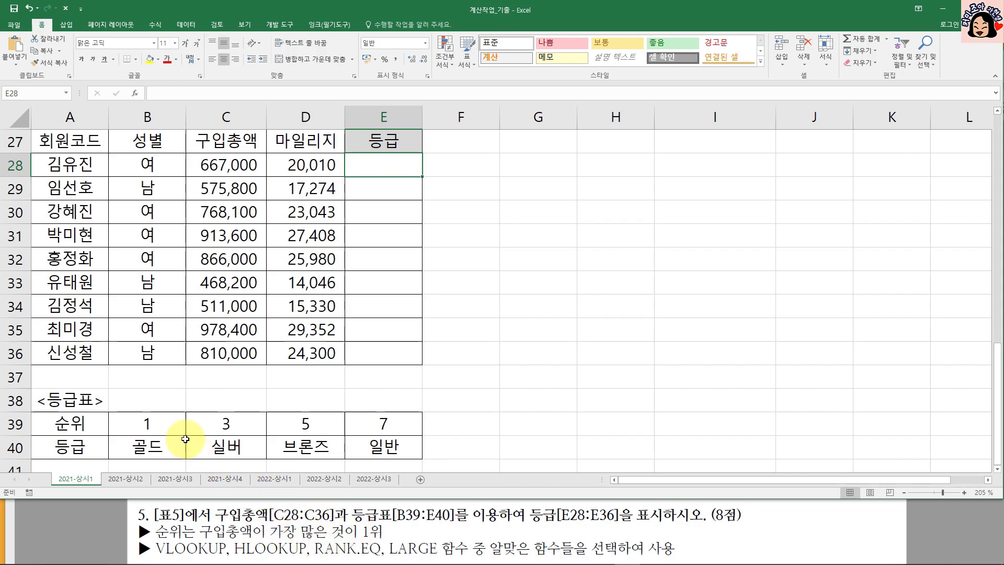
Step: Examine the rank thresholds in row 39 against the 구입총액 in C28 and the grades in row 40
left_click(183, 419)
left_click(225, 422)
left_click(307, 421)
left_click(388, 427)
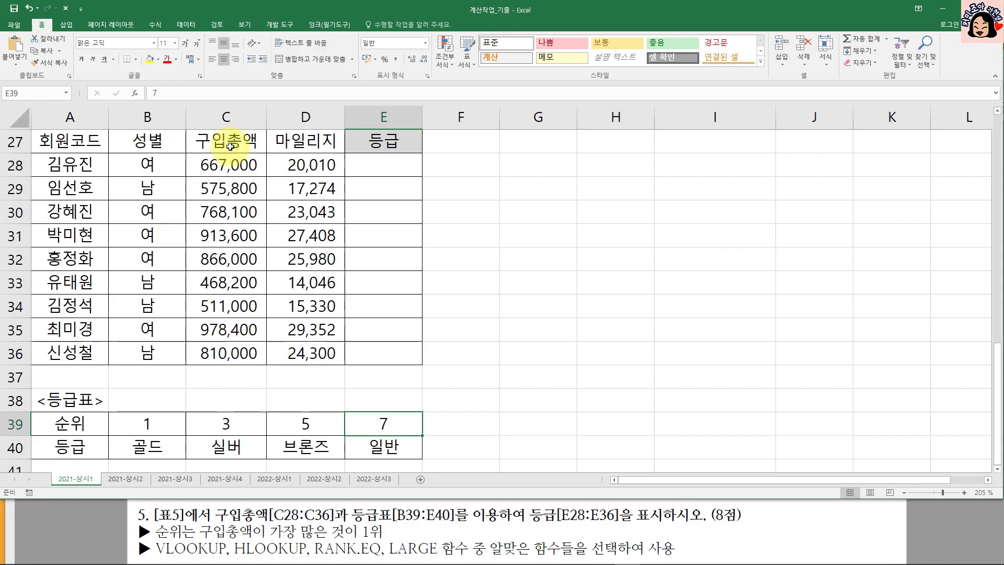
left_click(216, 163)
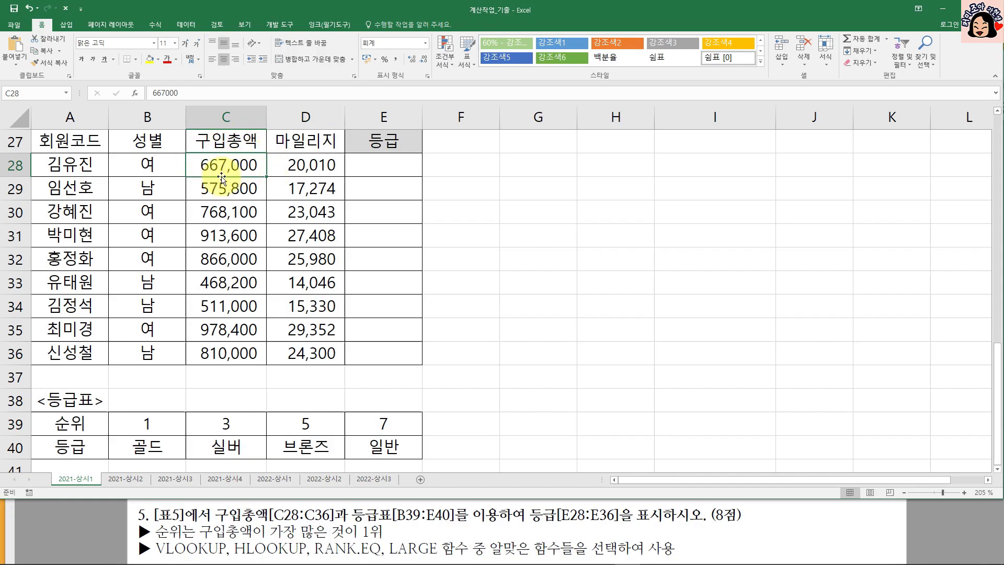
left_click(154, 430)
left_click_drag(153, 430, 384, 444)
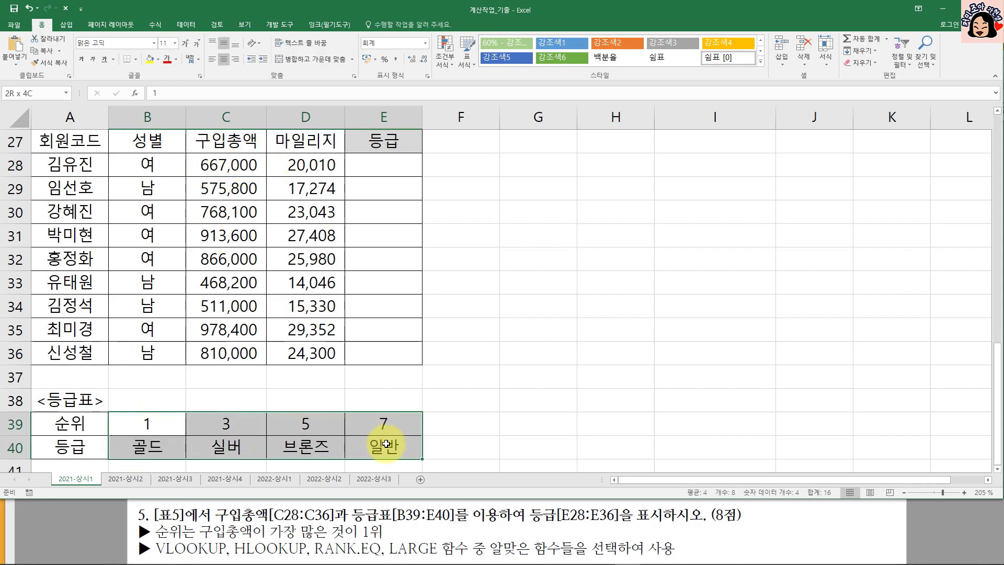
left_click(150, 445)
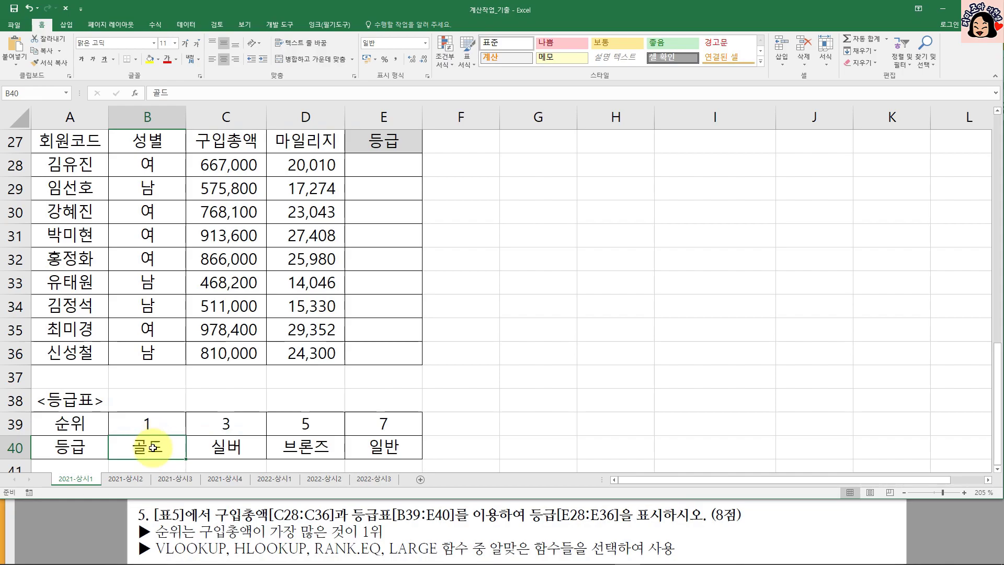
left_click(231, 418)
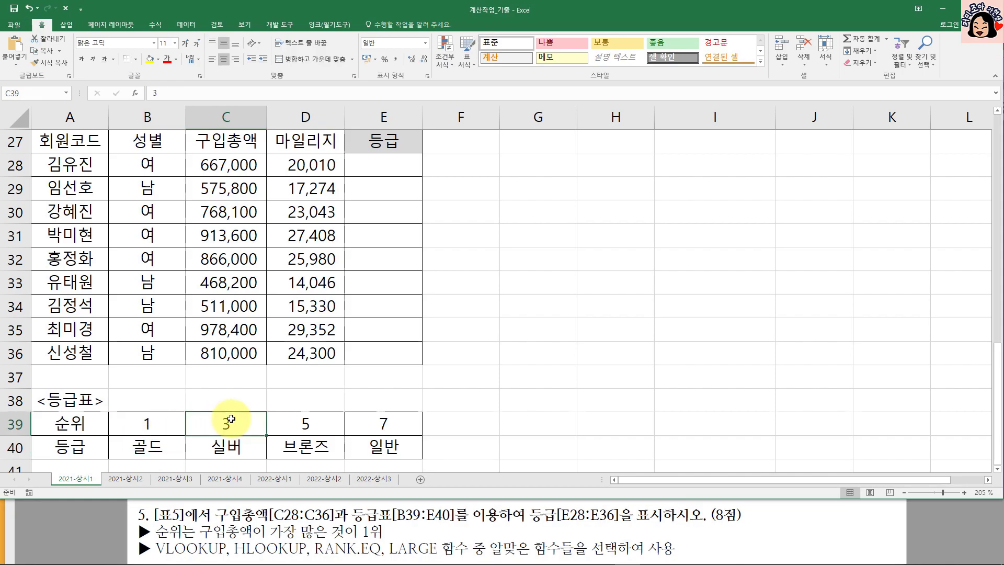
left_click(309, 423)
left_click(377, 420)
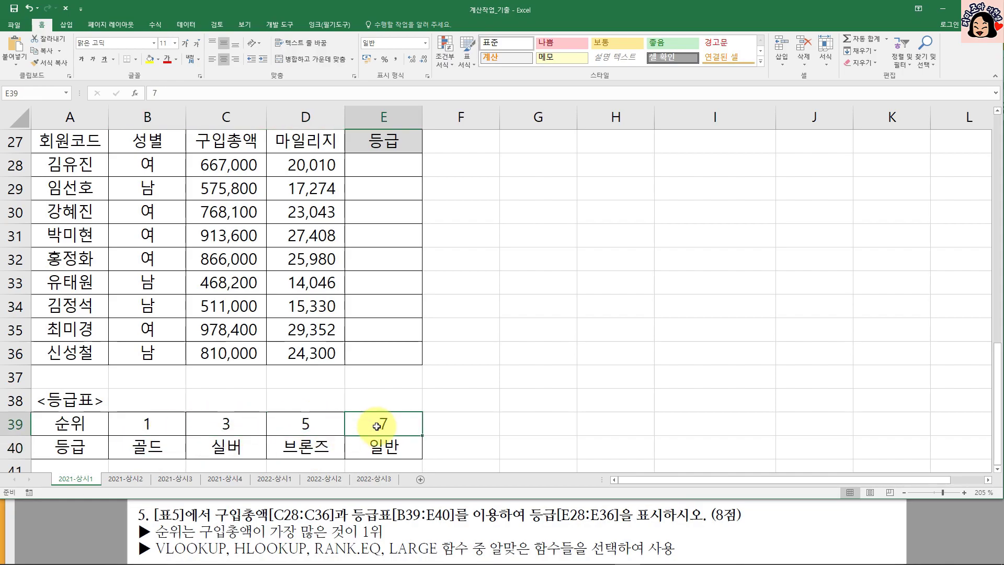
left_click(377, 444)
left_click_drag(158, 421, 368, 421)
Step: Start a RANK.EQ formula in E28 with C28 as the number and C28:C36 as the reference range
left_click(393, 160)
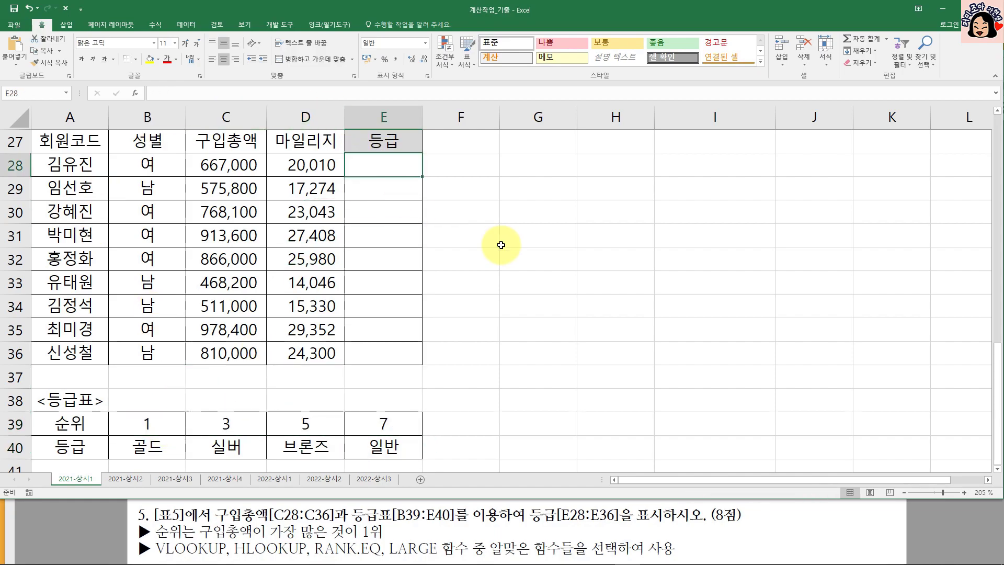
type("=RANK")
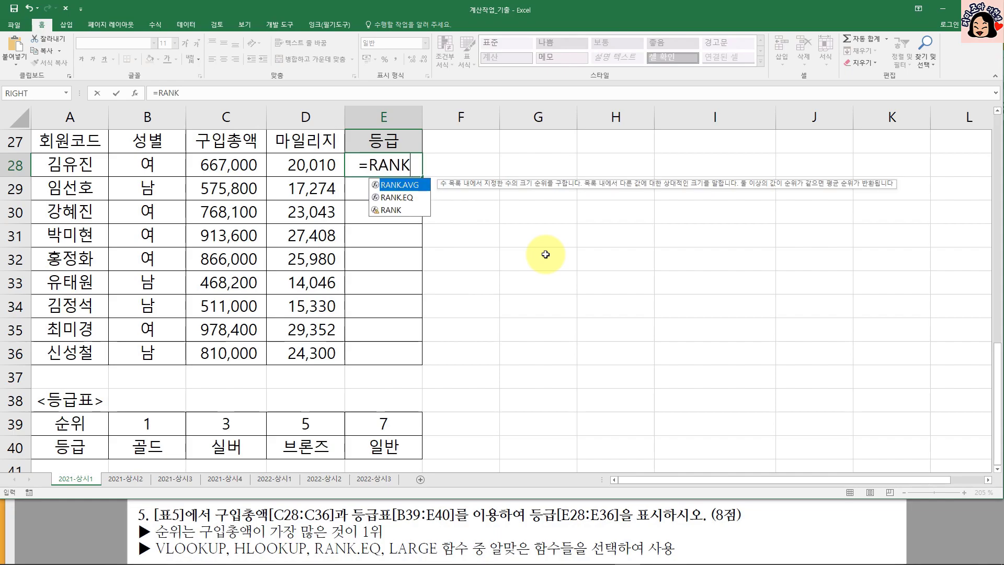
key("Down")
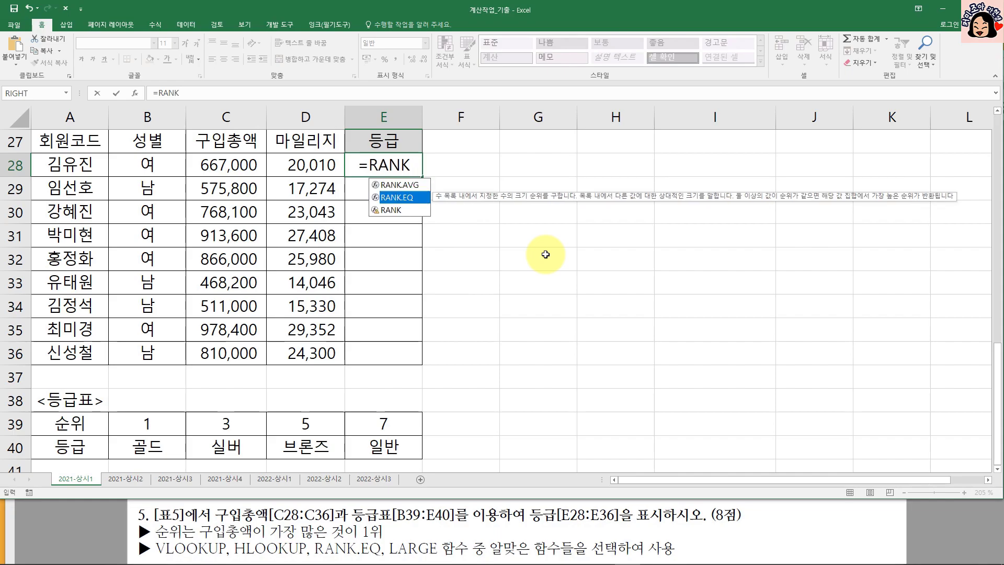
key("Tab")
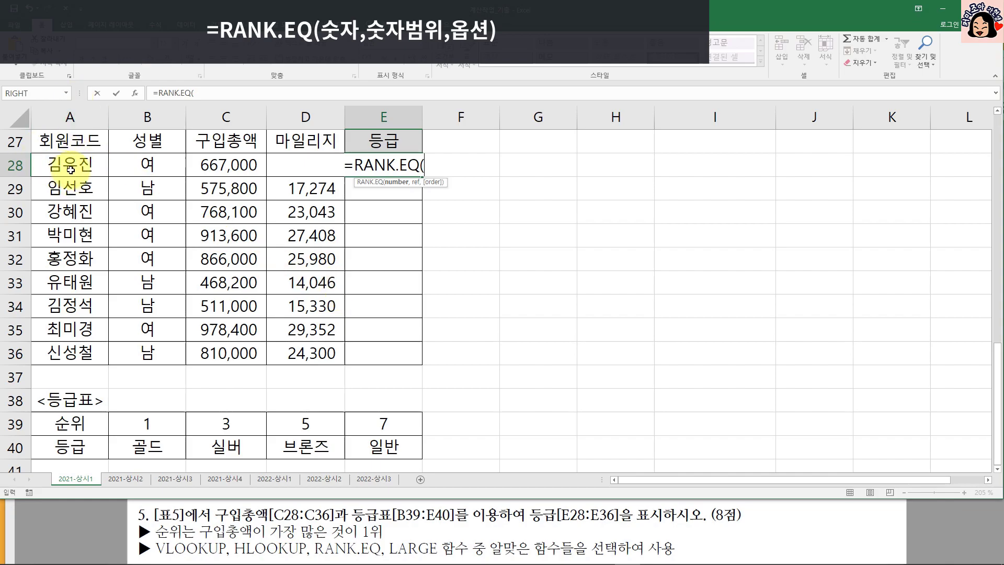
left_click(234, 174)
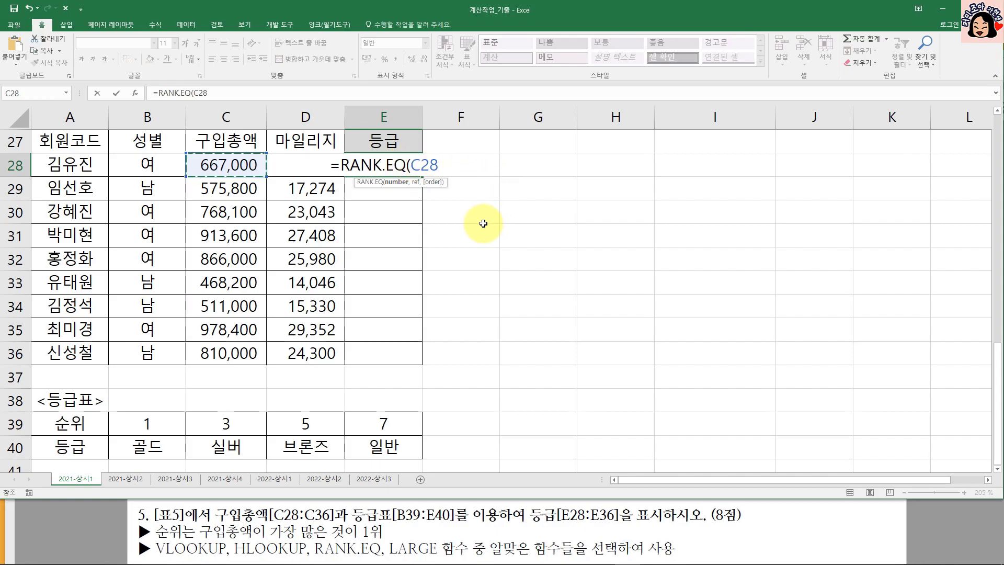
type(",")
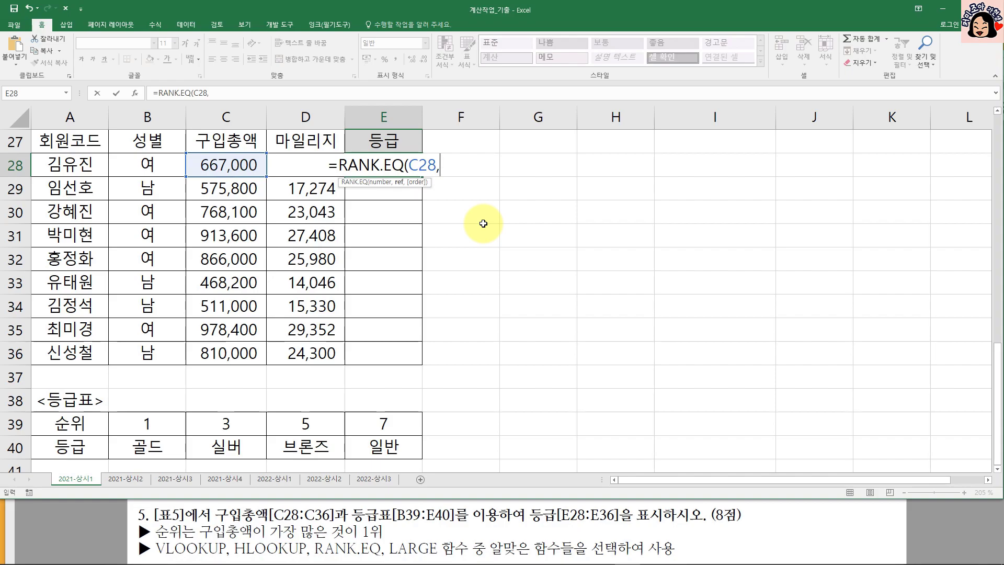
left_click_drag(232, 173, 235, 352)
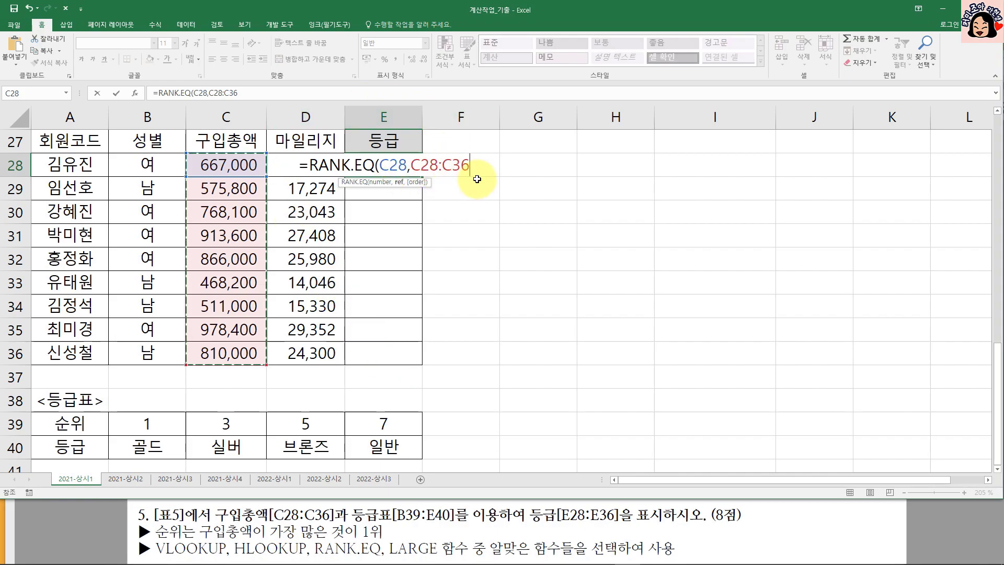
Step: Make the reference range absolute as $C$28:$C$36, set the order to 0 for descending and accept =RANK.EQ(C28,$C$28:$C$36,0) in E28
key("F4")
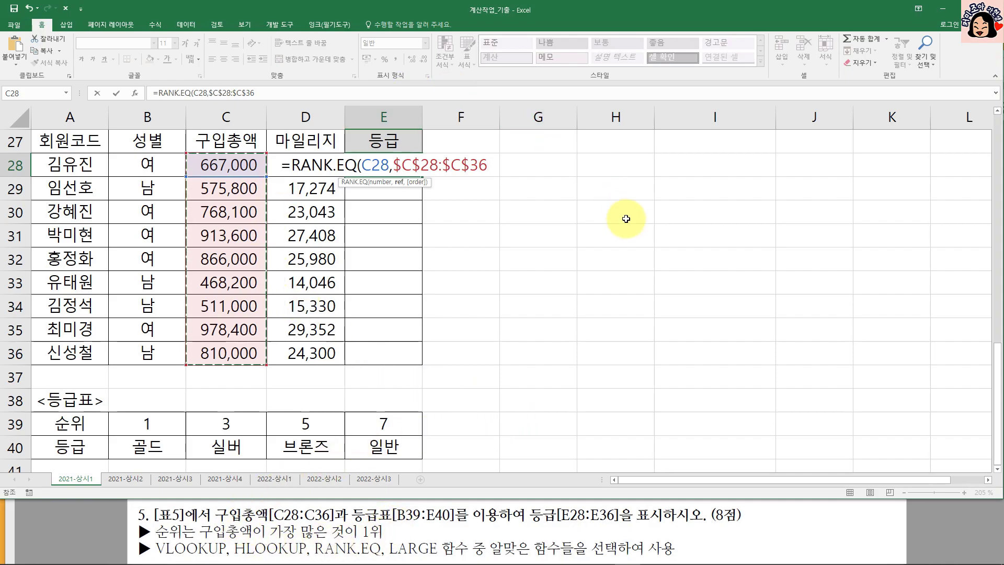
type(")")
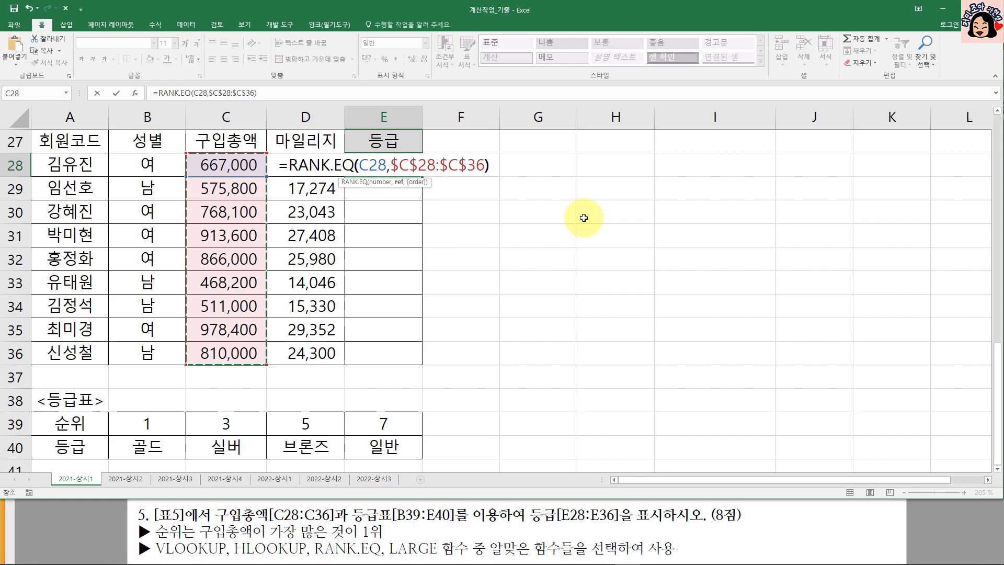
key("BackSpace")
type(",")
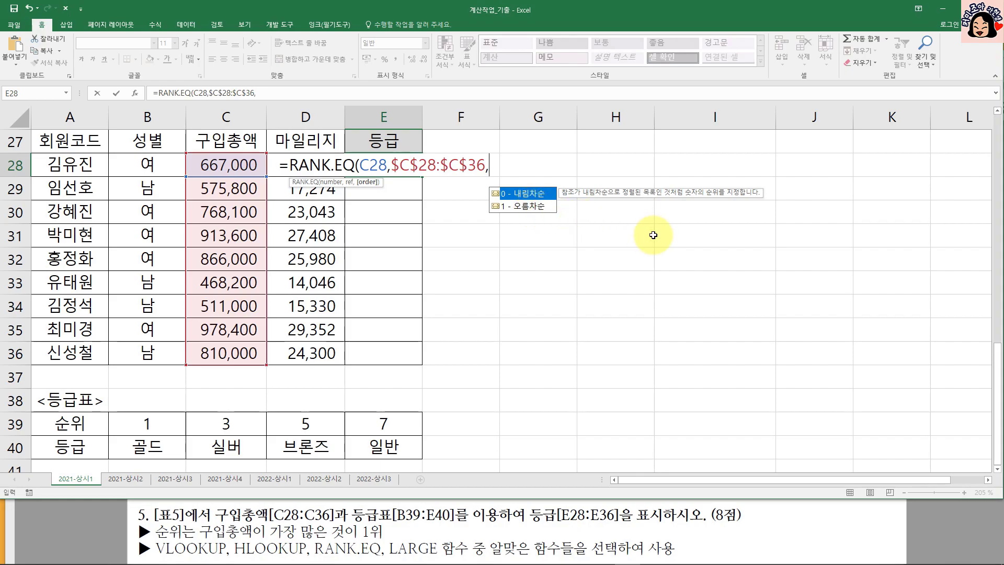
type("0")
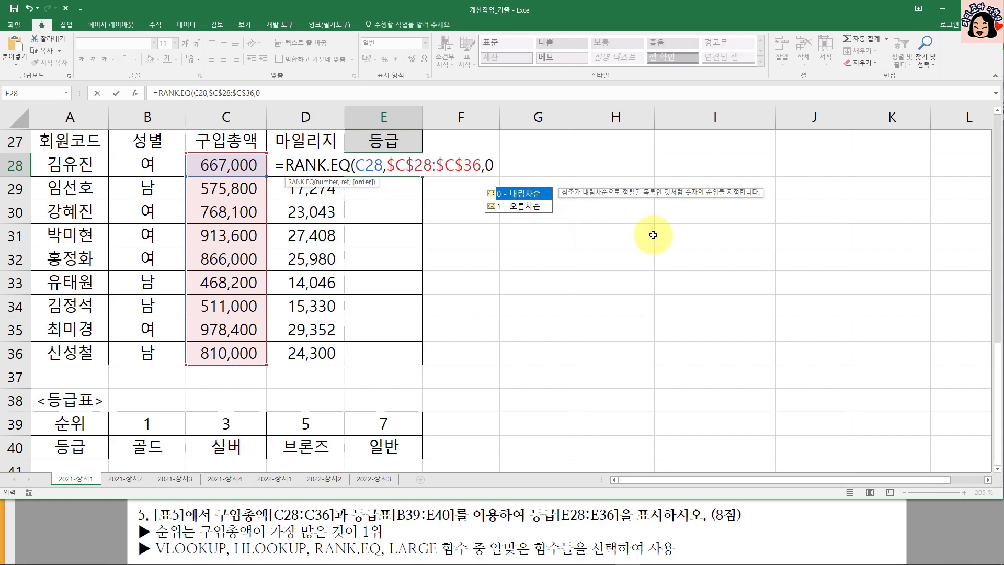
type(")")
key("Return")
key("Up")
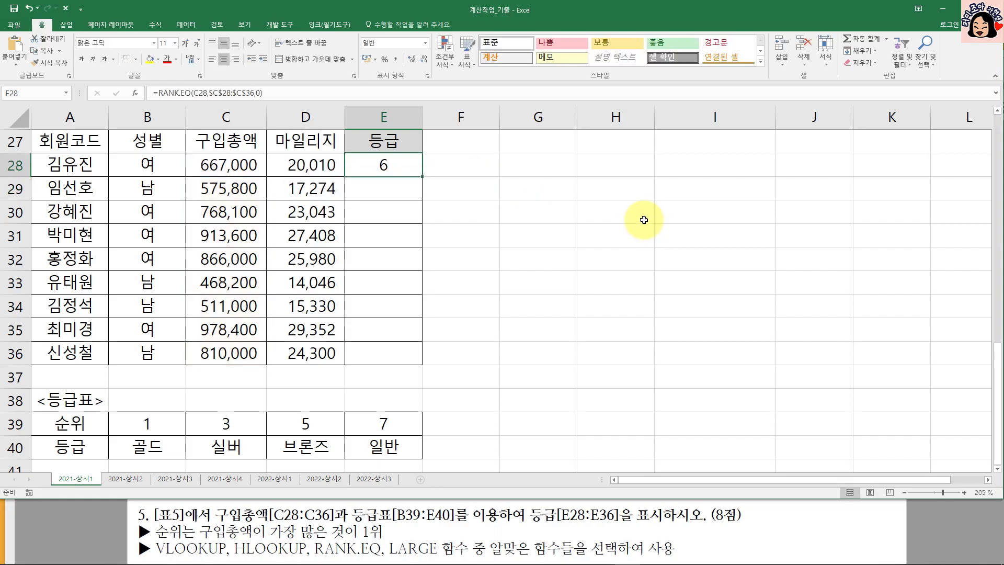
Step: Fill E28's rank formula down through E36 and check the ranks in E28 and E29 against the grade table
left_click_drag(422, 176, 409, 353)
left_click(378, 173)
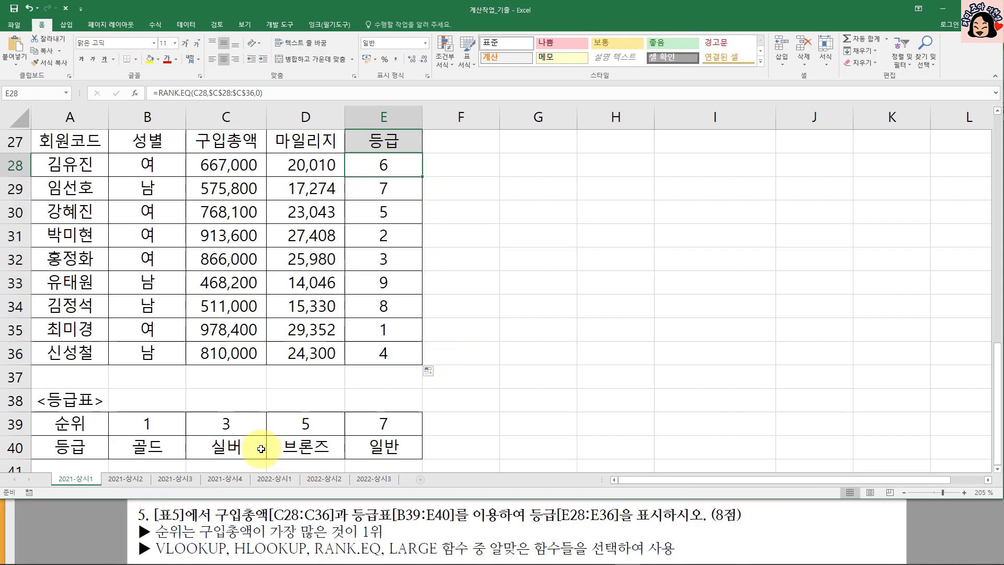
left_click(385, 192)
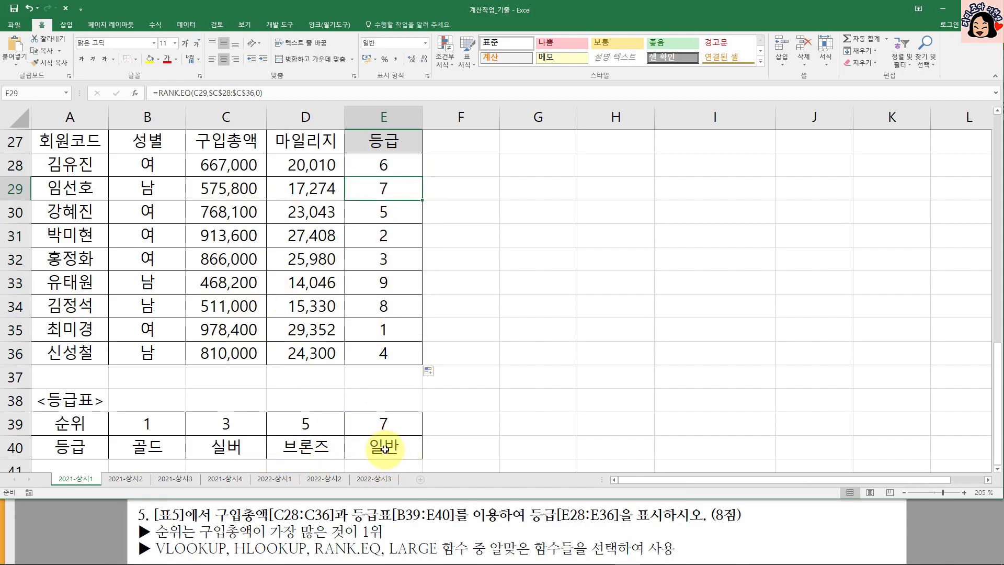
Step: Wrap the RANK.EQ formula in E28 in an HLOOKUP so that the rank serves as its lookup value
left_click(371, 165)
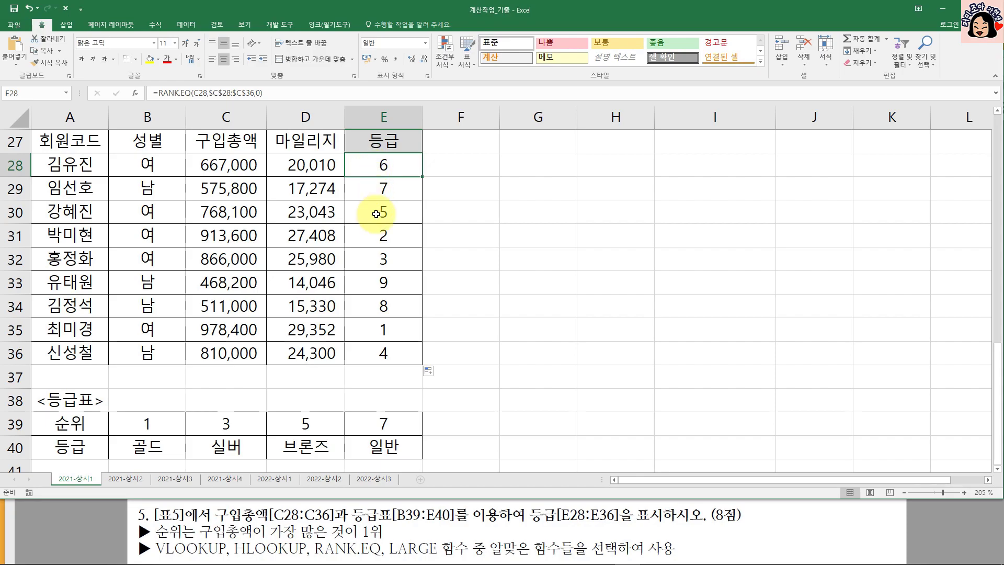
double_click(384, 164)
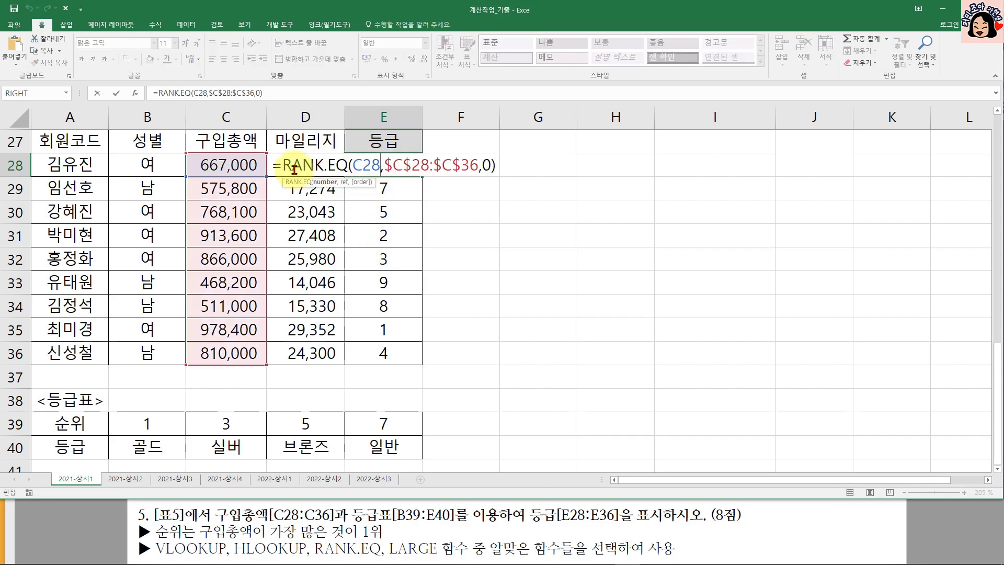
type("HL")
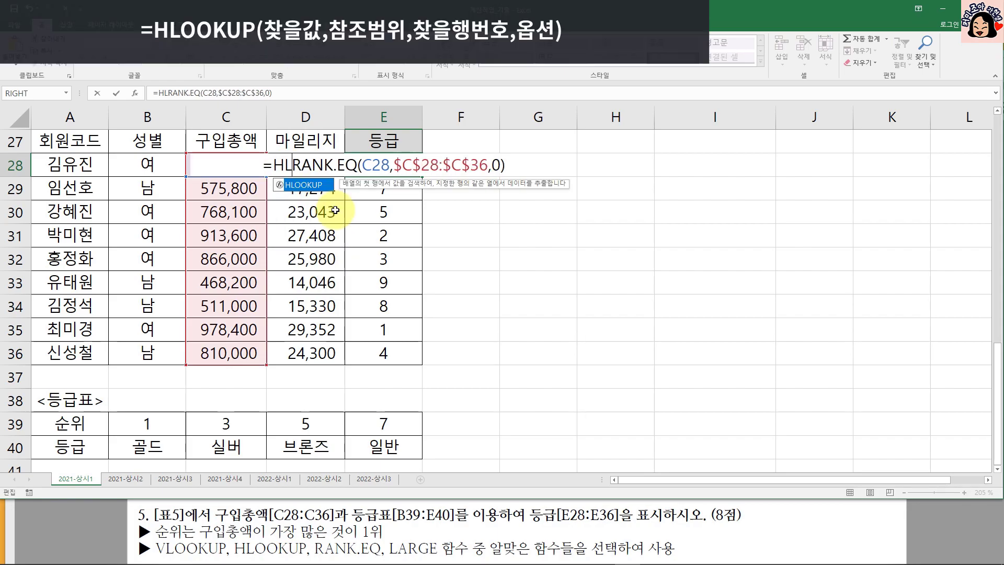
key("Tab")
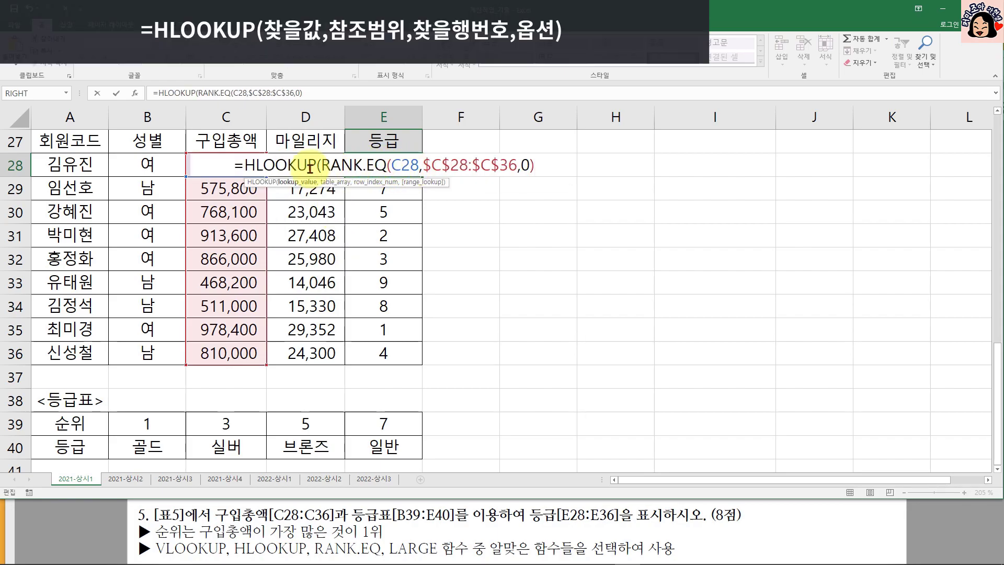
left_click_drag(323, 166, 545, 162)
left_click(549, 164)
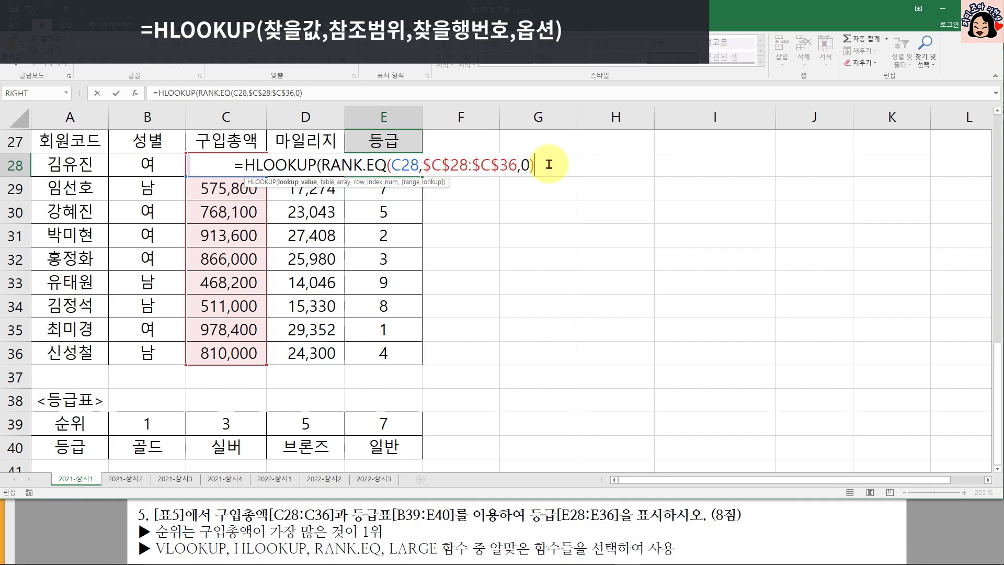
type(",")
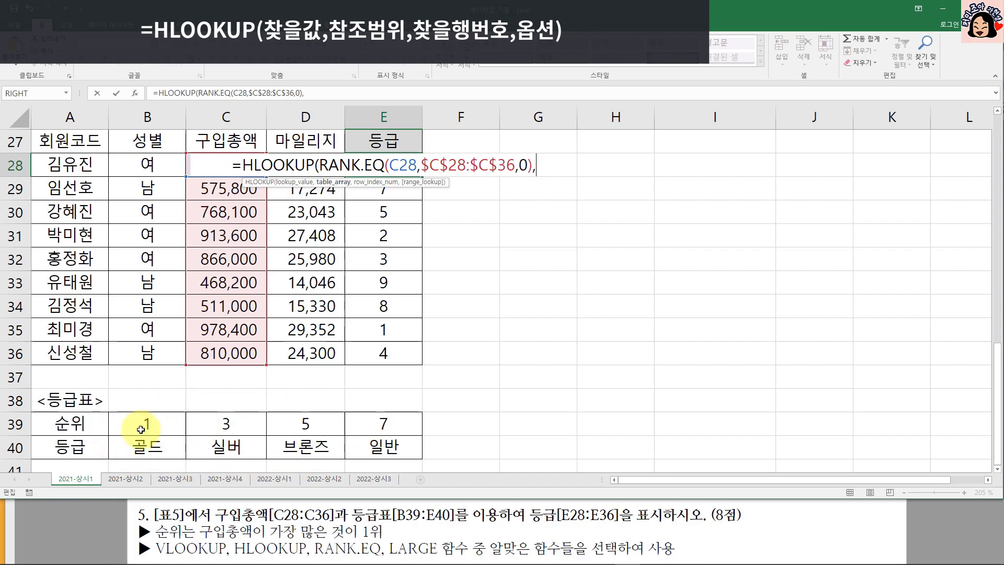
Step: Set the HLOOKUP table range to the grade table as $B$39:$E$40 and begin the row number argument
left_click_drag(149, 426, 416, 442)
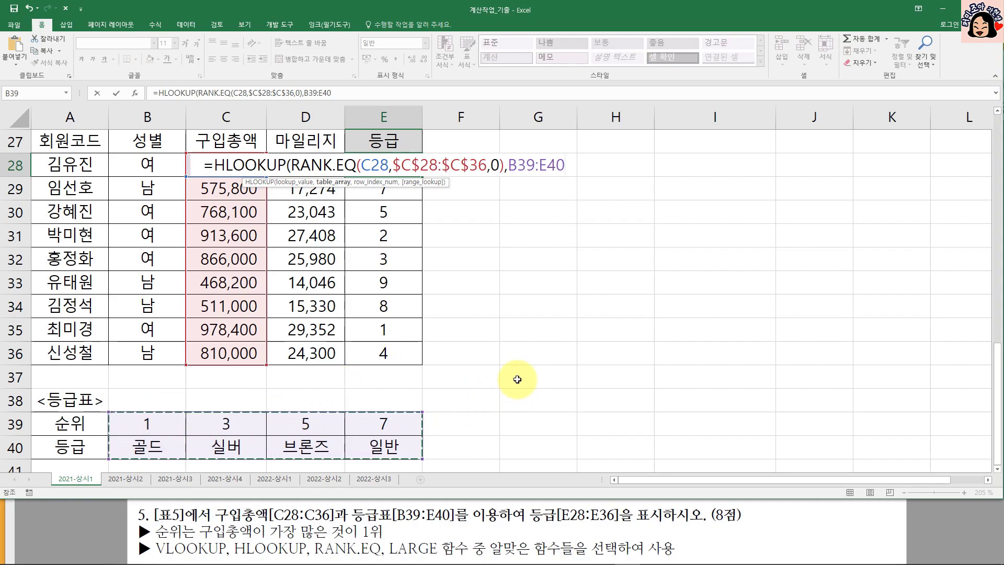
key("F4")
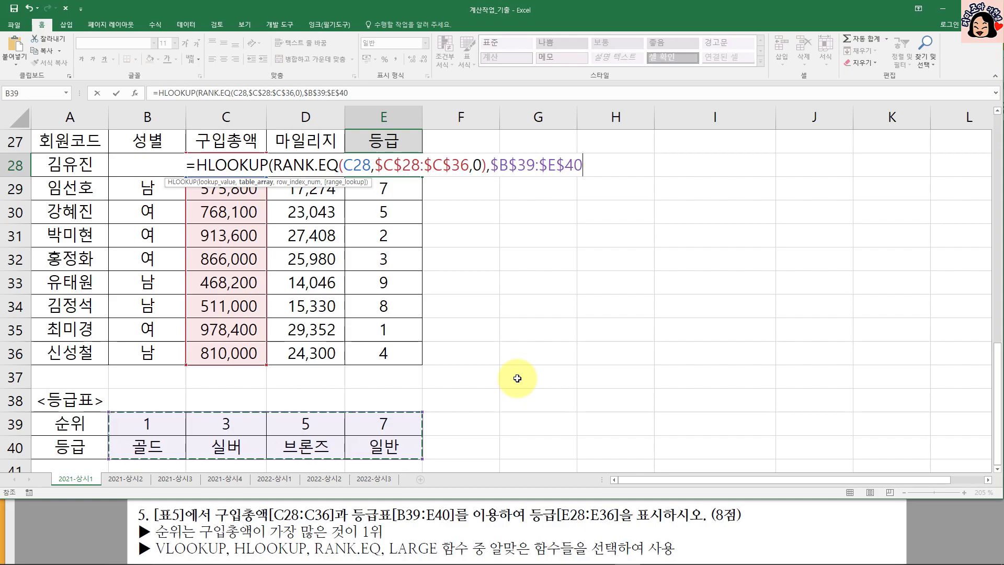
type(",")
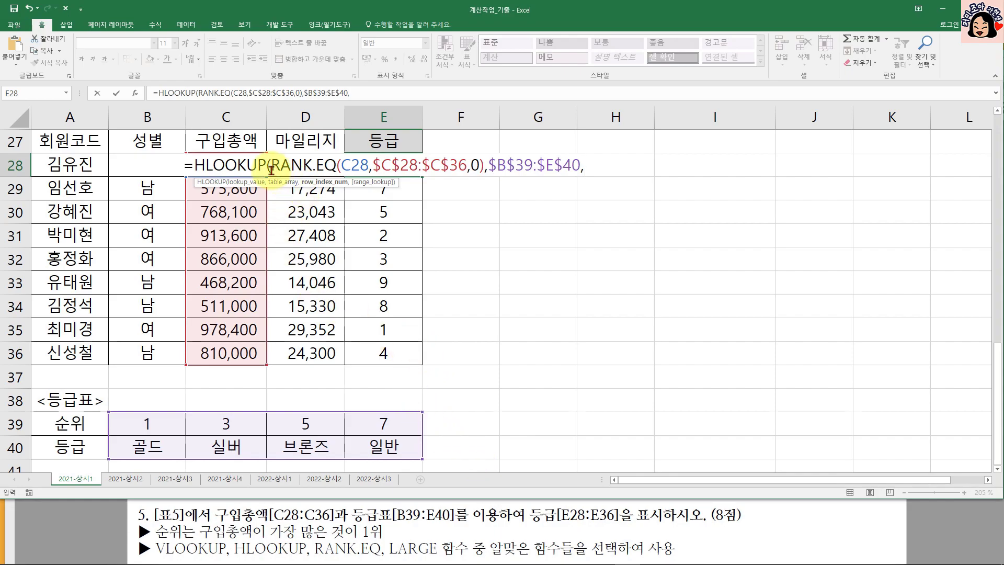
left_click_drag(270, 165, 576, 168)
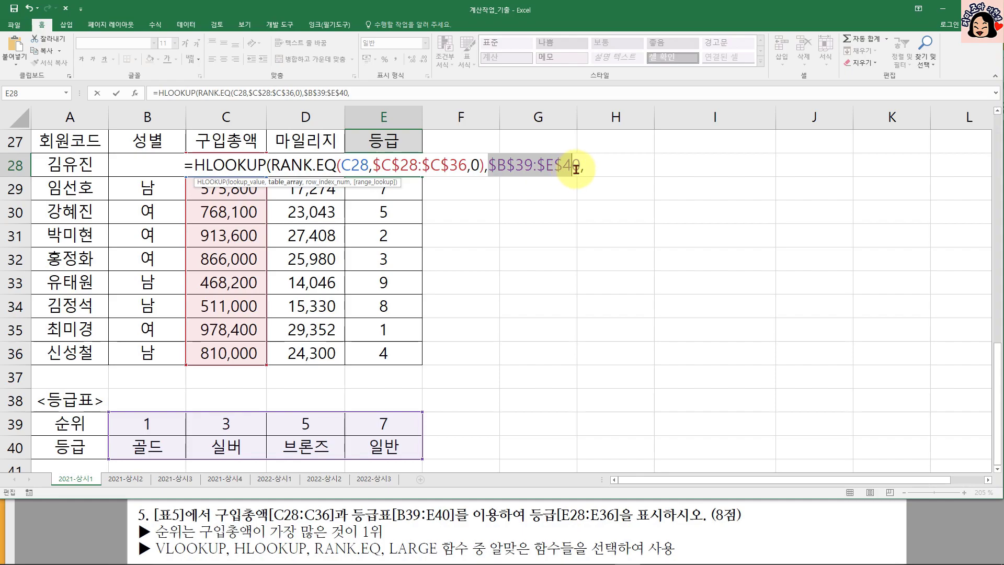
left_click(595, 167)
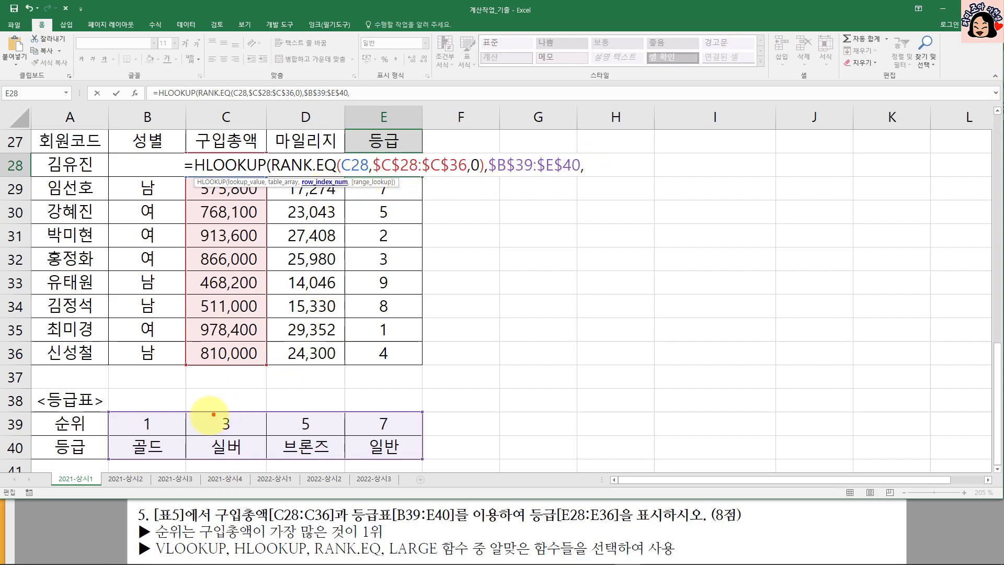
left_click_drag(129, 425, 411, 424)
left_click_drag(458, 402, 458, 425)
left_click_drag(151, 447, 371, 446)
left_click_drag(442, 443, 487, 458)
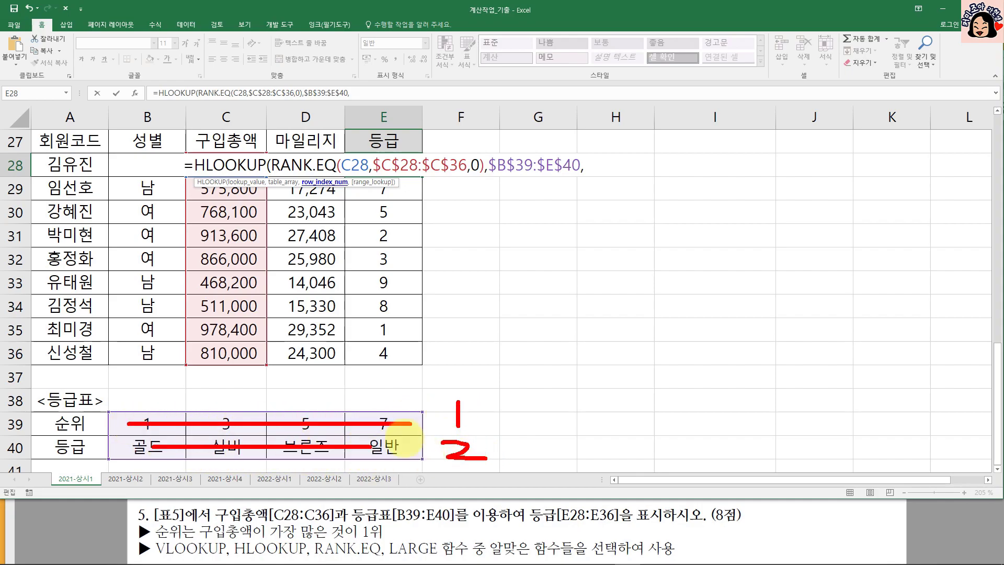
left_click_drag(458, 396, 458, 399)
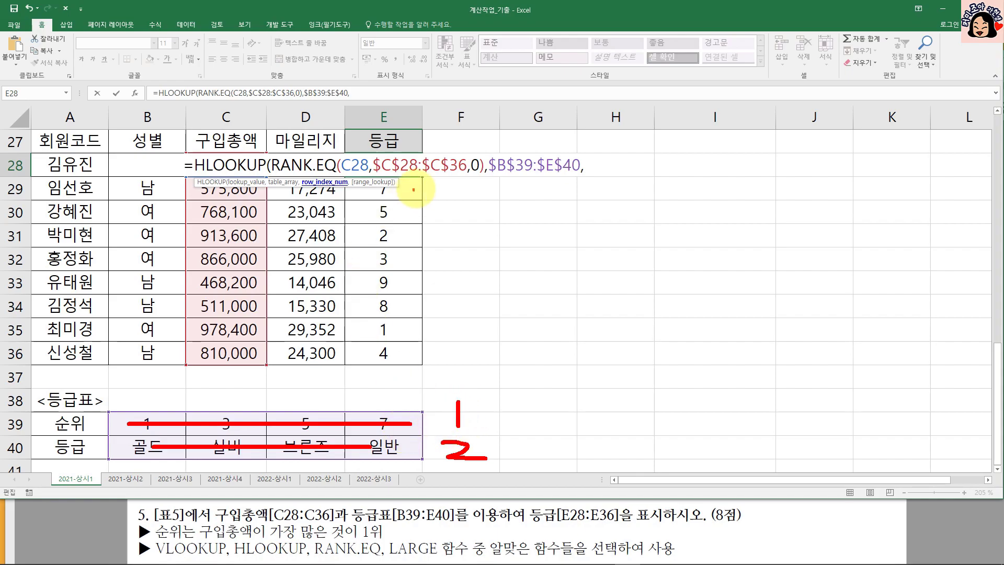
mouse_move(417, 199)
left_mouse_down()
mouse_move(391, 189)
mouse_move(454, 194)
left_mouse_up()
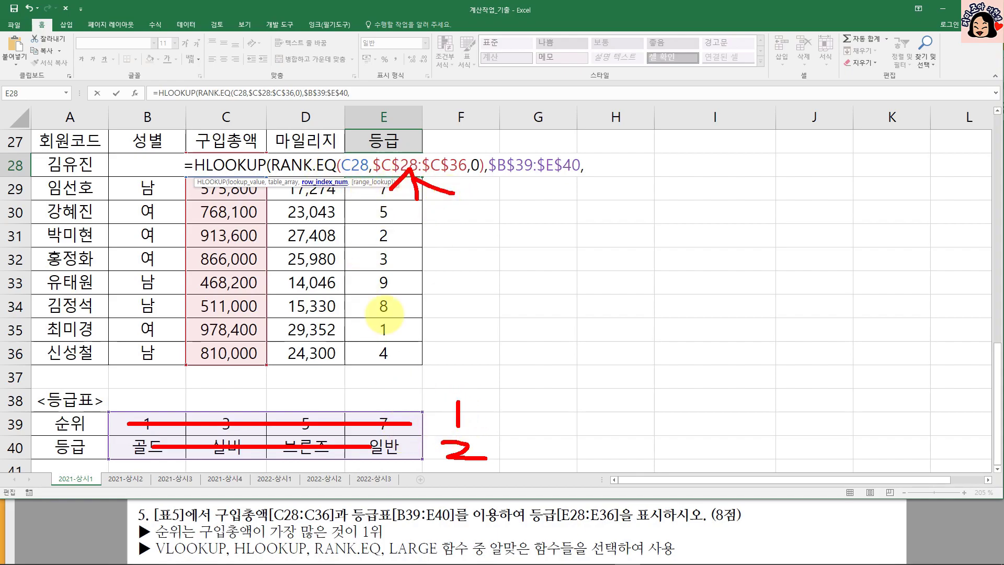
left_click_drag(135, 437, 150, 461)
left_click_drag(419, 438, 423, 458)
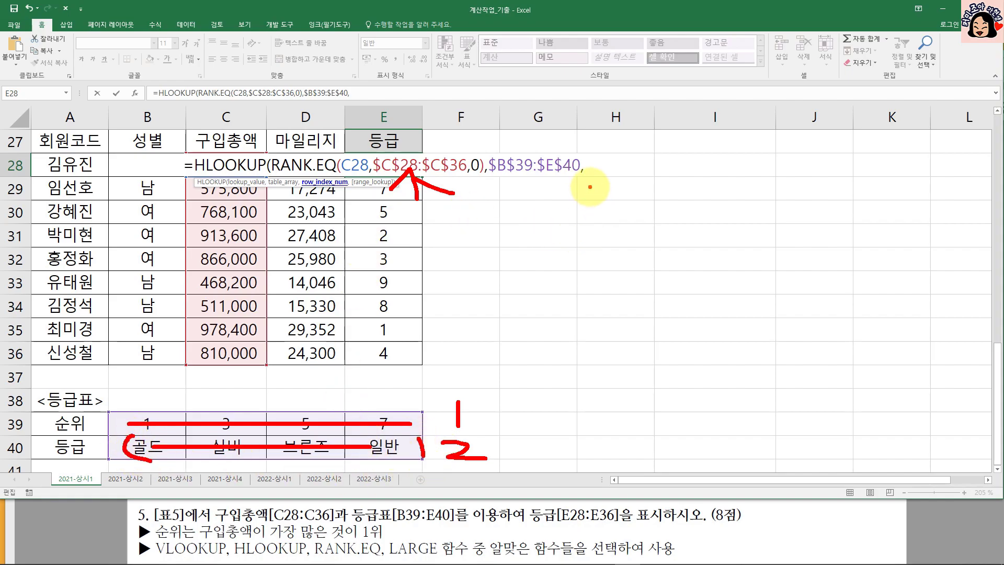
key("Escape")
Step: Complete E28's HLOOKUP with row number 2 and approximate match TRUE, and fill the formula down through E36
type("2")
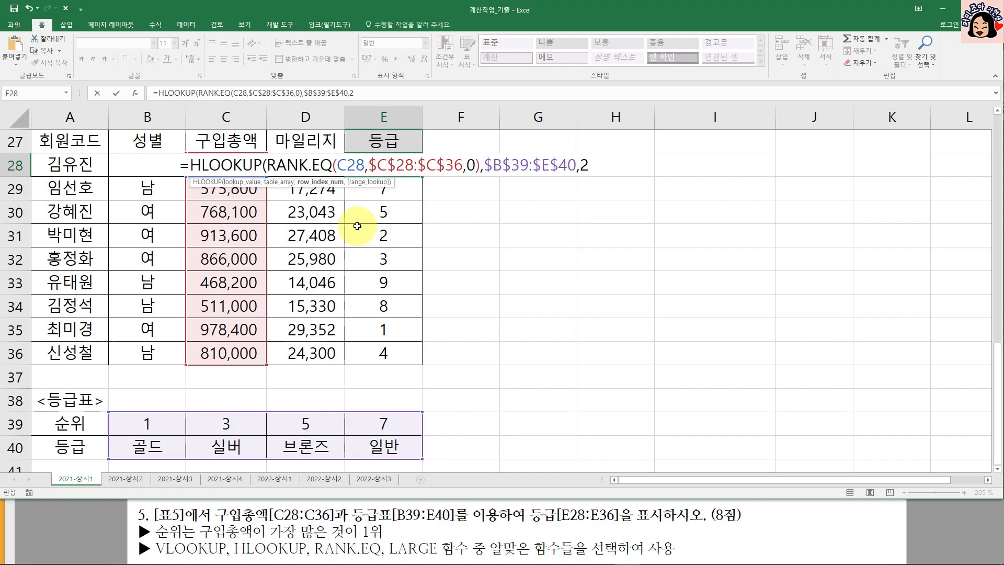
type(",")
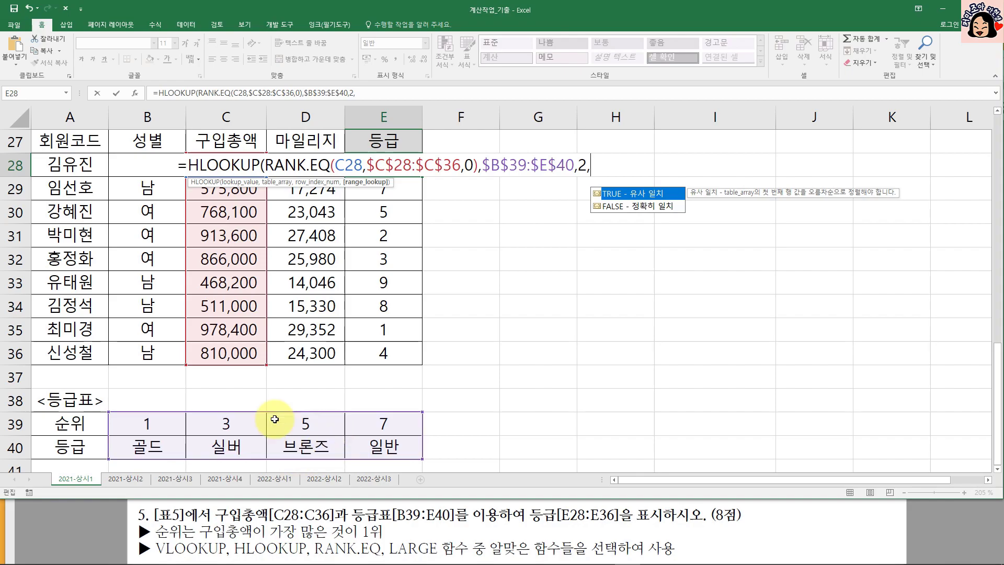
double_click(645, 200)
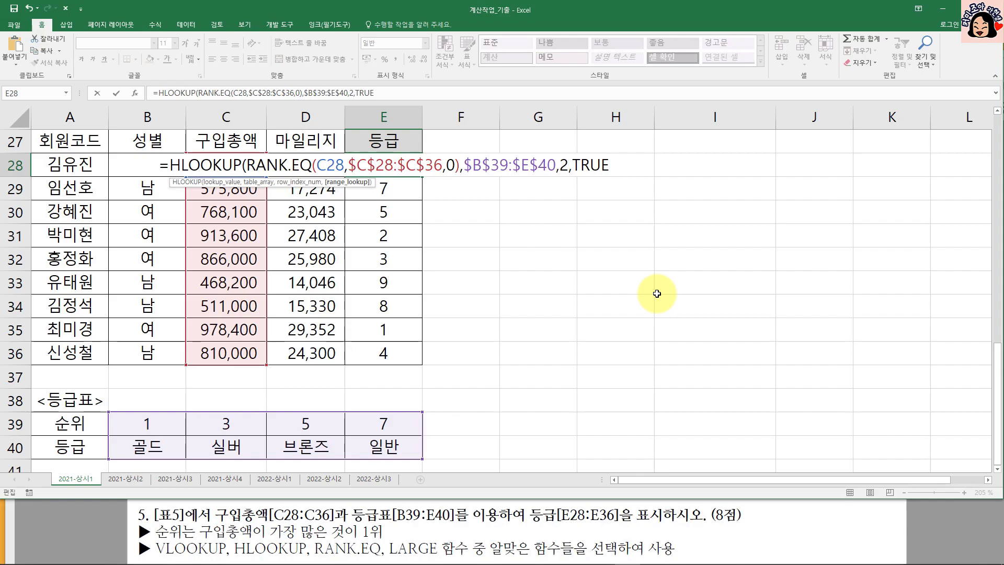
type(")")
key("ctrl+Return")
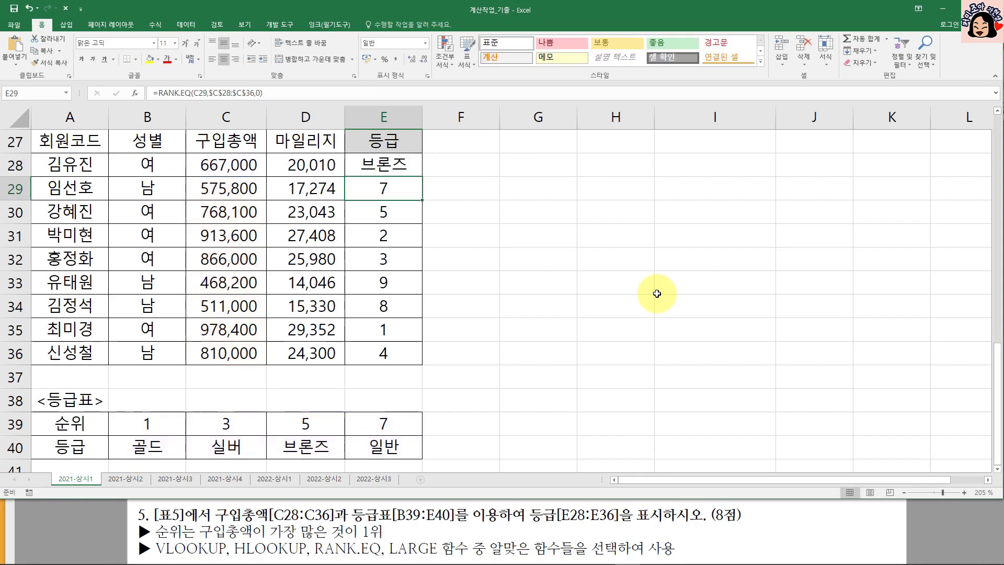
double_click(422, 177)
left_click(397, 172)
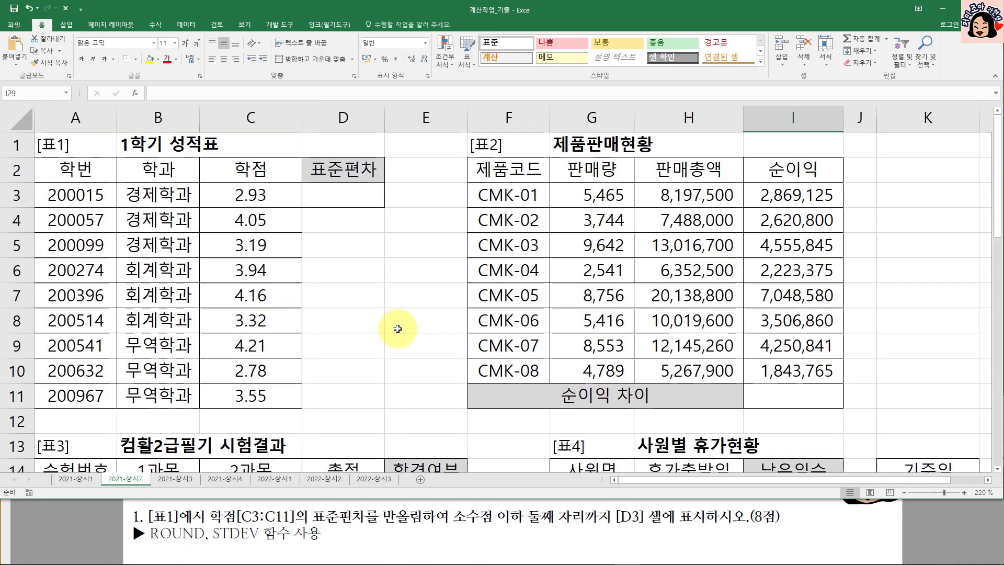
Step: Check the 학점 values in C3:C11 of 표1 on sheet 2021-상시2 and start an STDEV formula in D3
left_click(340, 194)
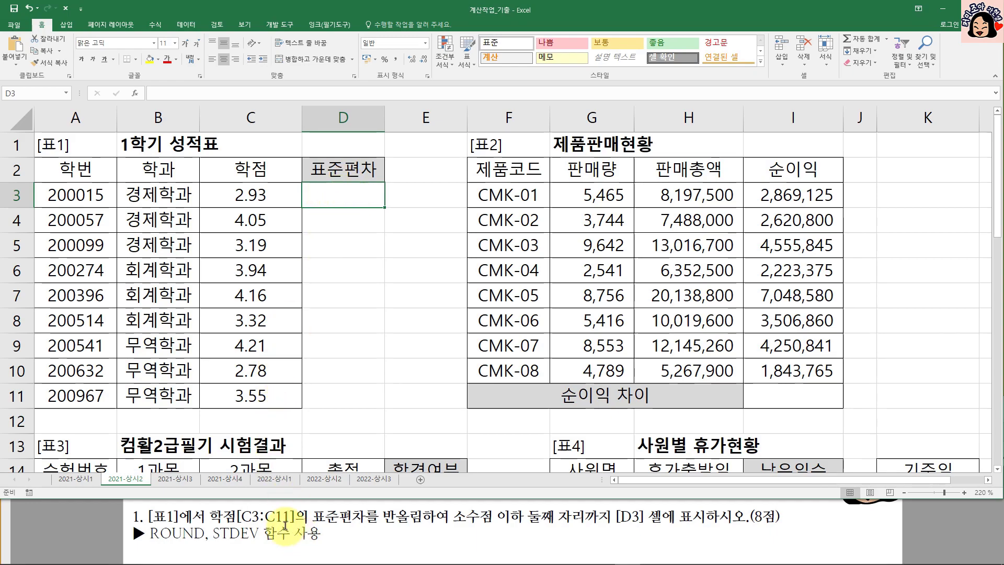
left_click(250, 197)
left_click_drag(252, 236, 254, 394)
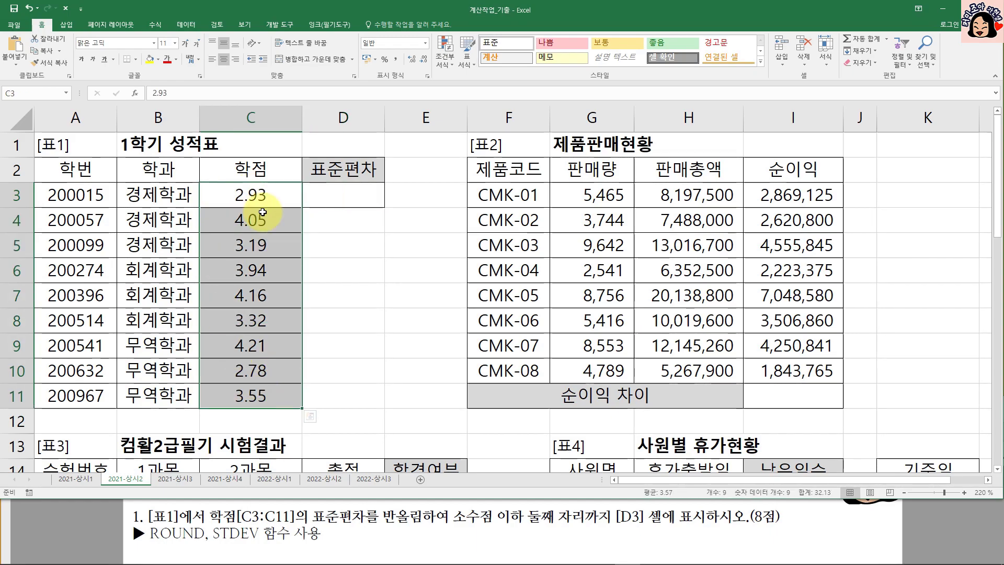
left_click(360, 194)
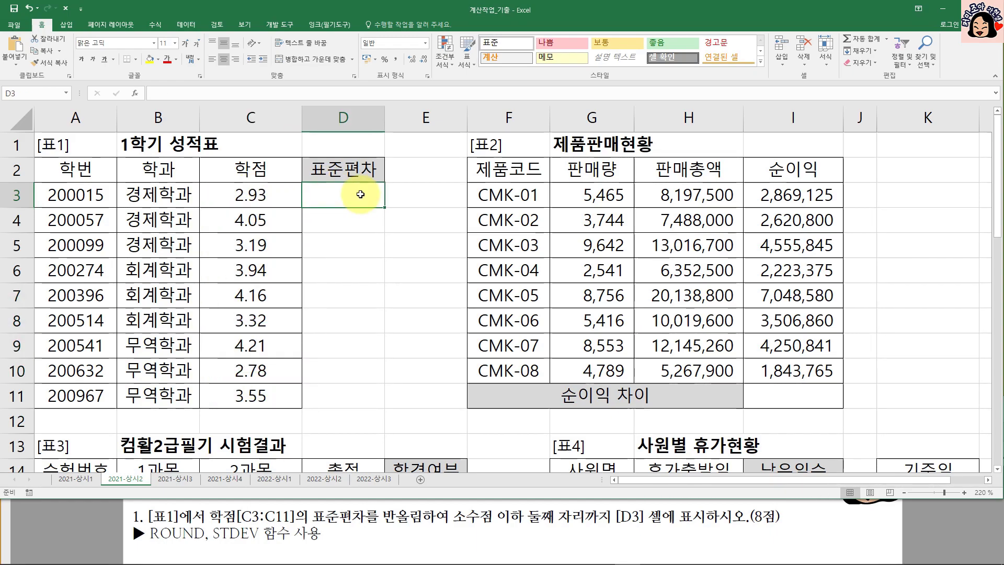
type("=ST")
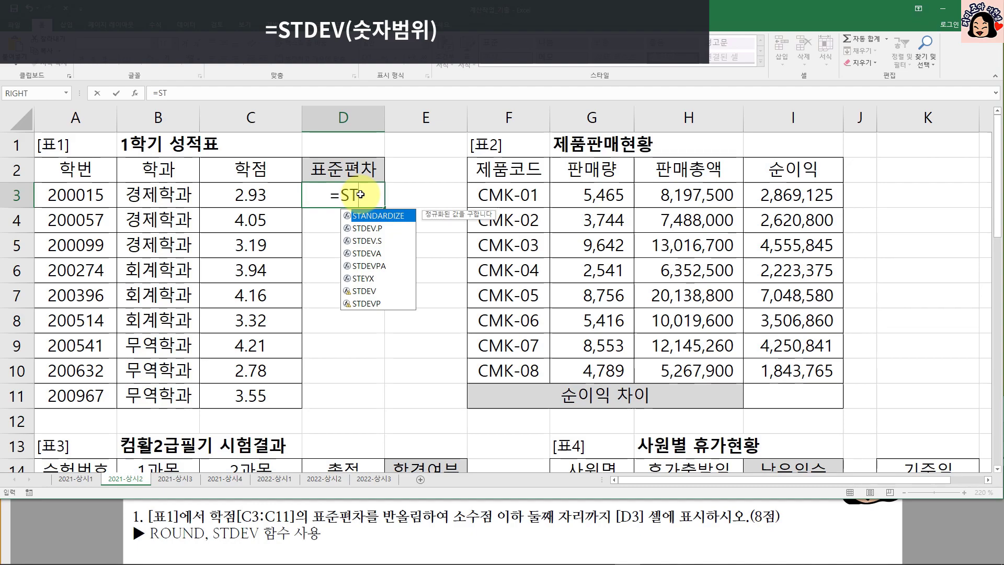
key("Down")
key("Down")
key("Down")
key("Down")
key("Down")
key("Down")
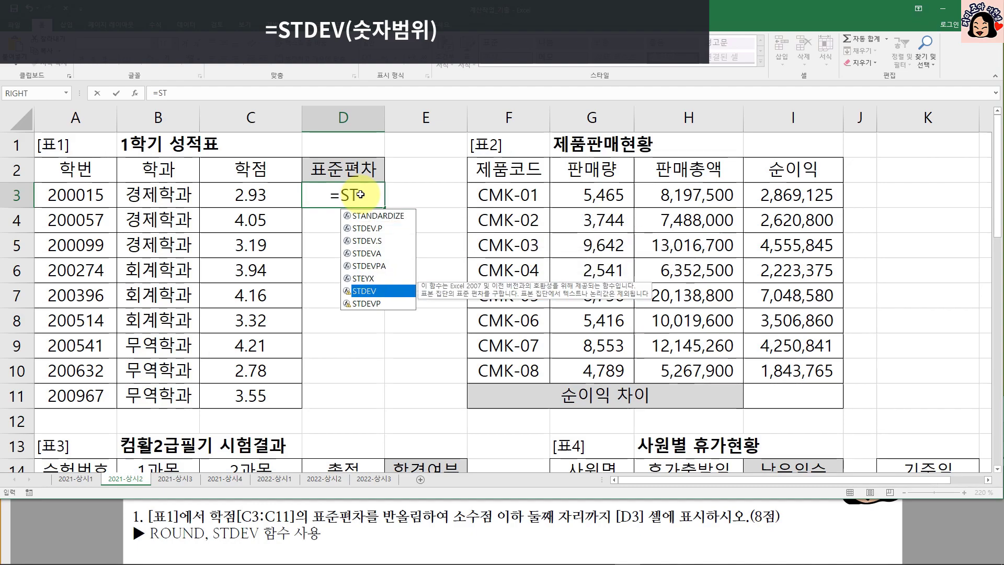
key("Tab")
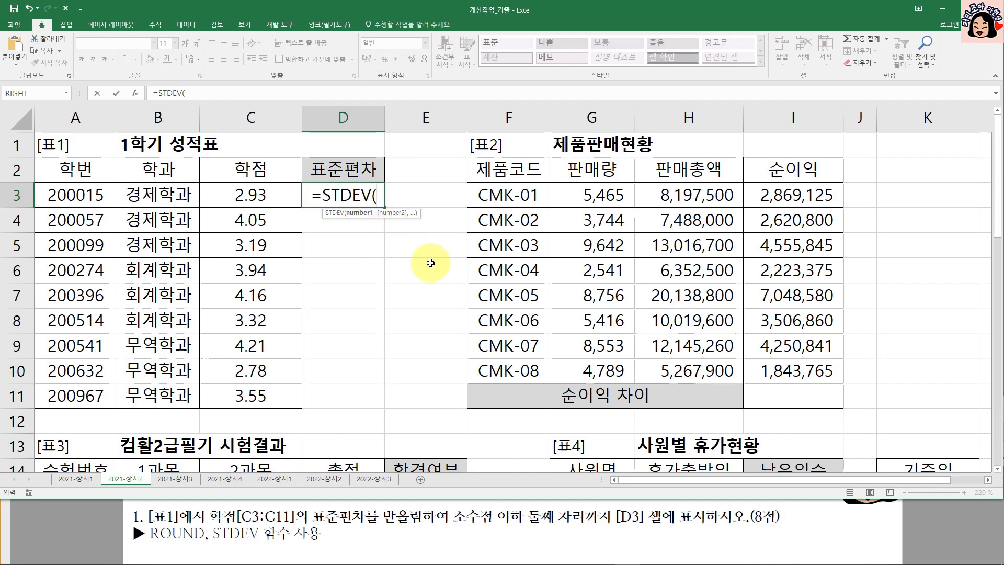
Step: Use the 학점 range C3:C11 as the STDEV argument and accept =STDEV(C3:C11) in D3
left_click_drag(246, 195, 256, 396)
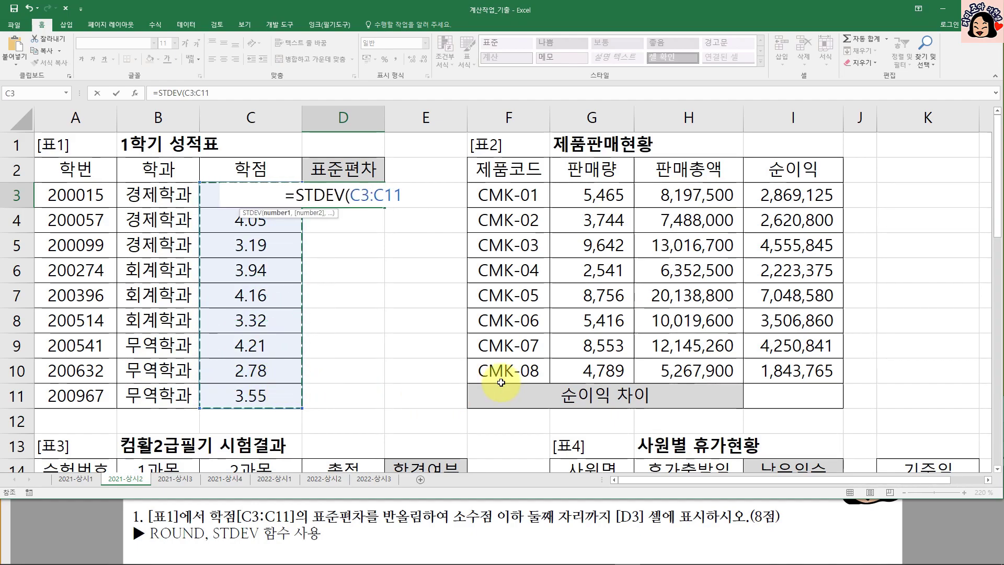
type(")")
key("ctrl+Return")
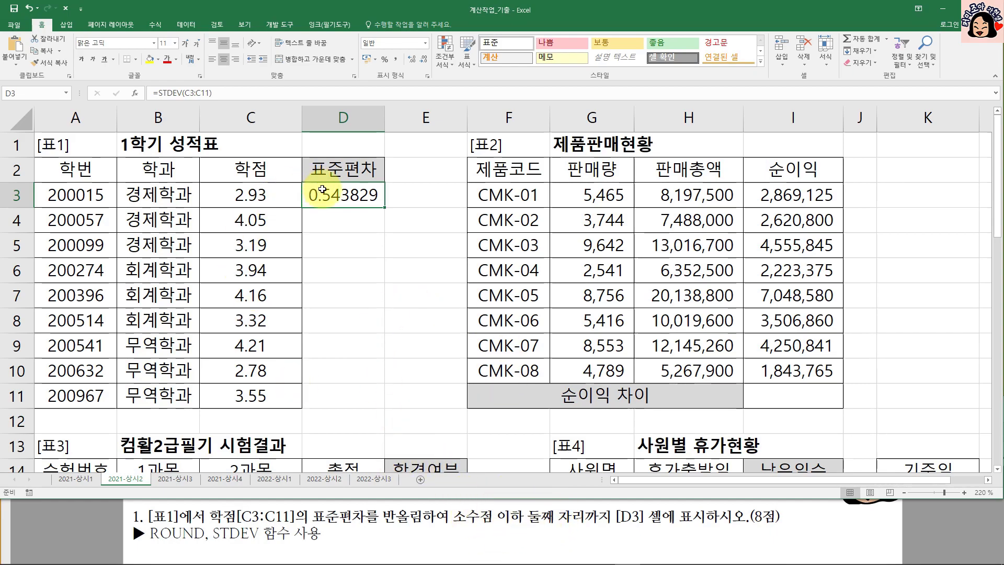
Step: Wrap D3's STDEV formula in ROUND with 2 decimal places, giving =ROUND(STDEV(C3:C11),2)
double_click(343, 194)
left_click_drag(293, 194, 451, 198)
left_click(292, 196)
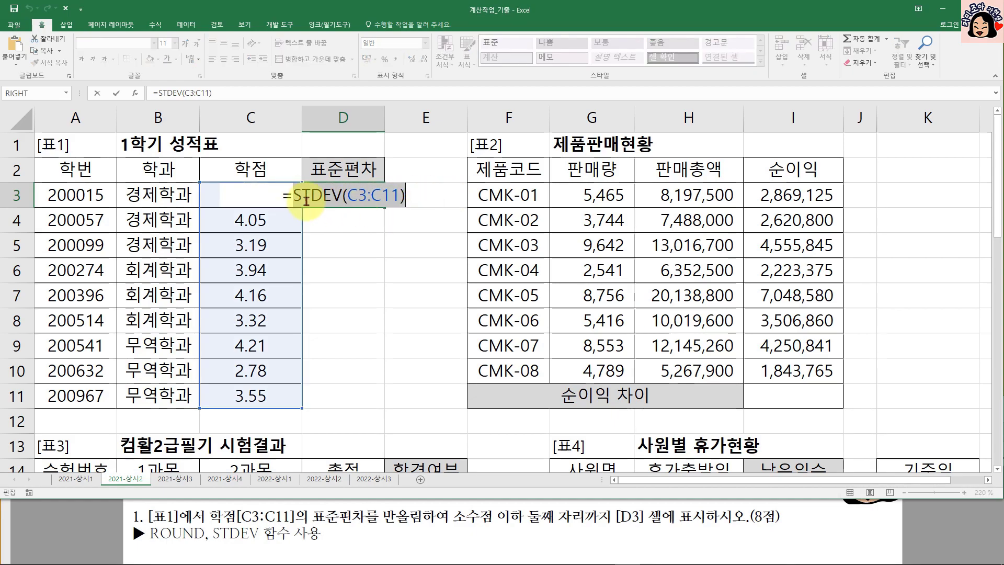
type("ROUND(")
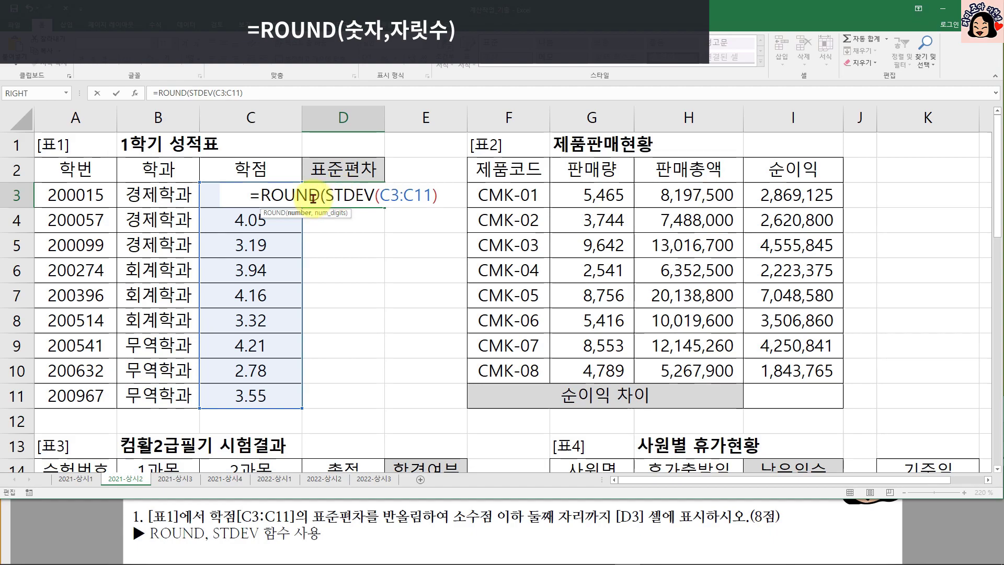
left_click(449, 199)
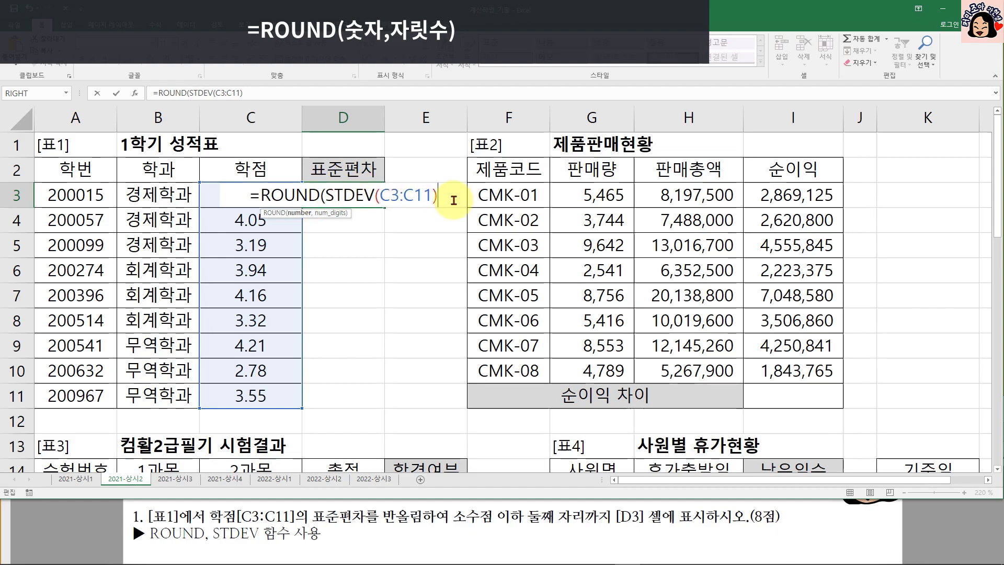
type(",")
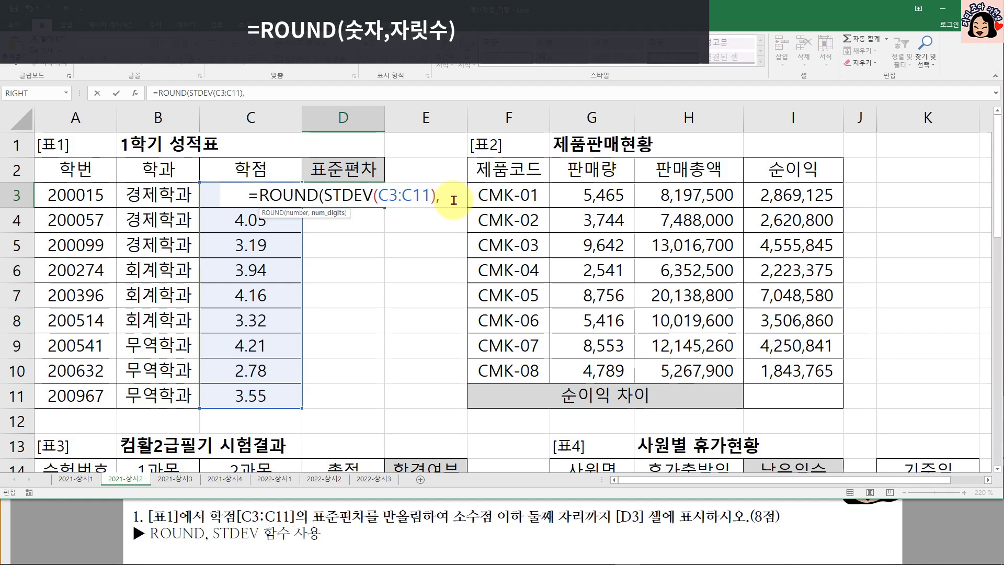
left_click_drag(325, 195, 415, 197)
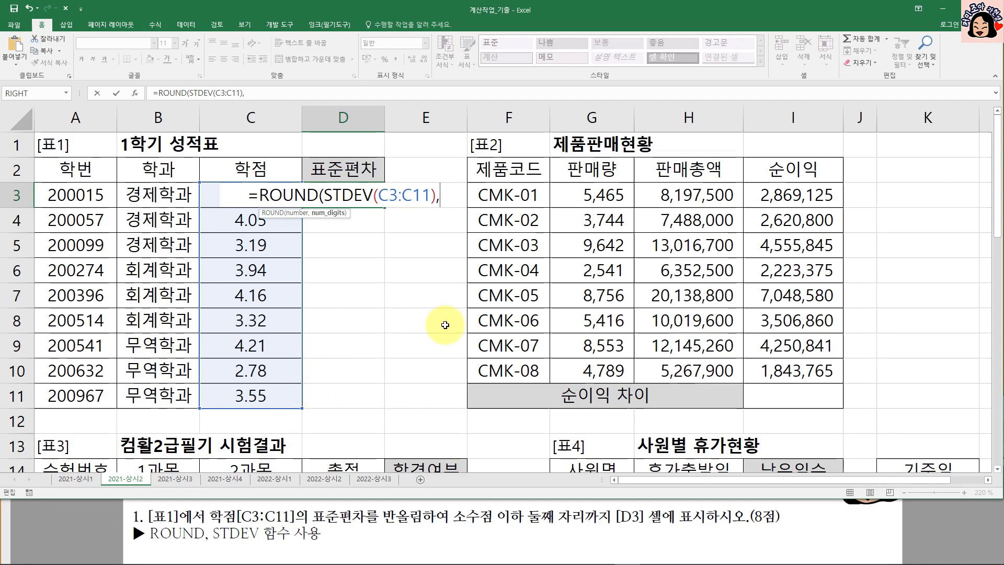
type("2")
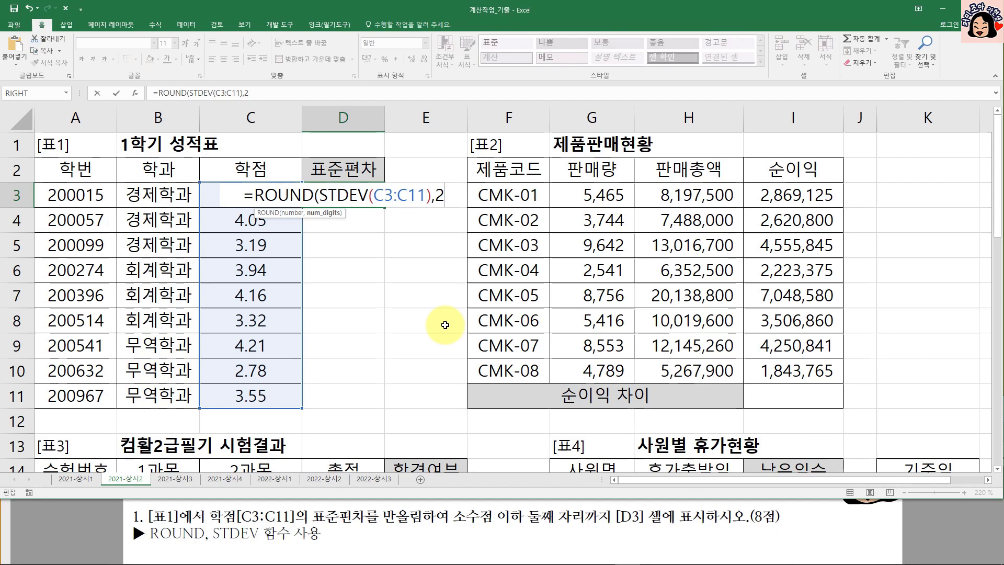
type(")")
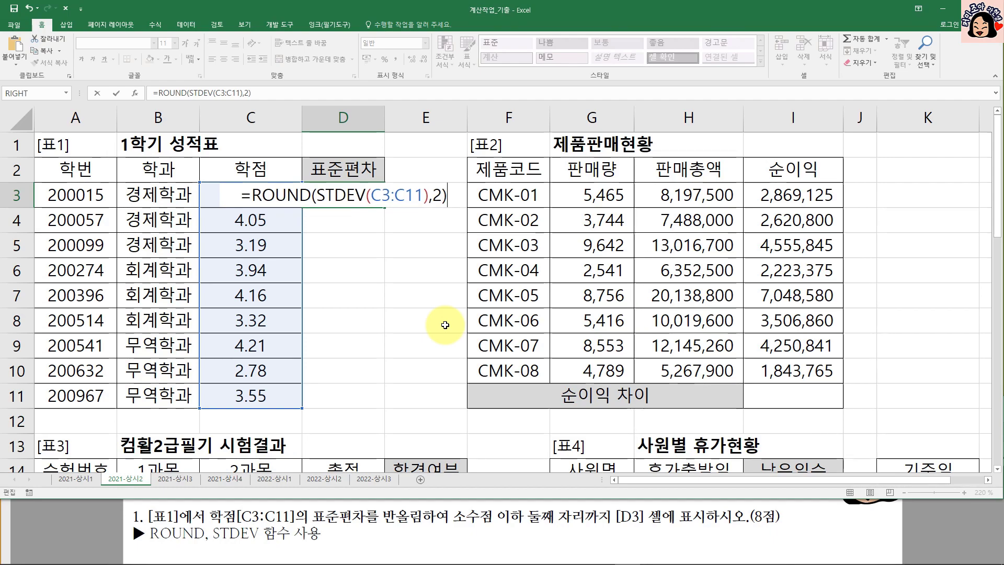
key("ctrl+Return")
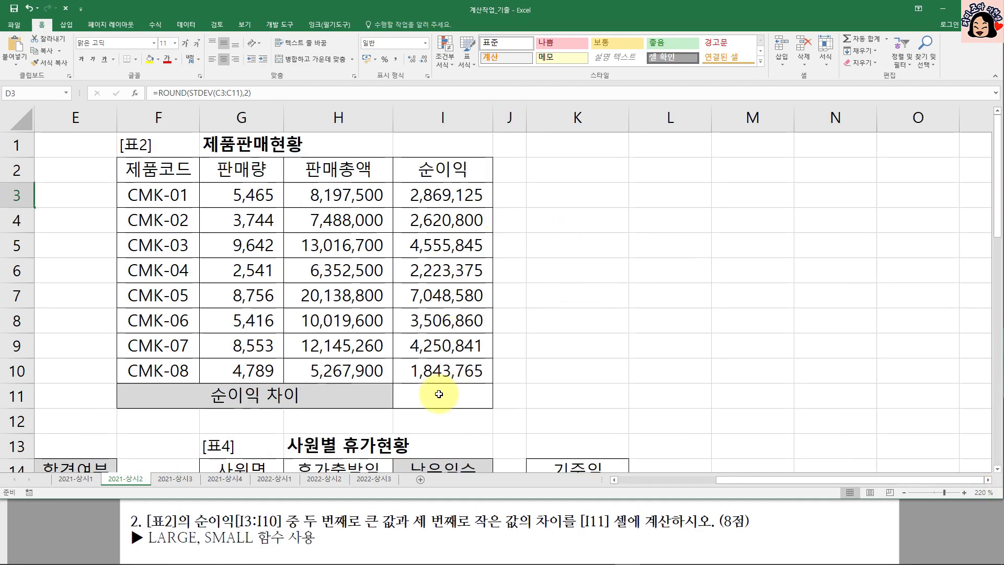
Step: Enter =LARGE(I3:I10,2) in I11 to get the second-largest 순이익 value of 표2
left_click(439, 394)
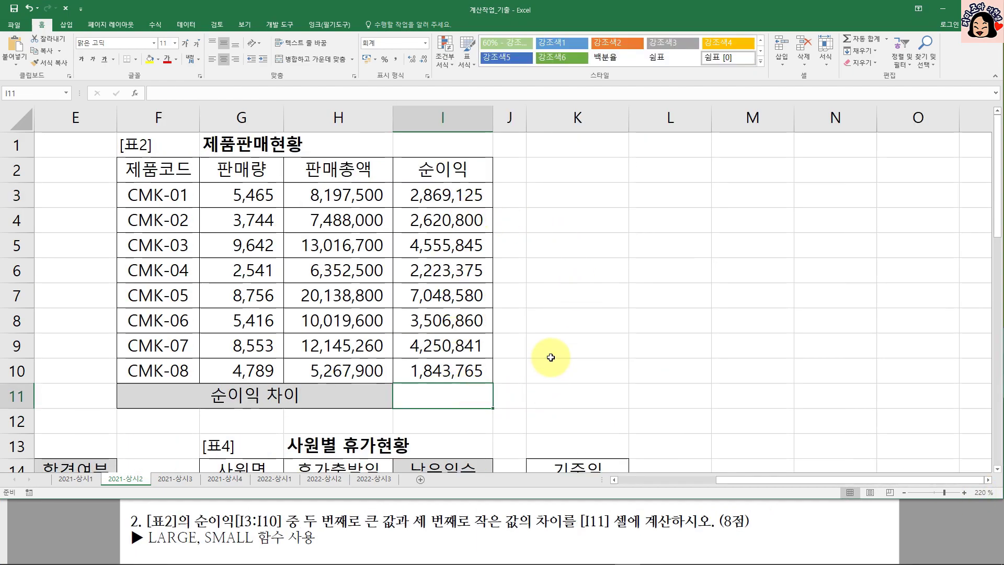
left_click_drag(454, 196, 451, 374)
left_click(459, 398)
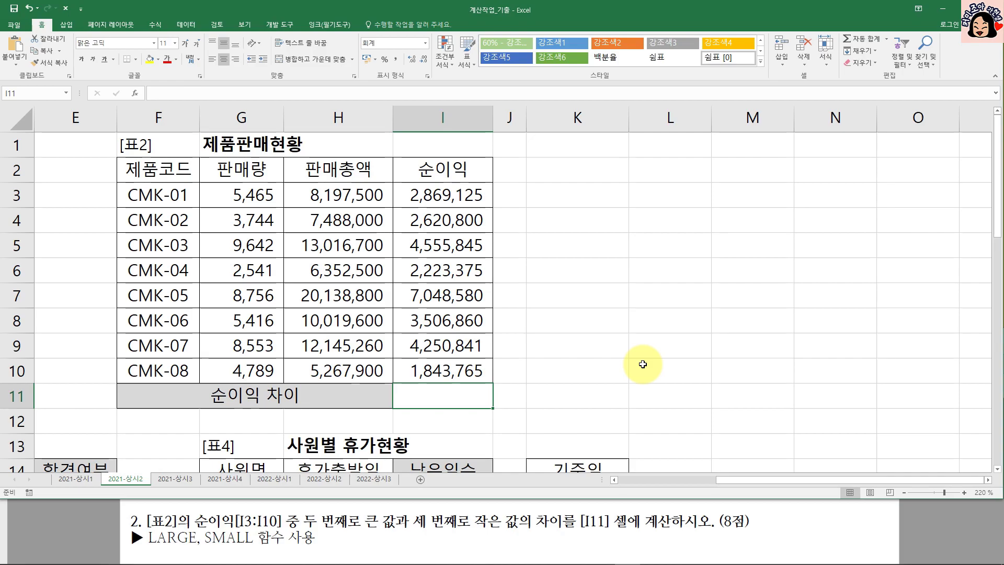
type("=L")
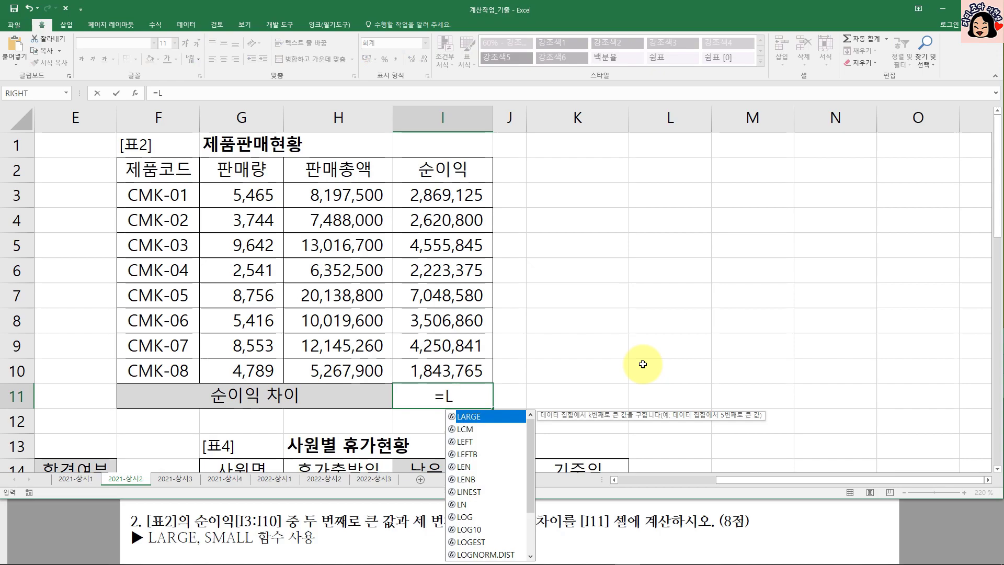
key("Tab")
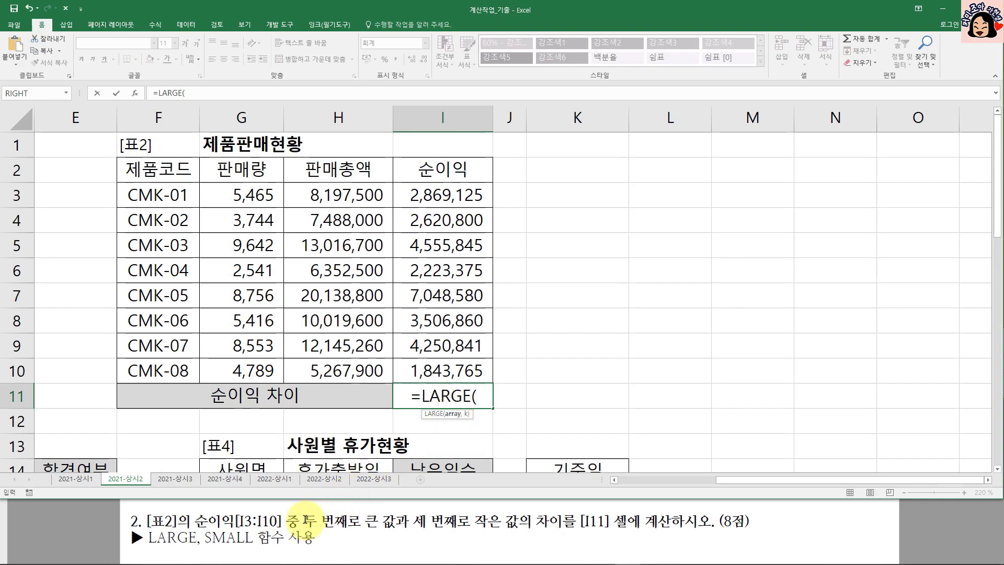
left_click_drag(416, 188, 446, 370)
type(",2)")
key("Return")
key("Up")
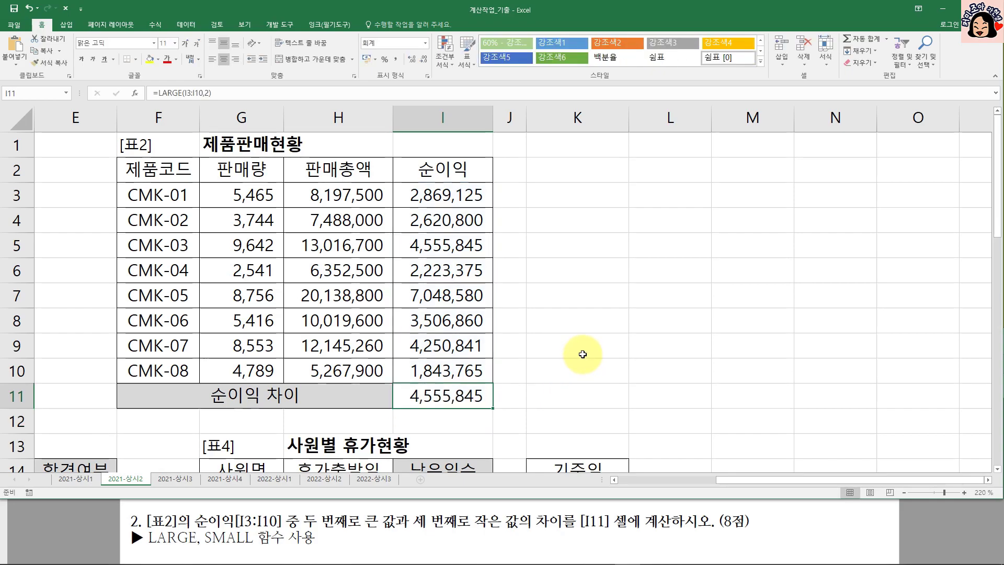
Step: Extend I11's formula to subtract the third-smallest 순이익, giving =LARGE(I3:I10,2)-SMALL(I3:I10,3)
double_click(475, 400)
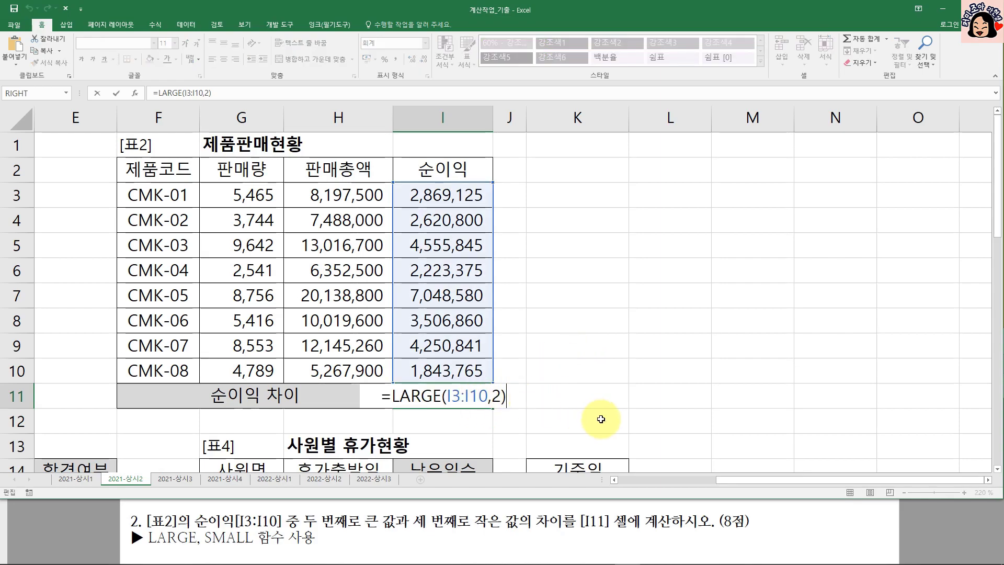
type("-SMALL(")
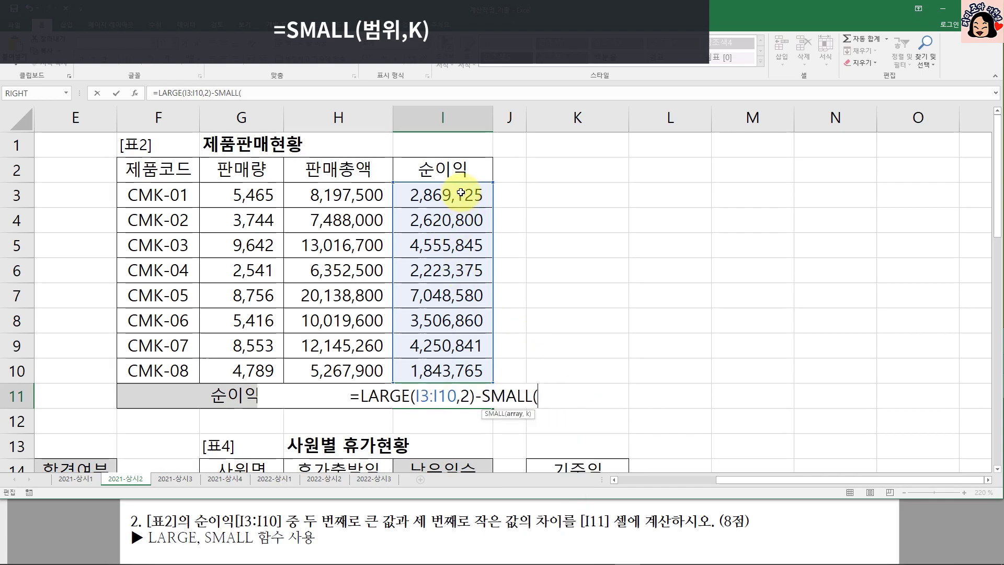
left_click_drag(460, 195, 461, 364)
type(",")
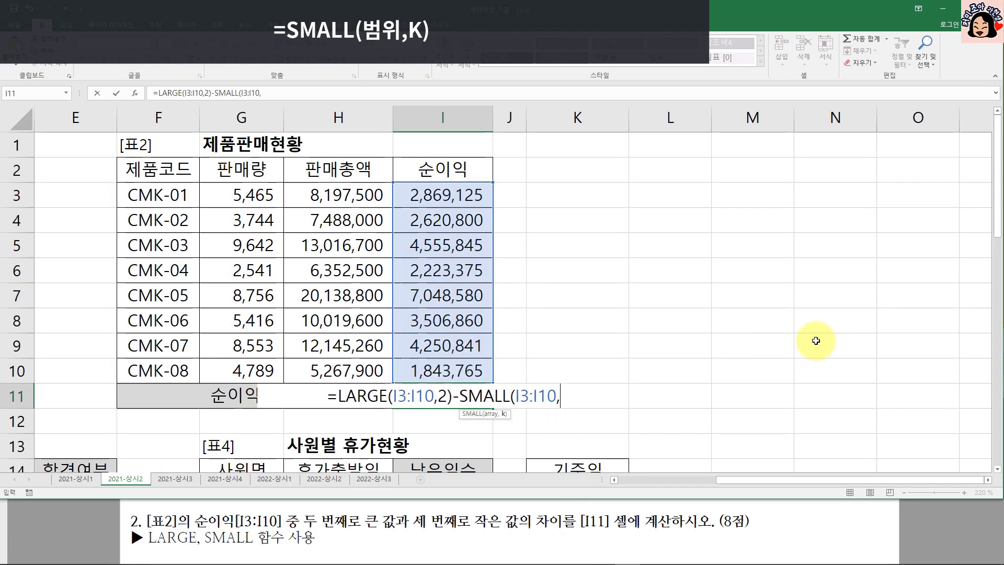
type("3)")
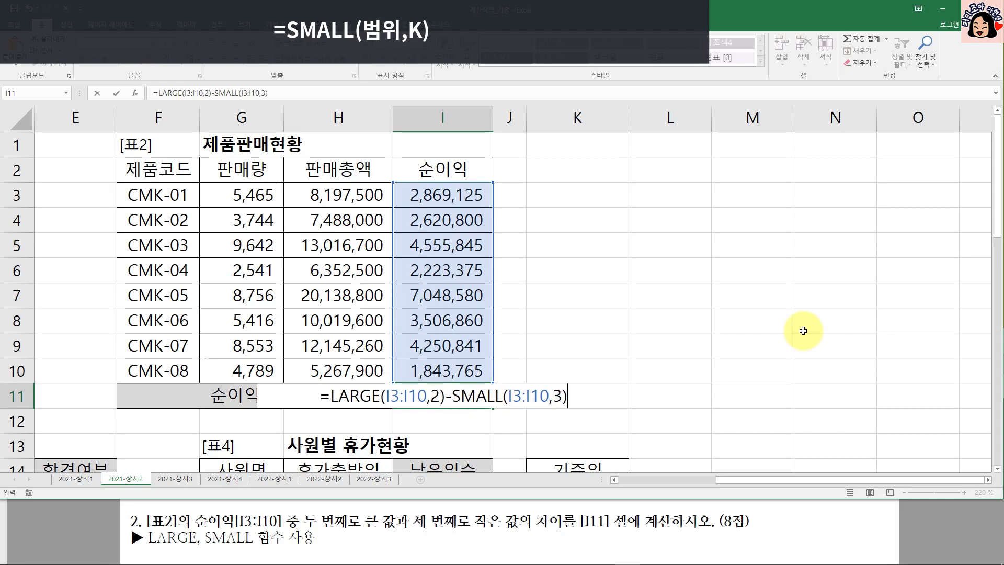
left_click_drag(331, 396, 570, 398)
left_click_drag(452, 399, 443, 405)
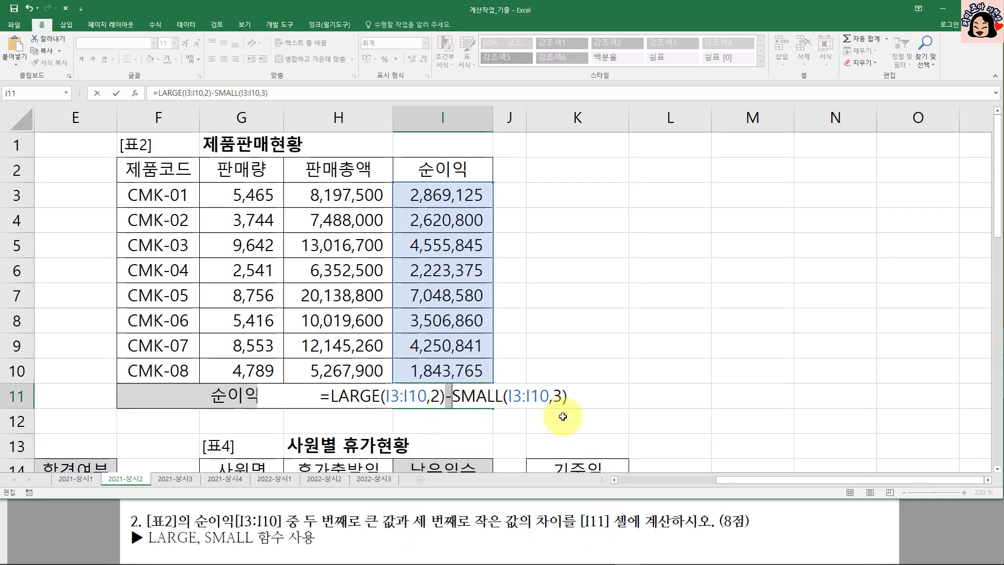
key("Return")
left_click(457, 396)
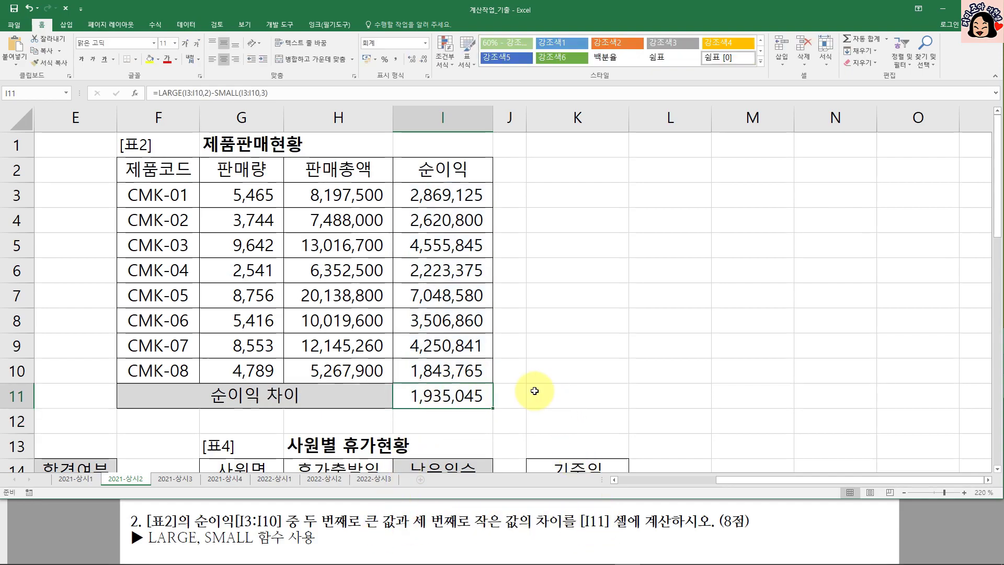
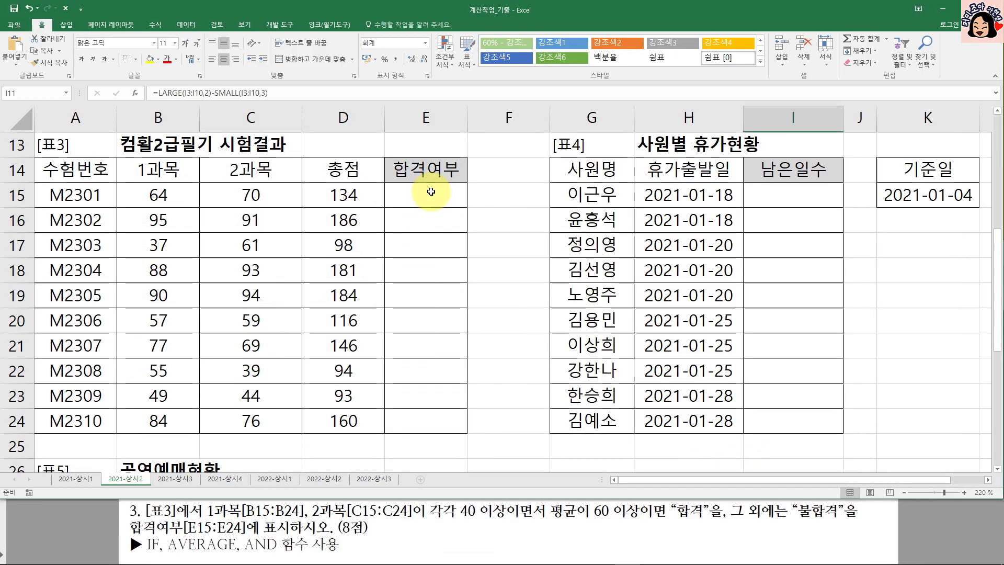
Step: Review the M2301 row's scores in 표3 and select its 합격여부 cell E15
left_click(431, 191)
left_click_drag(88, 194, 337, 190)
left_click(408, 190)
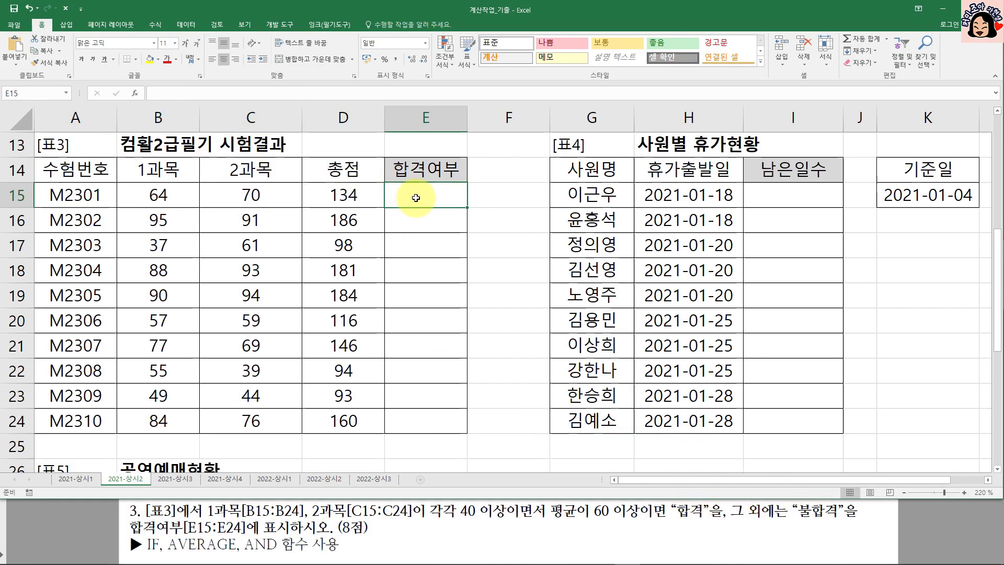
type("=IF(")
left_click(135, 93)
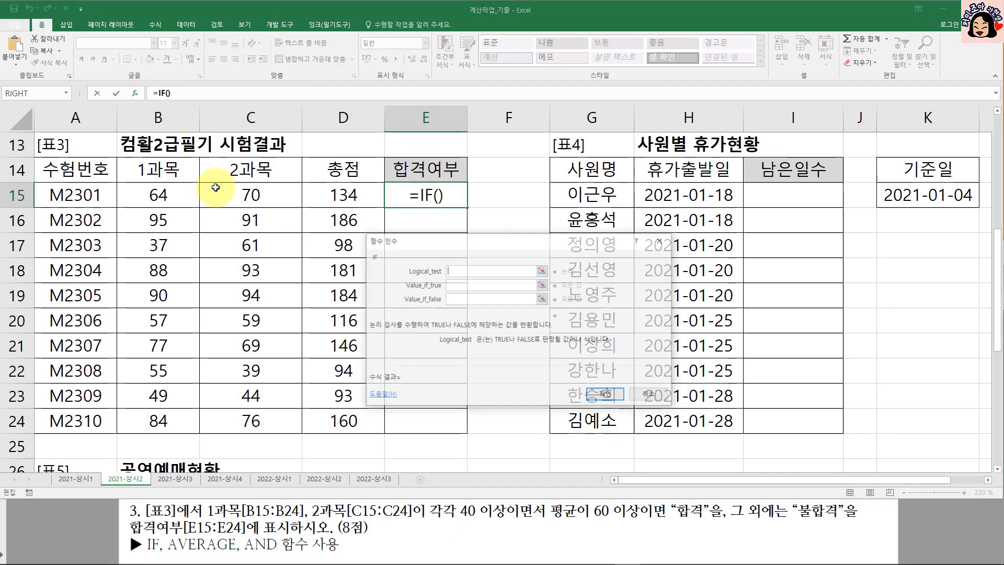
left_click(465, 287)
type("합격")
key("Tab")
type("불합격")
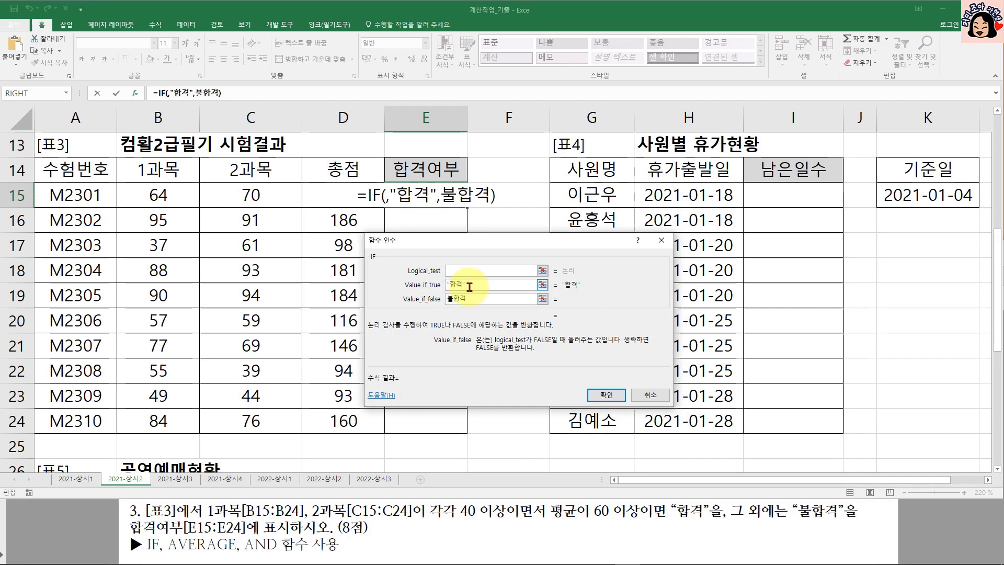
left_click(446, 270)
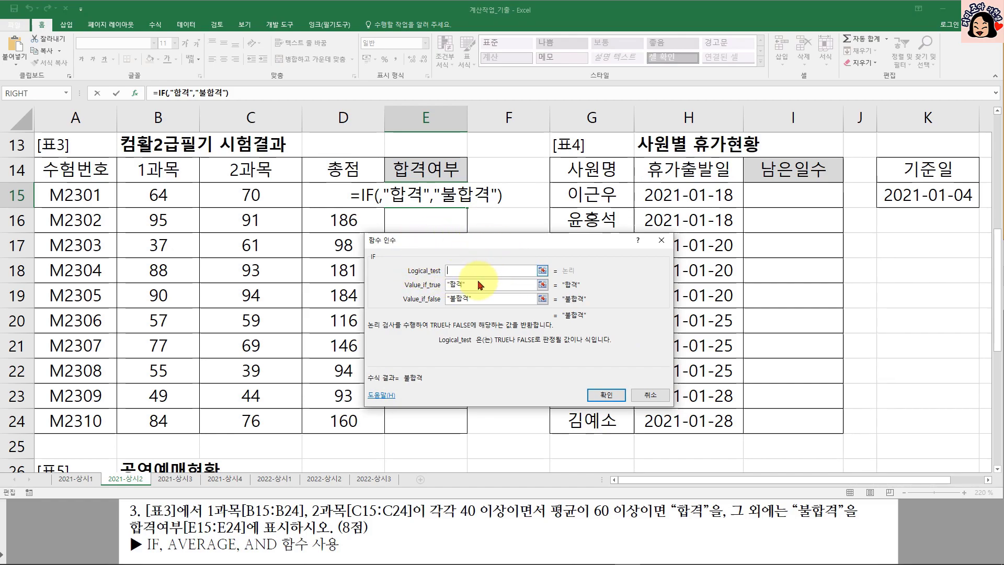
key("Tab")
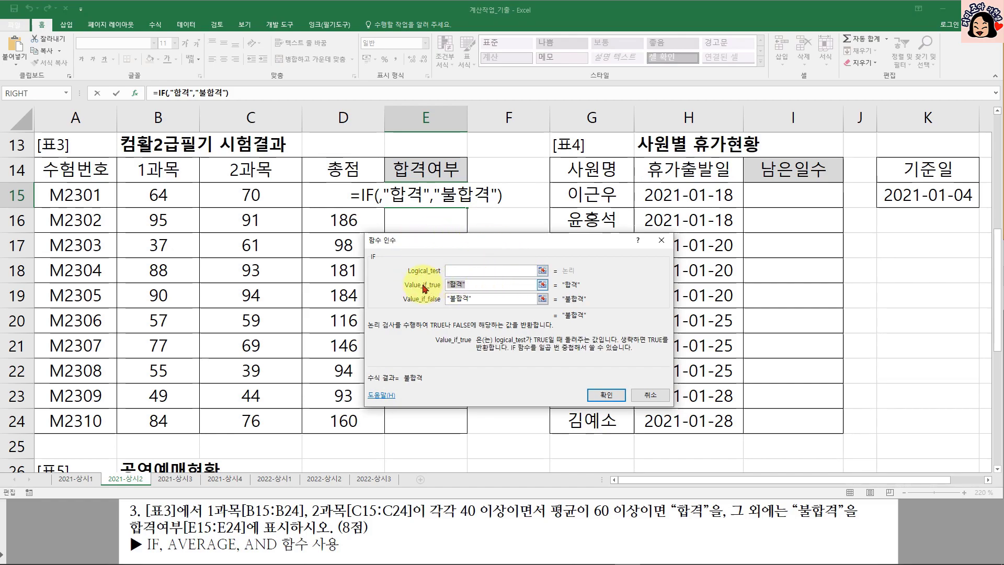
key("Tab")
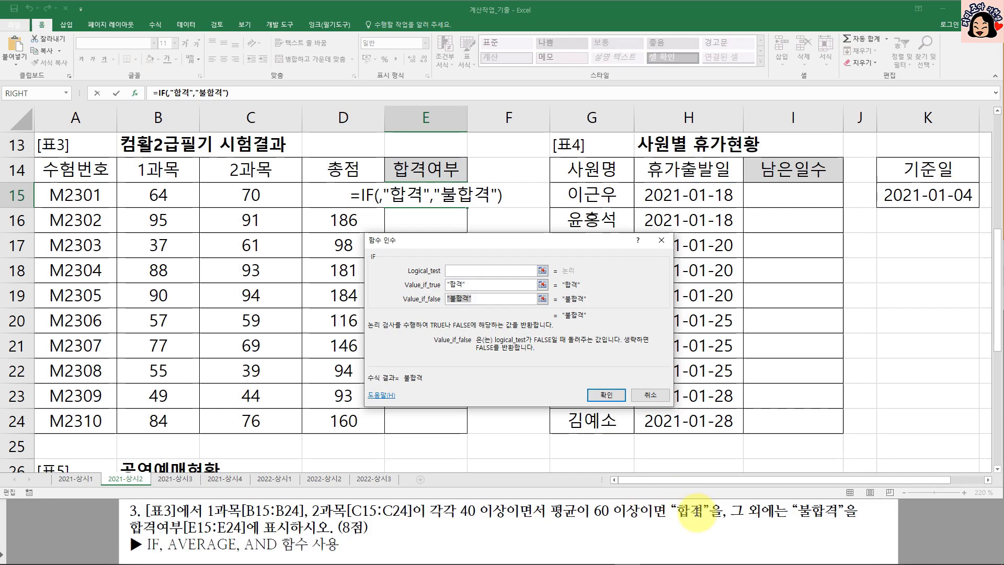
left_click(650, 395)
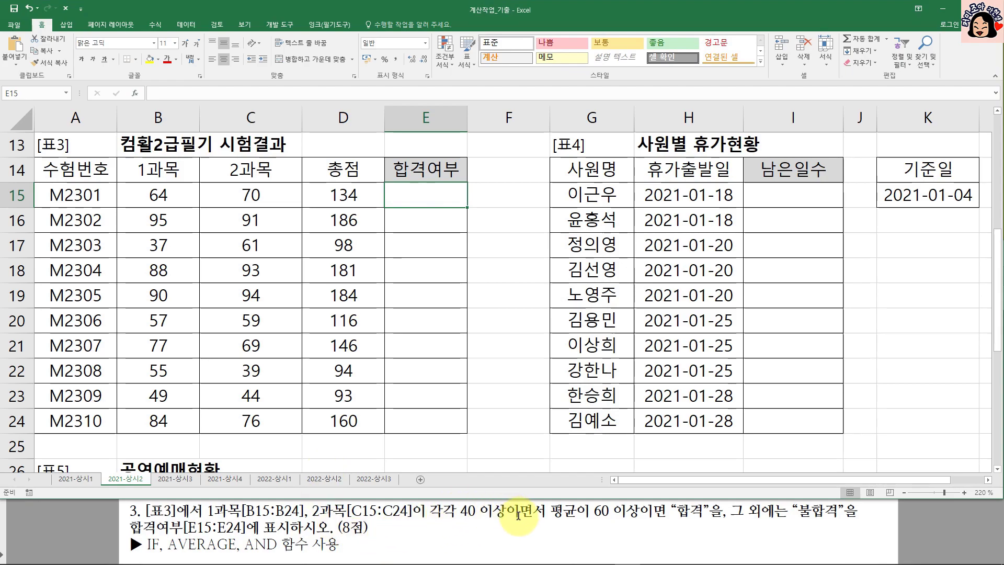
Step: Begin E15's pass/fail formula with IF and AND, requiring B15>=40 and C15>=40 as the first two conditions
type("=")
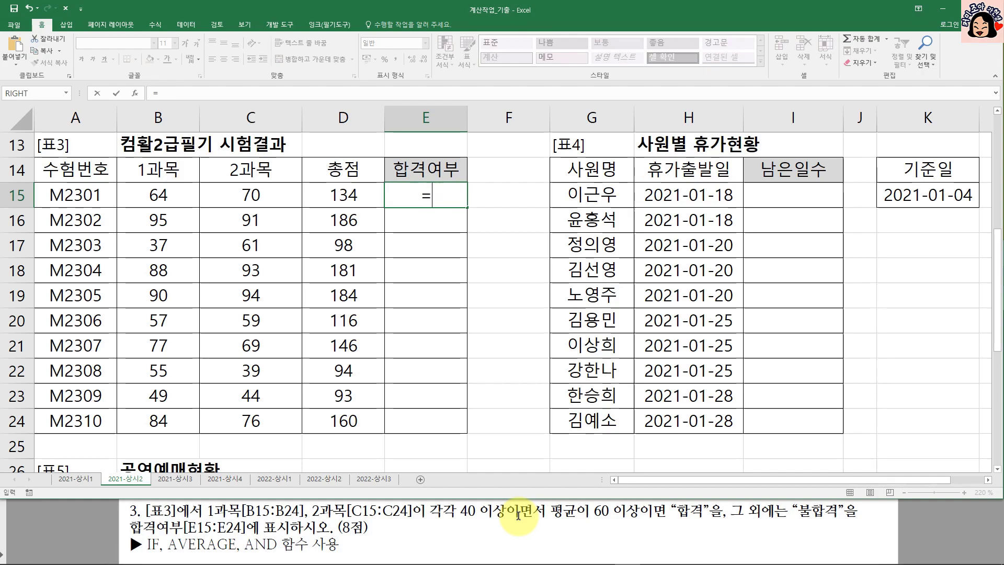
type("IF(")
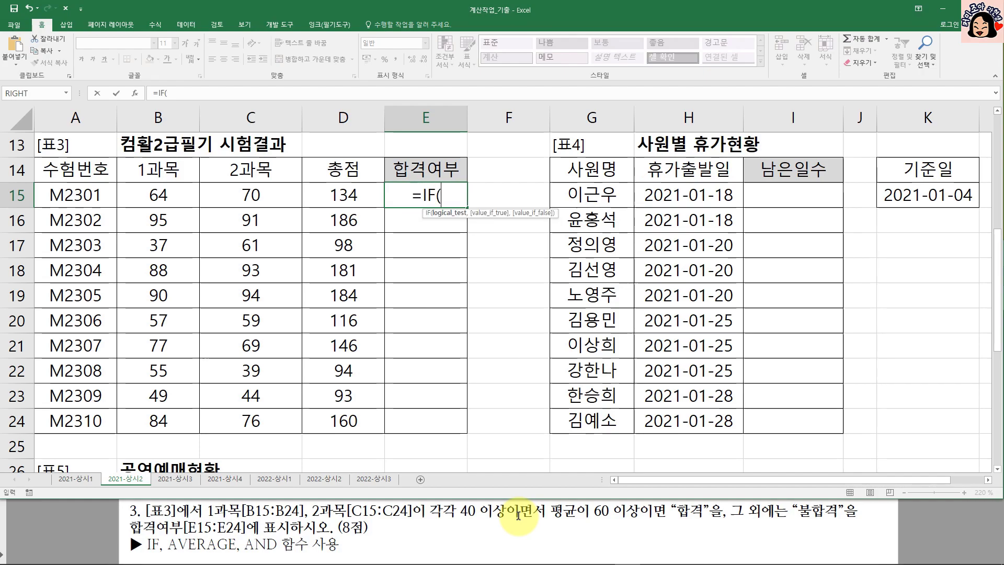
type("AND(")
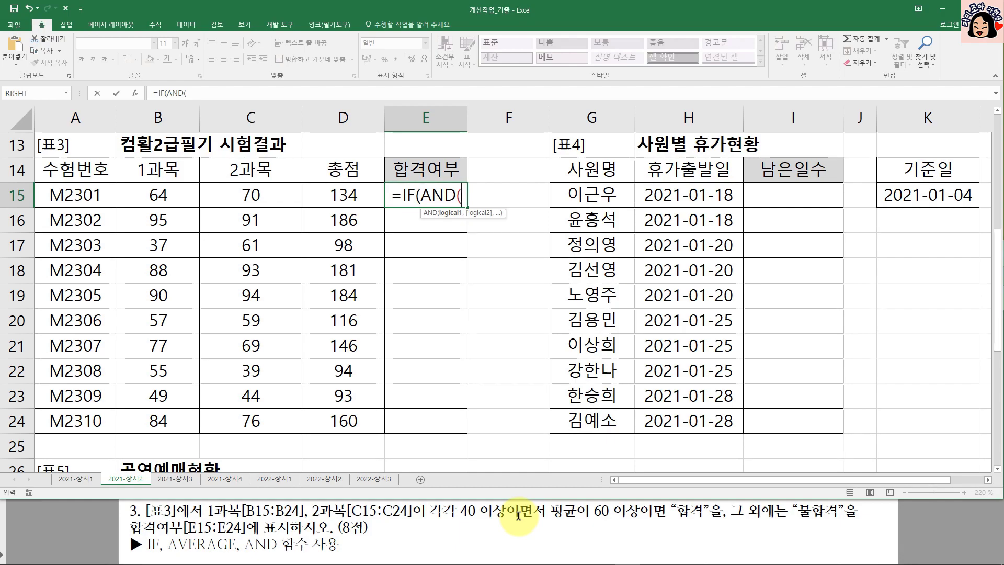
left_click(149, 191)
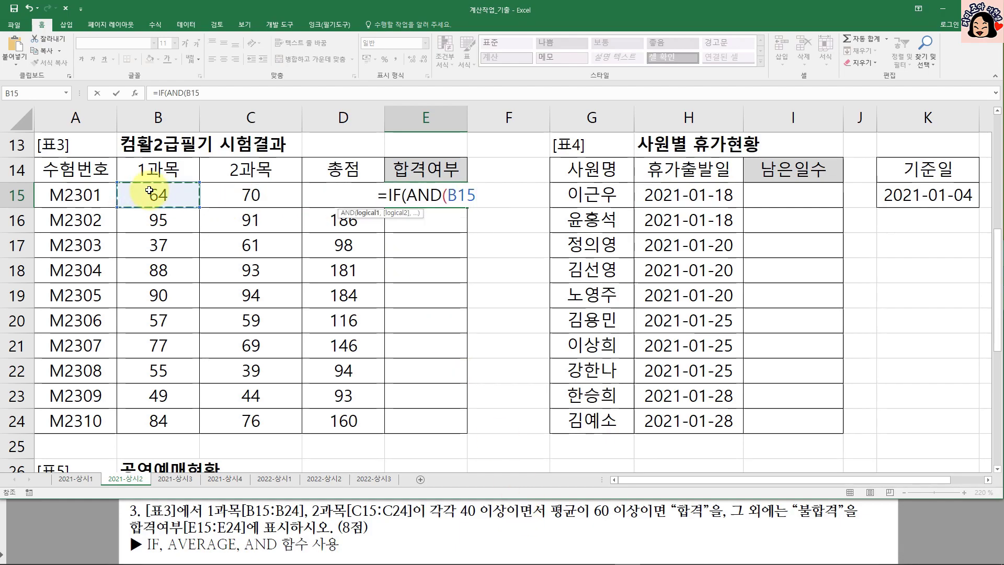
type(">=40,")
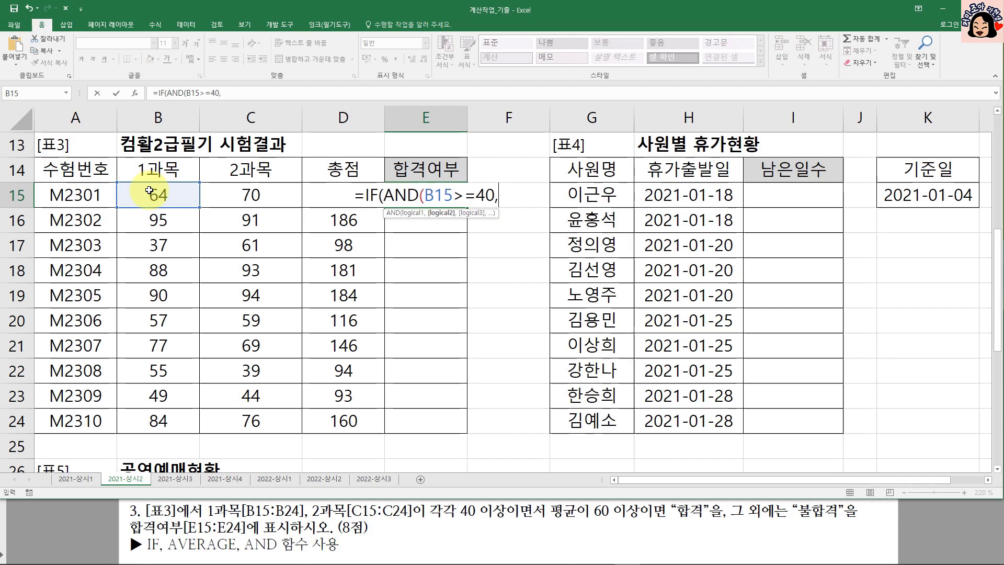
left_click(234, 187)
type(">=40")
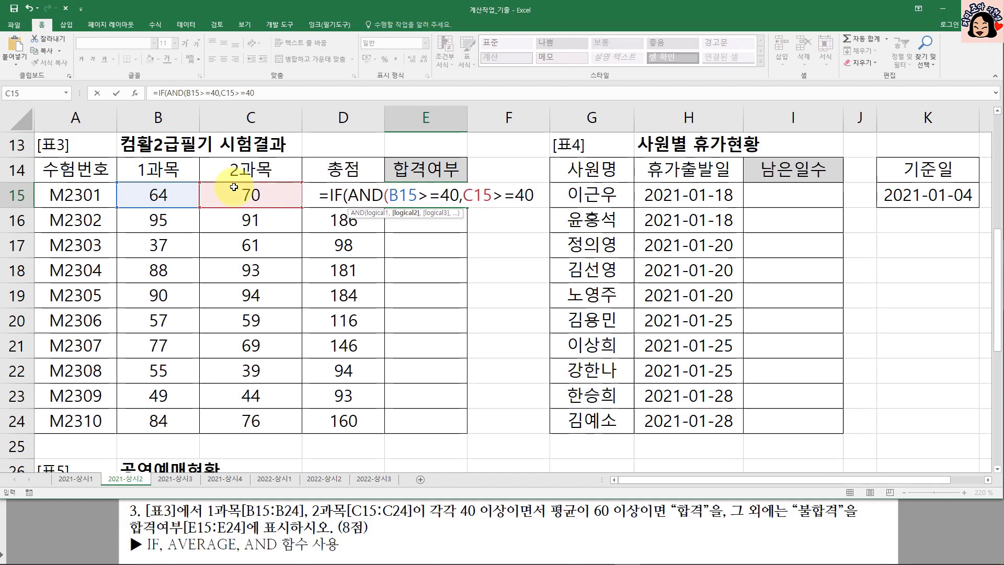
Step: Add AVERAGE(B15:C15)>=60 as the third AND condition in E15's formula and close the AND function
type(",")
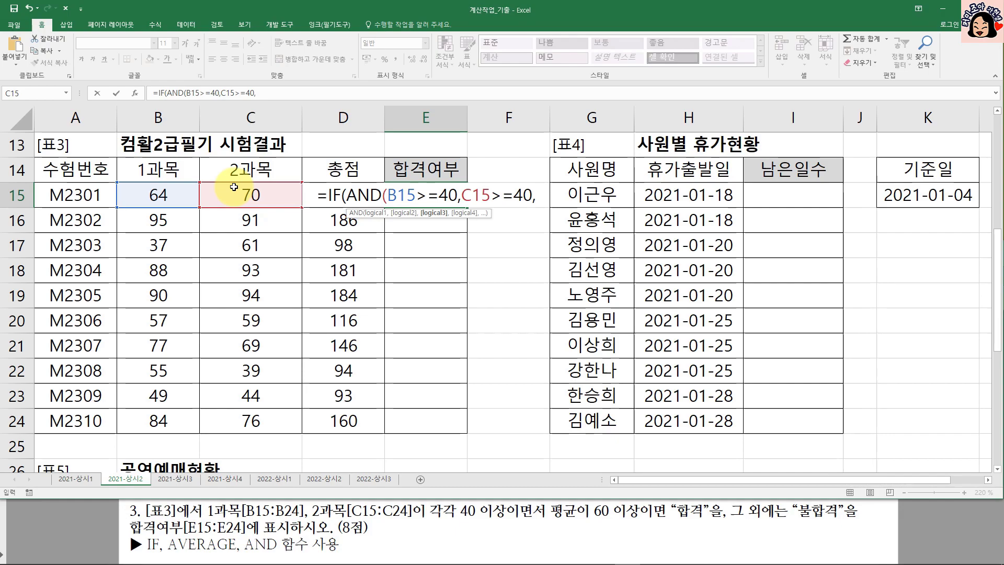
type("AV")
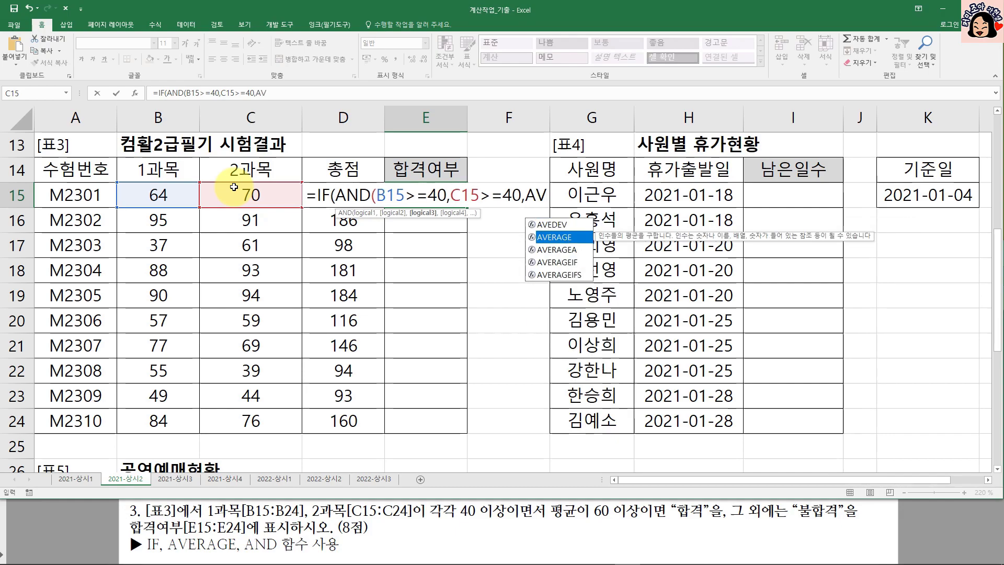
key("Tab")
left_click_drag(156, 195, 242, 191)
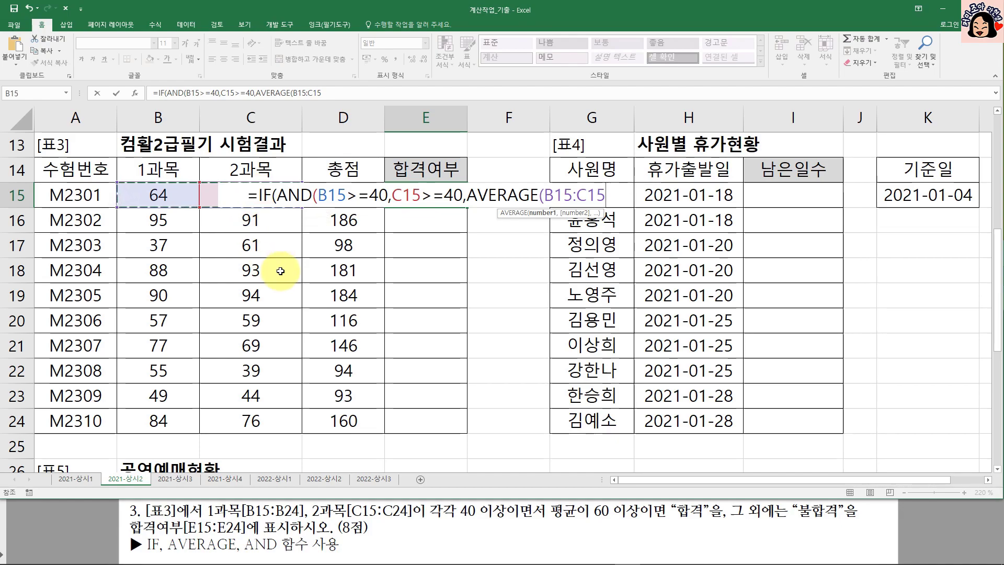
type(")>=60)")
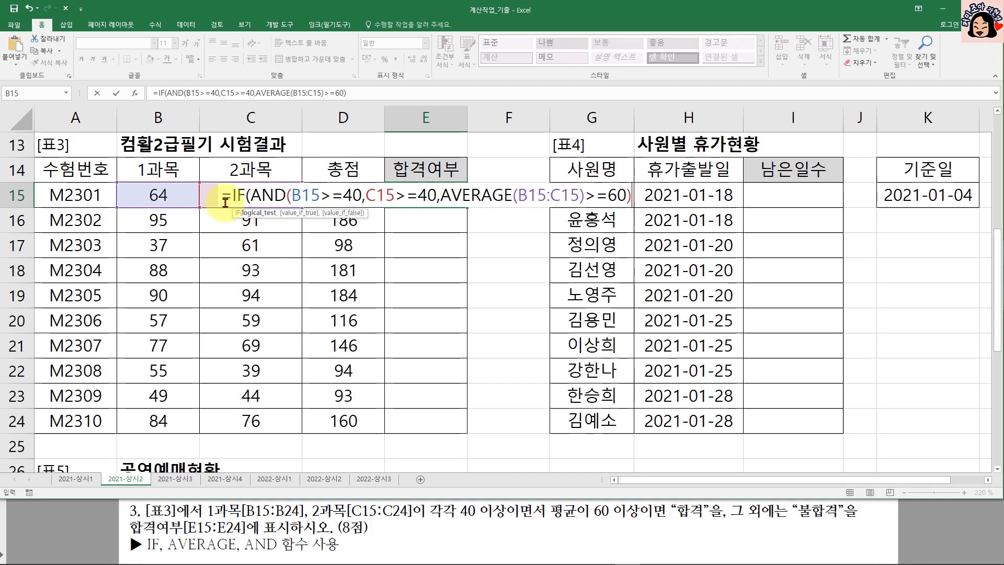
Step: Check the AND conditions in E15's formula, then open the IF function's arguments and set Value_if_true to 합격
left_click(252, 196)
left_click_drag(291, 196, 617, 194)
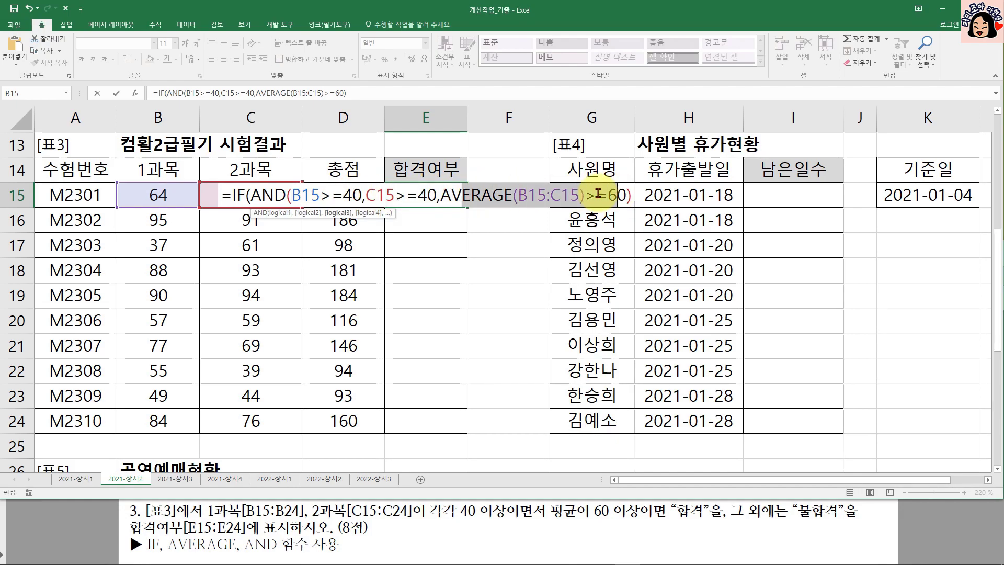
left_click(278, 193)
left_click(239, 194)
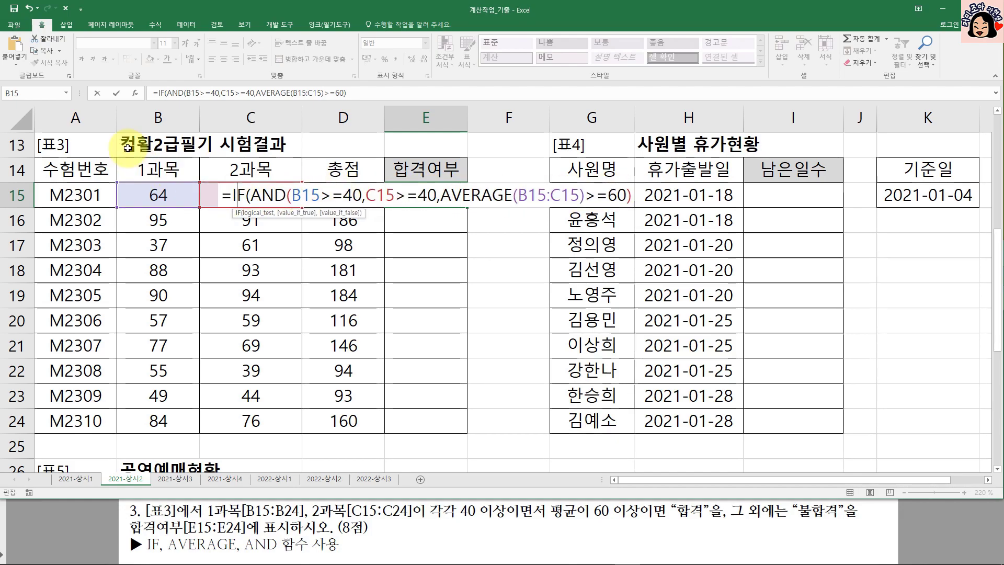
left_click(135, 93)
left_click_drag(439, 245, 276, 195)
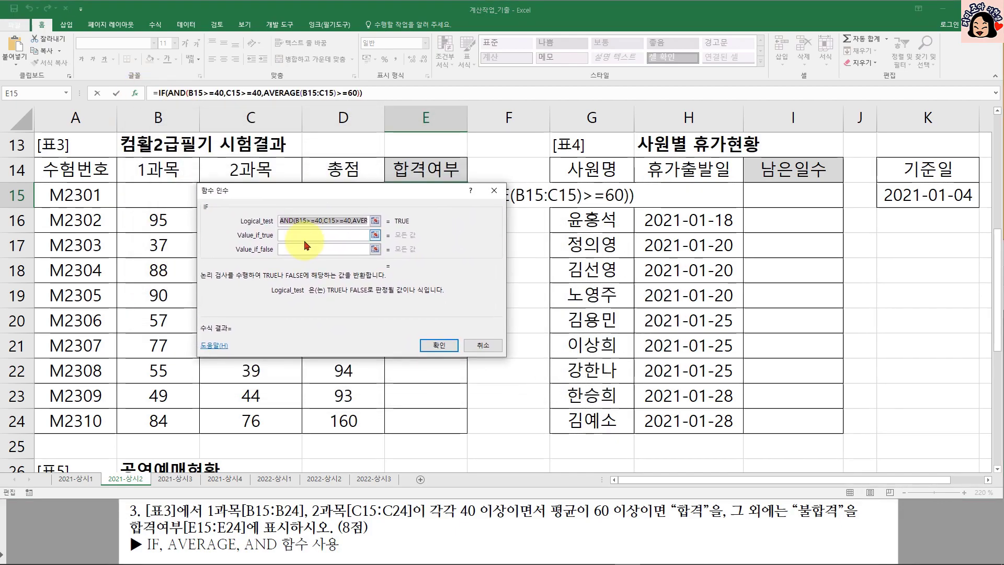
left_click(307, 238)
type("ㅎ")
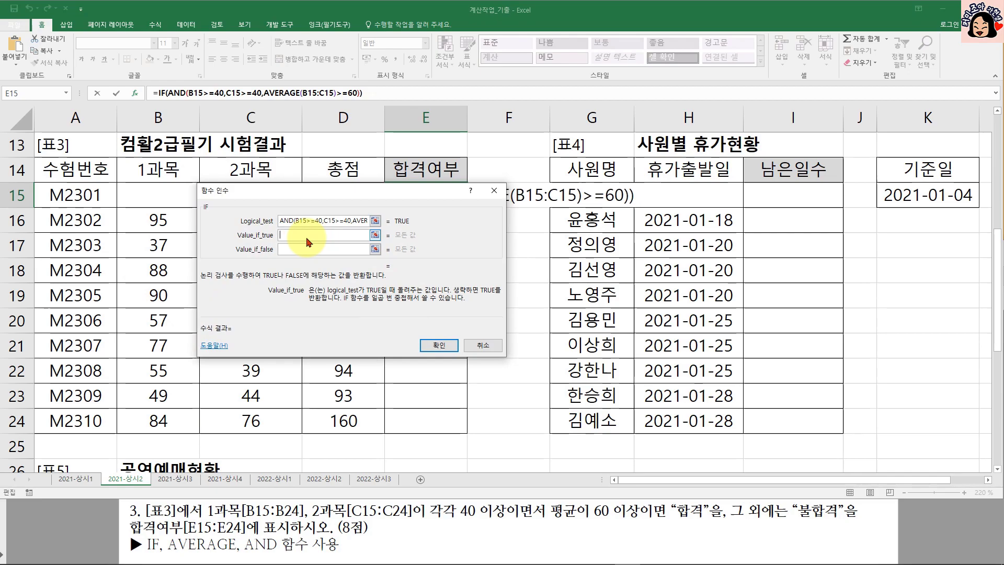
type("합격")
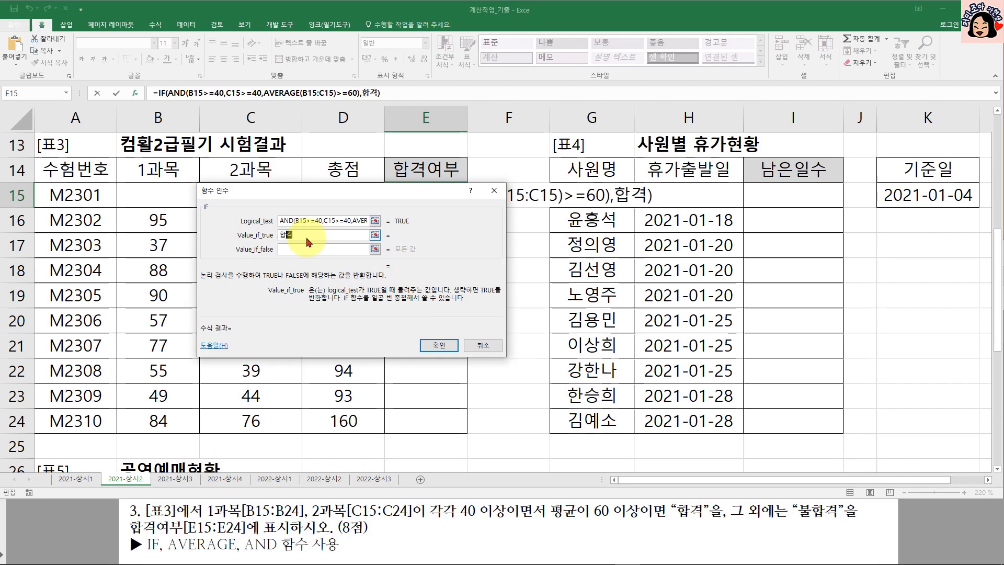
Step: Set the IF function's Value_if_false to 불합격, confirm the formula in E15 and fill it down to E24
key("Tab")
type("불합ㄱ")
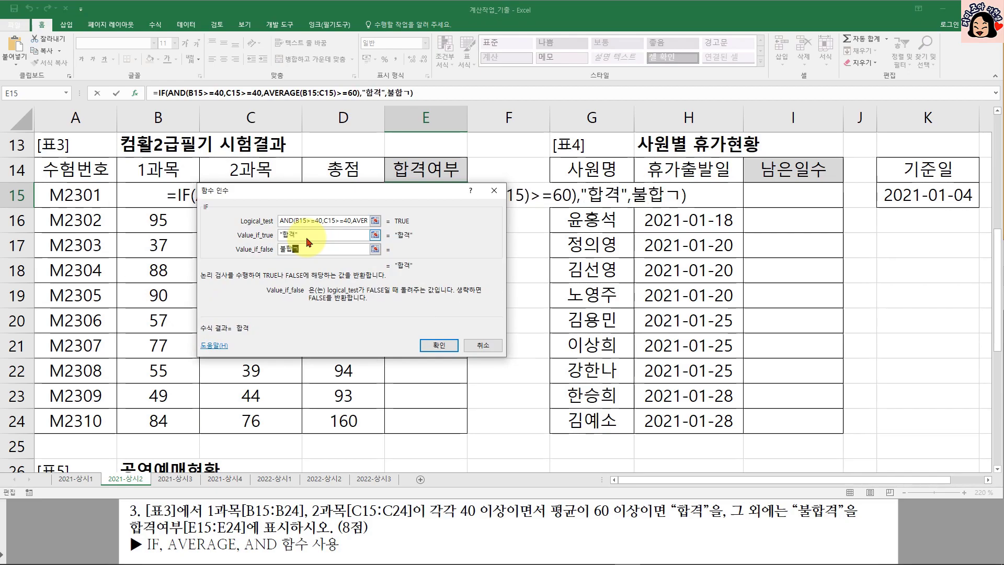
left_click(307, 238)
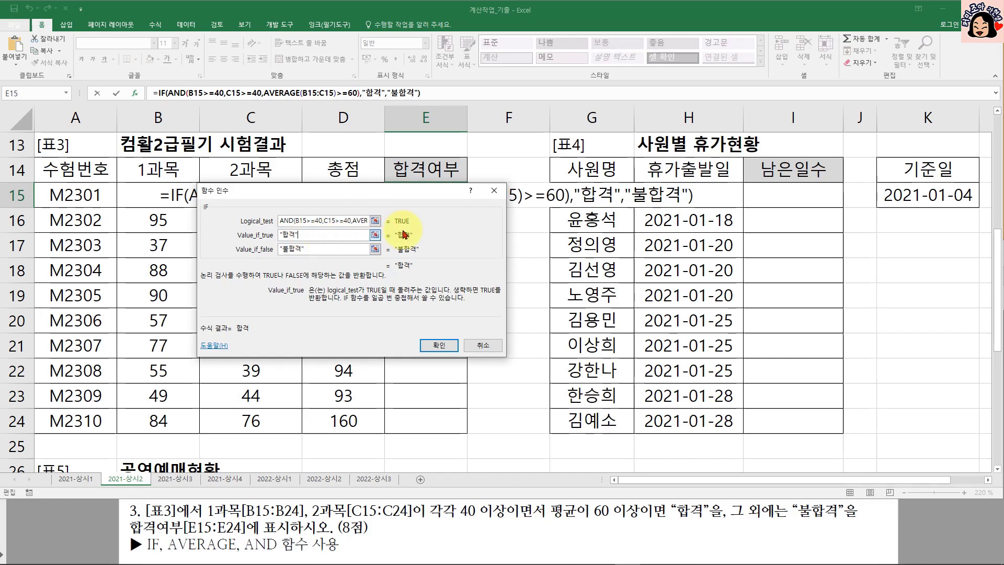
left_click_drag(354, 191, 314, 221)
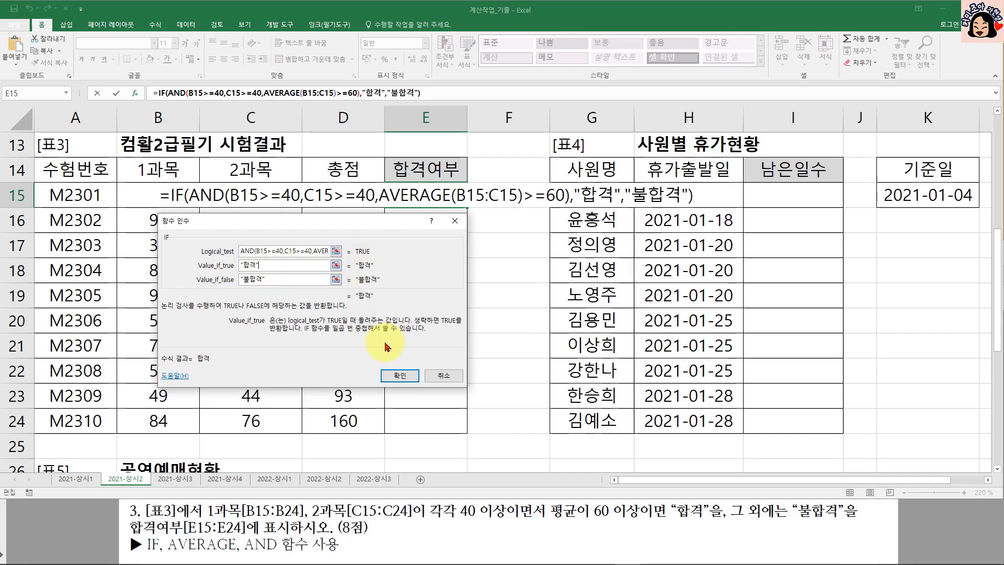
left_click(403, 381)
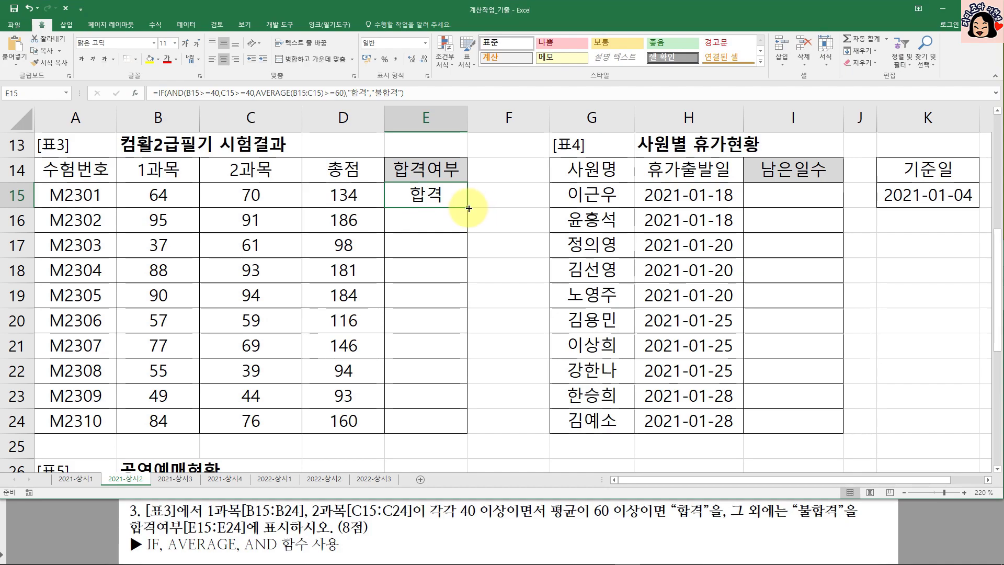
double_click(468, 208)
left_click(445, 198)
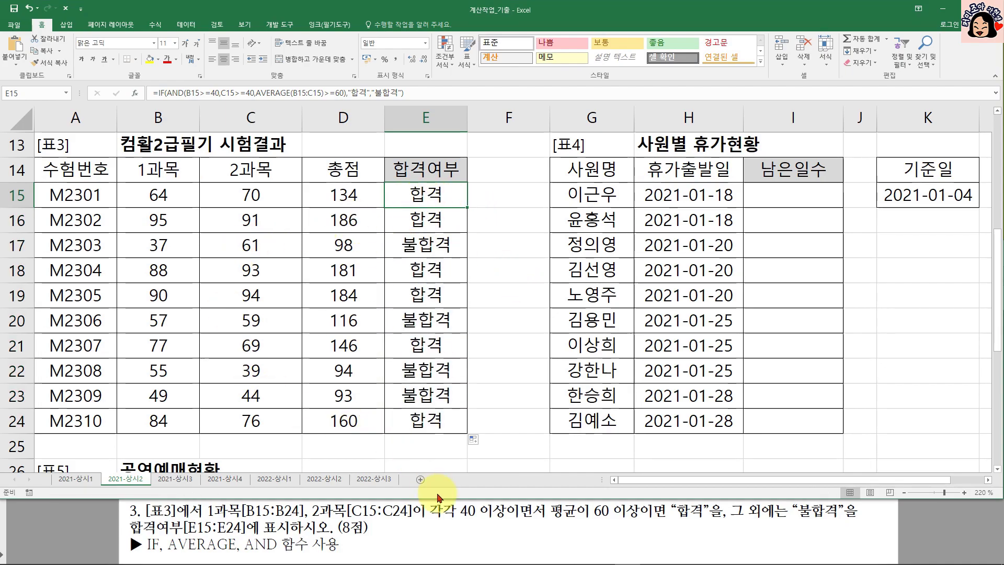
Step: Examine the M2301 row's 1과목, 2과목 and 총점 cells and the AVERAGE range in E15's formula
left_click(180, 195)
left_click(241, 194)
left_click(320, 195)
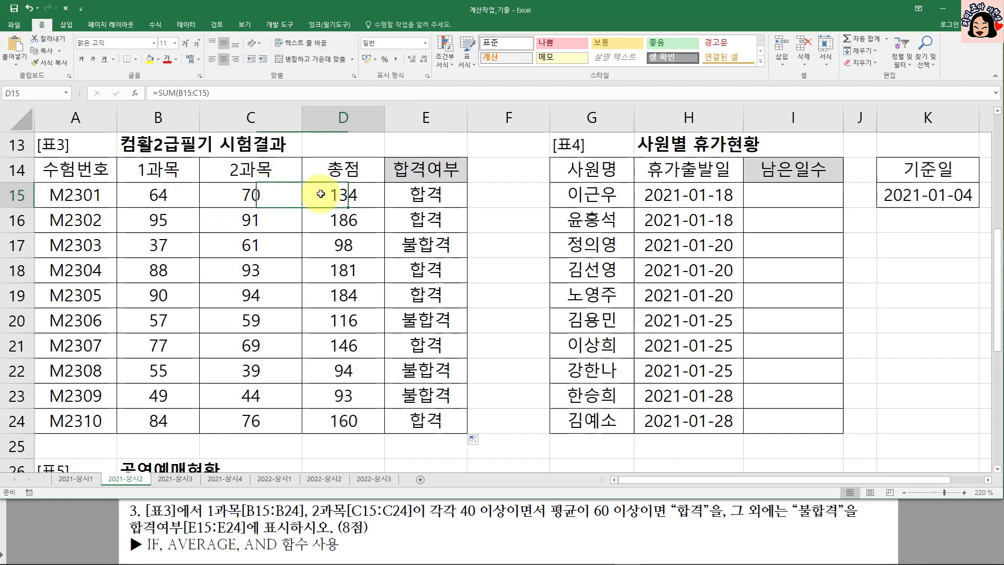
left_click(426, 198)
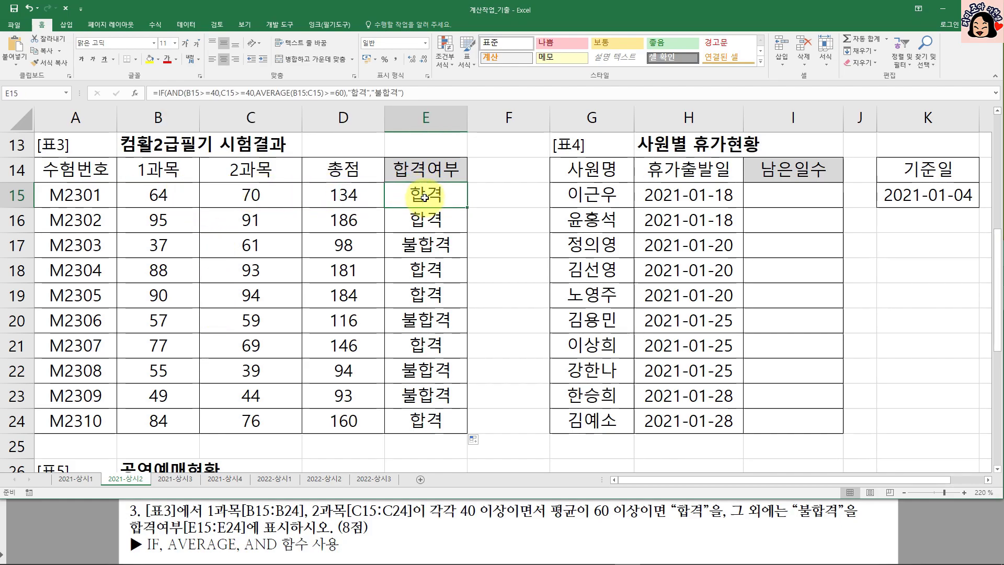
left_click_drag(150, 194, 253, 194)
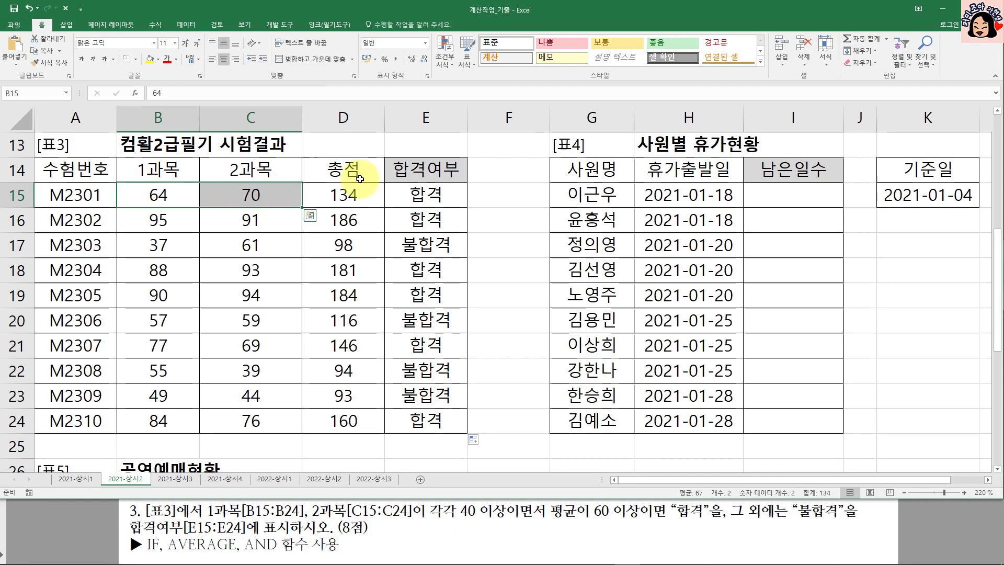
double_click(430, 195)
left_click_drag(456, 195, 517, 196)
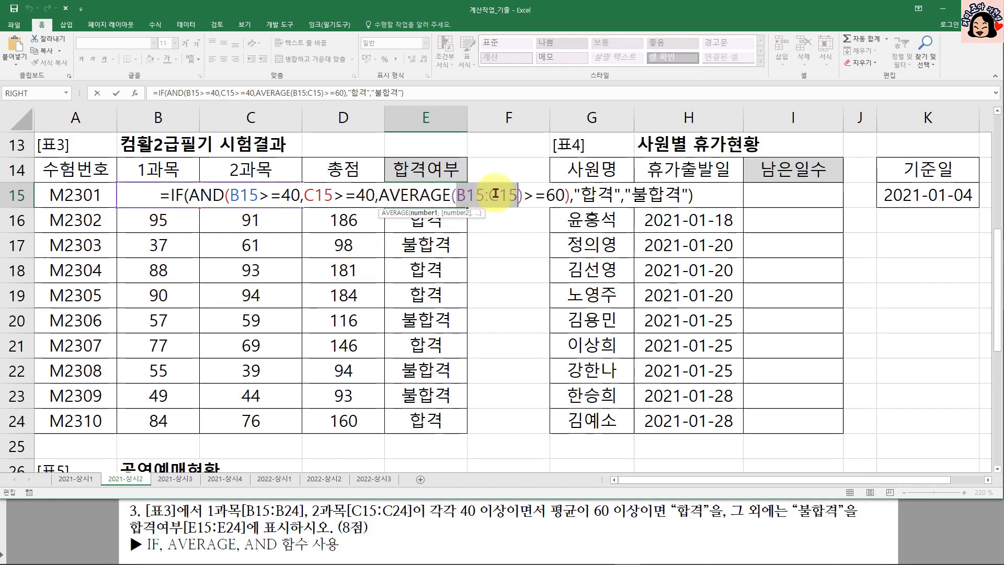
key("Return")
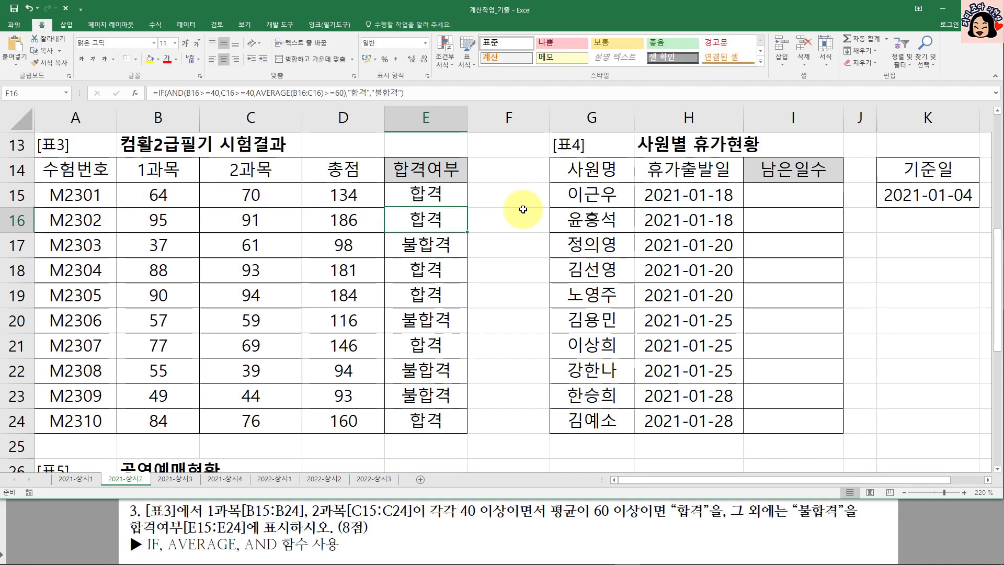
left_click(424, 192)
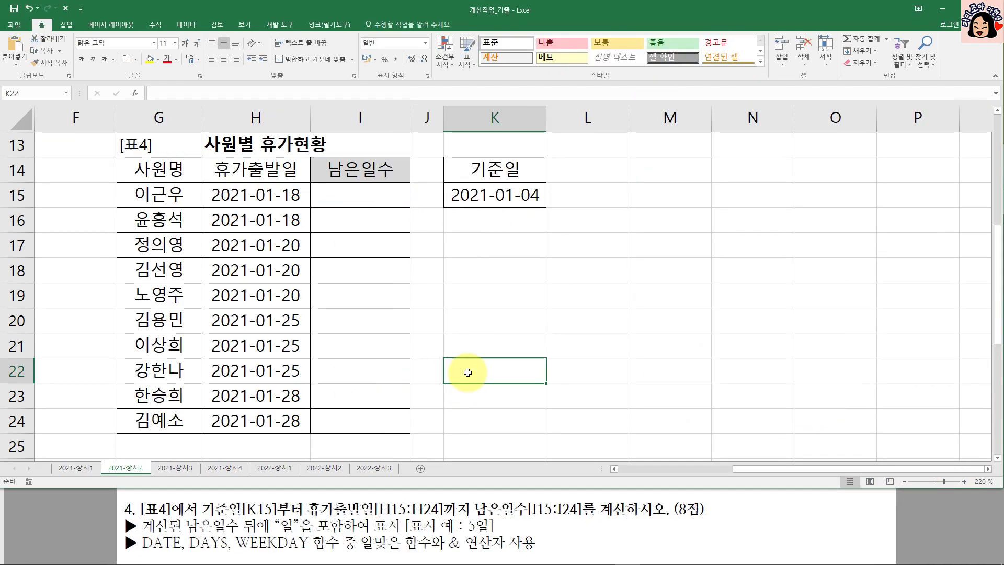
Step: Examine 표4's 남은일수 cell I15, the 휴가출발일 date in H15 and the 기준일 date in K15
left_click(365, 195)
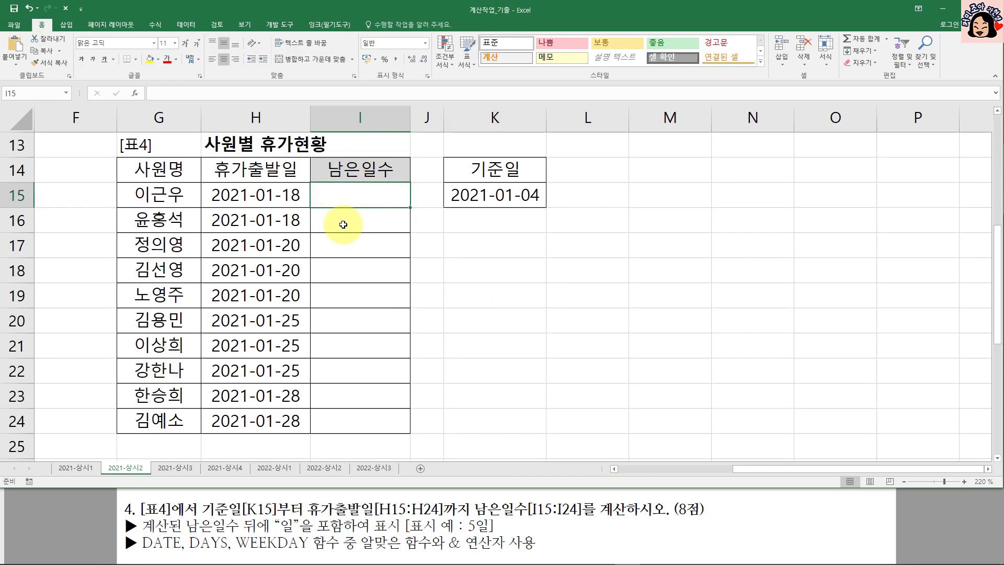
left_click(494, 196)
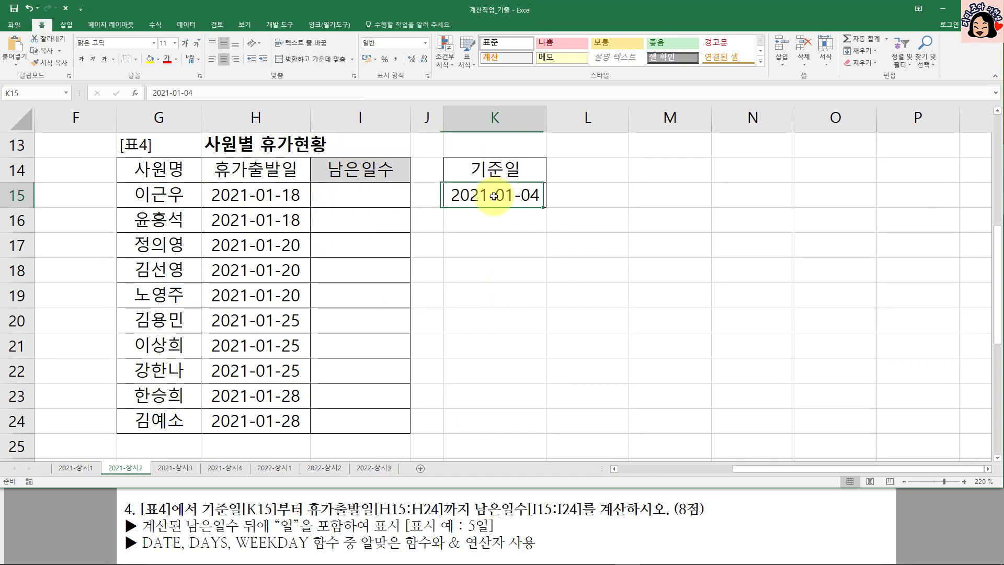
left_click(297, 196)
left_click(343, 197)
left_click(291, 196)
left_click(332, 193)
left_click(266, 194)
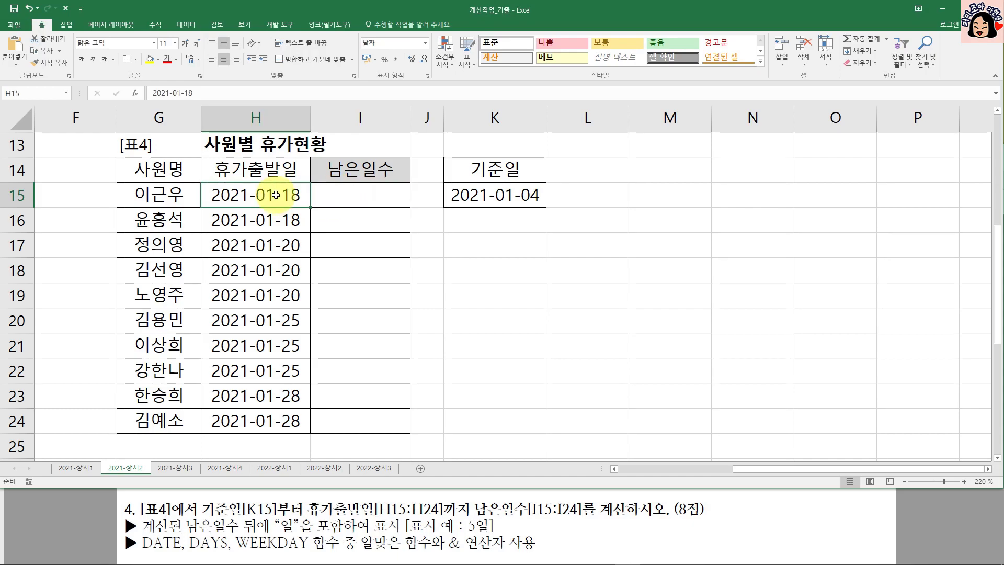
left_click(515, 193)
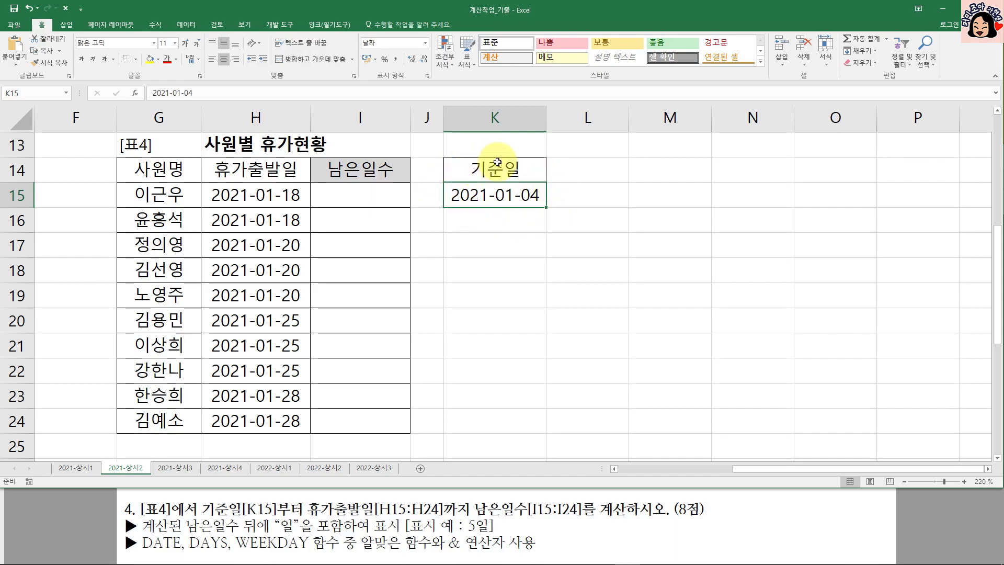
Step: Try the DATE function in I15 with the formula =DATE(2022,9,15) and undo the entry
left_click(374, 192)
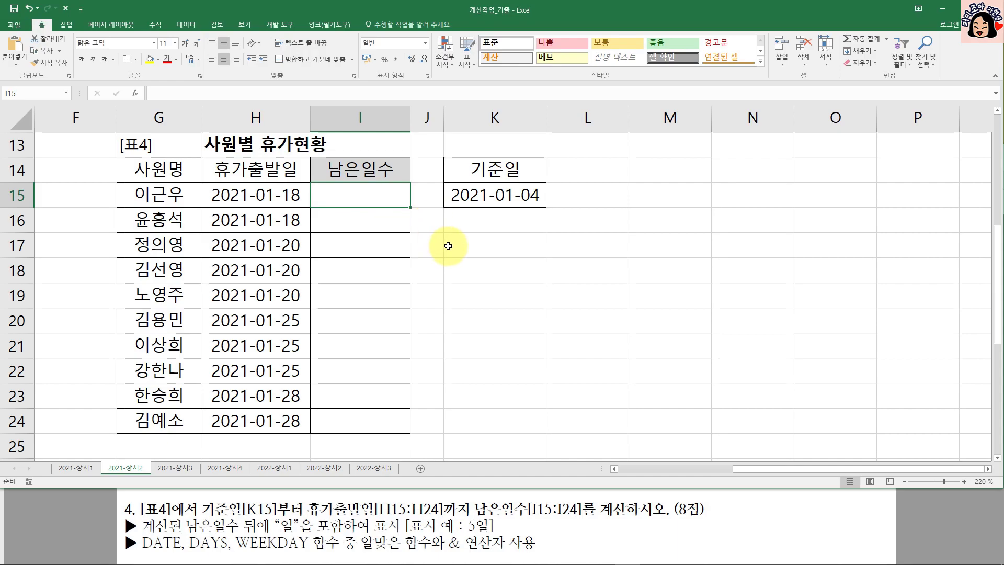
type("=DA")
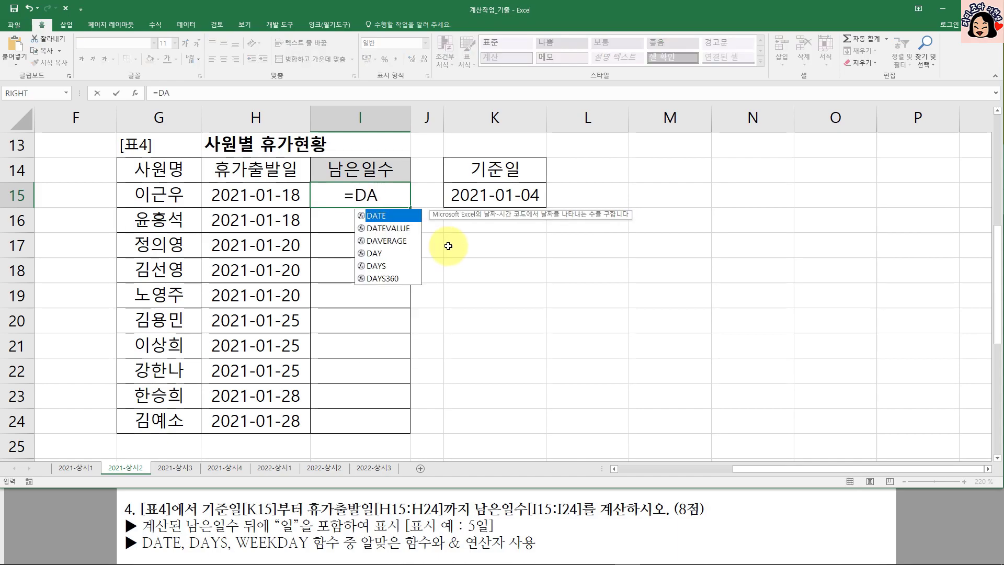
key("Tab")
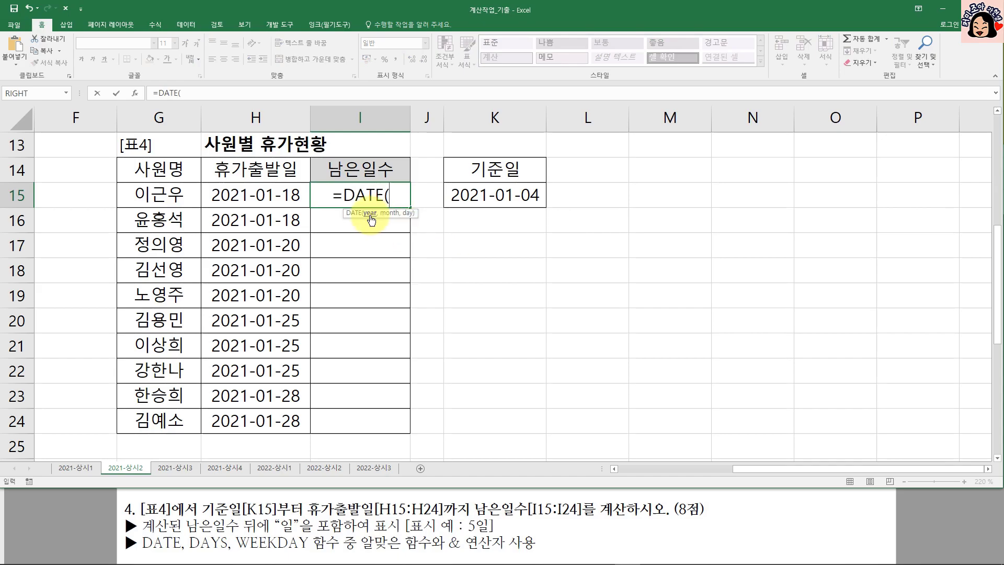
type("2")
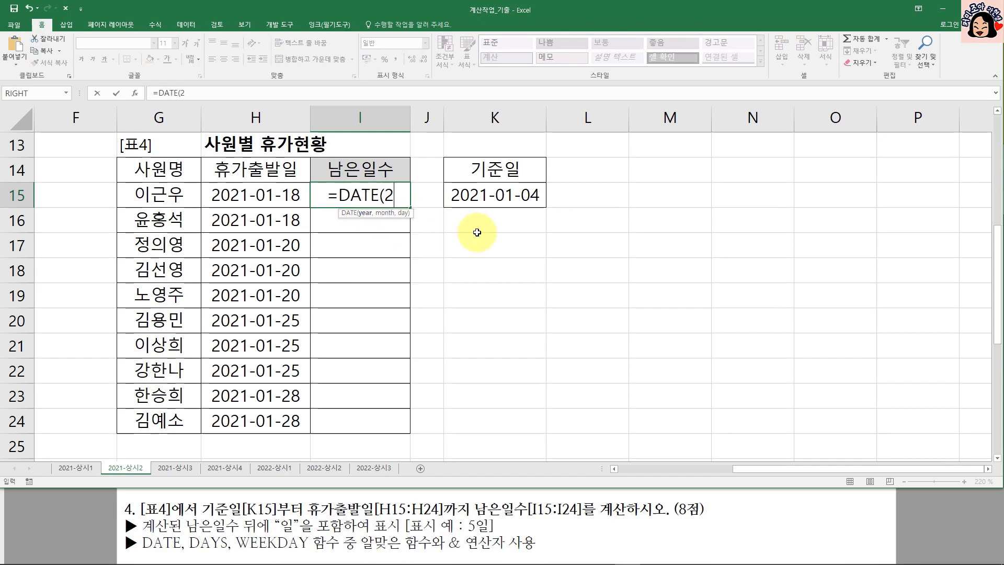
type("022,9,15")
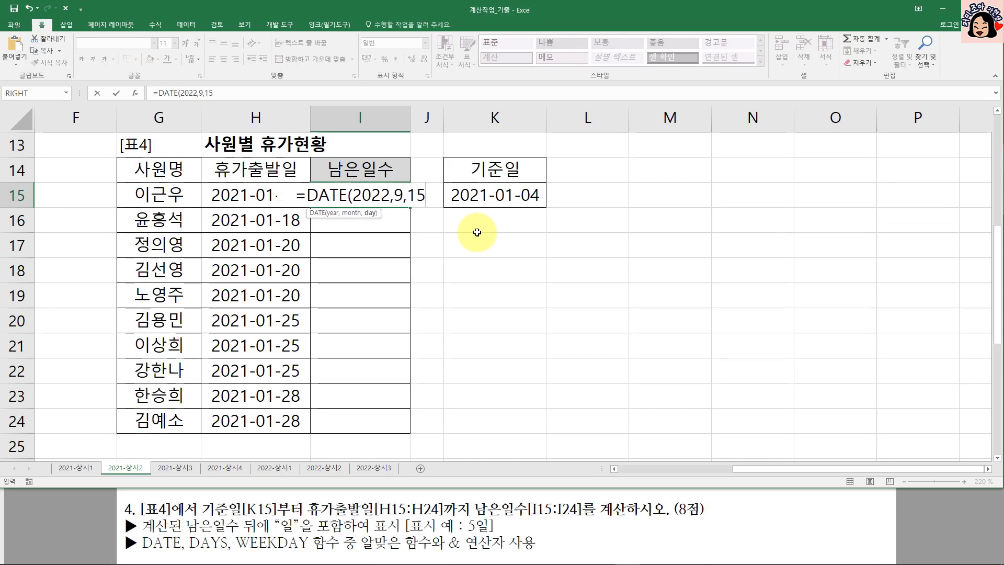
type(")")
key("ctrl+Return")
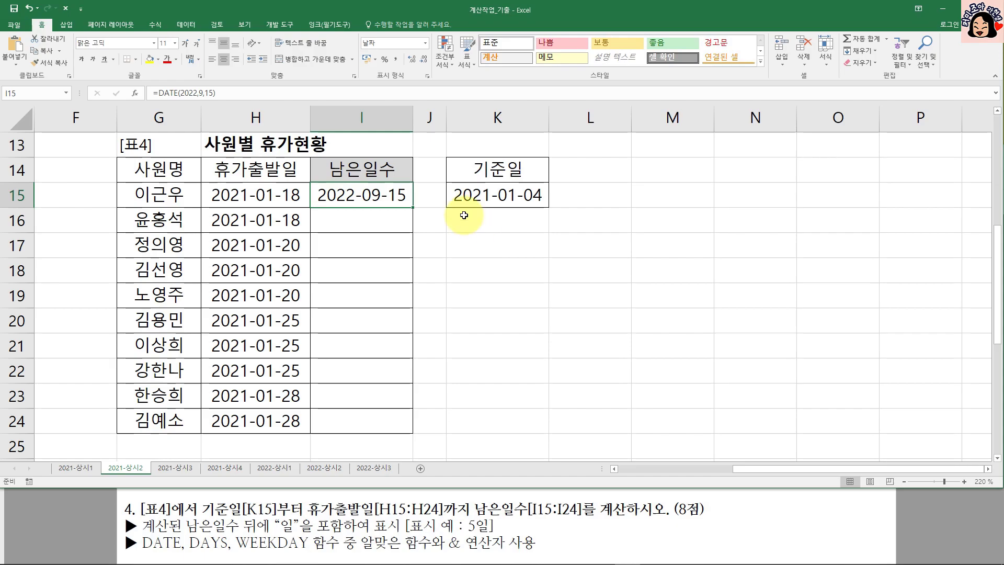
left_click(29, 8)
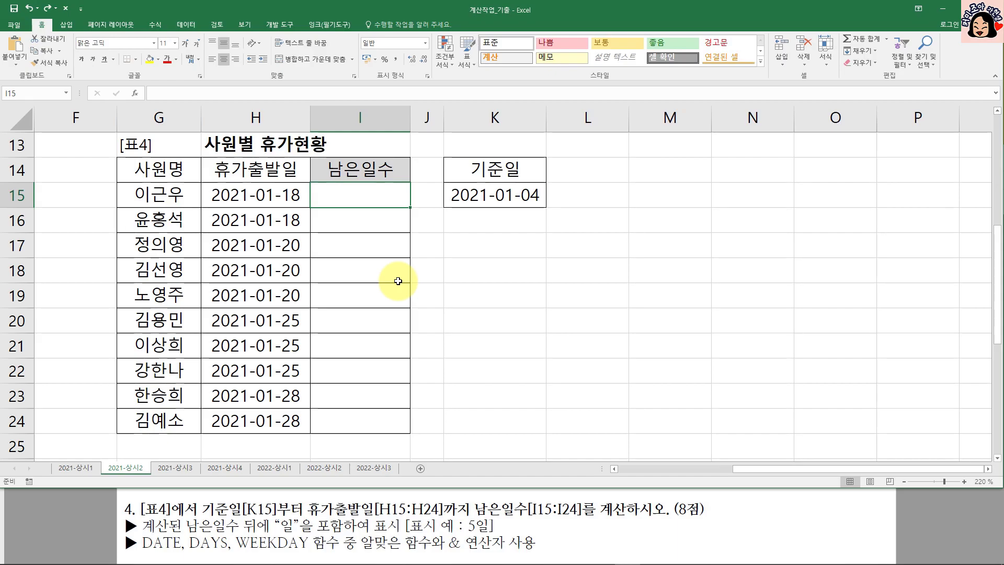
Step: Try the WEEKDAY function in I15 with H15 as its date and check that argument in the formula
type("=WE")
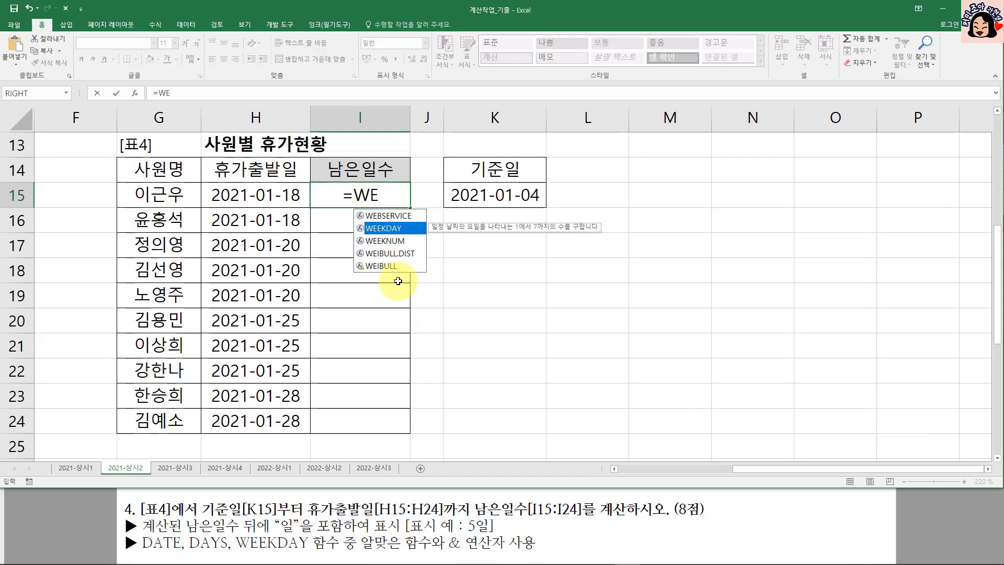
key("Tab")
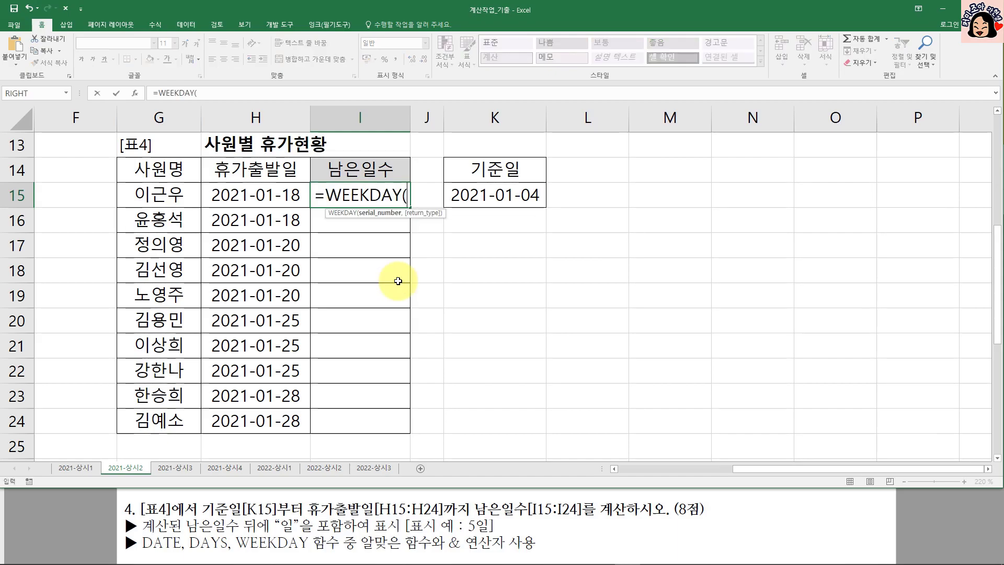
left_click(263, 200)
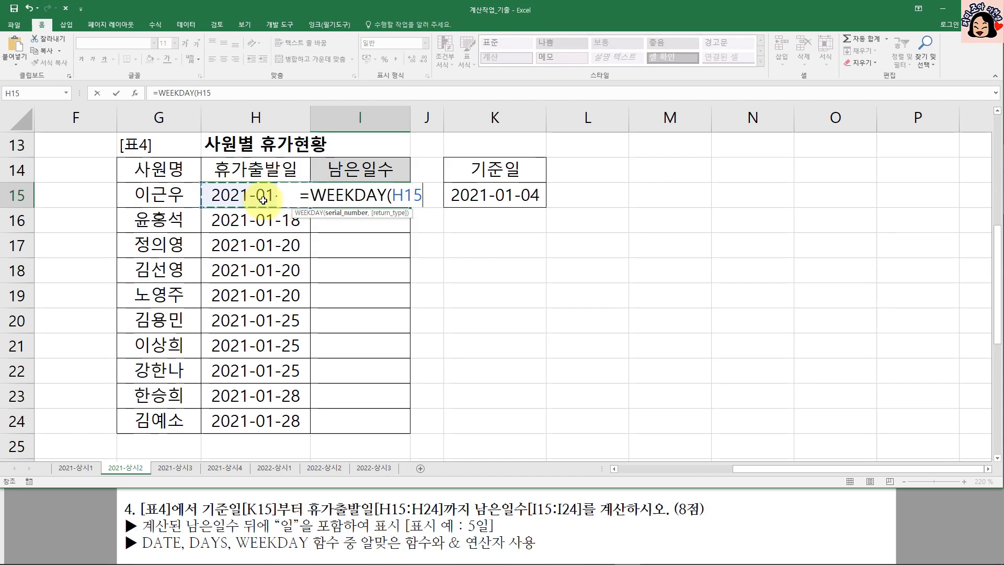
key("ctrl+Return")
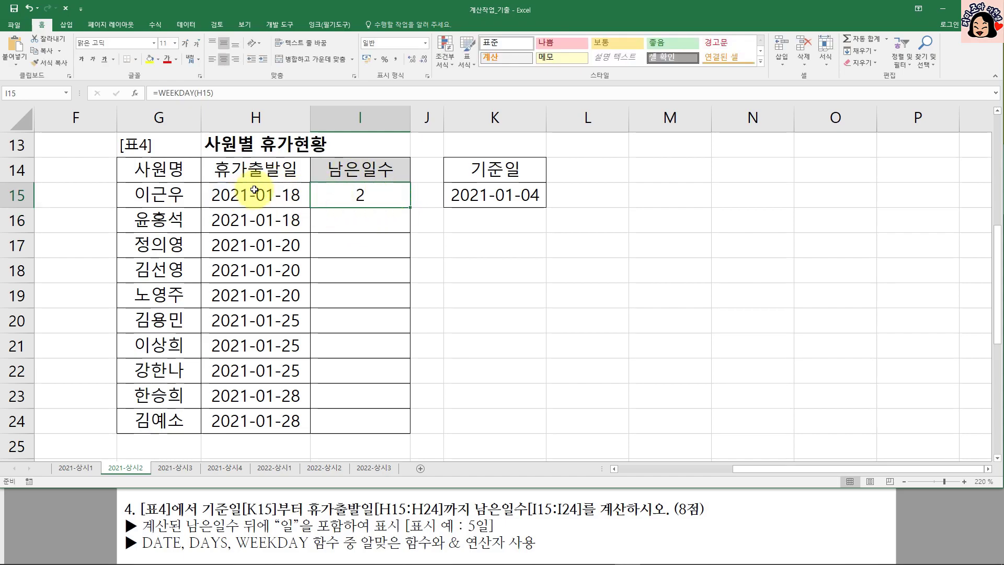
double_click(356, 195)
left_click_drag(390, 196, 414, 196)
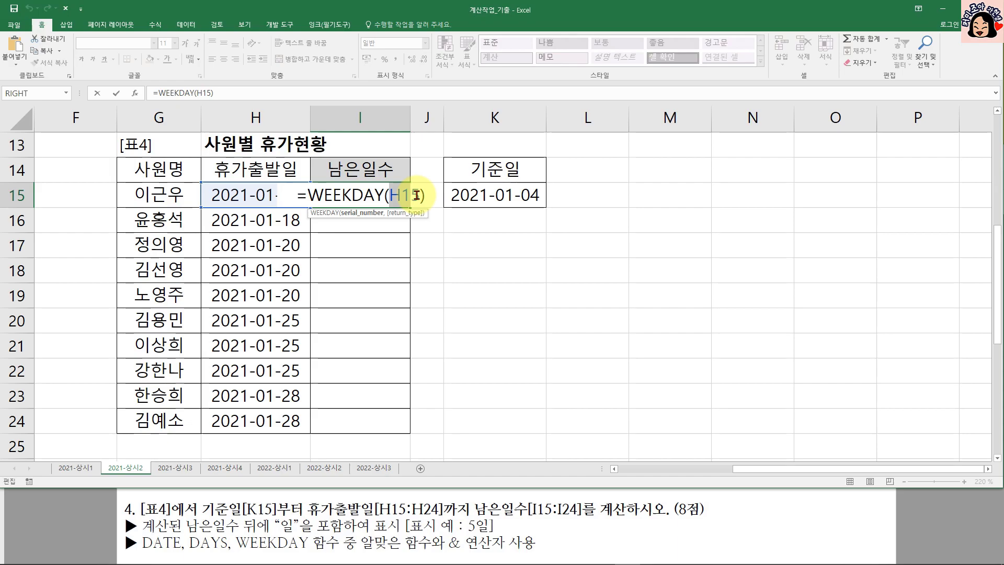
key("ctrl+Return")
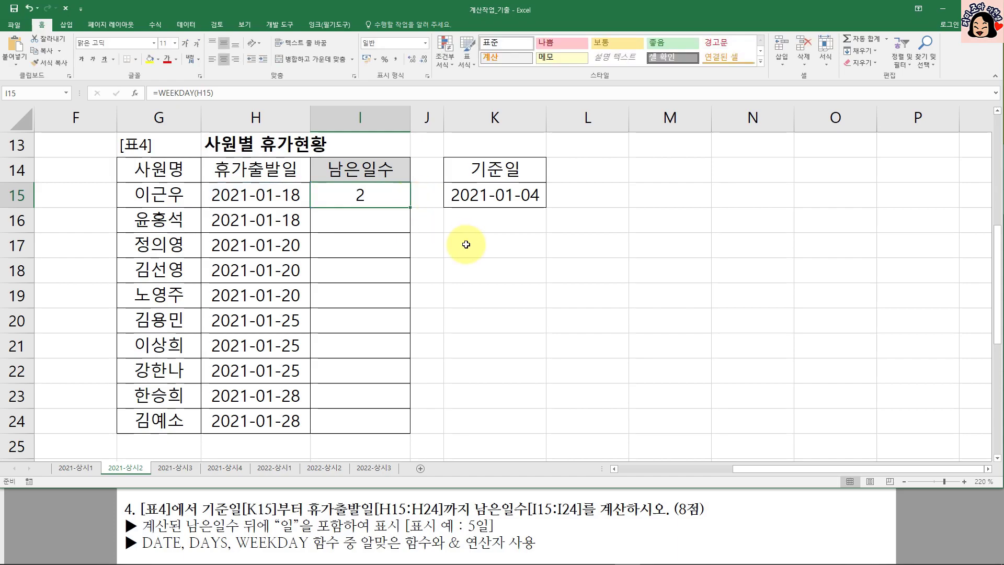
Step: Replace I15's formula with a DAYS function using H15 as End_date and the absolute reference $K$15 as Start_date
type("=DA")
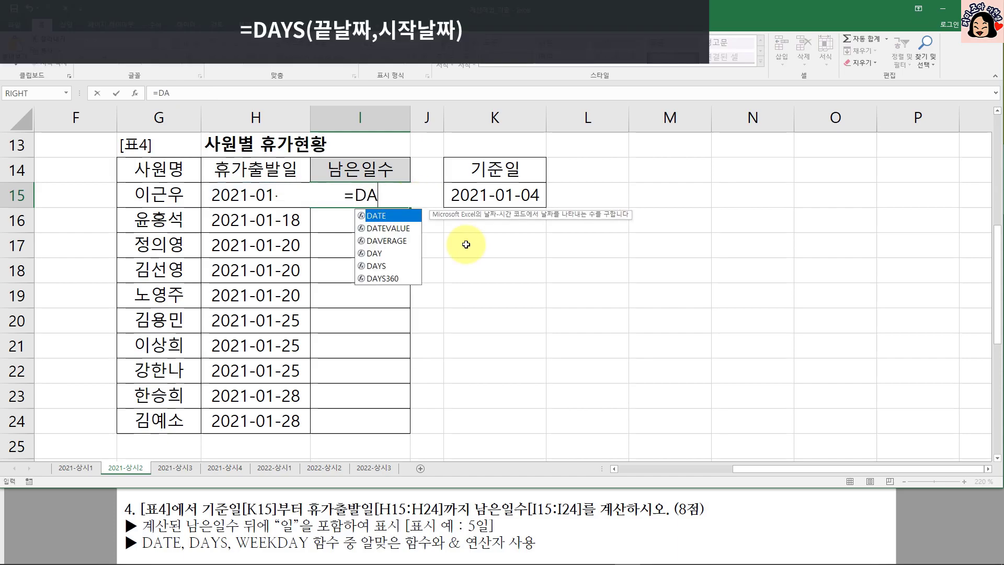
type("YS(")
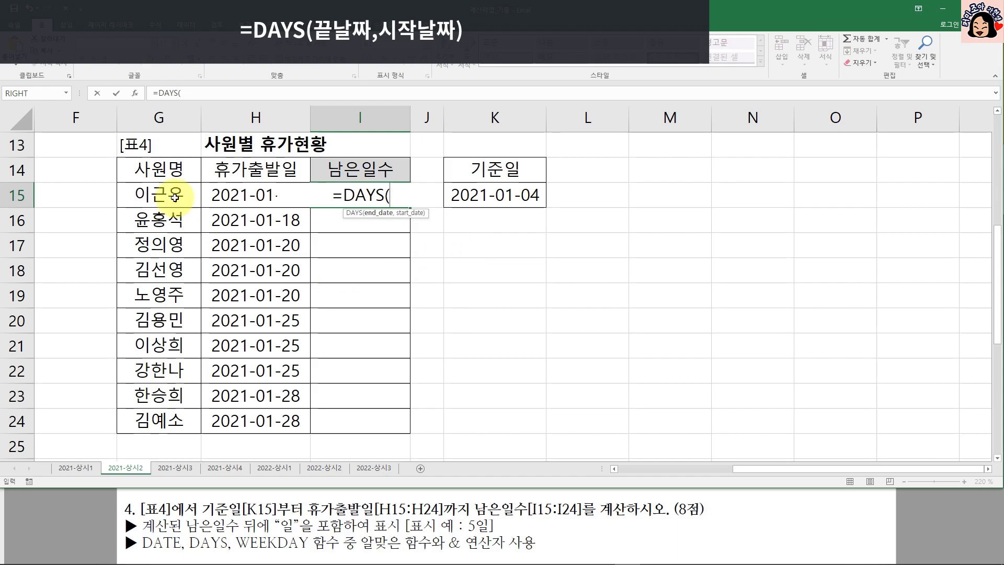
left_click(135, 92)
left_click_drag(350, 221, 427, 225)
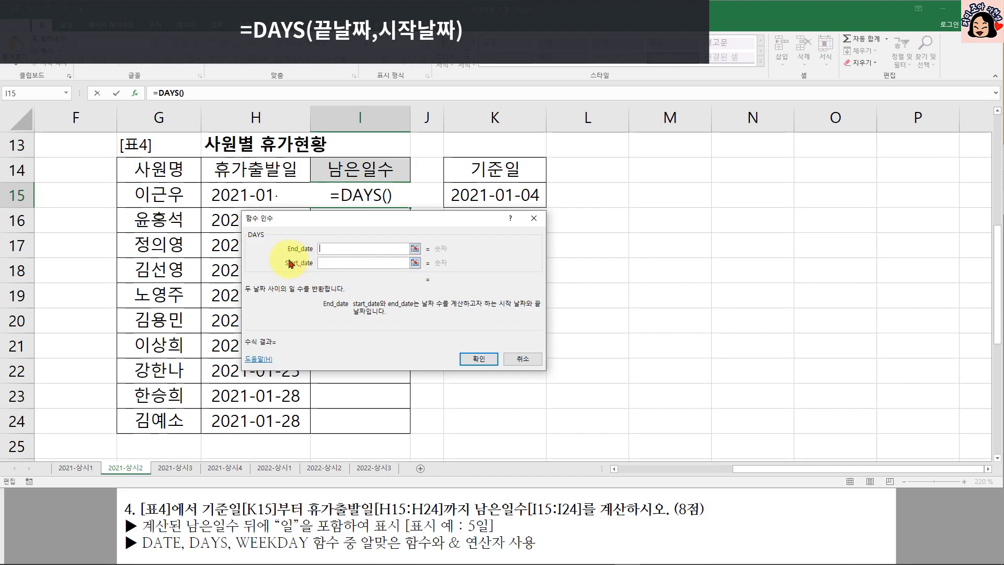
left_click_drag(269, 245, 258, 242)
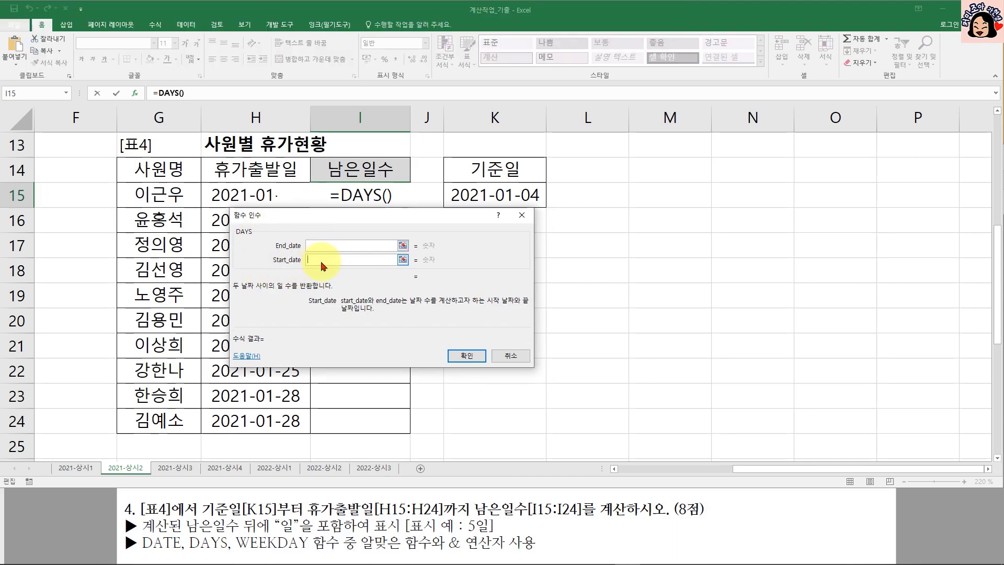
left_click(320, 246)
left_click(230, 195)
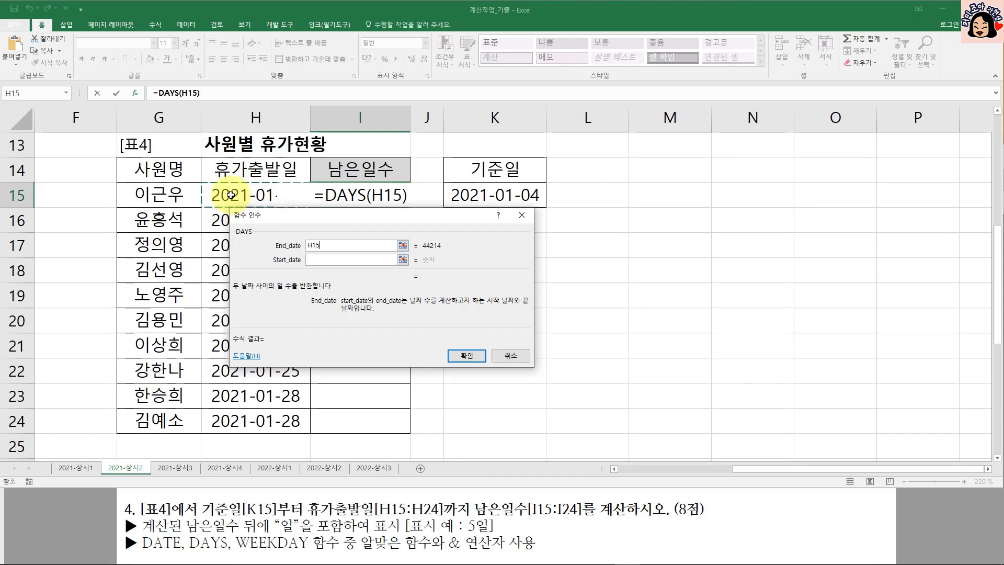
left_click(325, 260)
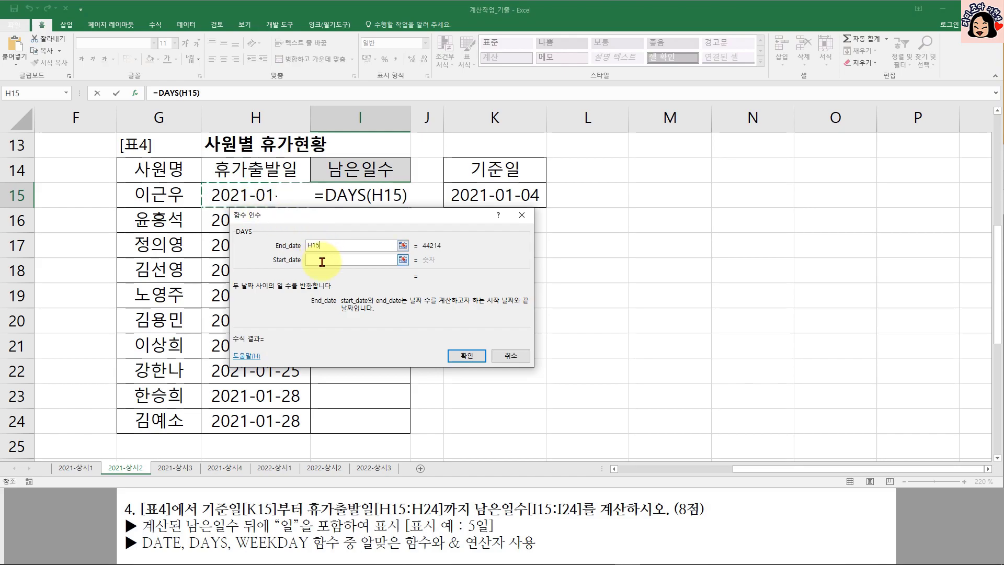
left_click(511, 199)
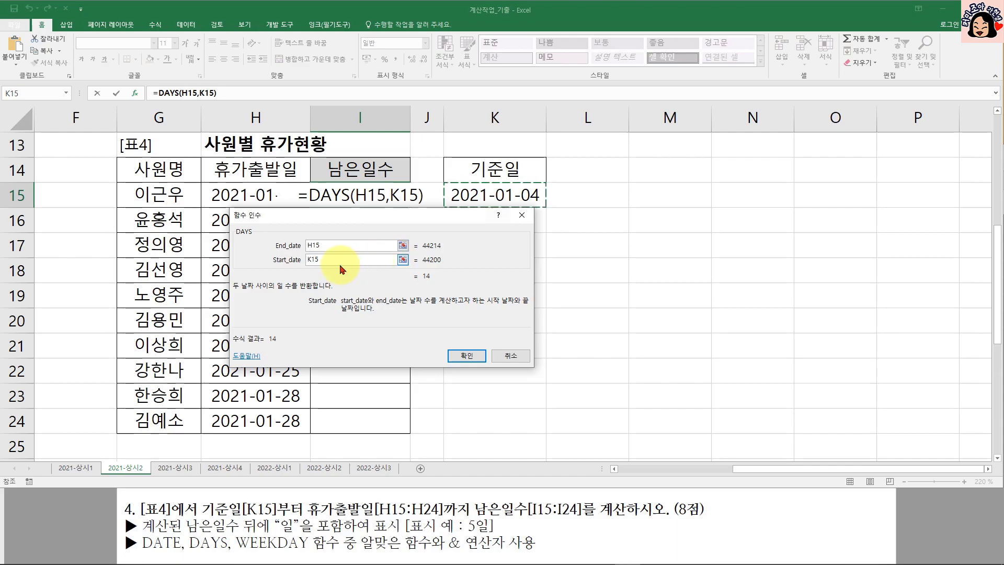
key("F4")
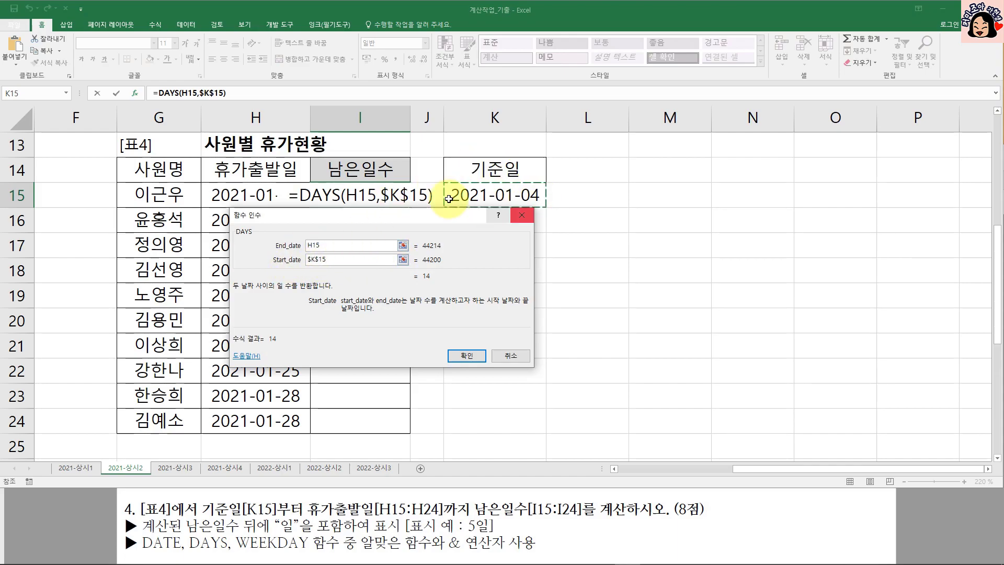
left_click(466, 356)
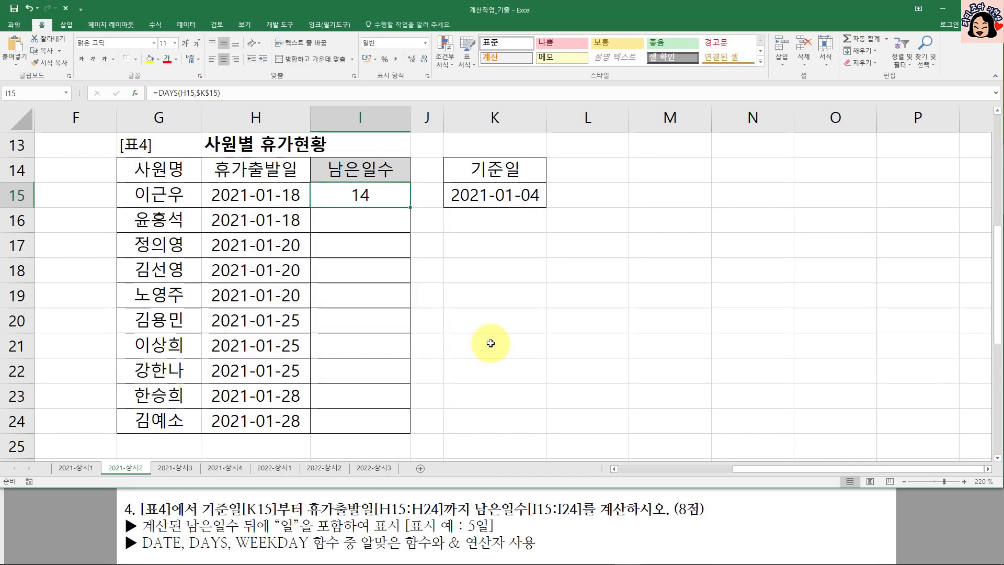
Step: Append &"일" to the DAYS formula in I15 and fill it down to I24
double_click(388, 194)
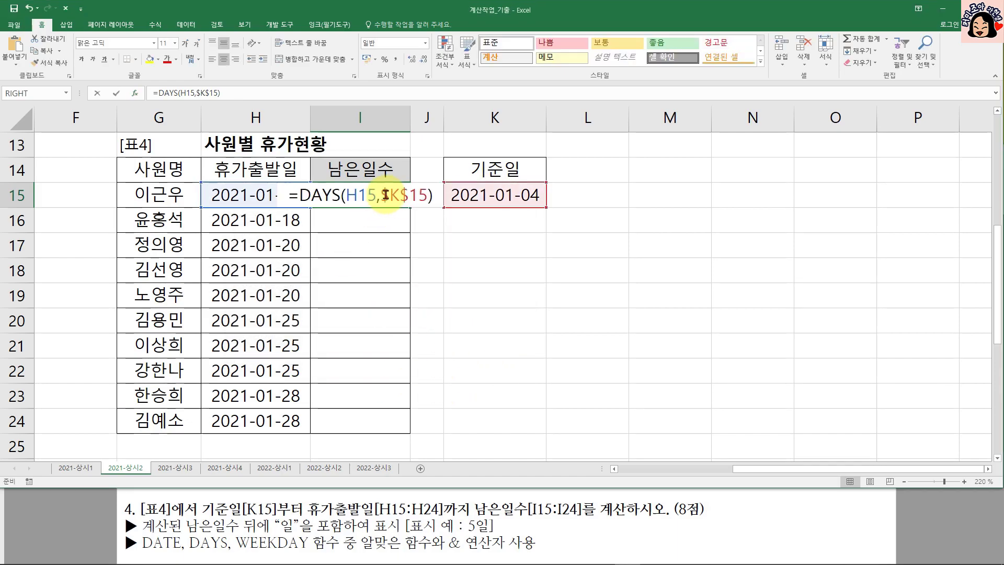
type("&")
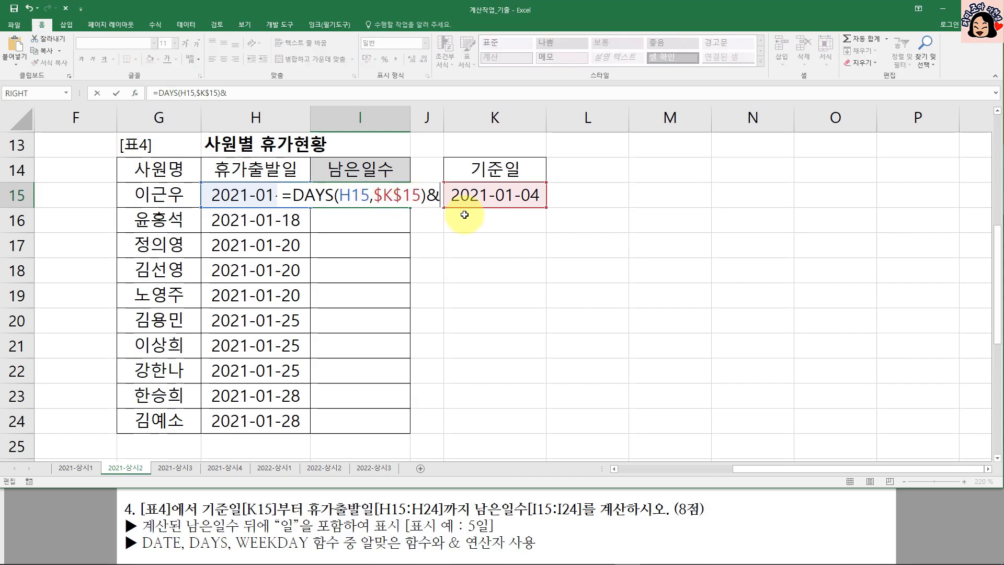
type("\"일\"일")
key("ctrl+Return")
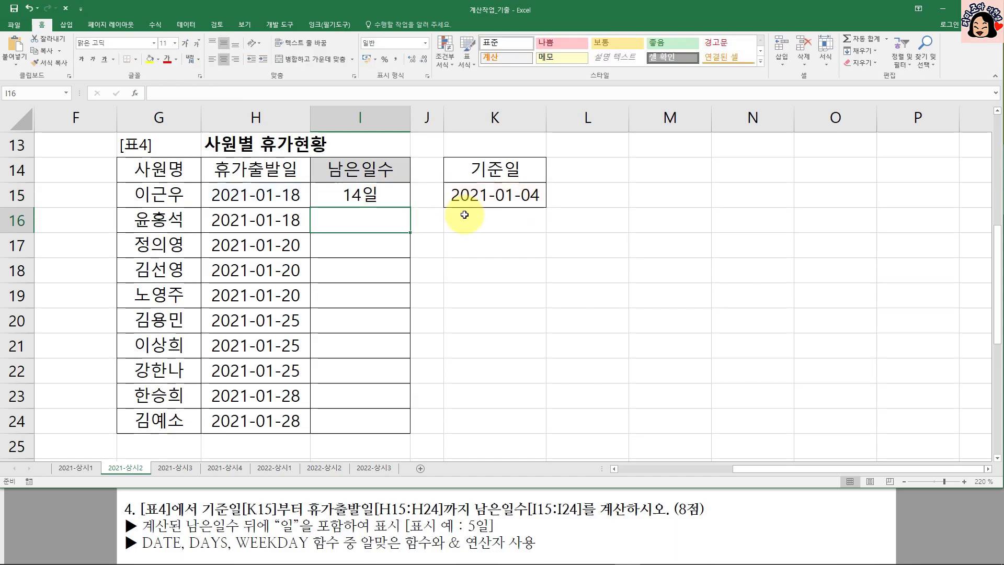
double_click(412, 205)
Step: Examine the end_date and start_date arguments of the DAYS formula in I15 without editing it
left_click(388, 200)
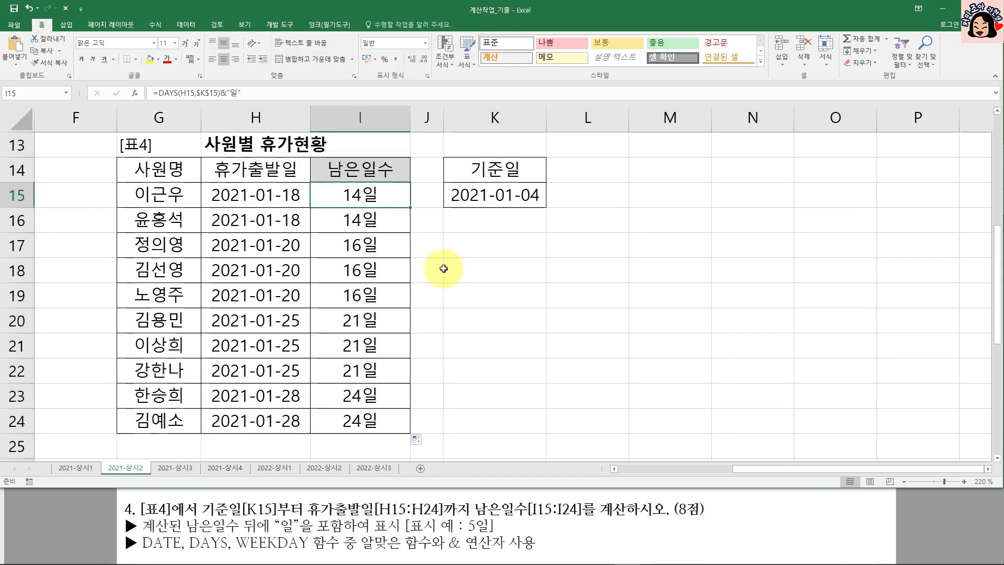
double_click(359, 193)
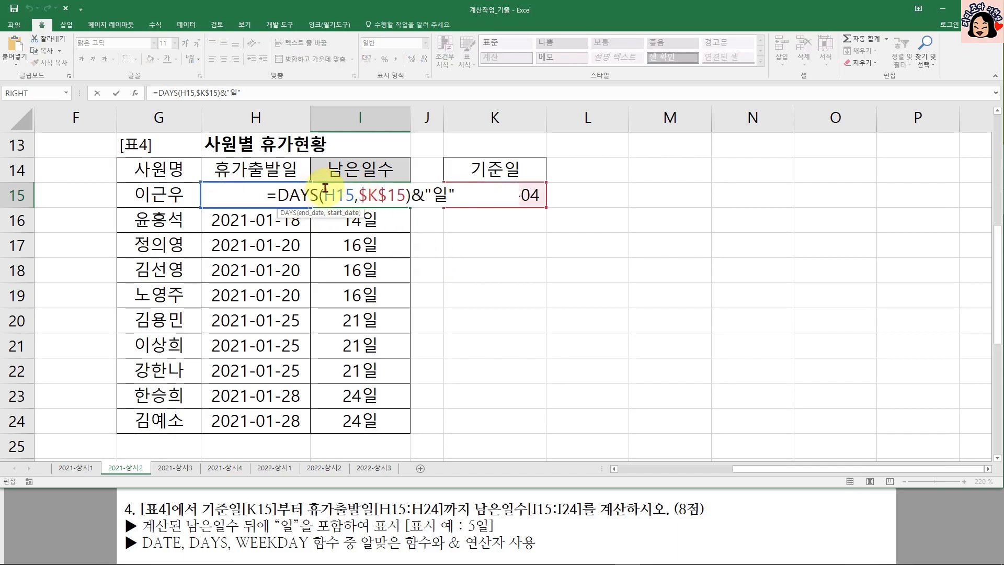
left_click(324, 194)
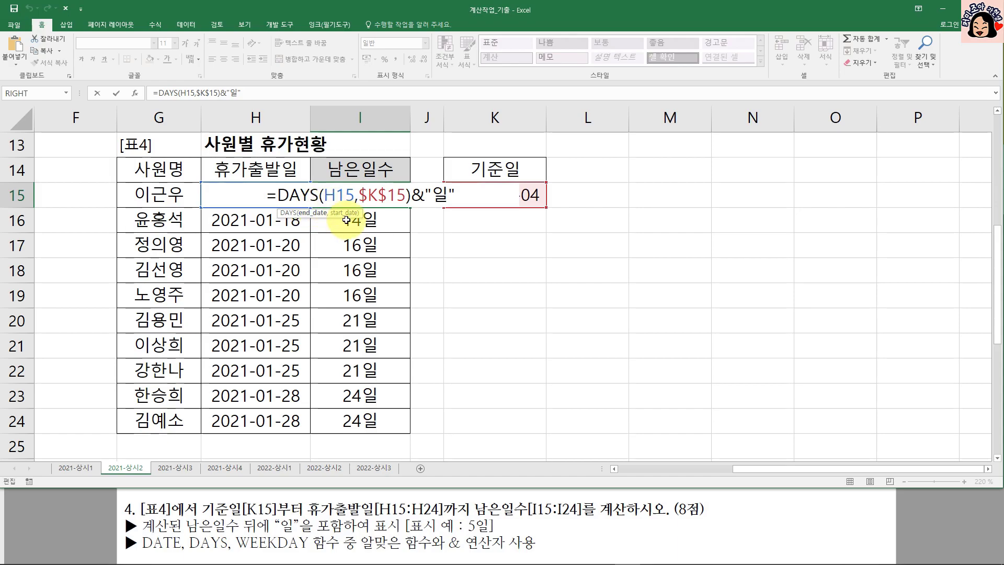
key("Escape")
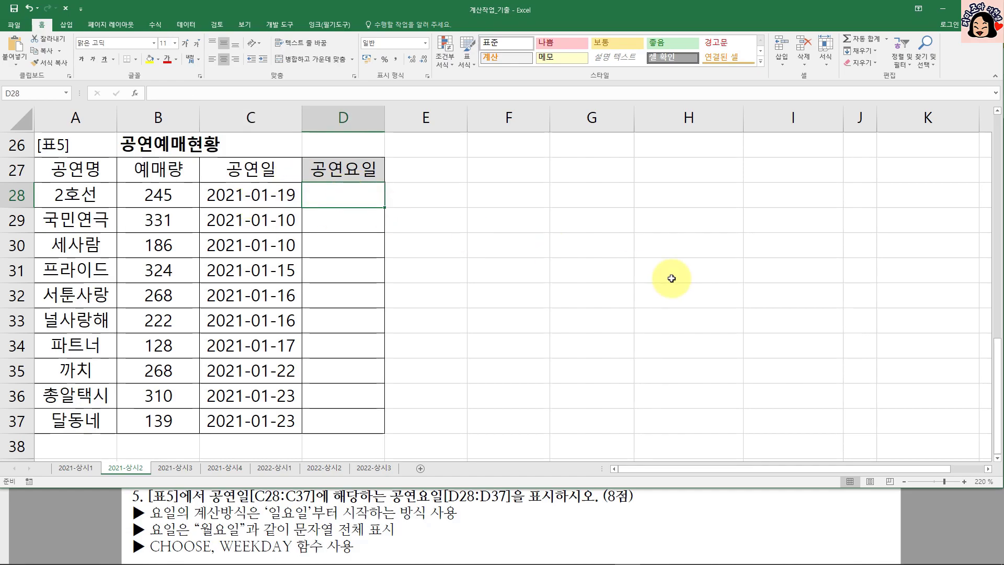
Step: Build a WEEKDAY formula in D28 with C28 as the date and return type 1, counting from Sunday
type("=ㅈ")
type("WE")
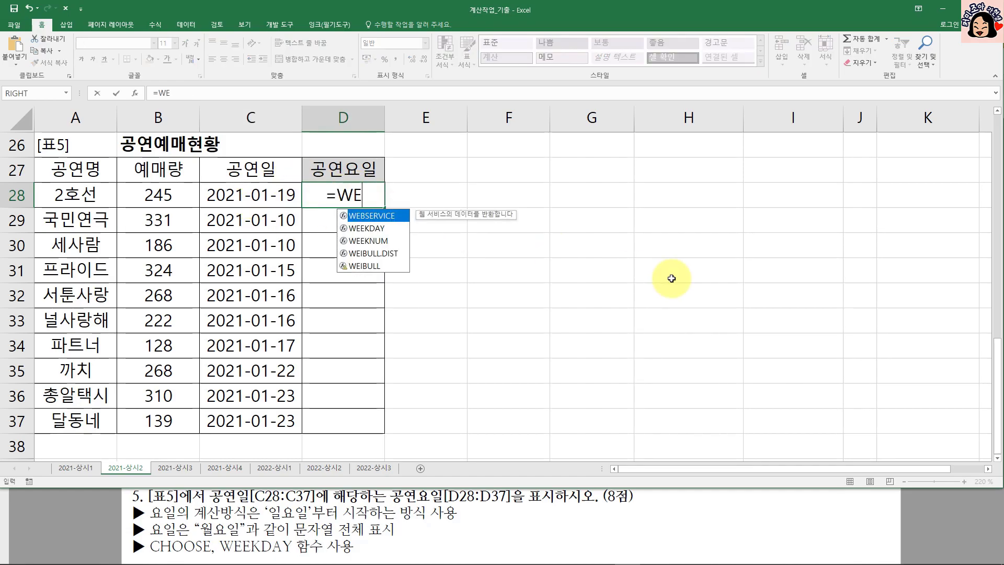
key("Down")
key("Tab")
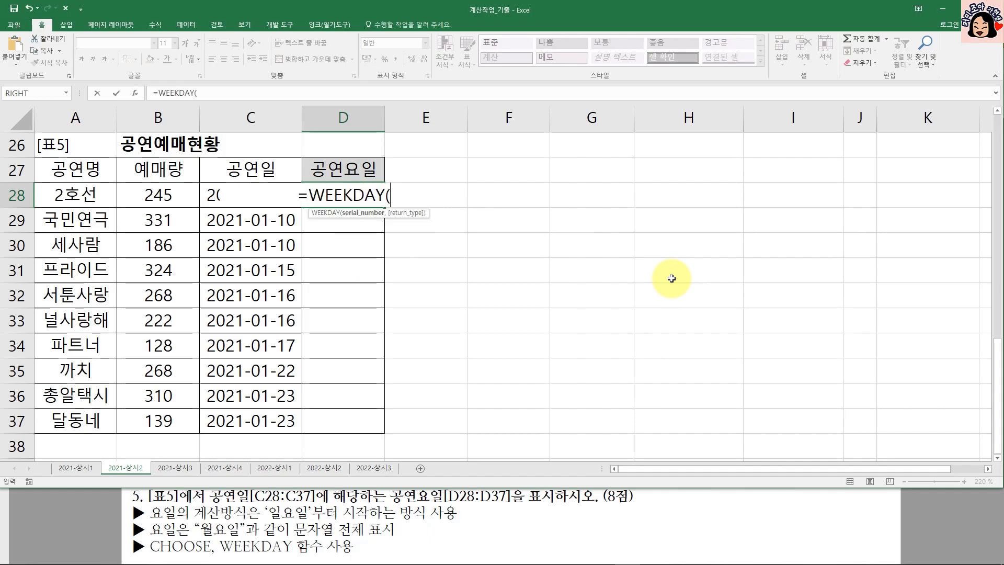
left_click(214, 198)
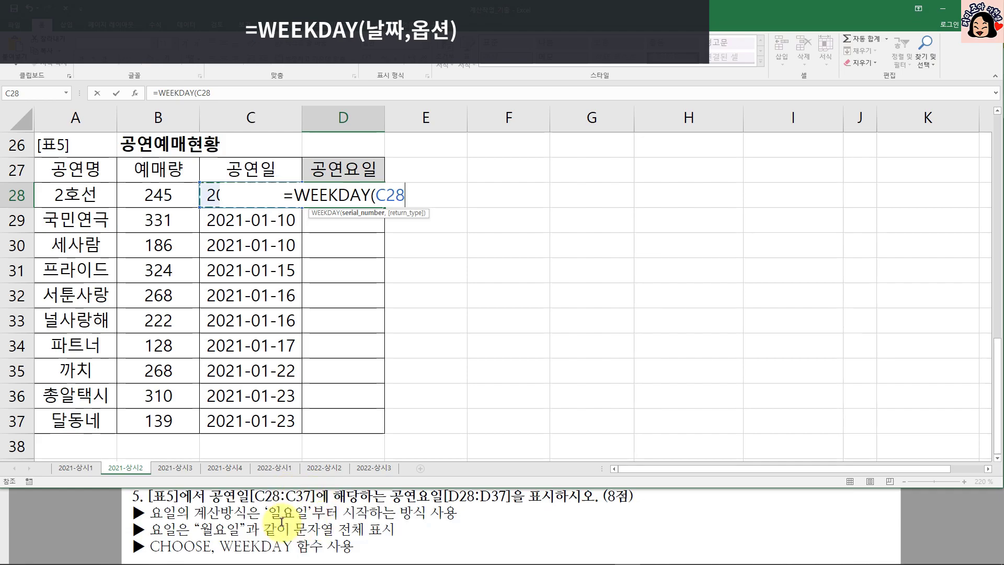
type(",")
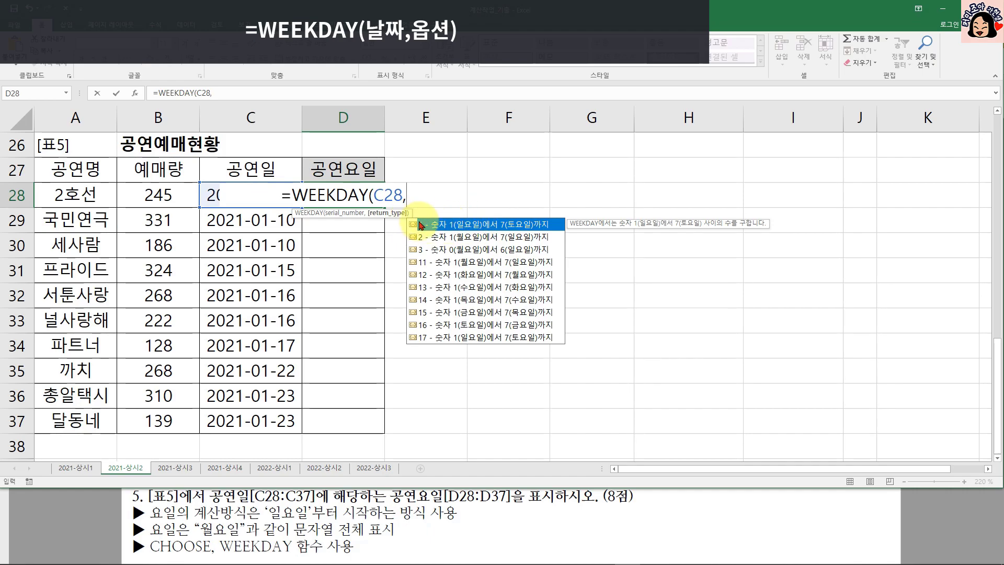
type("1")
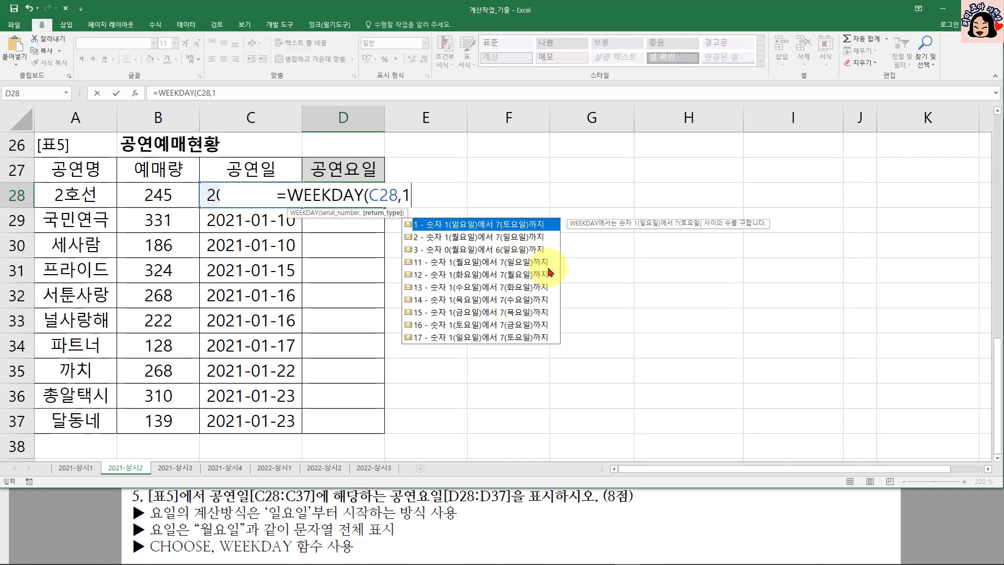
type(")")
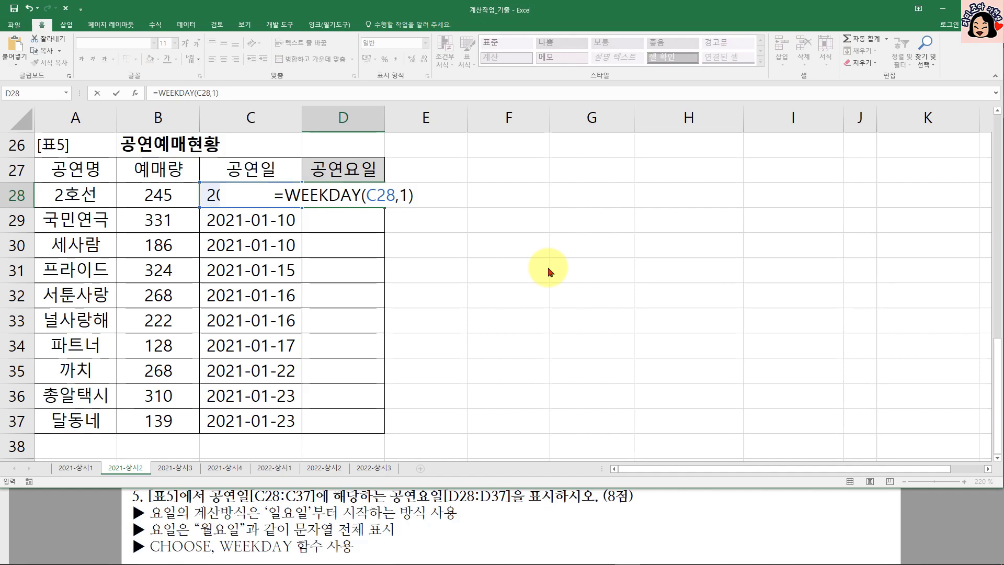
Step: Try return type 2 in D28's WEEKDAY formula and put it back to 1
key("BackSpace")
key("BackSpace")
type("2")
key("BackSpace")
type("1")
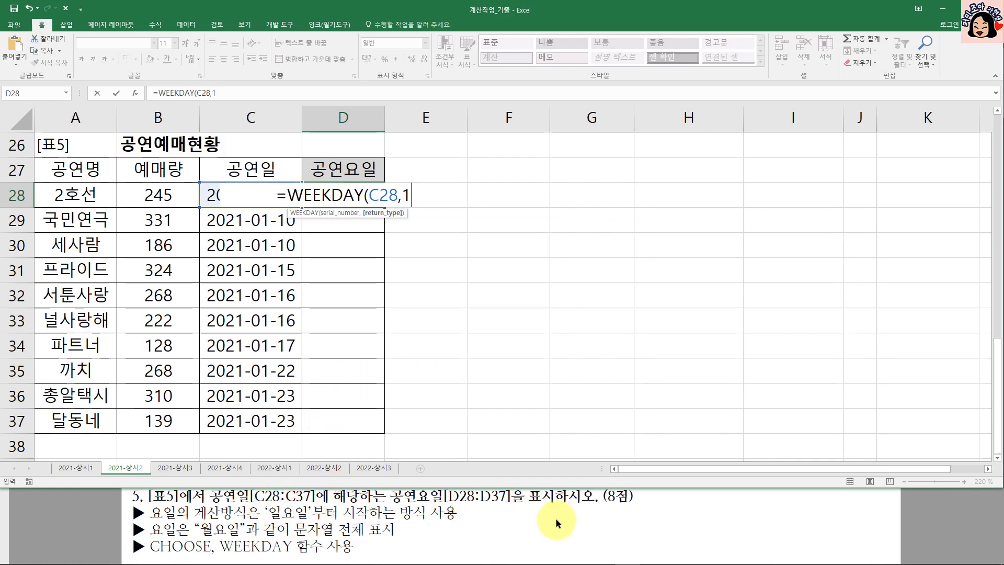
type(")")
Step: Commit the WEEKDAY formula in D28 and fill it down to D37
key("ctrl+Return")
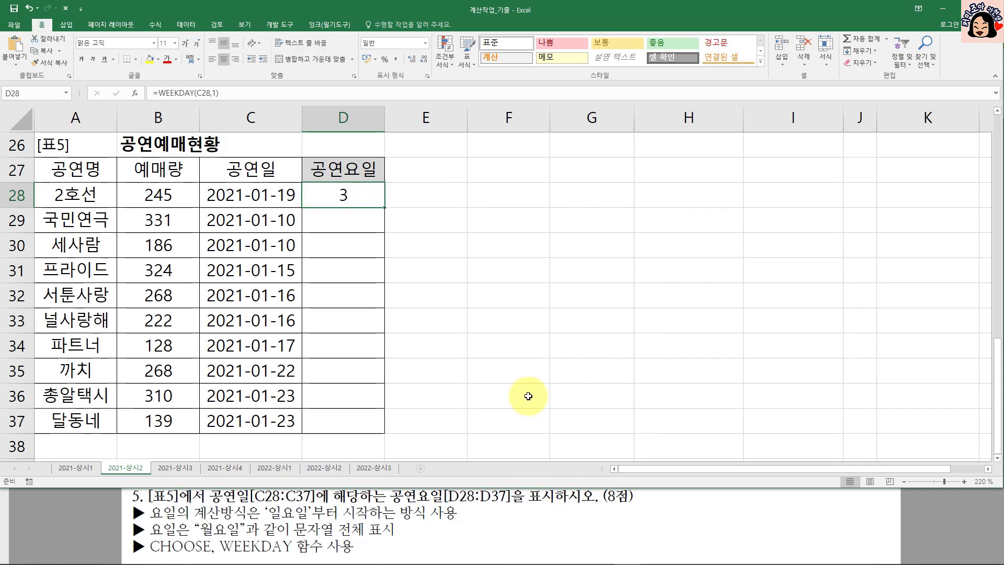
double_click(385, 208)
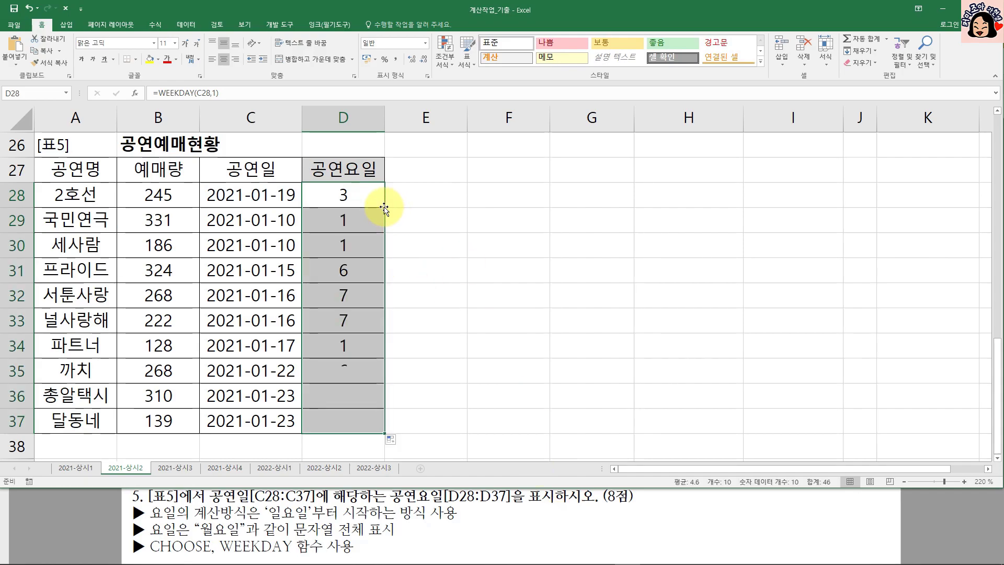
left_click(349, 193)
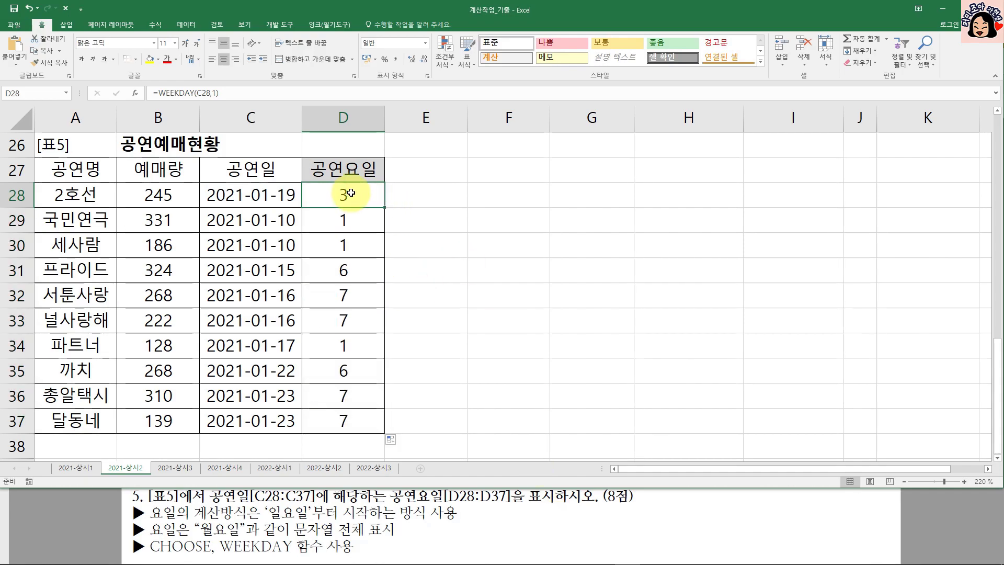
left_click(350, 220)
left_click(349, 248)
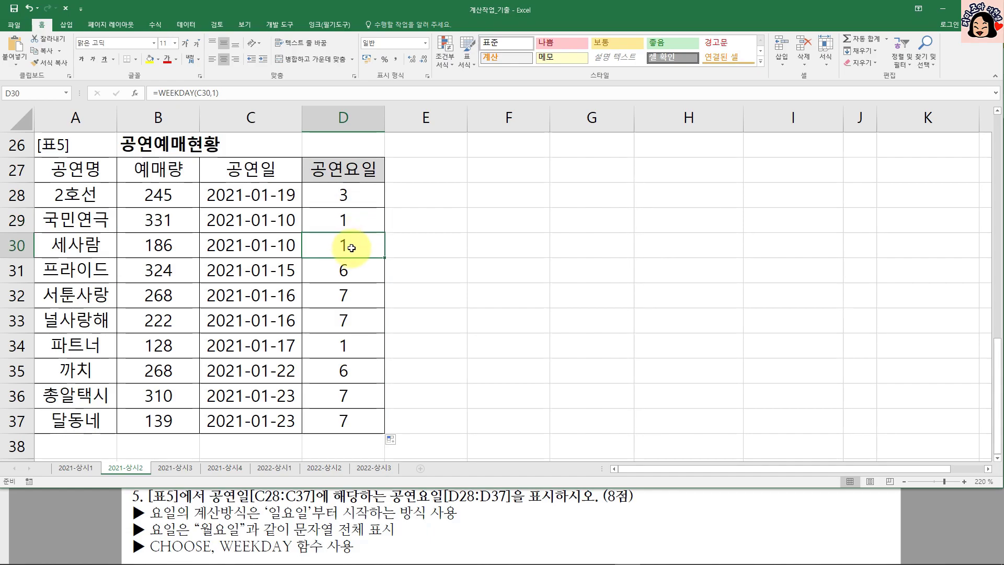
Step: Wrap D28's WEEKDAY formula in CHOOSE as its Index_num and open the function arguments
left_click(349, 196)
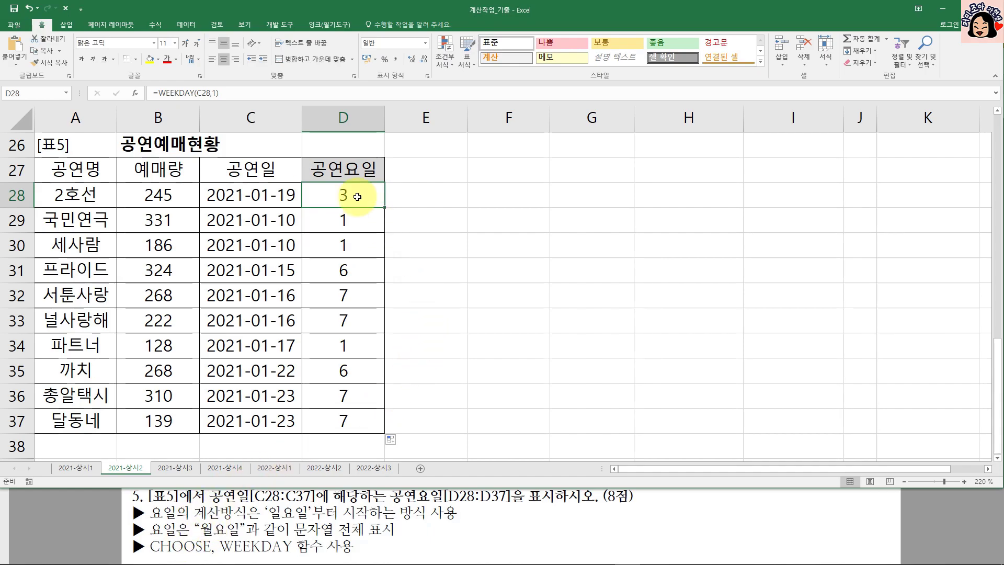
key("F2")
left_click(285, 197)
type("CHO")
double_click(299, 213)
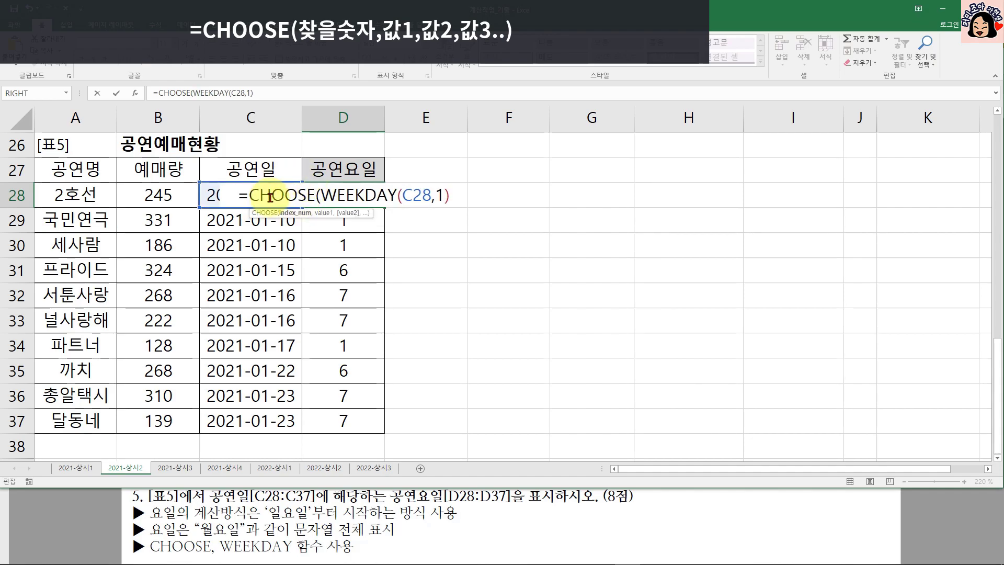
left_click(135, 92)
left_click_drag(359, 201, 386, 260)
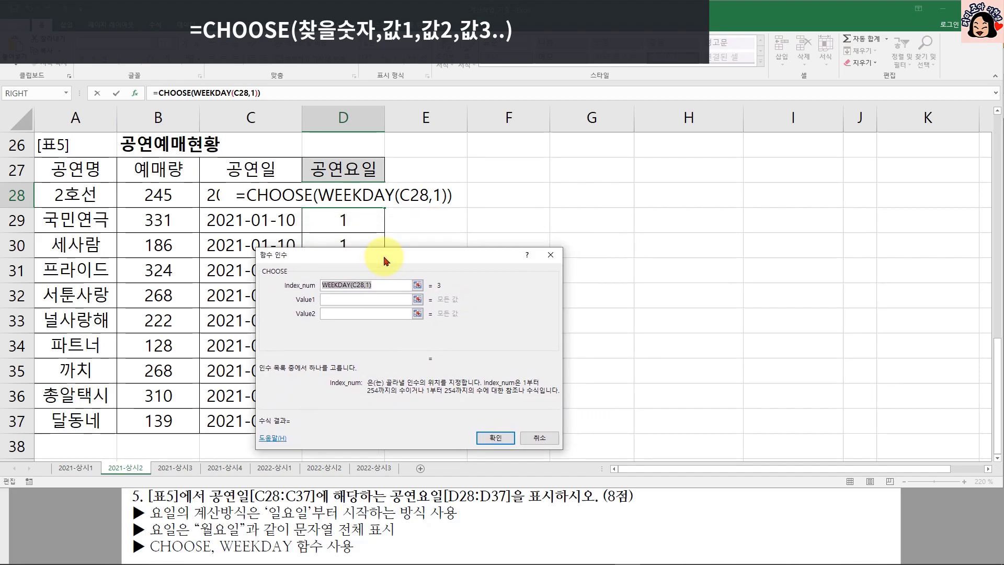
key("ctrl+4")
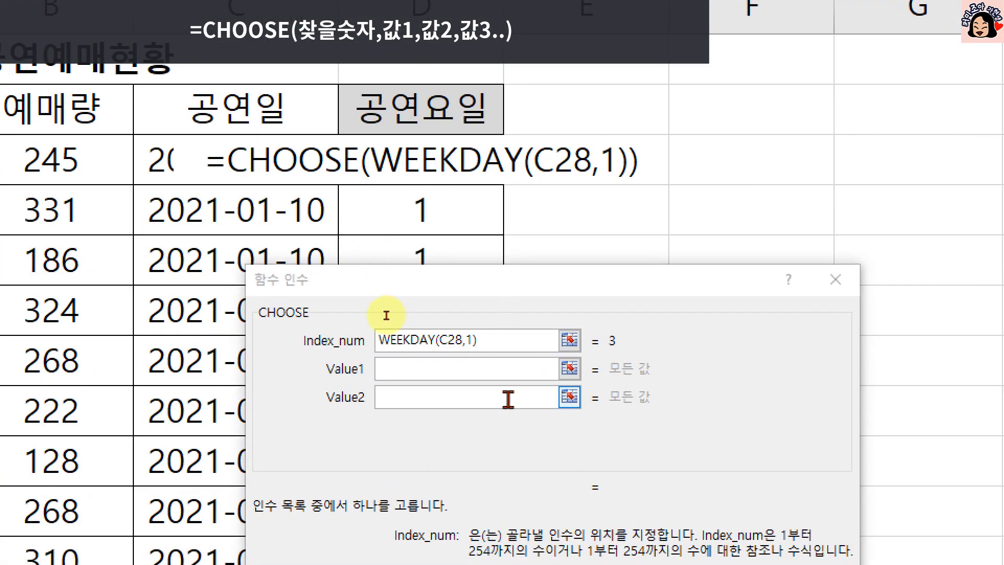
left_click(493, 342)
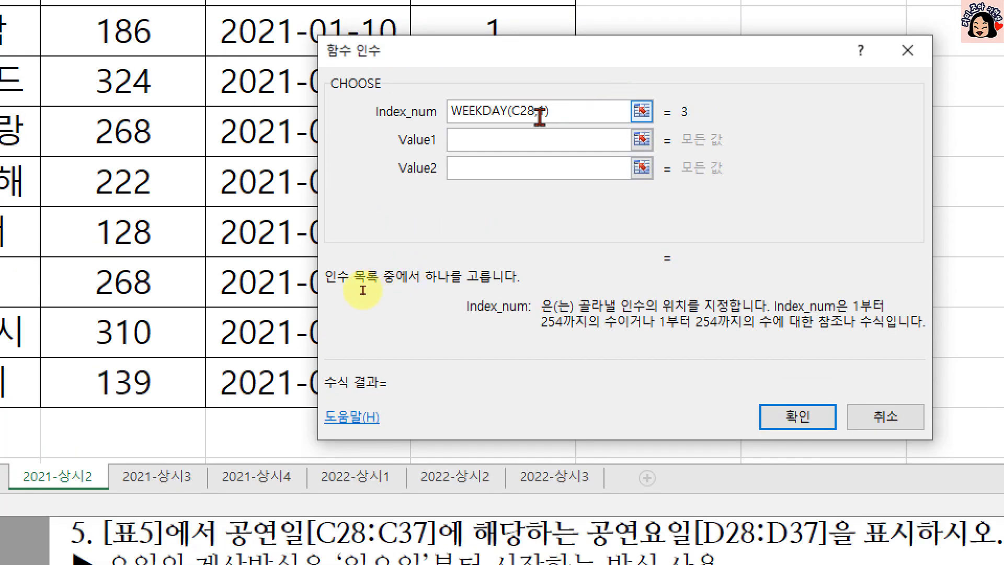
Step: Set CHOOSE's Value1 to Value4 to 일요일, 월요일, 화요일 and 수요일
key("Tab")
left_click(523, 135)
type("일요일")
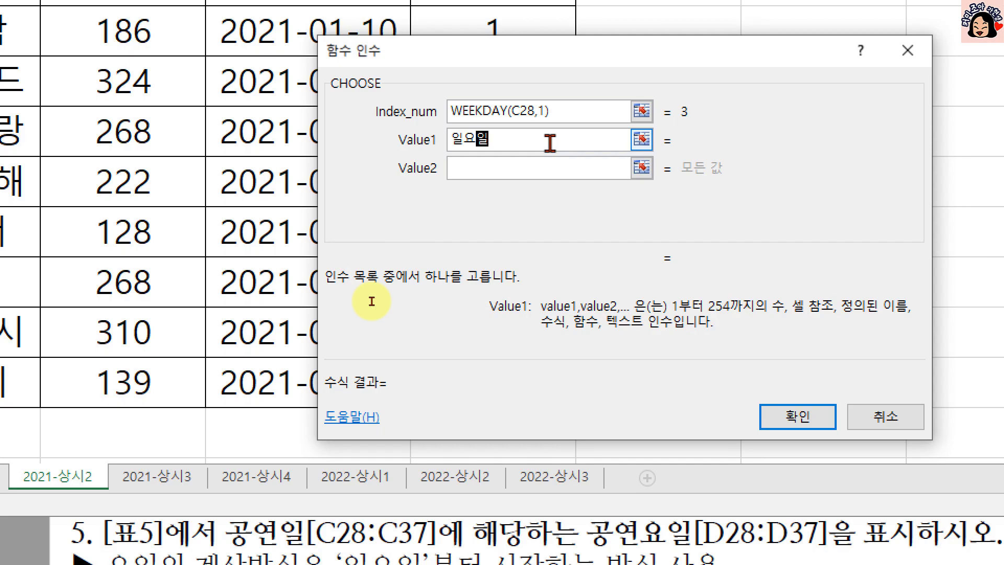
key("Tab")
type("월요일")
key("Tab")
type("화요일")
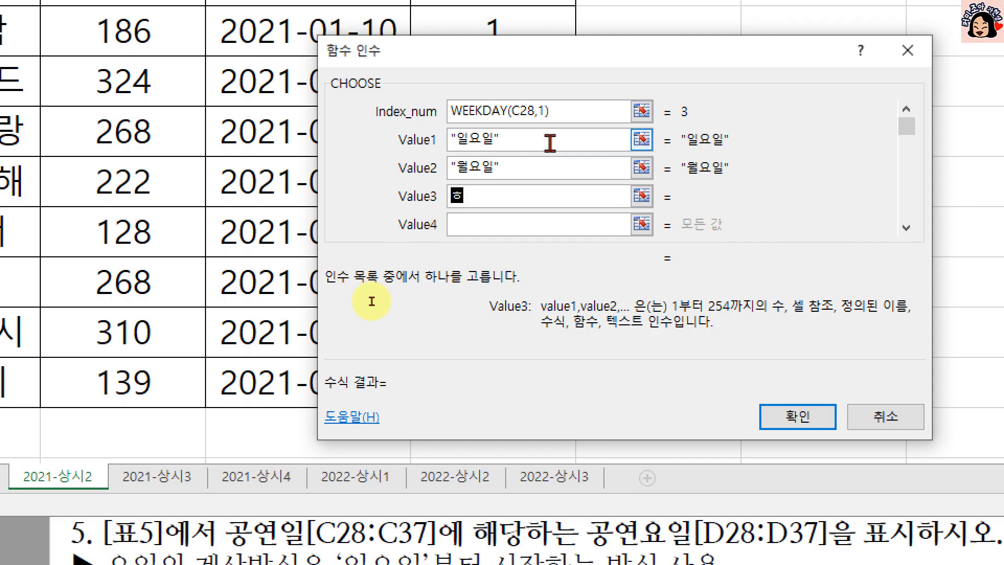
key("Tab")
type("수요일")
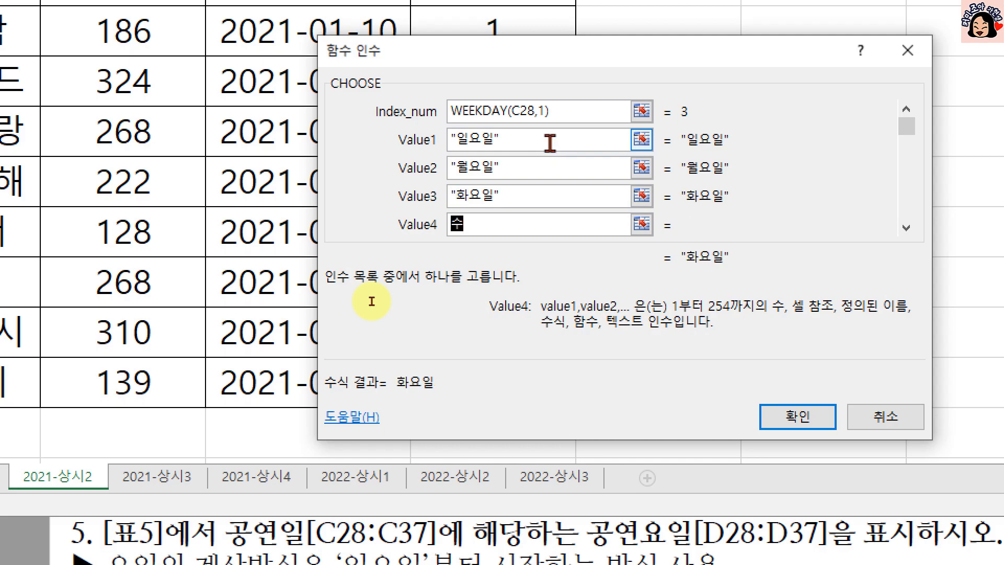
Step: Set CHOOSE's Value5 to Value7 to 목요일, 금요일 and 토요일
key("Tab")
type("목요일")
key("Tab")
type("금요일")
key("Tab")
type("토요일")
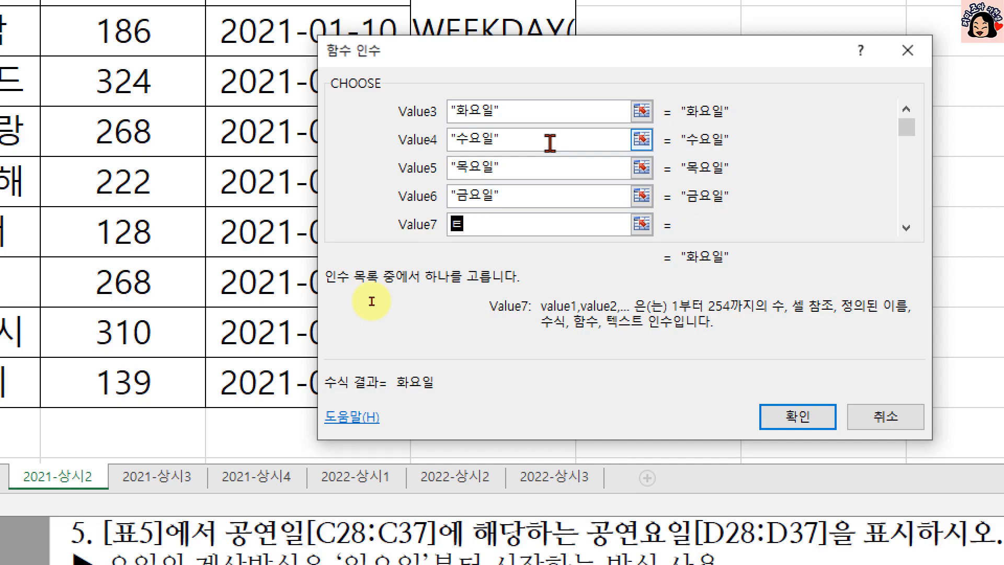
Step: Review the CHOOSE arguments, apply the formula to D28 and fill it down to D37
left_click(531, 196)
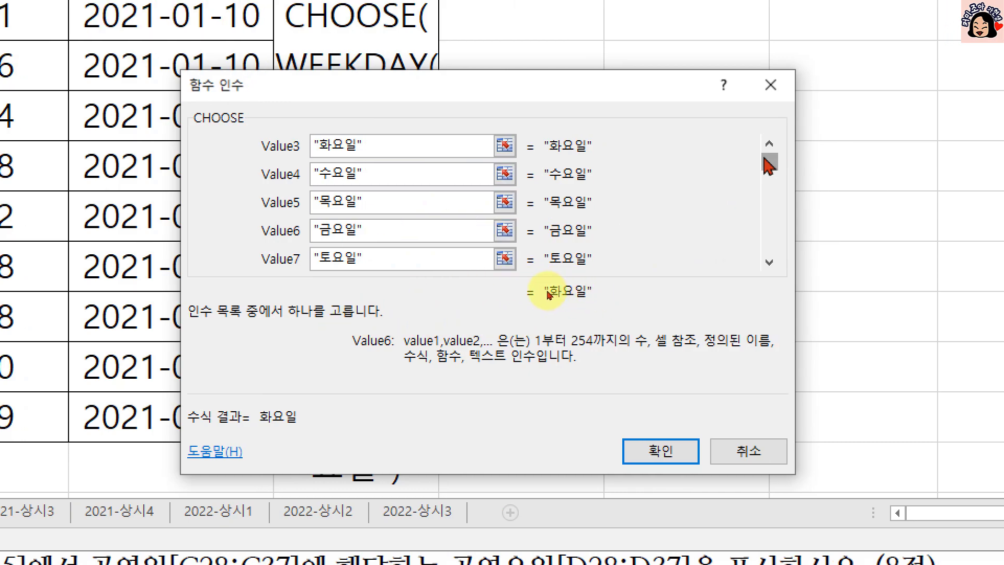
left_click_drag(765, 158, 767, 137)
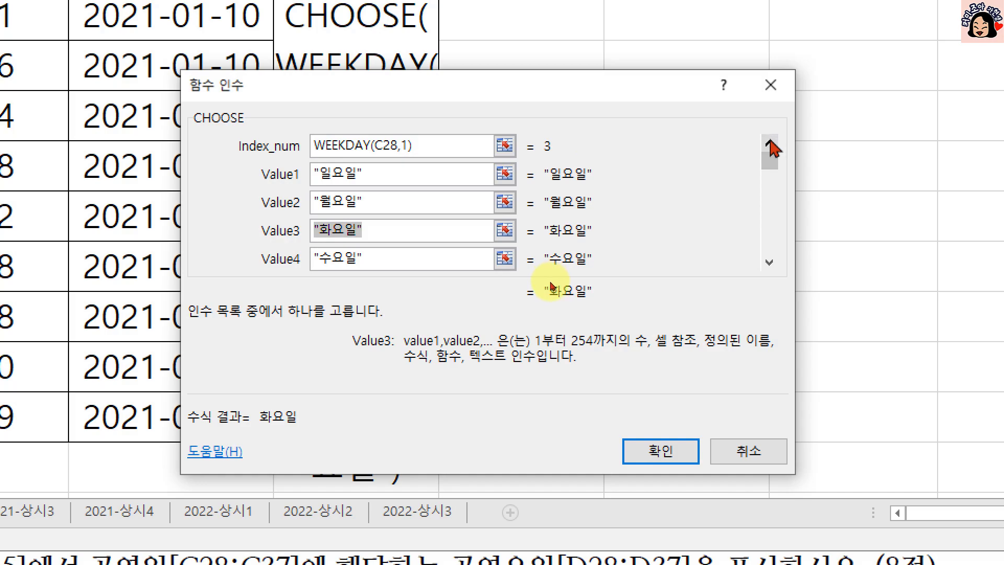
left_click(661, 451)
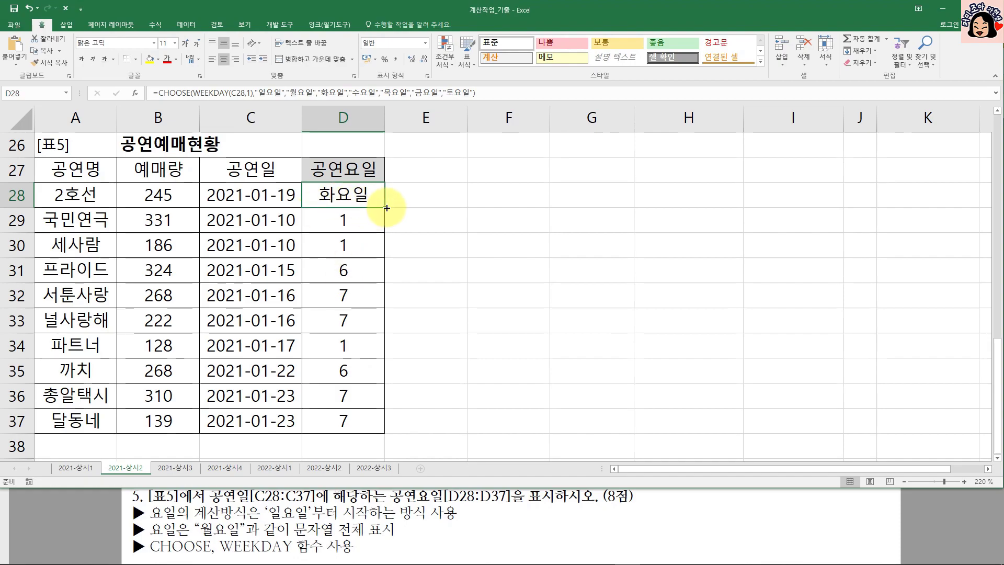
double_click(387, 208)
left_click(354, 199)
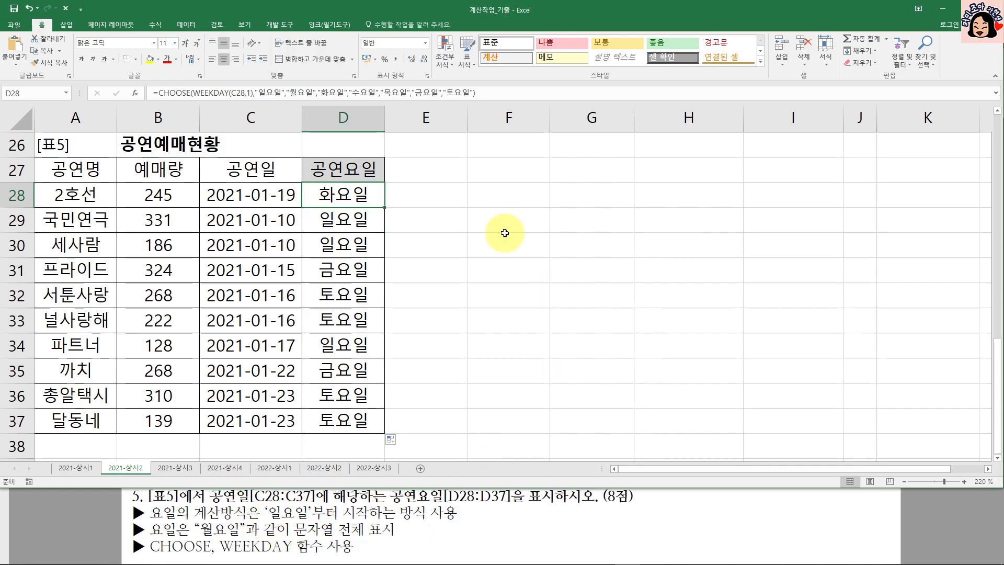
Step: Examine the WEEKDAY return type and the weekday values of D28's CHOOSE formula without editing it
double_click(342, 195)
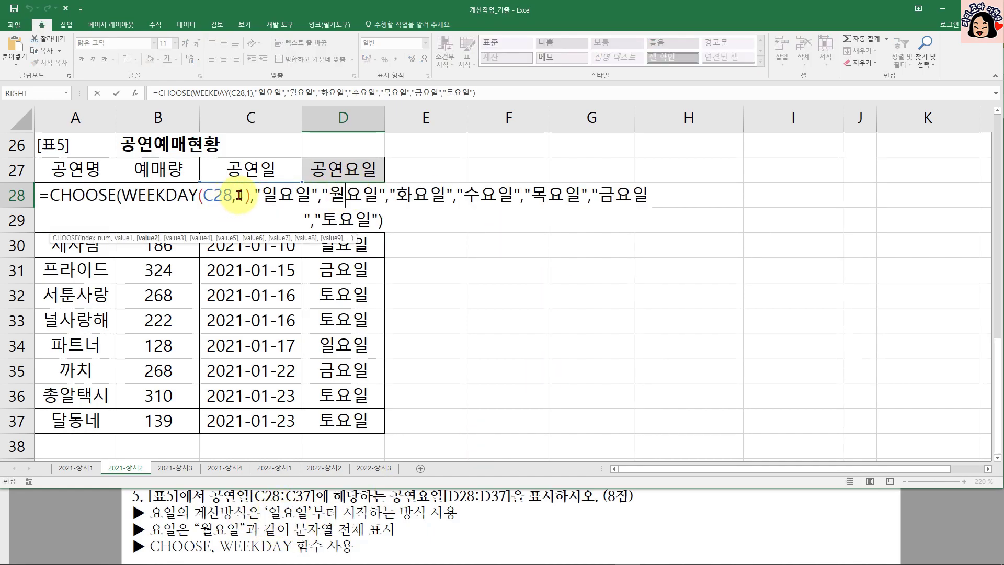
left_click(245, 196)
left_click_drag(265, 195, 278, 195)
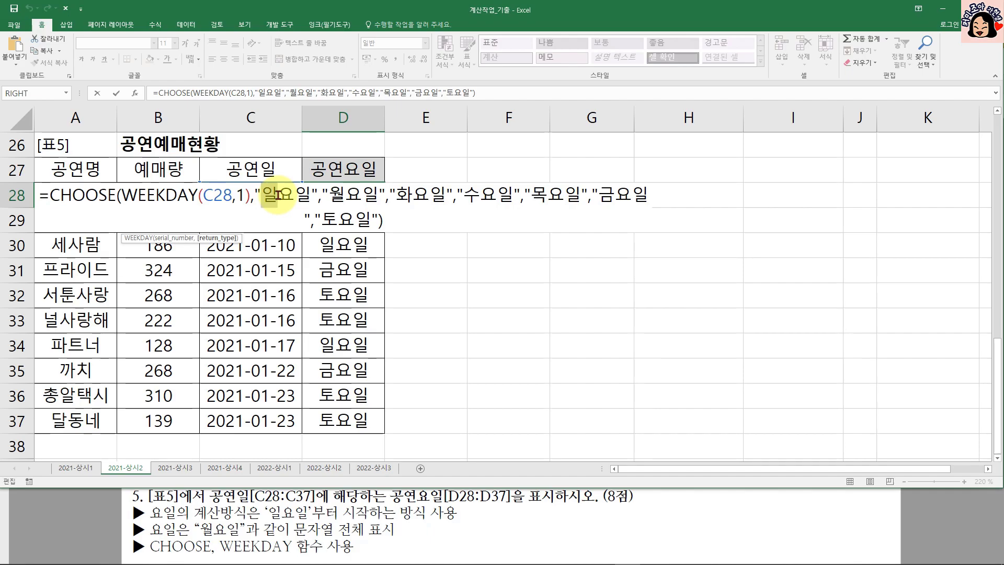
left_click(372, 201)
left_click(492, 200)
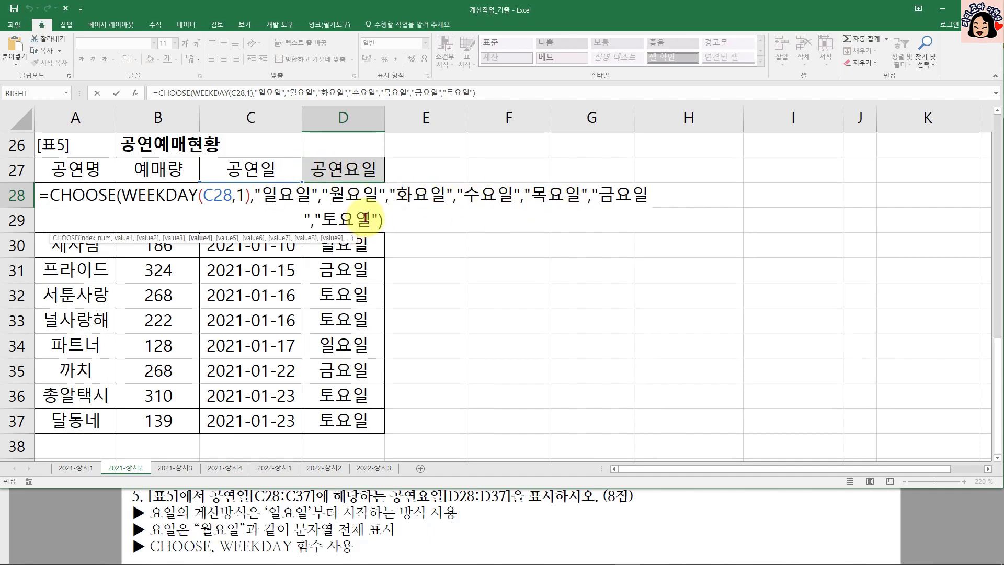
key("ctrl+Return")
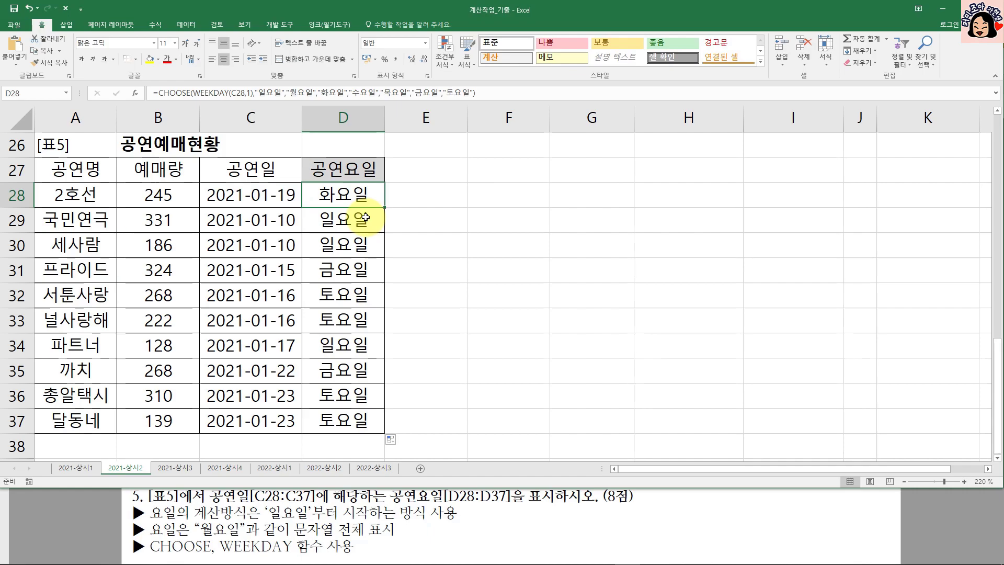